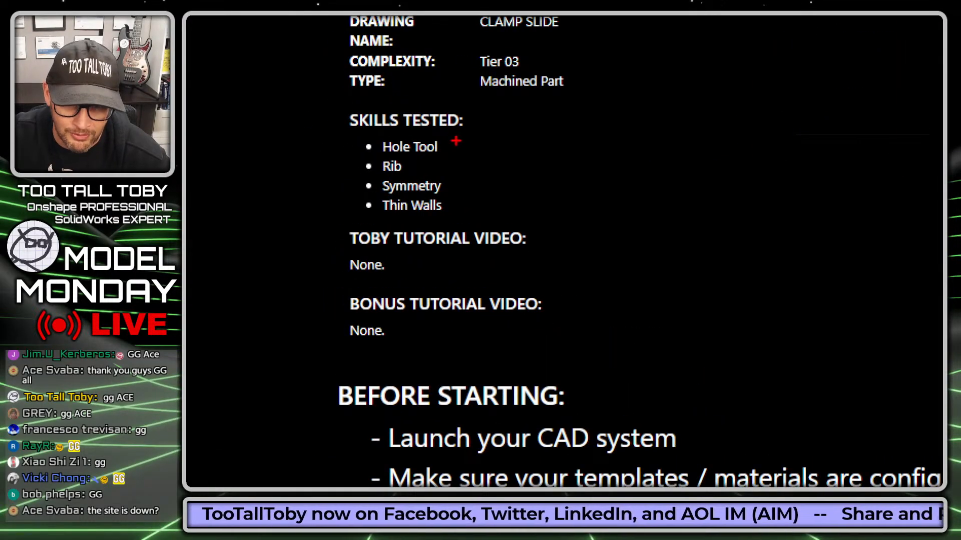
Highlight the Hole Tool, Rib, Symmetry and Thin Walls skills, then start the CLAMP SLIDE practice model.
ctrl+shift+drag(456, 141, 512, 141)
mouse_move(409, 169)
ctrl+shift+mouse_down()
mouse_move(458, 169)
mouse_move(500, 189)
ctrl+shift+mouse_up()
ctrl+shift+drag(453, 209, 536, 209)
key(Escape)
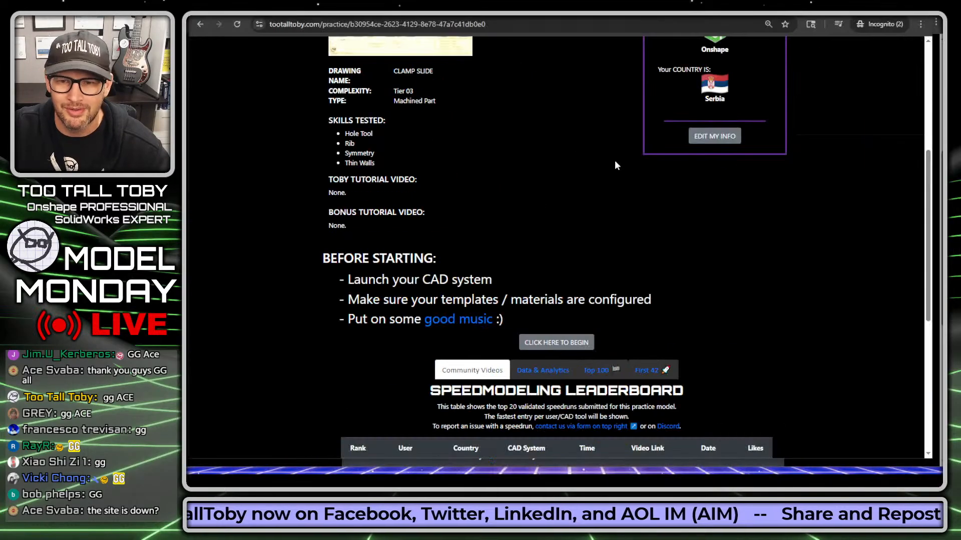
click(584, 343)
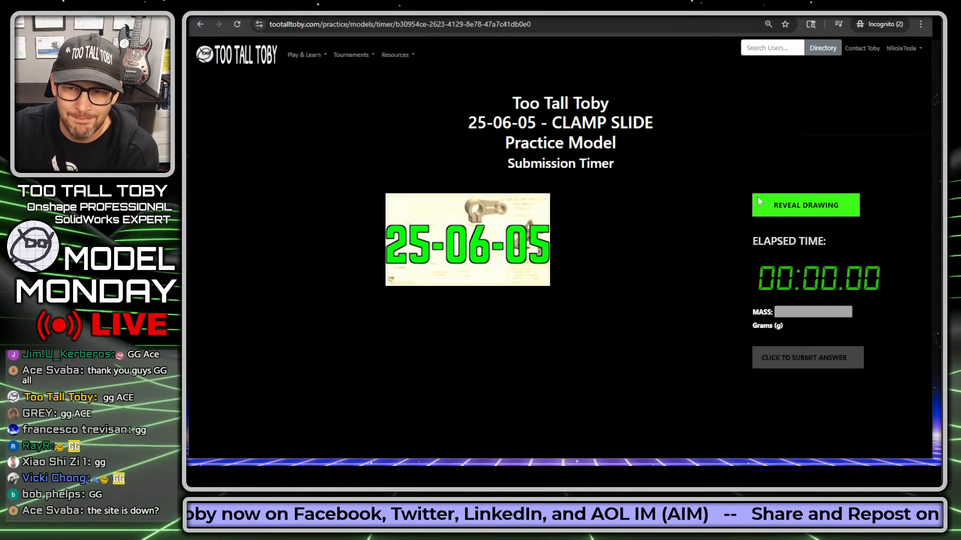
Reveal the drawing to start the timer, marking the mass field and ABS 1020 kg/m^3 material note.
click(806, 209)
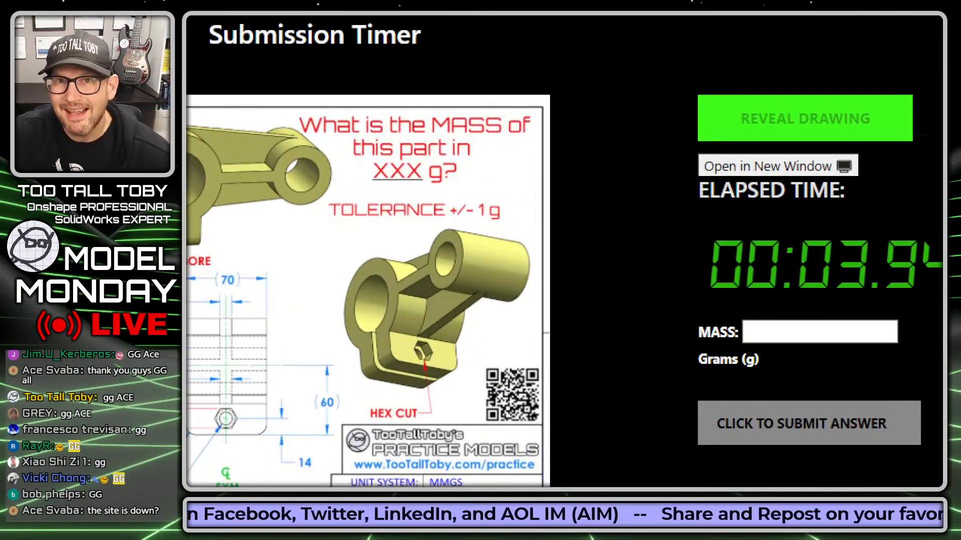
mouse_move(755, 337)
mouse_down()
mouse_move(505, 203)
mouse_move(480, 167)
mouse_up()
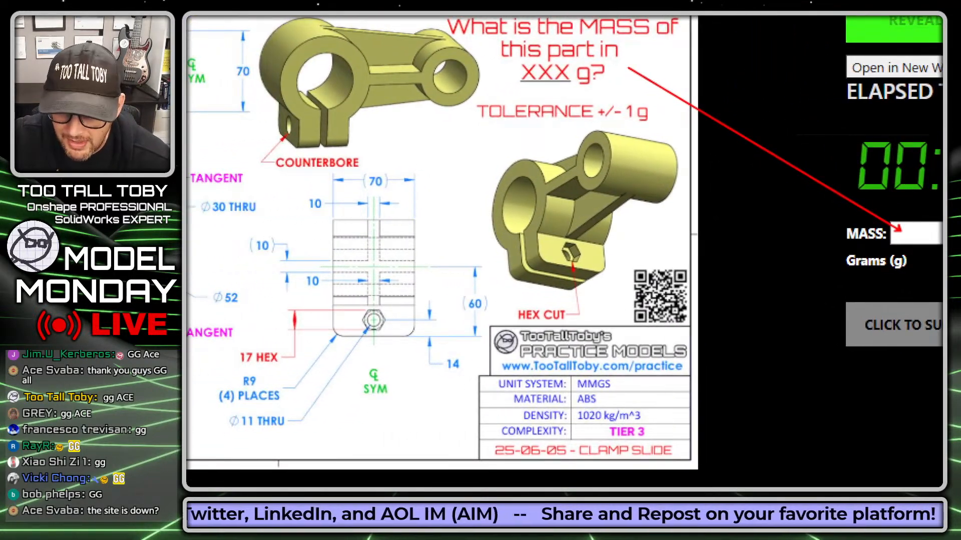
mouse_move(607, 397)
mouse_down()
mouse_move(671, 392)
mouse_move(700, 407)
mouse_up()
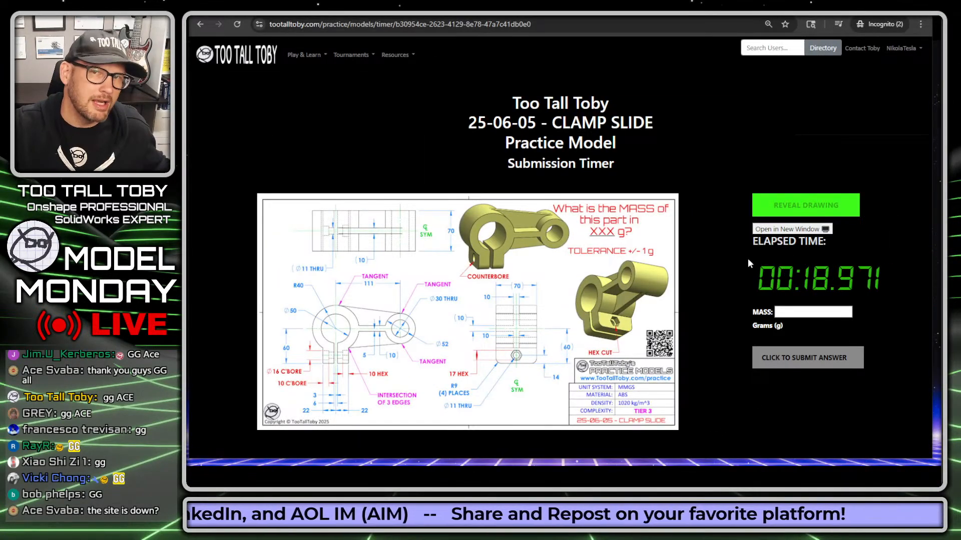
Open the Clamp Slide drawing in a separate window and position it to show the sheet.
click(791, 229)
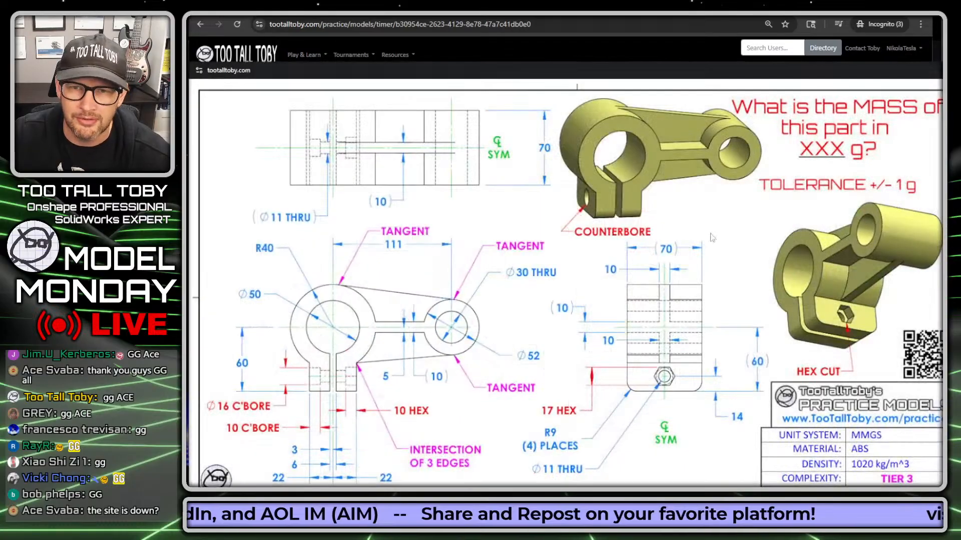
mouse_move(513, 76)
mouse_down()
mouse_move(485, 34)
mouse_move(497, 24)
mouse_up()
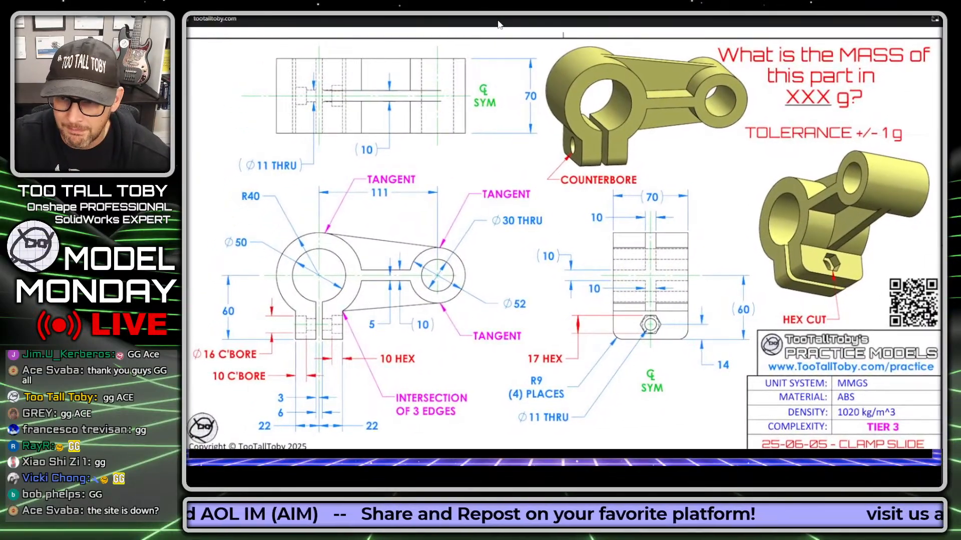
mouse_move(947, 474)
mouse_down()
mouse_move(955, 476)
mouse_move(932, 474)
mouse_up()
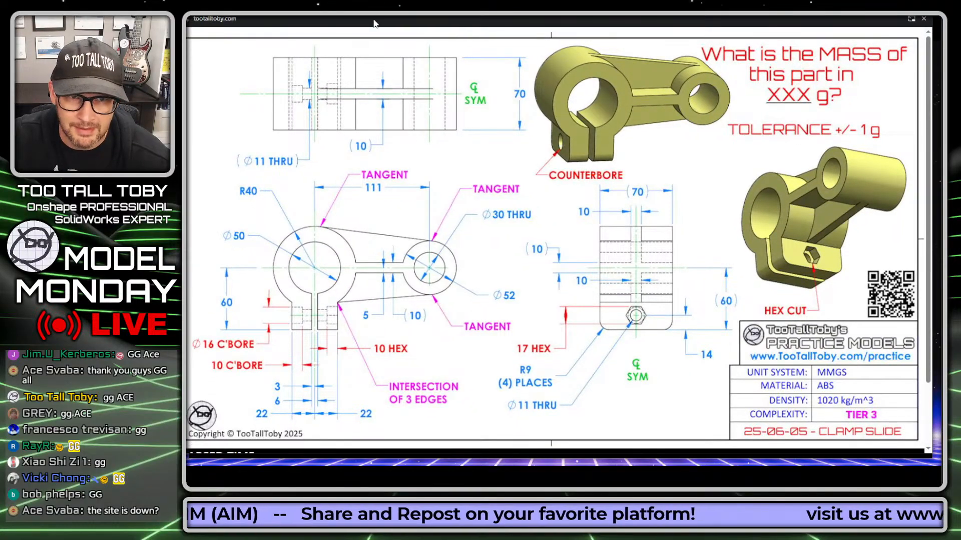
drag(374, 22, 395, 20)
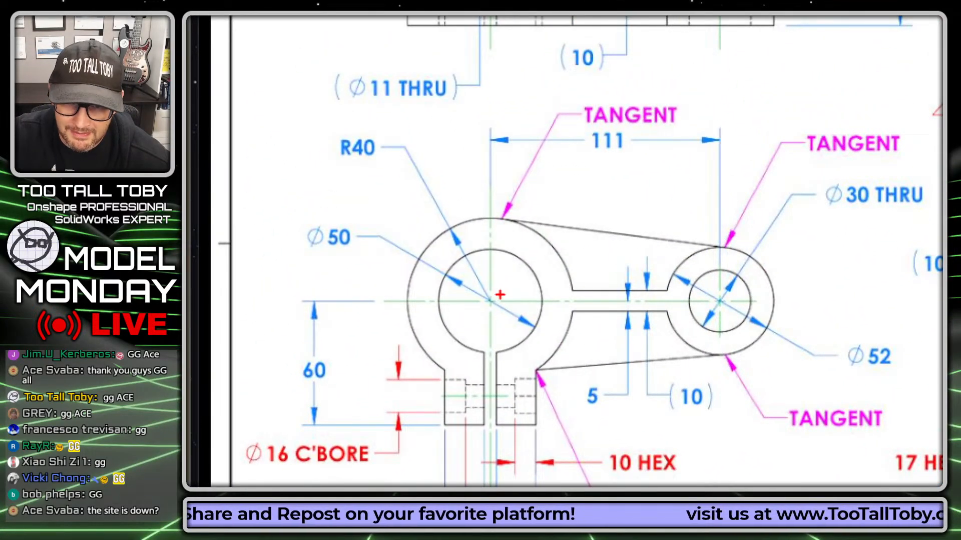
Mark the centres of the big and small circles on the drawing.
drag(495, 296, 588, 164)
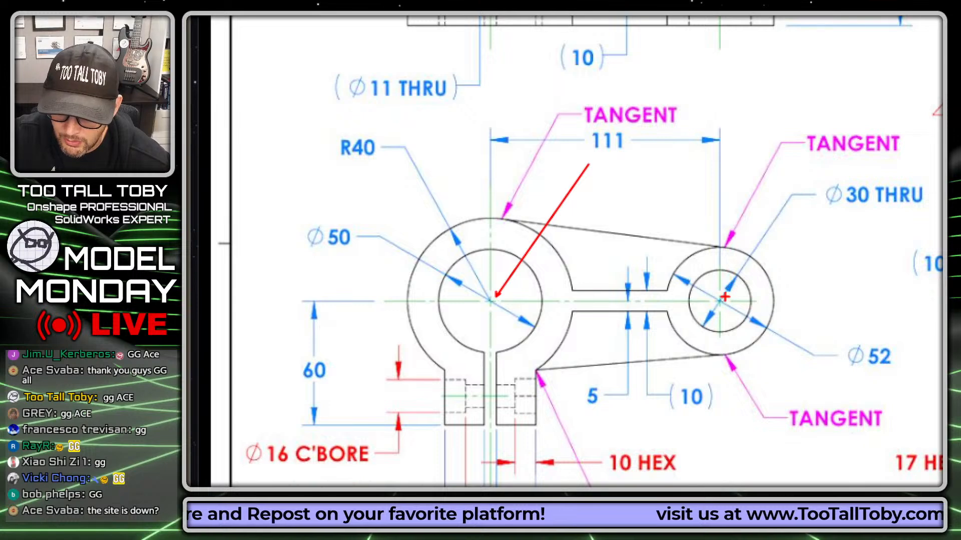
drag(724, 297, 863, 256)
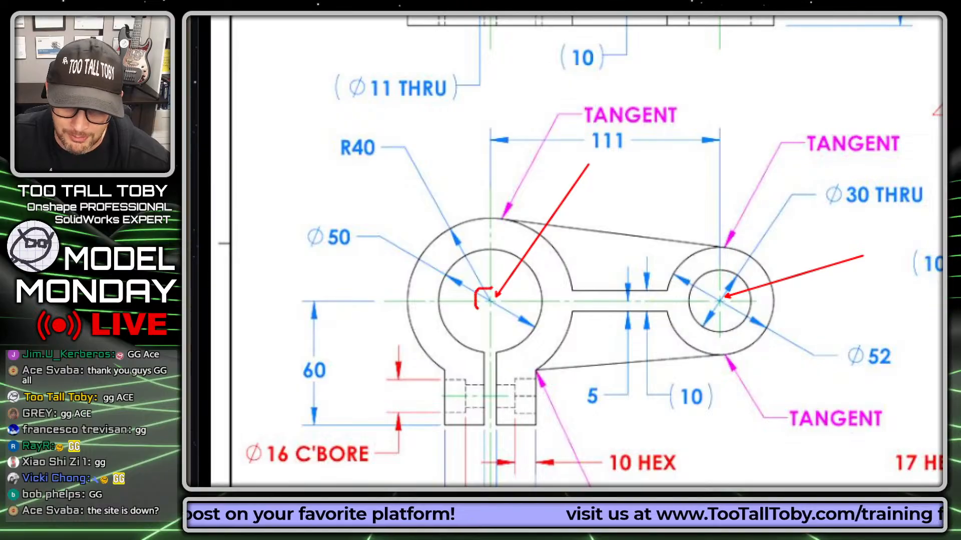
drag(476, 307, 506, 294)
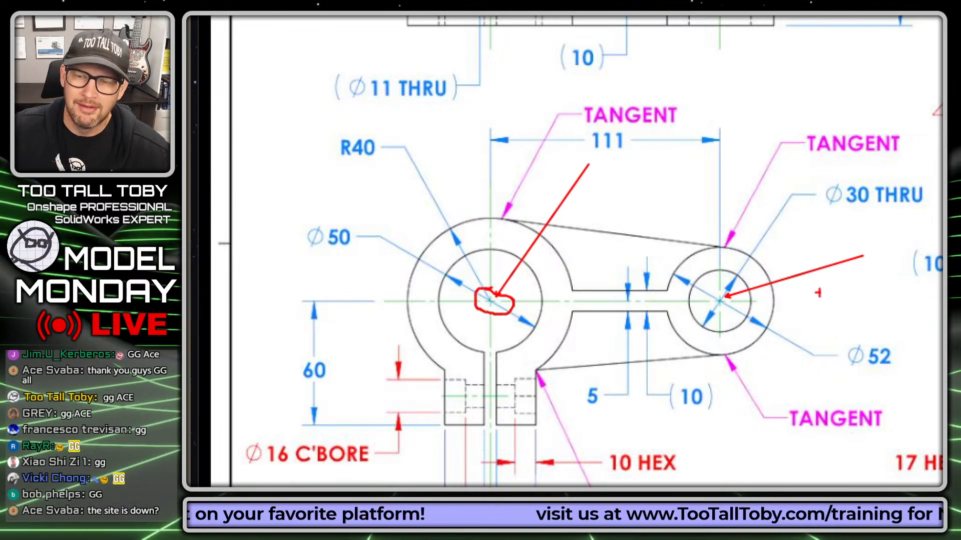
right_click(607, 332)
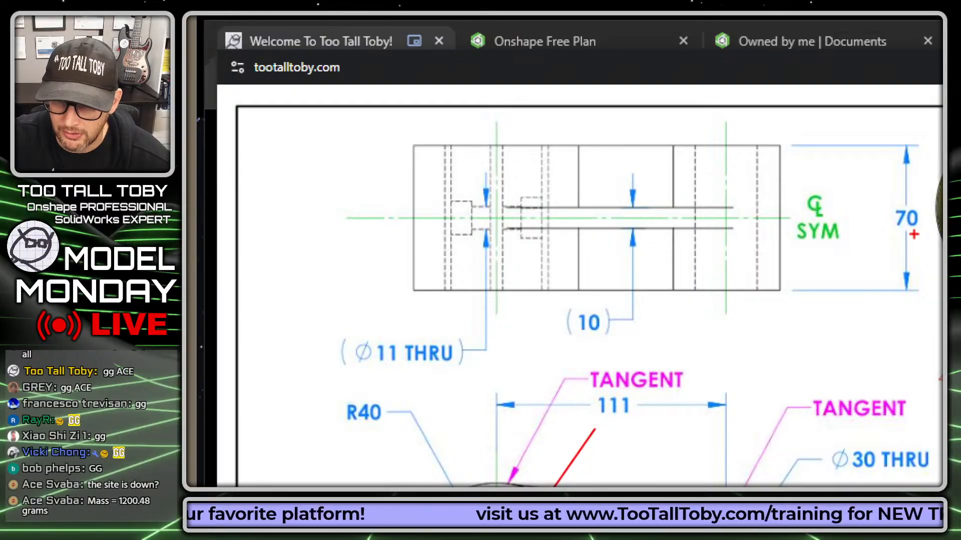
Underline the SYM note and draw the symmetry centerline across the top view.
drag(783, 247, 867, 256)
drag(335, 219, 809, 219)
right_click(782, 334)
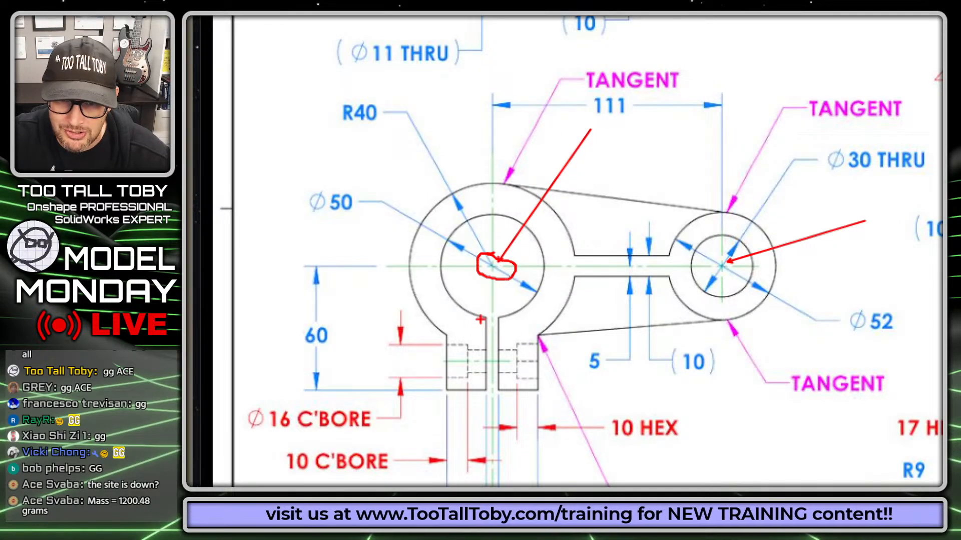
Trace the lug around the big hole, the Ø30/Ø52 boss and the tangent arm edges.
drag(486, 316, 460, 287)
mouse_move(457, 226)
mouse_down()
mouse_move(547, 230)
mouse_move(542, 289)
mouse_up()
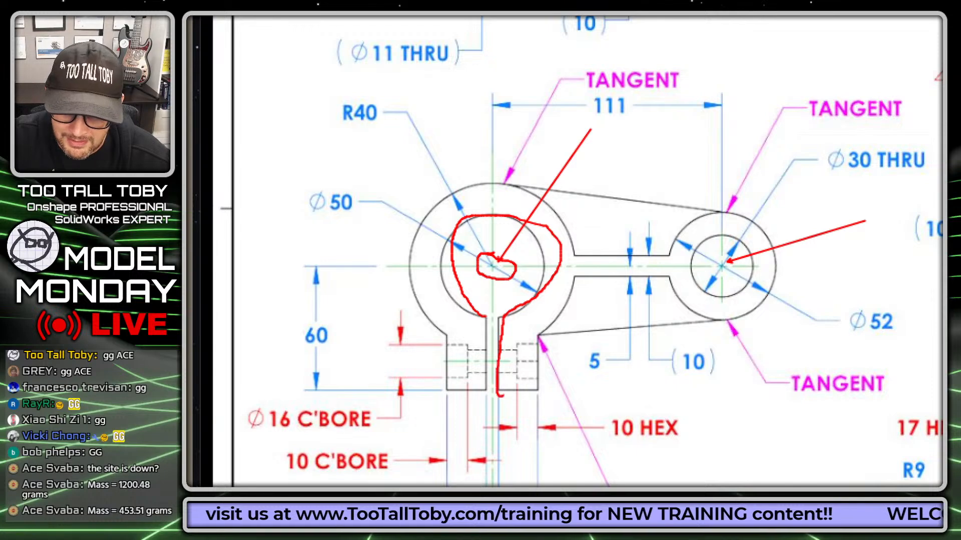
mouse_move(500, 396)
mouse_down()
mouse_move(541, 391)
mouse_move(540, 339)
mouse_move(573, 253)
mouse_move(530, 188)
mouse_move(451, 199)
mouse_move(423, 279)
mouse_move(449, 387)
mouse_move(480, 355)
mouse_move(482, 319)
mouse_move(437, 275)
mouse_up()
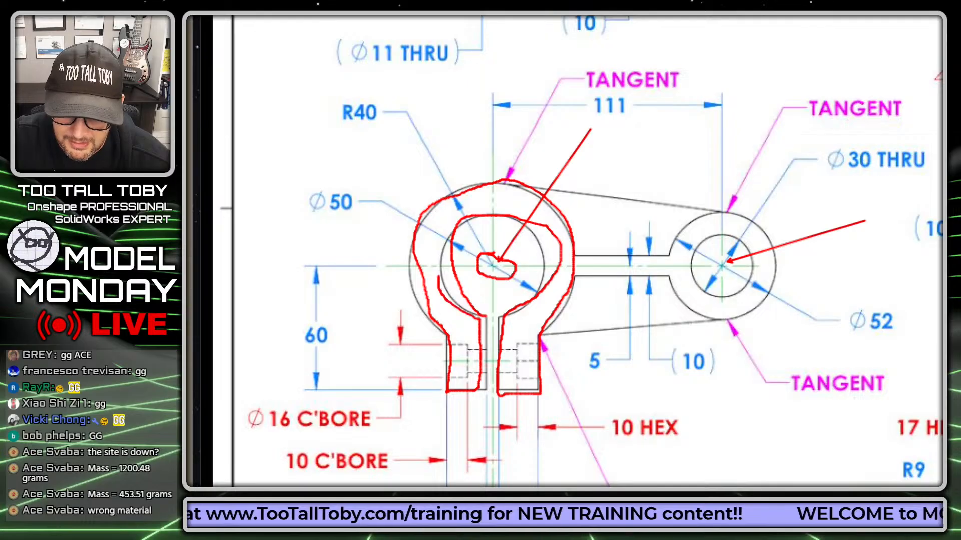
mouse_move(717, 221)
mouse_down()
mouse_move(669, 260)
mouse_move(760, 307)
mouse_move(701, 222)
mouse_move(753, 287)
mouse_move(711, 239)
mouse_move(568, 258)
mouse_up()
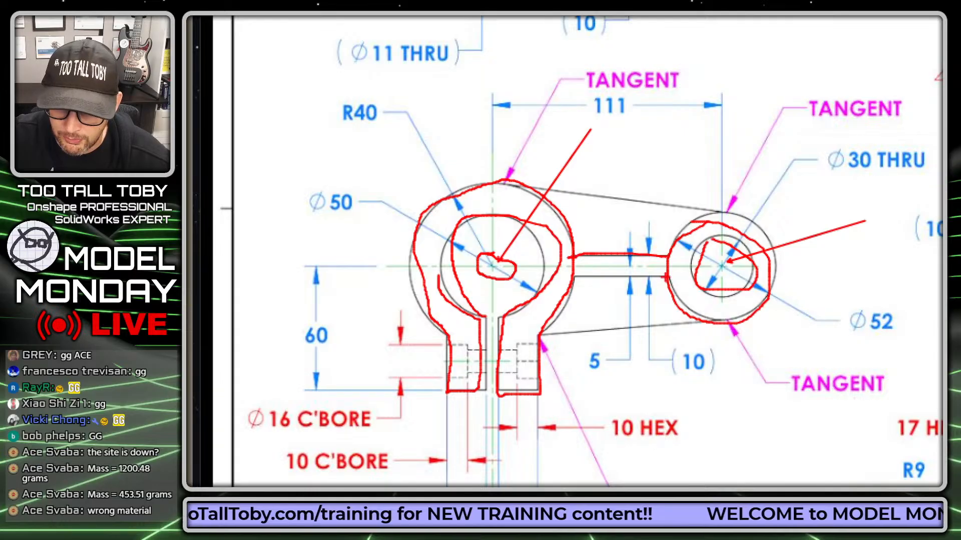
drag(668, 279, 564, 273)
drag(513, 186, 736, 216)
drag(542, 339, 708, 322)
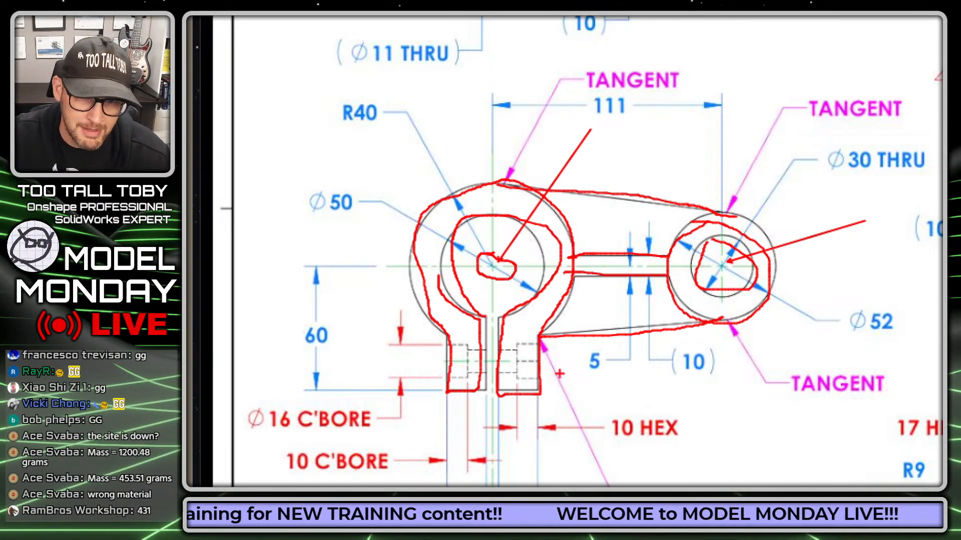
right_click(632, 266)
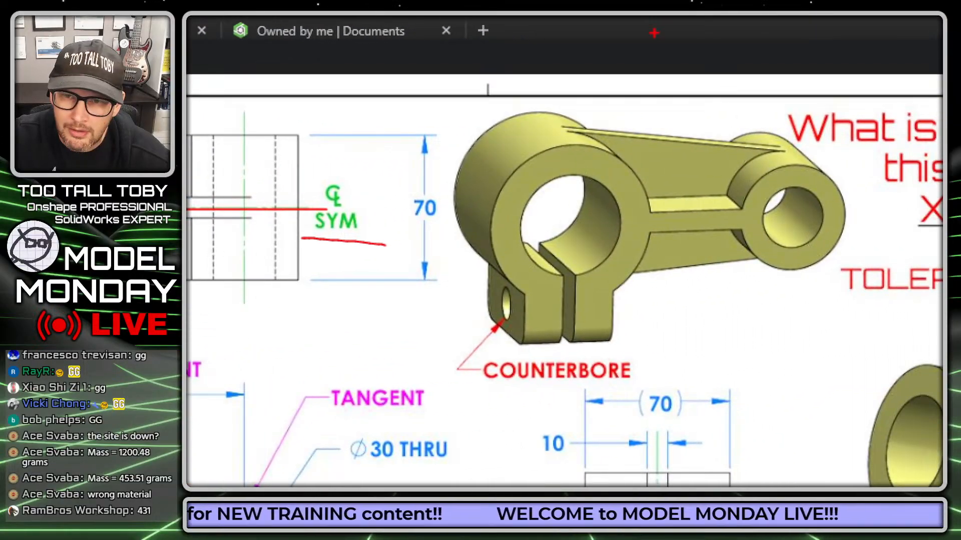
Outline the bores and arm in the isometric view and circle the 70 dimension.
mouse_move(546, 303)
mouse_down()
mouse_move(530, 274)
mouse_move(540, 182)
mouse_move(628, 228)
mouse_move(581, 315)
mouse_up()
drag(655, 224, 716, 223)
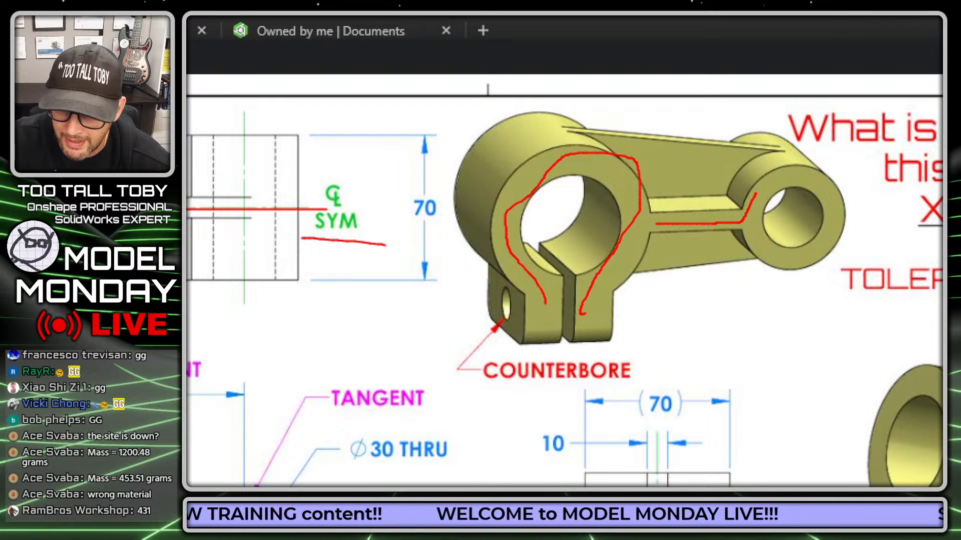
mouse_move(755, 193)
mouse_down()
mouse_move(824, 189)
mouse_move(761, 247)
mouse_up()
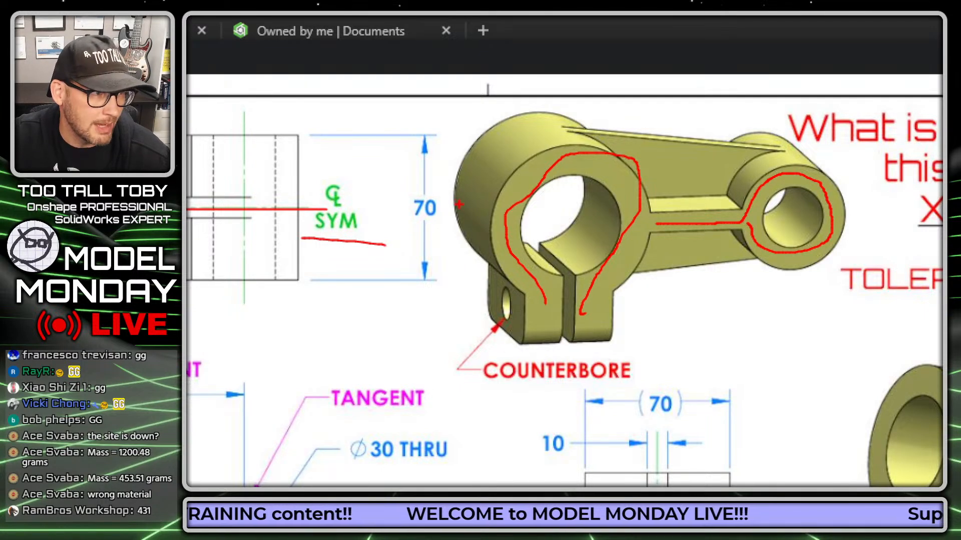
mouse_move(439, 187)
mouse_down()
mouse_move(474, 225)
mouse_move(427, 199)
mouse_up()
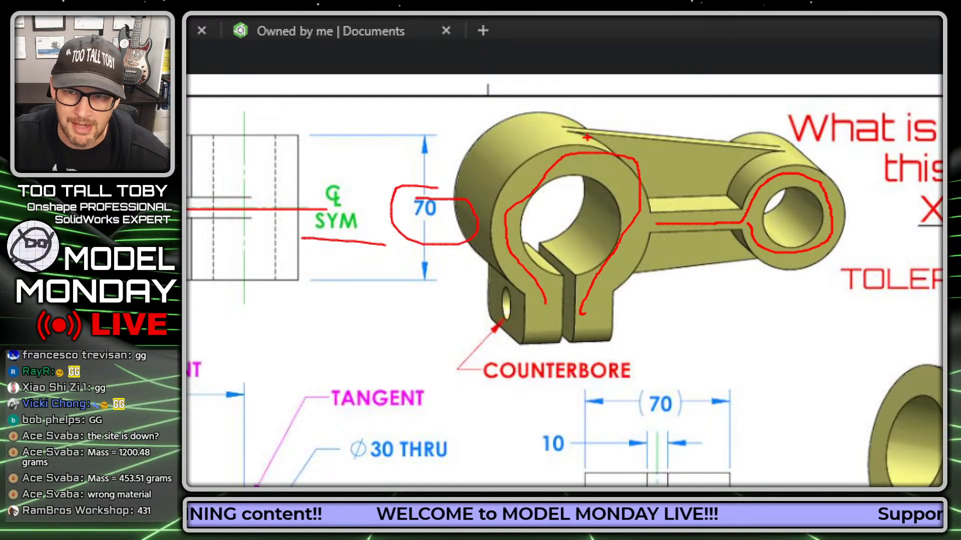
mouse_move(562, 133)
mouse_down()
mouse_move(776, 139)
mouse_move(736, 183)
mouse_up()
mouse_move(758, 250)
mouse_down()
mouse_move(663, 278)
mouse_move(632, 177)
mouse_move(567, 121)
mouse_up()
Circle the (10) dimension in the top view, then clear all markup.
right_click(459, 229)
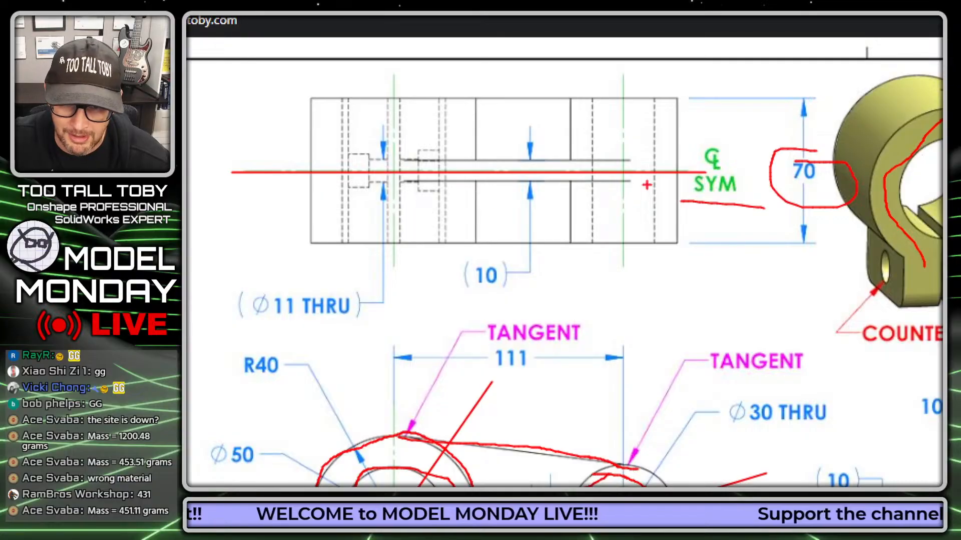
mouse_move(470, 248)
mouse_down()
mouse_move(538, 281)
mouse_move(406, 254)
mouse_up()
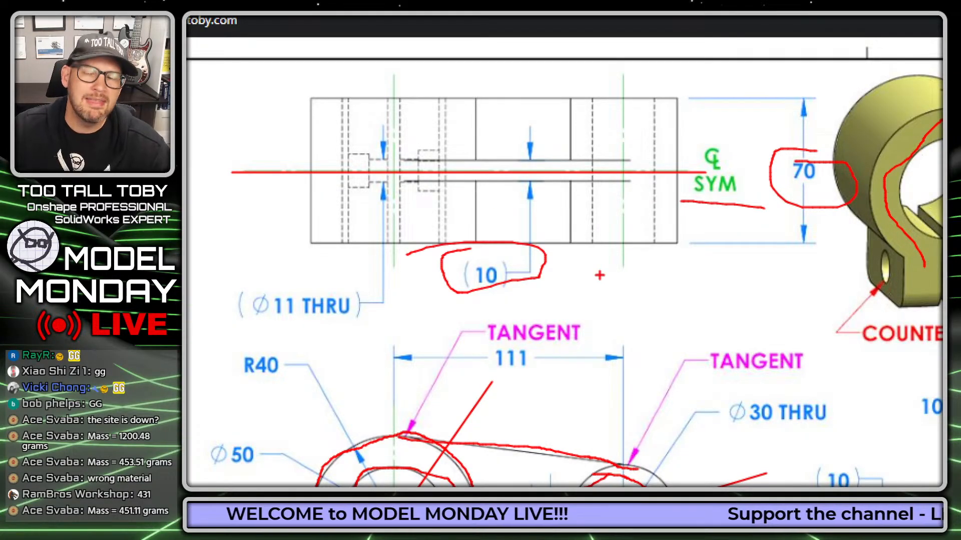
key(Escape)
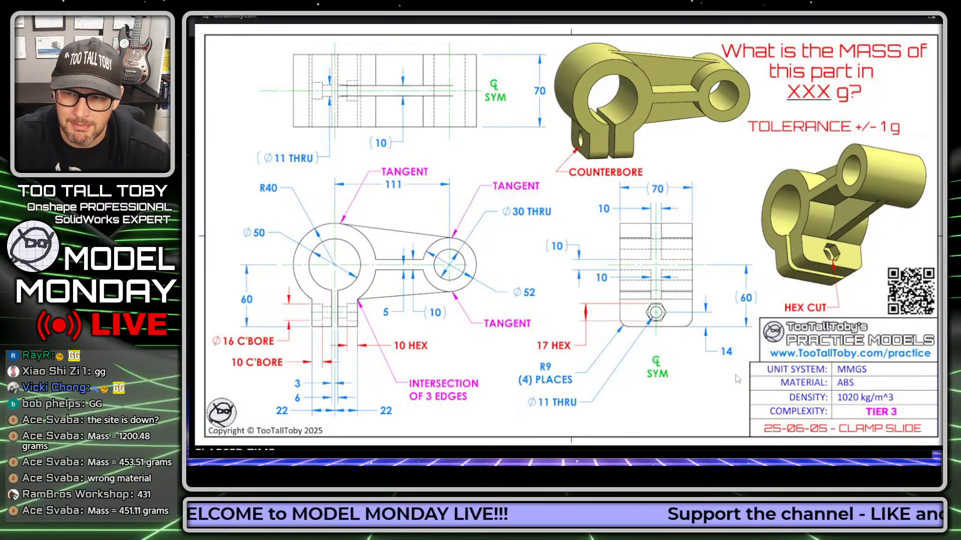
Magnify and circle the COUNTERBORE and HEX CUT callouts, then move the drawing window off the timer page.
key(ctrl+1)
click(697, 167)
mouse_move(444, 64)
mouse_down()
mouse_move(305, 125)
mouse_move(342, 90)
mouse_up()
mouse_move(840, 320)
mouse_down()
mouse_move(951, 370)
mouse_move(830, 315)
mouse_up()
ctrl+shift+drag(808, 379, 777, 408)
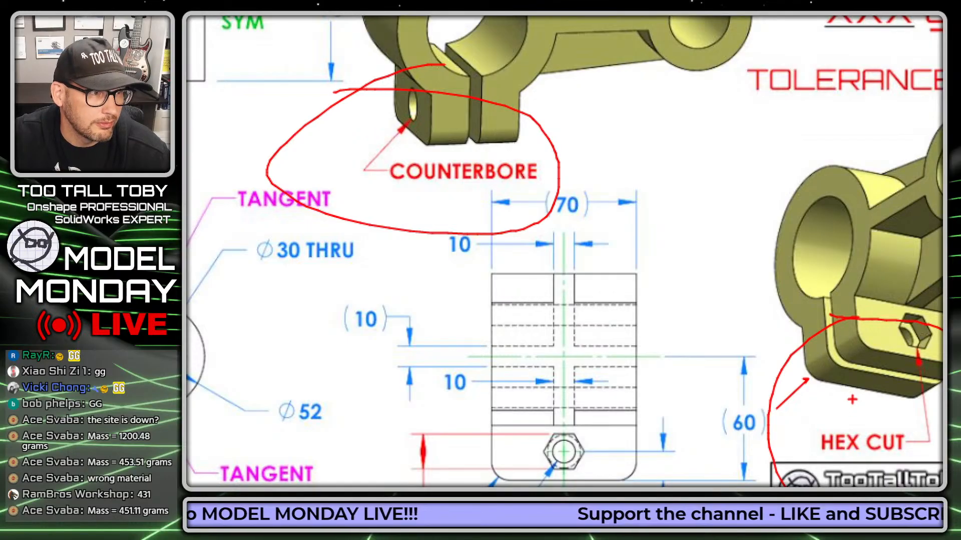
key(Escape)
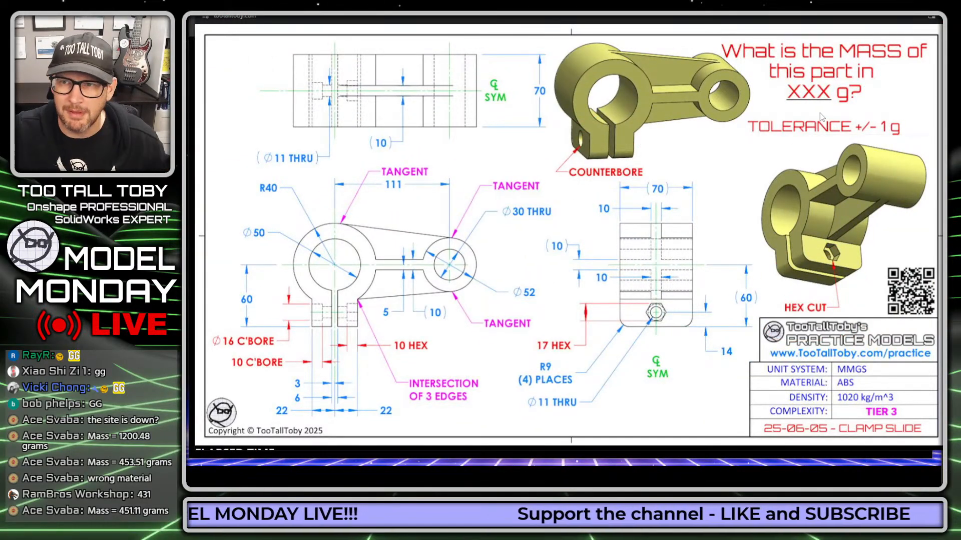
drag(521, 16, 960, 10)
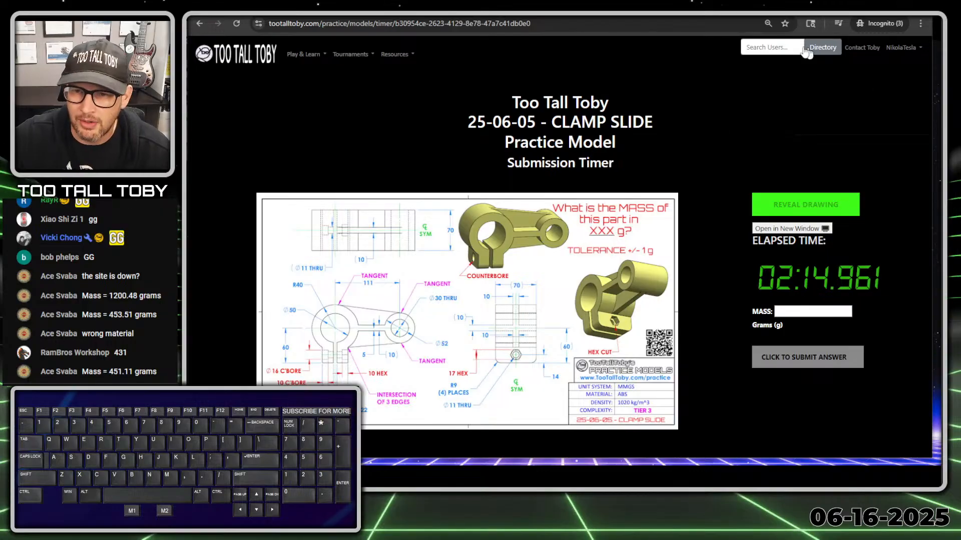
From the Onshape documents page, create a public document named '25-06-05 - CLAMP SLIDE'.
click(400, 15)
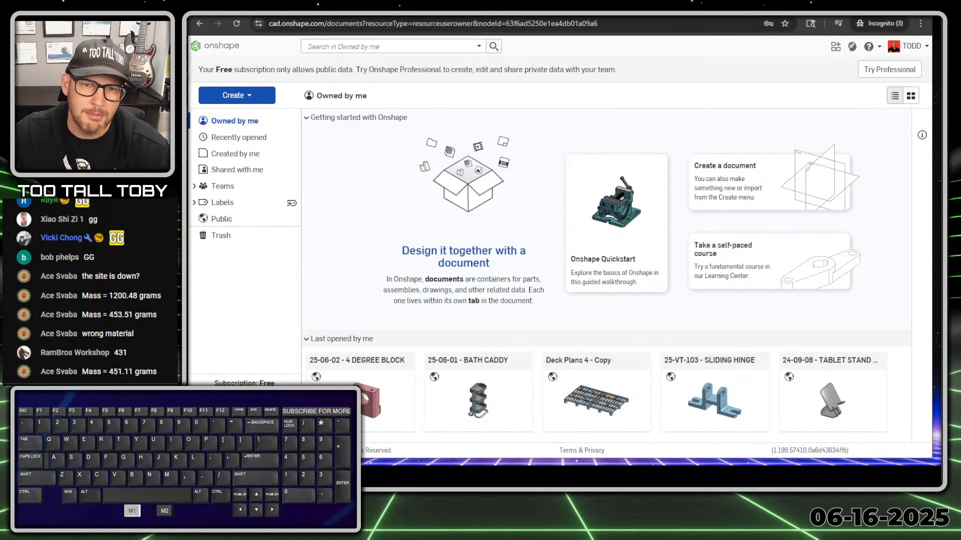
click(307, 118)
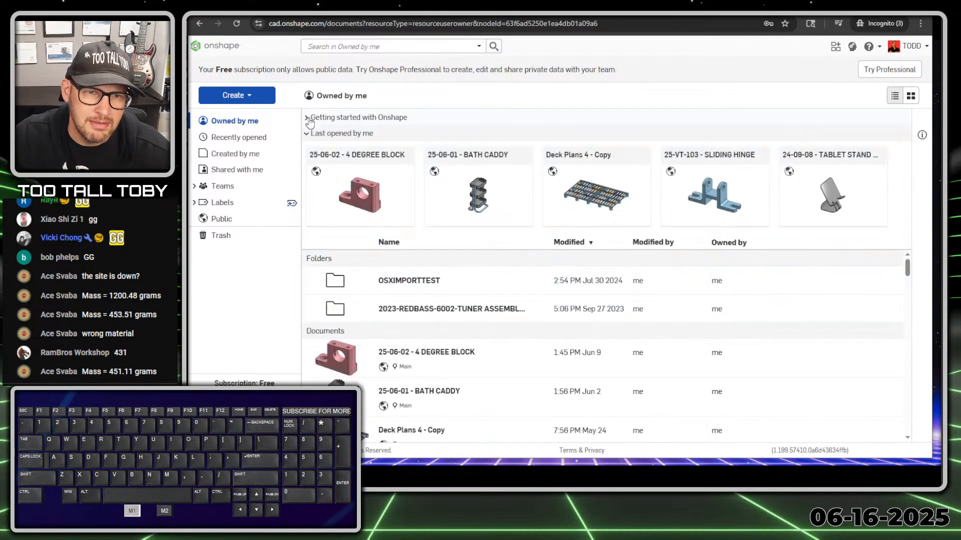
click(239, 95)
click(240, 115)
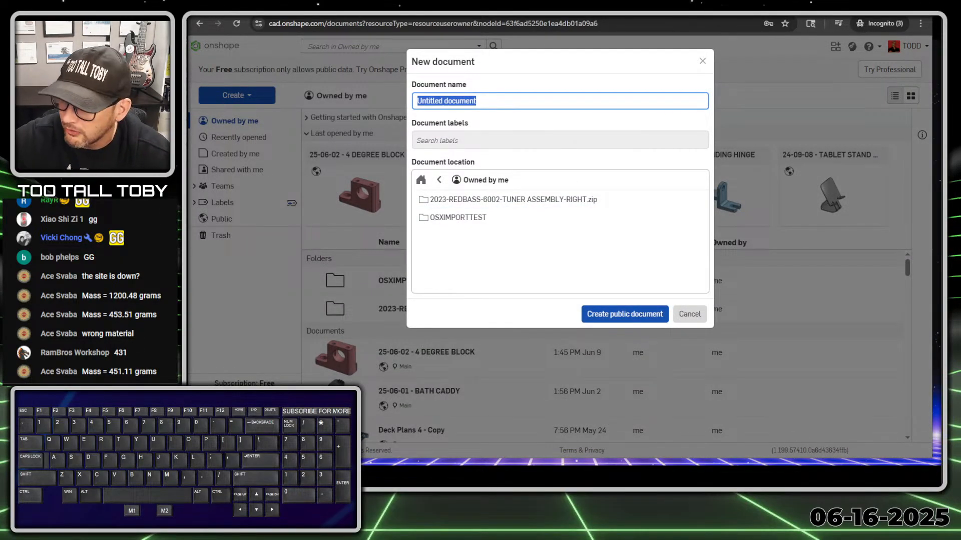
text(25-06-05)
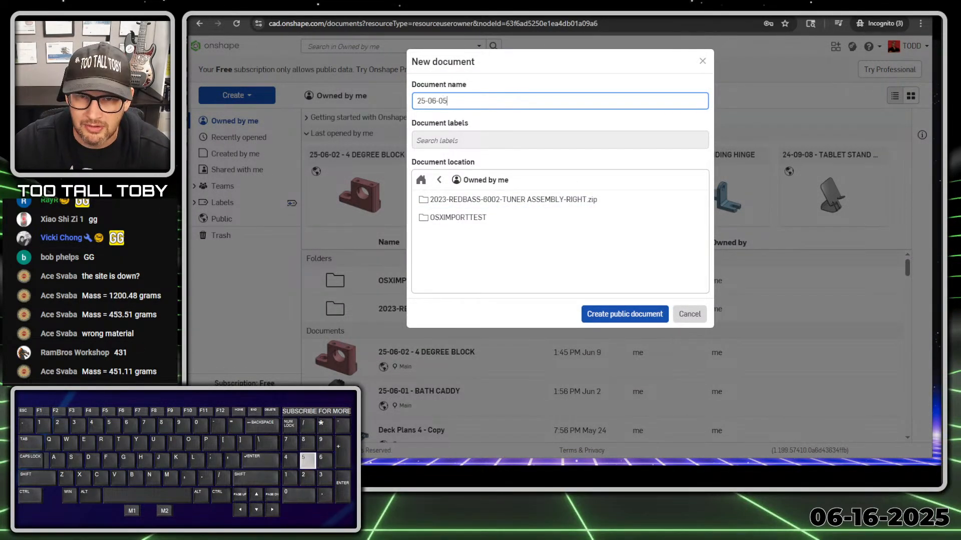
text( - CLA)
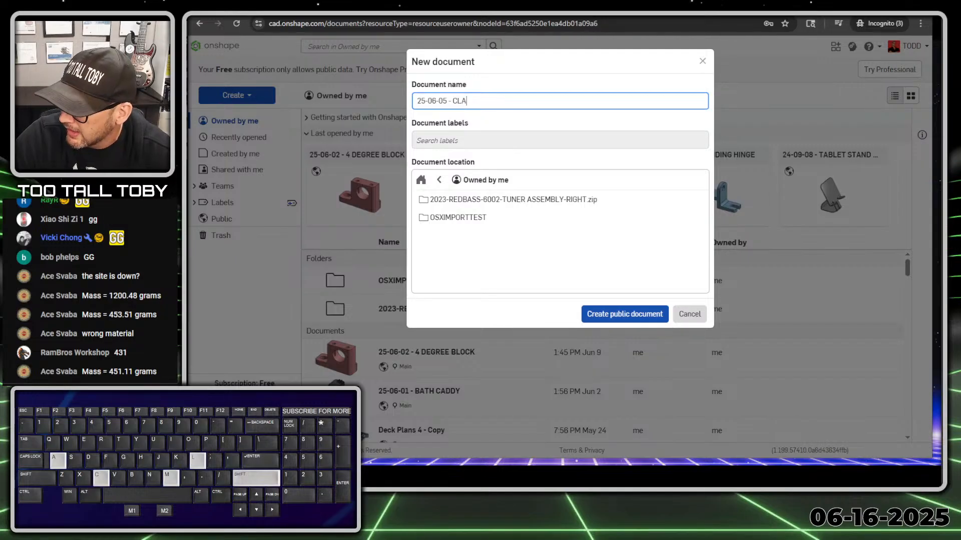
text(MP SLIDE)
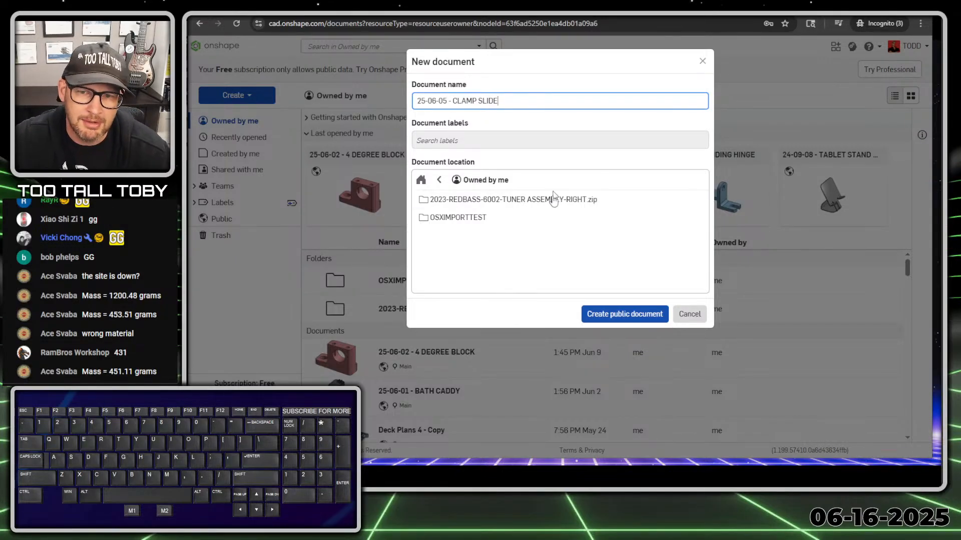
click(634, 320)
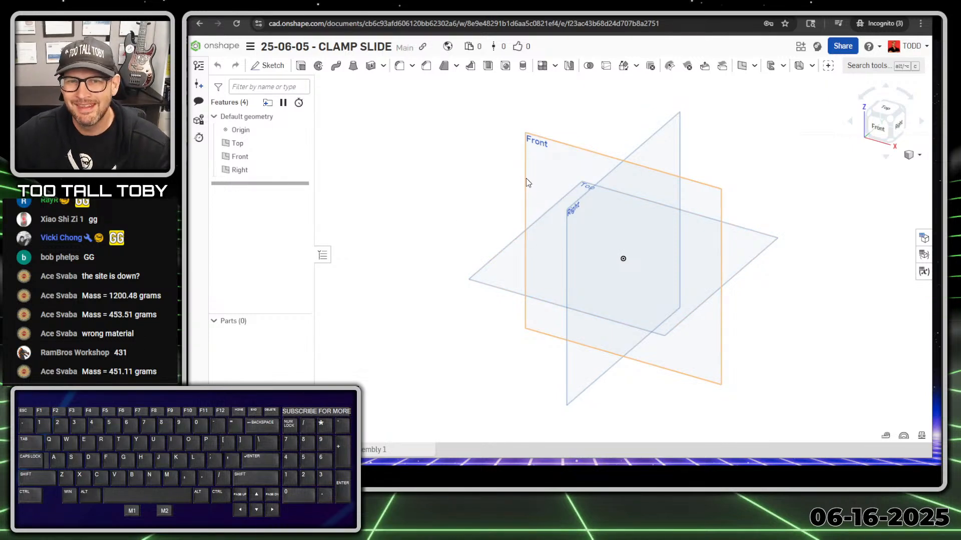
click(250, 47)
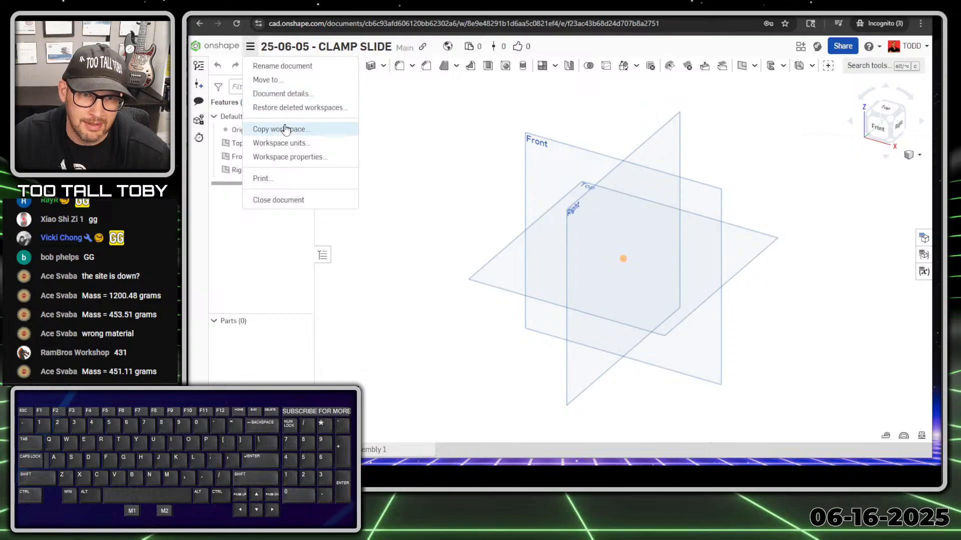
click(275, 145)
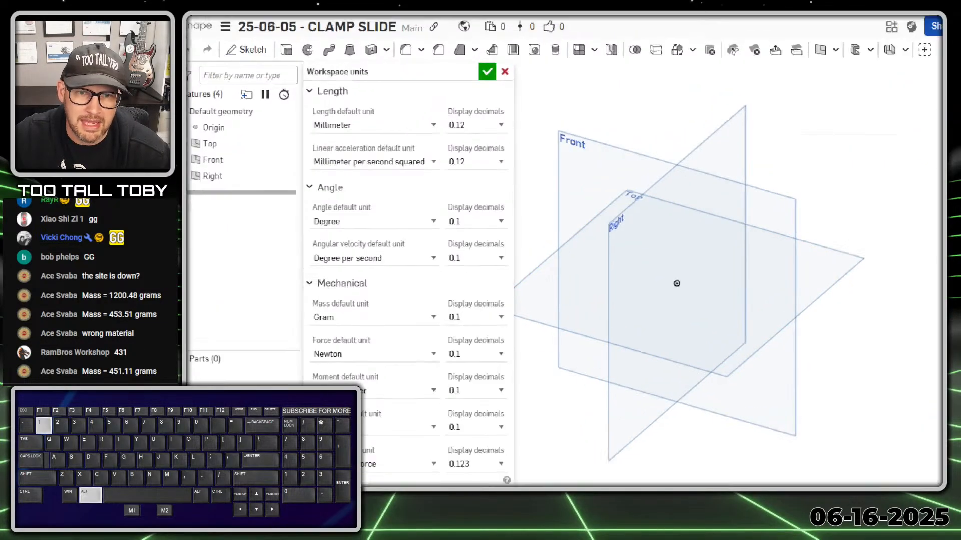
ctrl+shift+drag(360, 132, 444, 103)
right_click(446, 195)
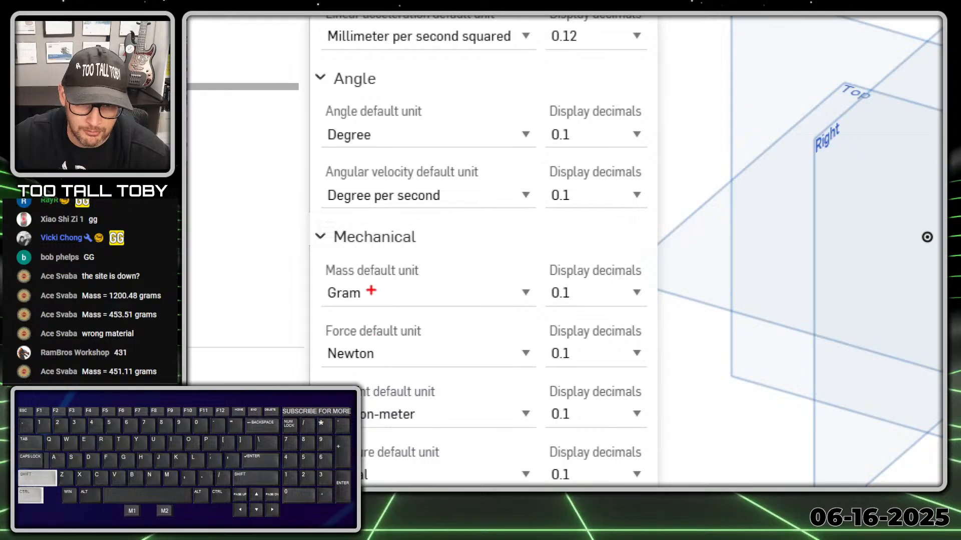
ctrl+shift+drag(372, 289, 479, 266)
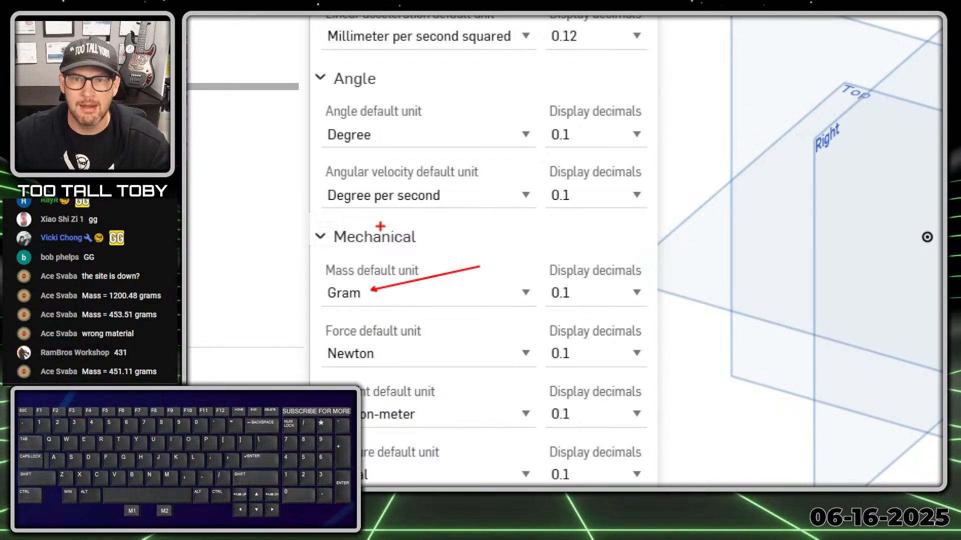
key(alt+1)
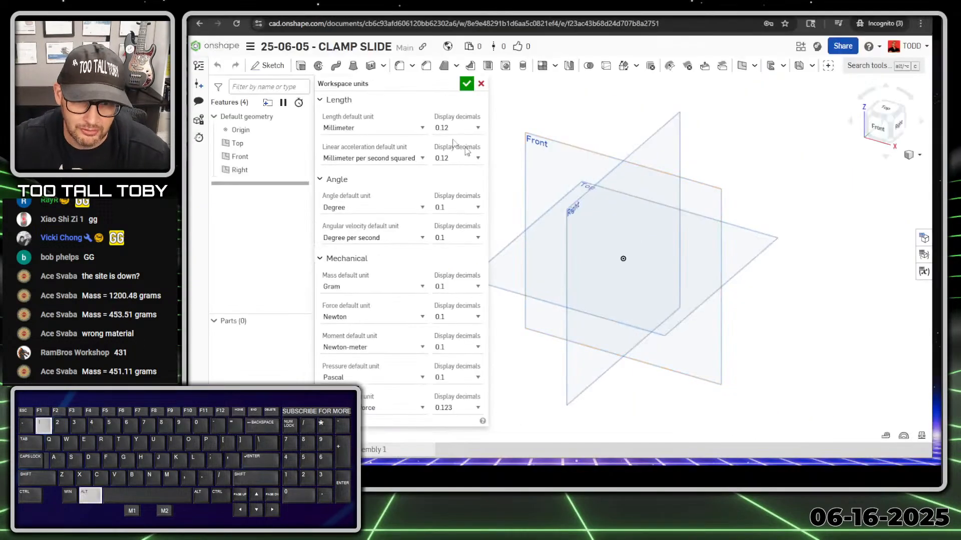
click(467, 88)
click(545, 141)
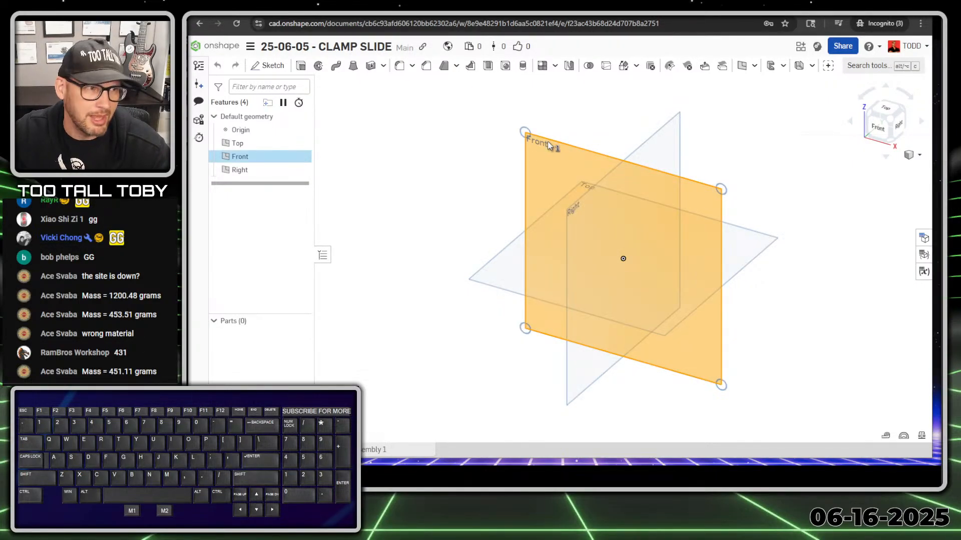
Start a new sketch on the Front plane.
click(547, 142)
click(548, 142)
key(s)
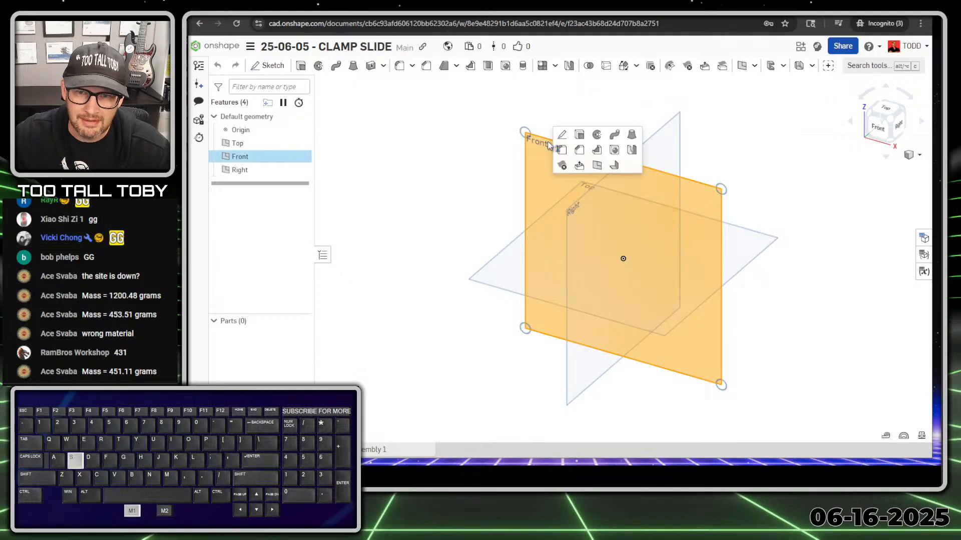
click(560, 135)
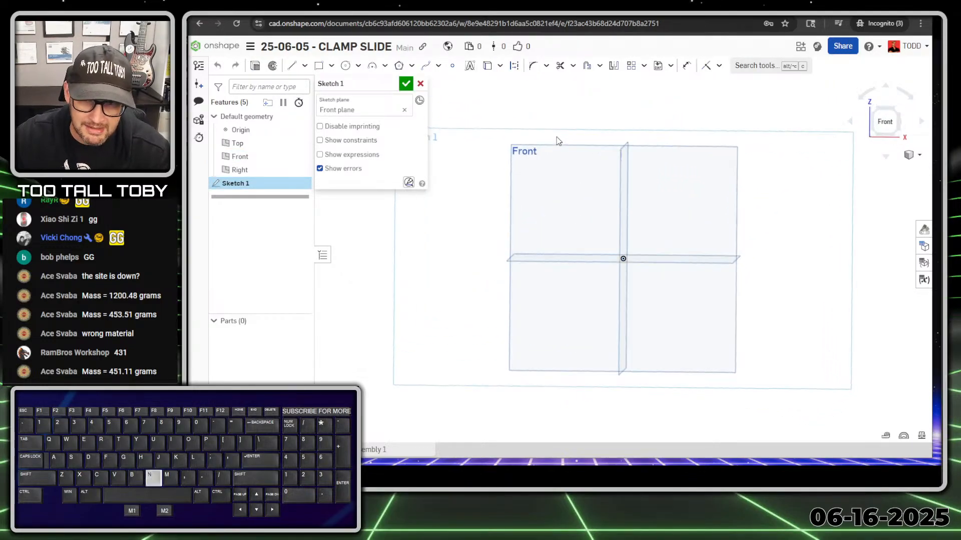
Draw a circle centred on the origin with an 80 mm (40*2) diameter.
key(s)
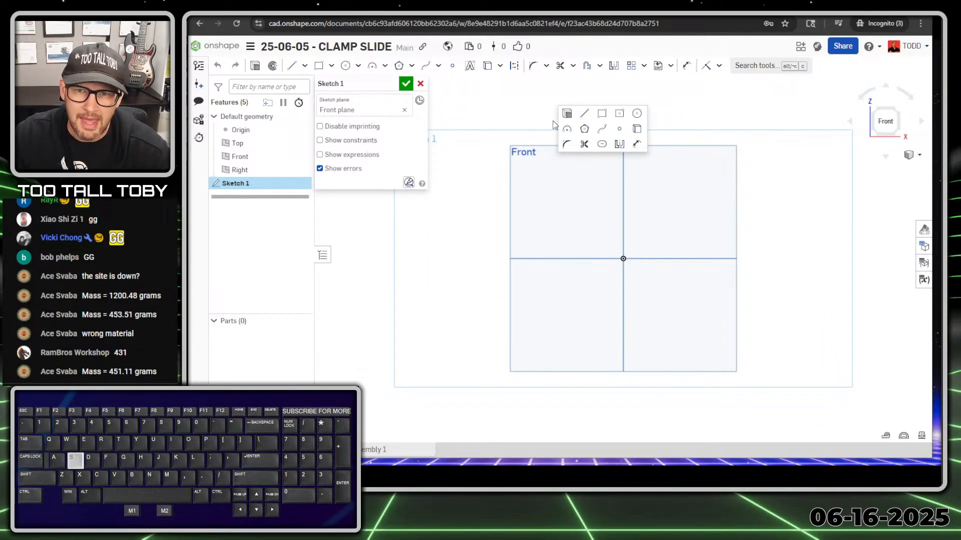
click(633, 114)
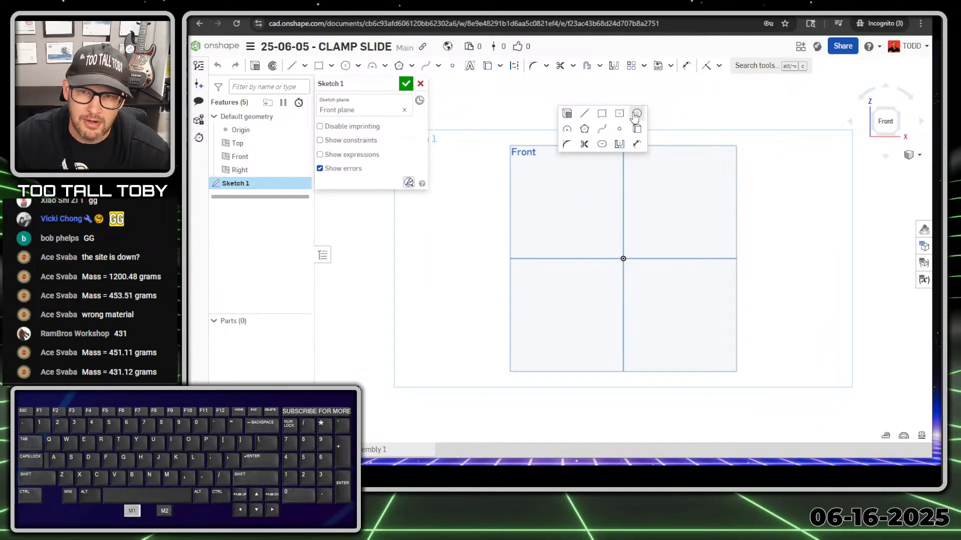
click(623, 258)
click(576, 205)
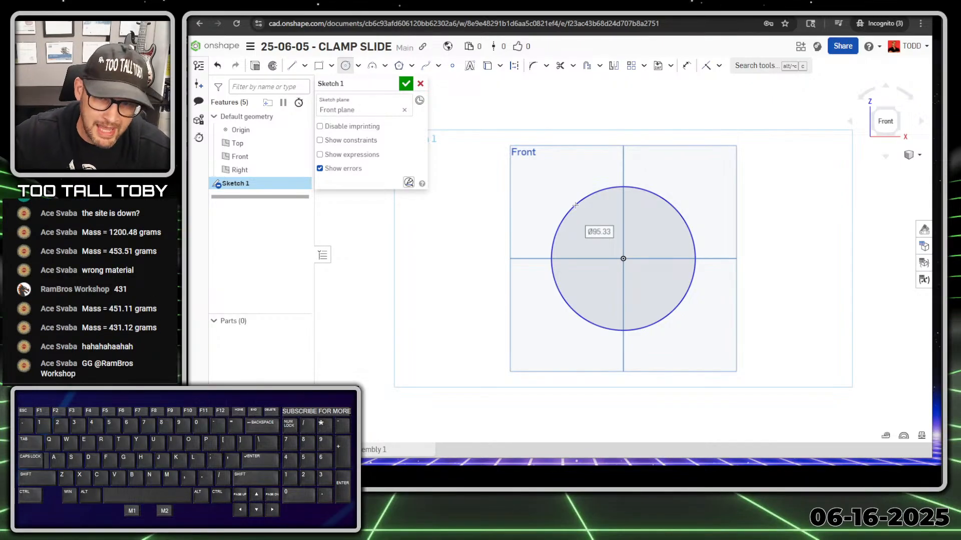
text(40*2)
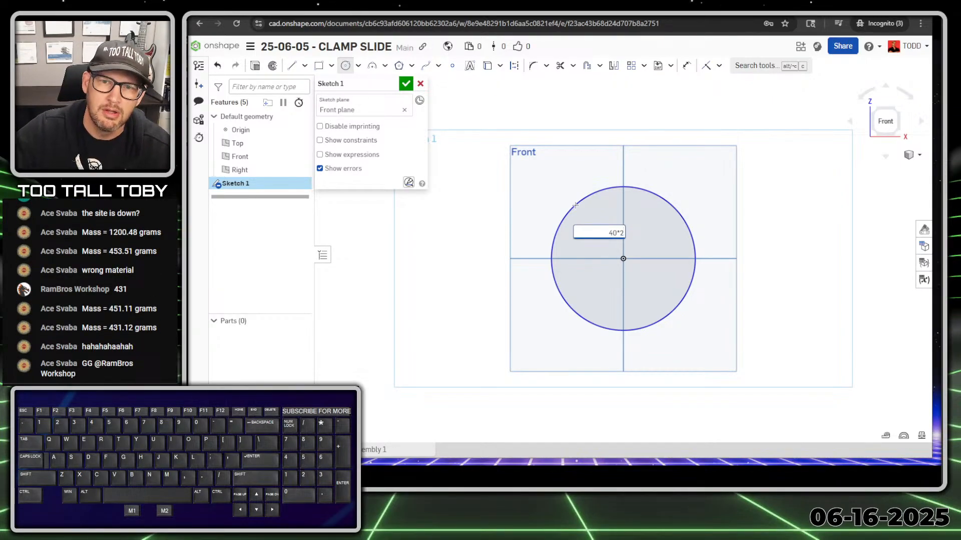
key(Return)
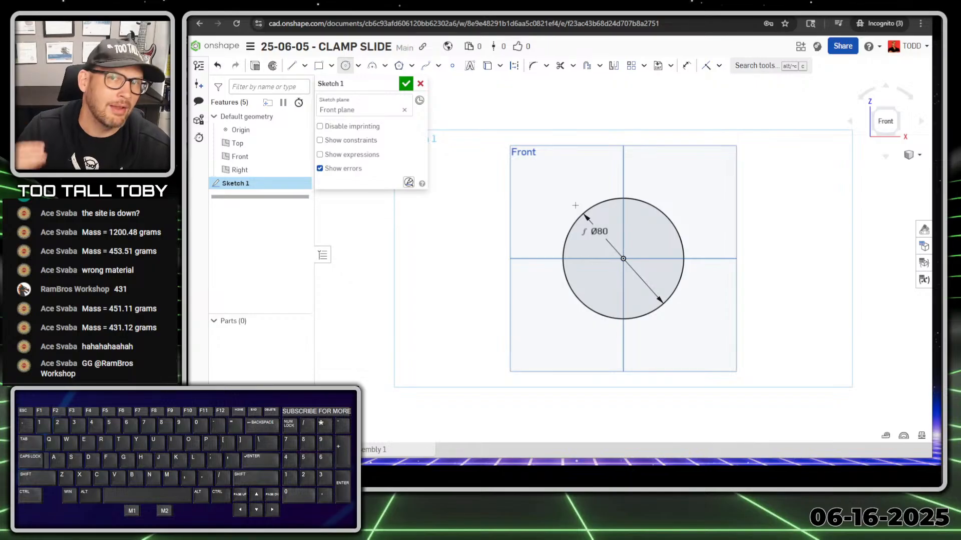
Add a concentric Ø50 circle at the origin.
click(623, 258)
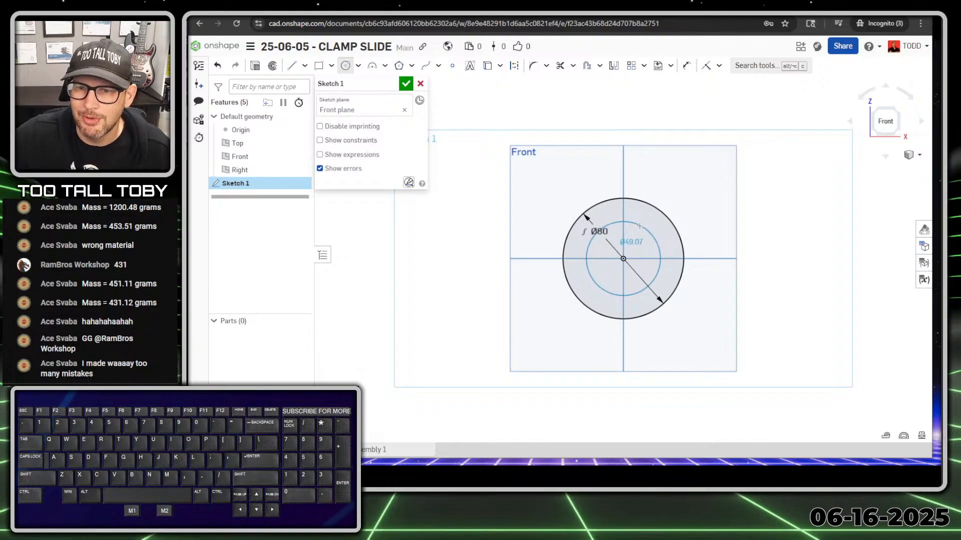
click(639, 226)
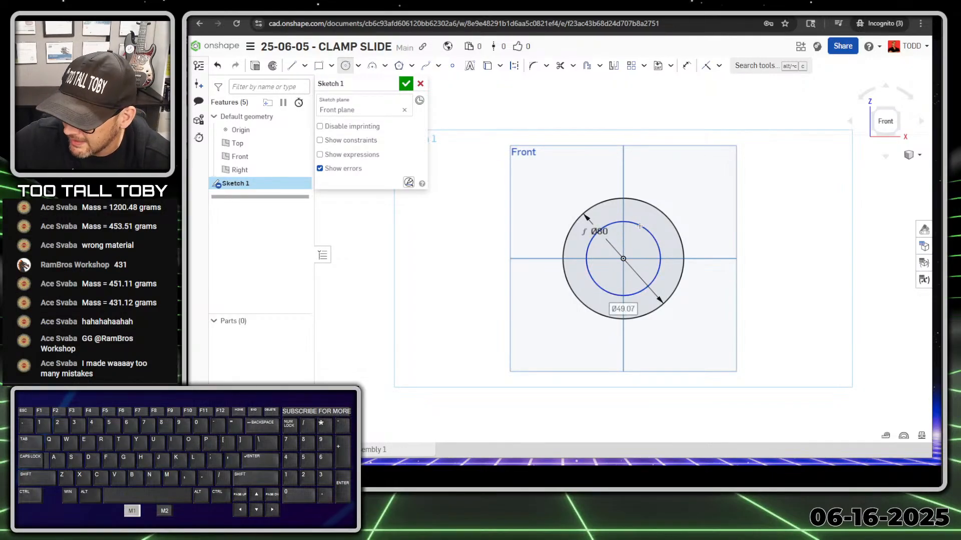
text(50)
key(Return)
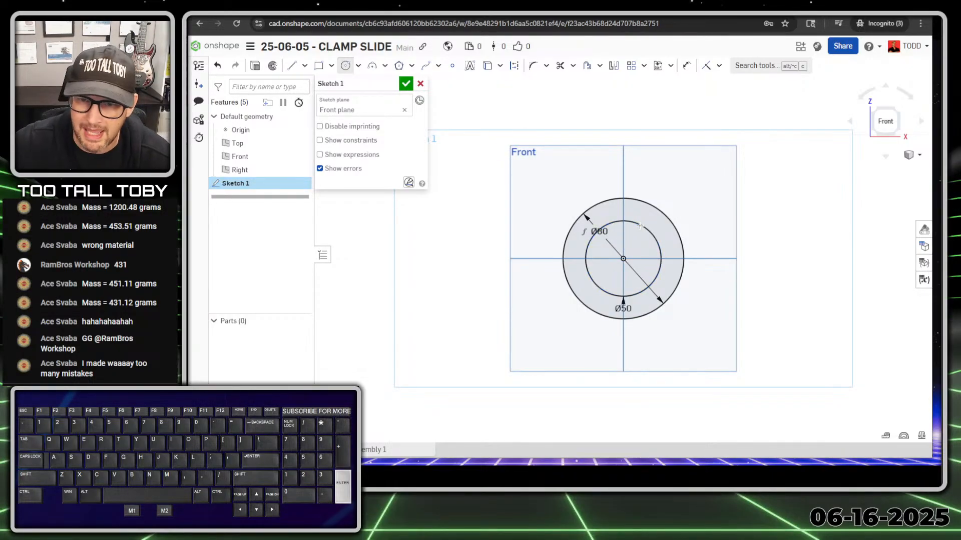
scroll(639, 226, down, 3)
ctrl+middle_drag(734, 275, 606, 270)
scroll(606, 239, up, 3)
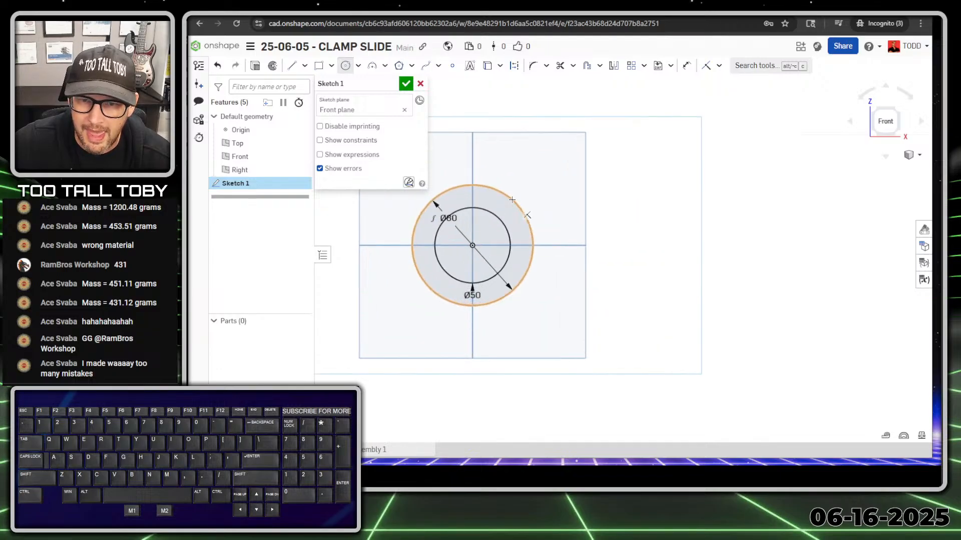
right_click(592, 198)
click(641, 193)
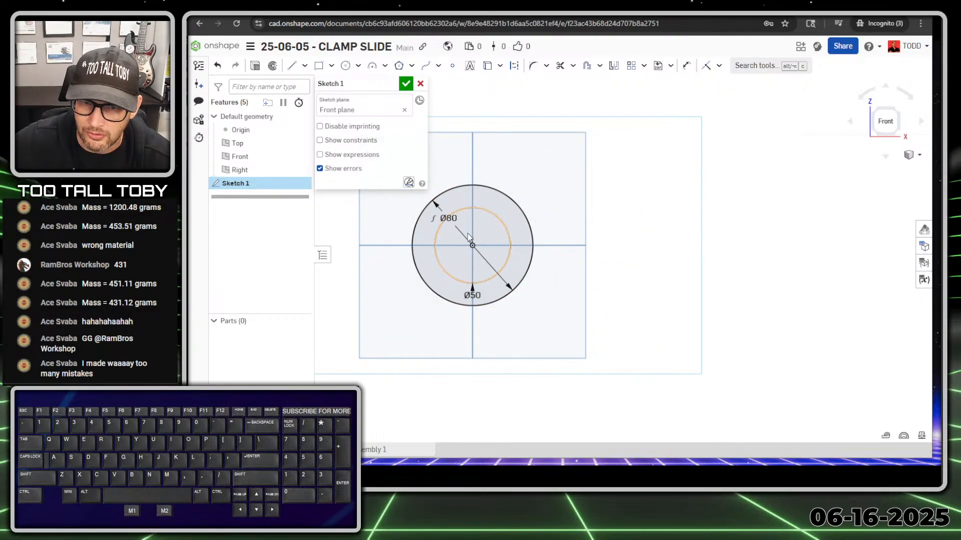
Draw a Ø52 circle to the right of the Ø80 circle.
right_click(648, 200)
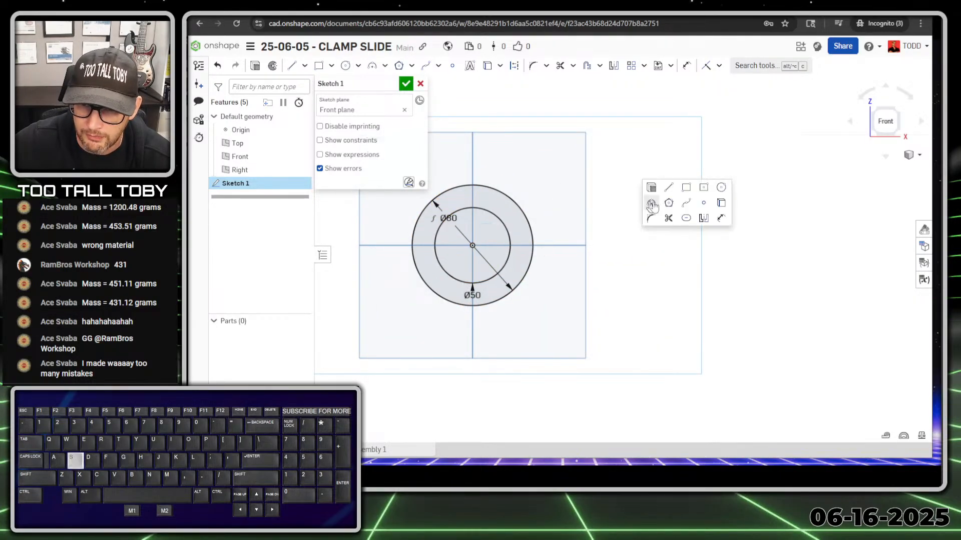
click(728, 195)
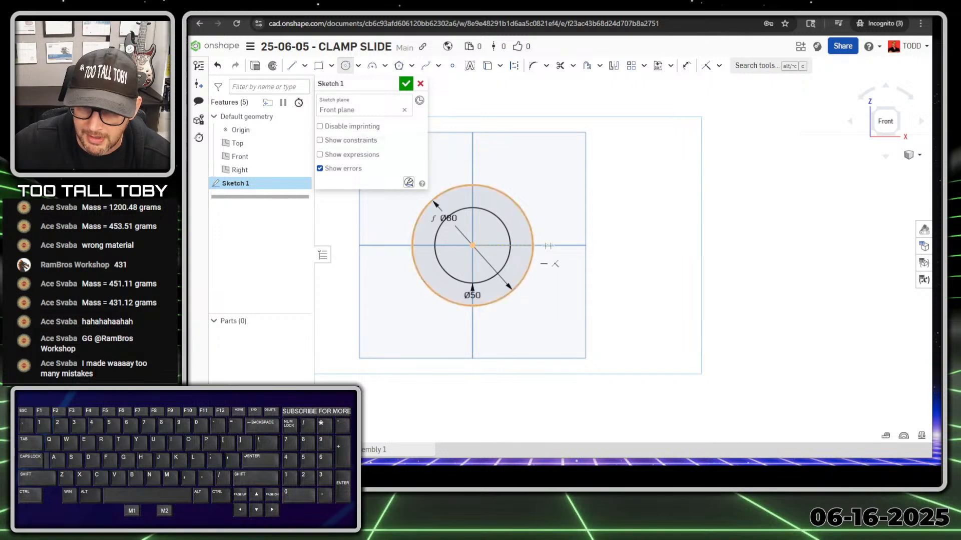
click(628, 245)
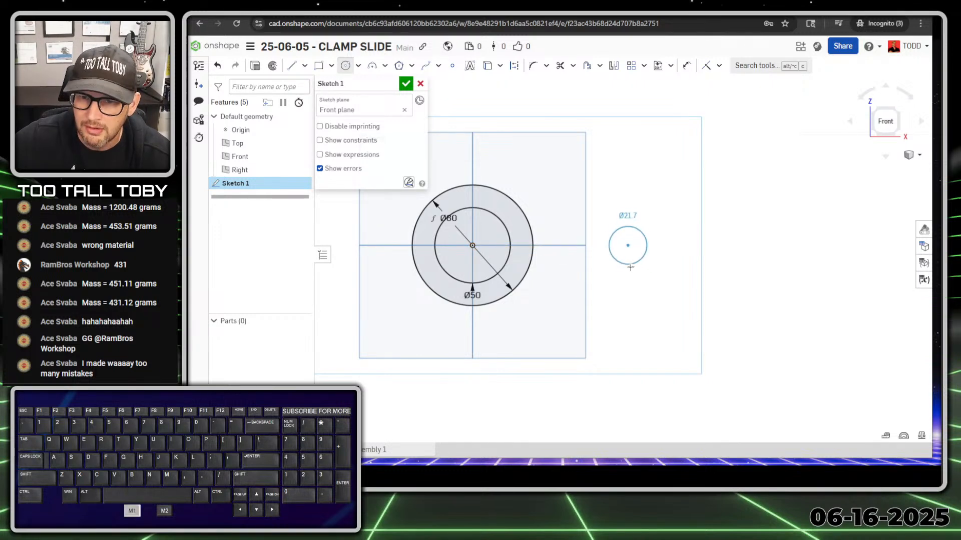
click(619, 287)
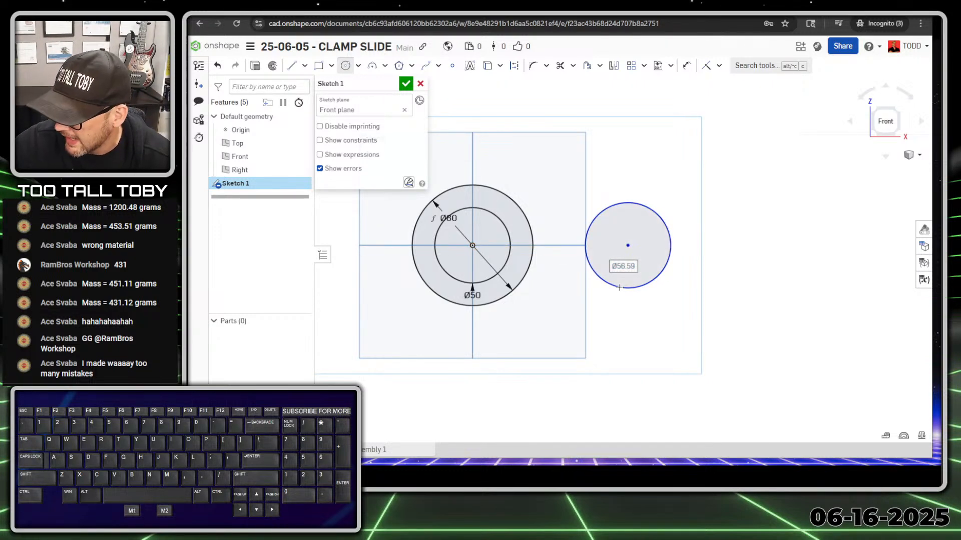
text(52)
key(Return)
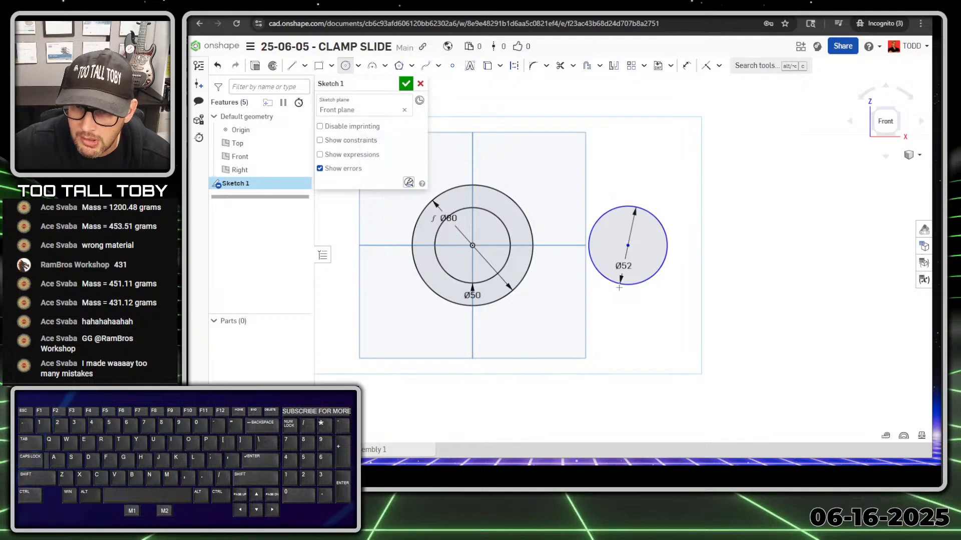
Add a concentric Ø30 circle inside the Ø52 circle.
click(628, 246)
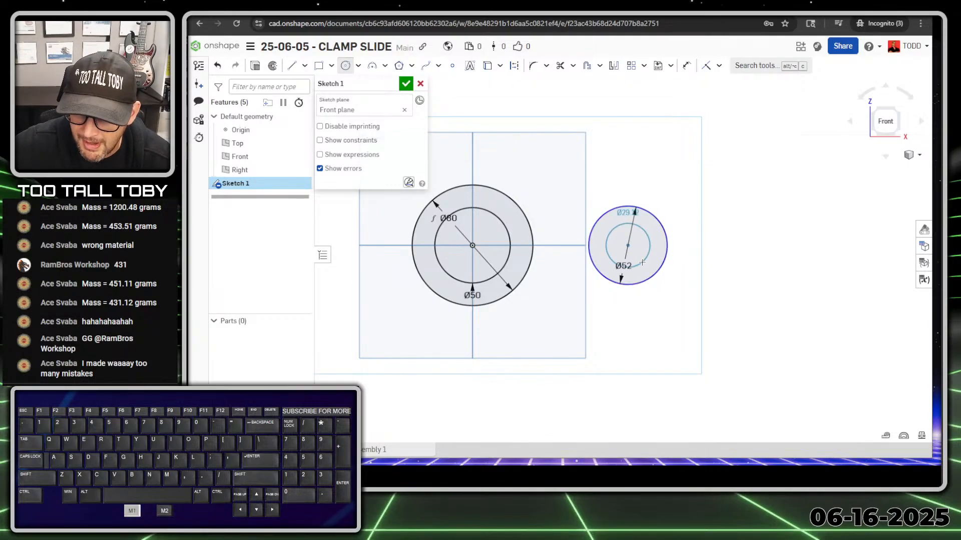
click(642, 262)
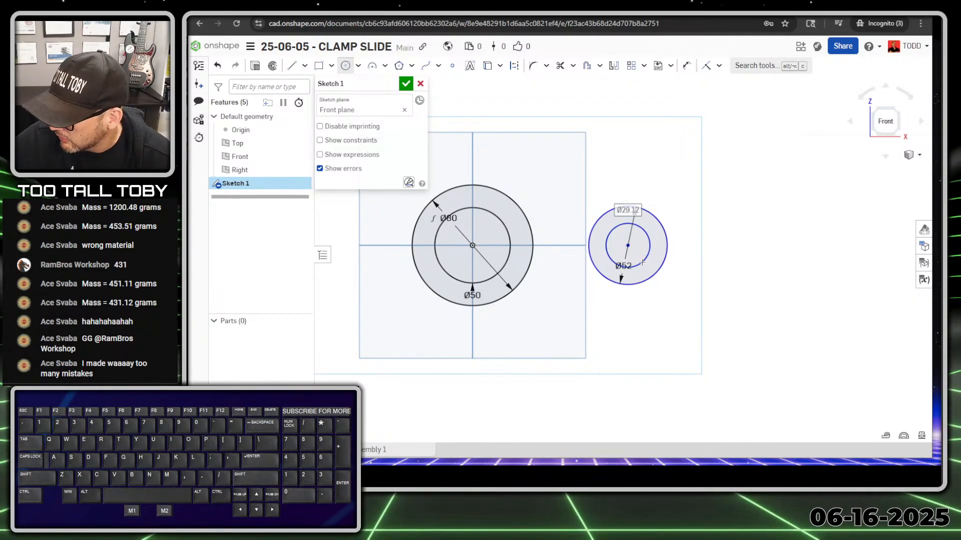
text(30)
key(Return)
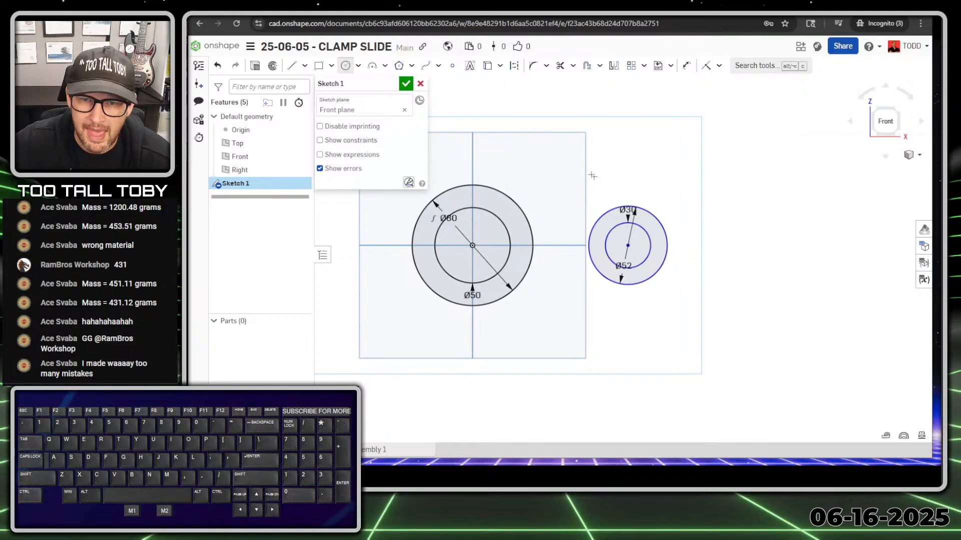
Dimension the origin to the right circle's centre at 111 mm horizontally.
key(s)
click(664, 179)
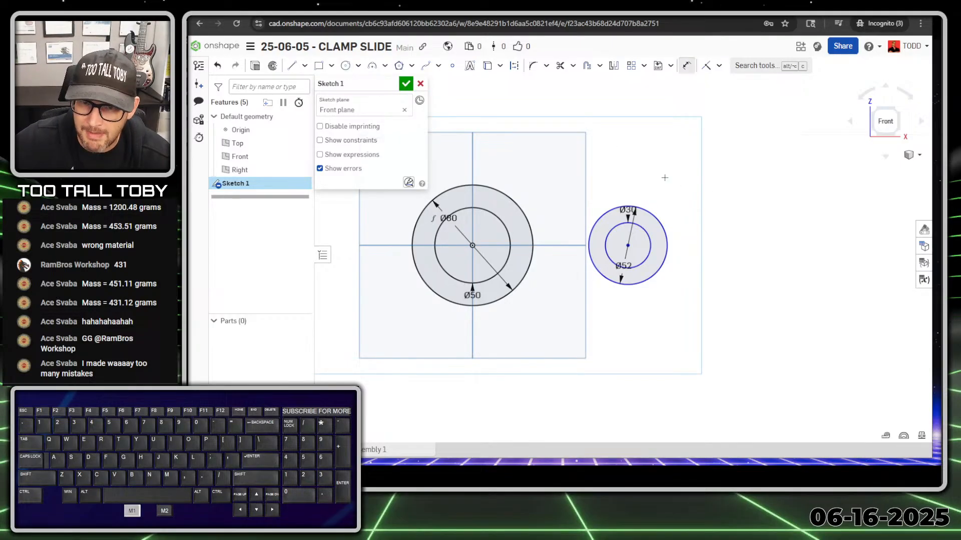
click(472, 245)
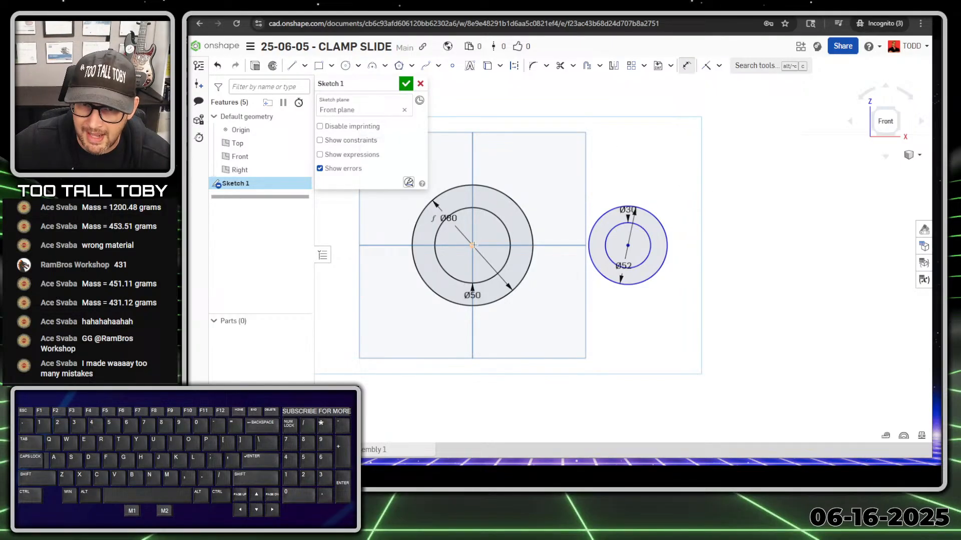
click(628, 245)
click(567, 390)
text(11)
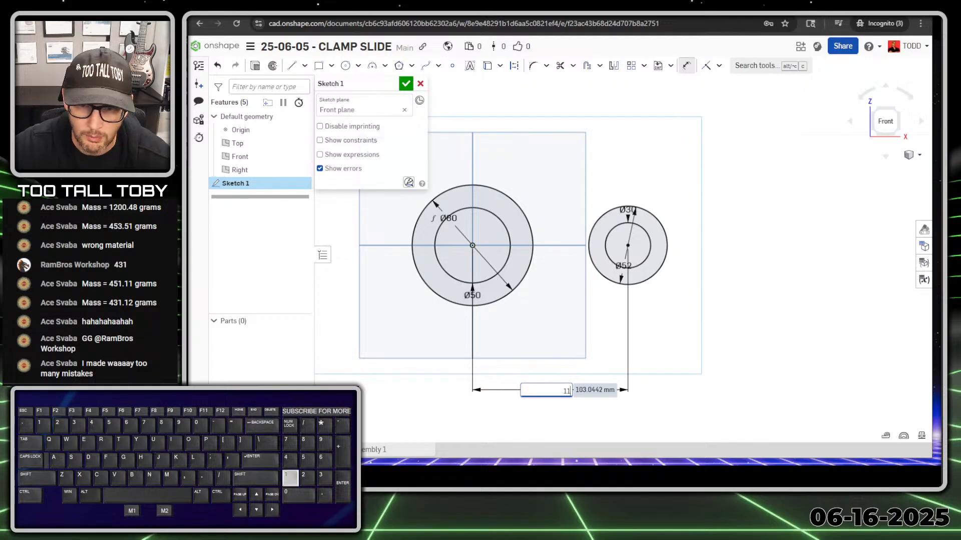
text(1)
key(Return)
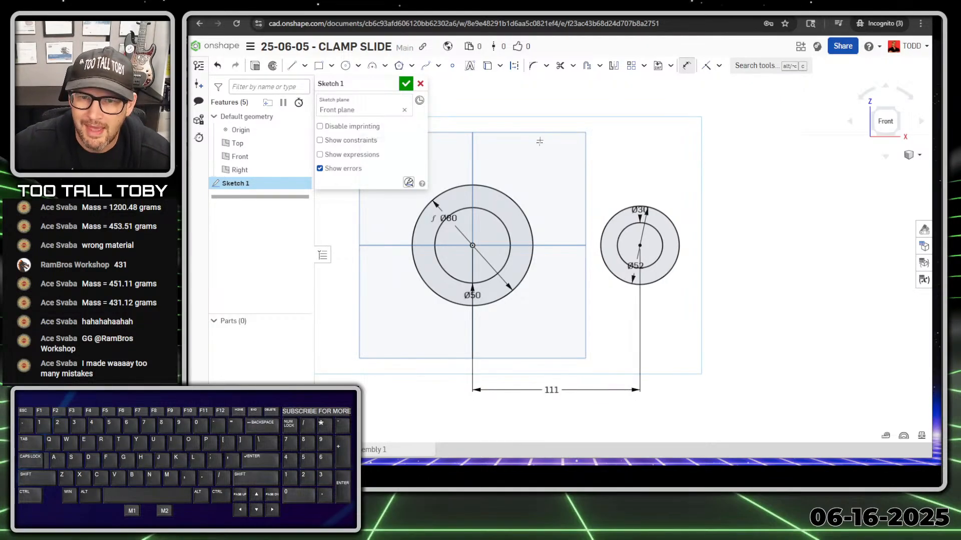
Draw the upper arm line from the Ø80 circle to the top of the Ø52 circle.
key(s)
click(576, 159)
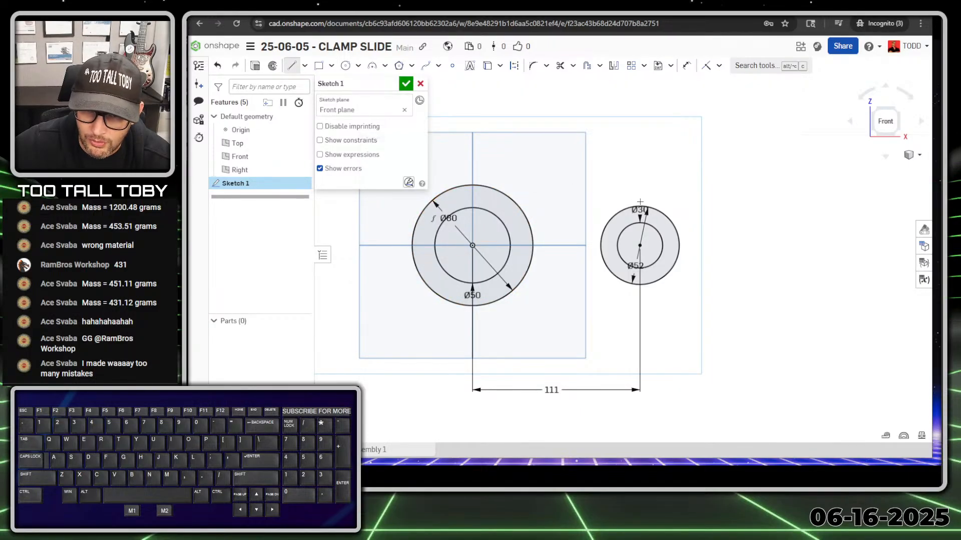
click(485, 186)
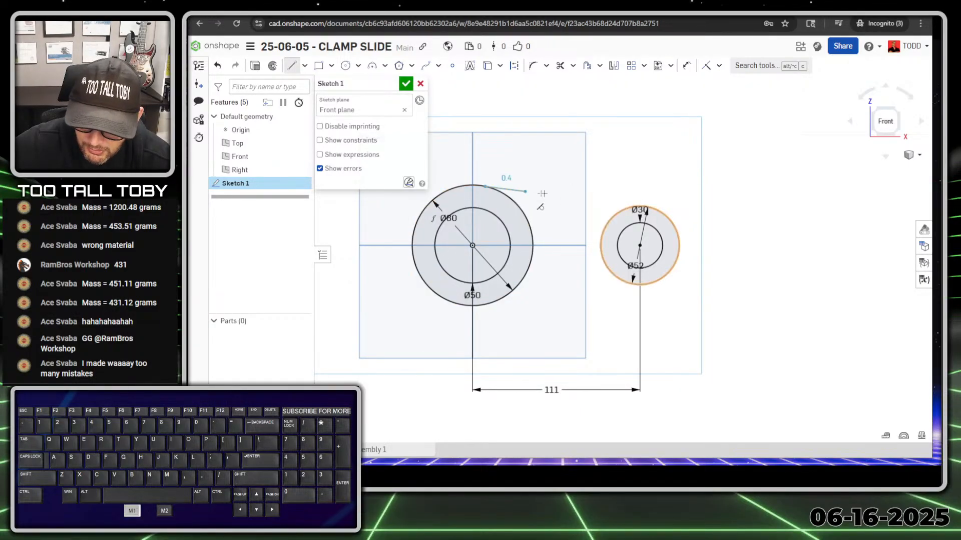
click(645, 206)
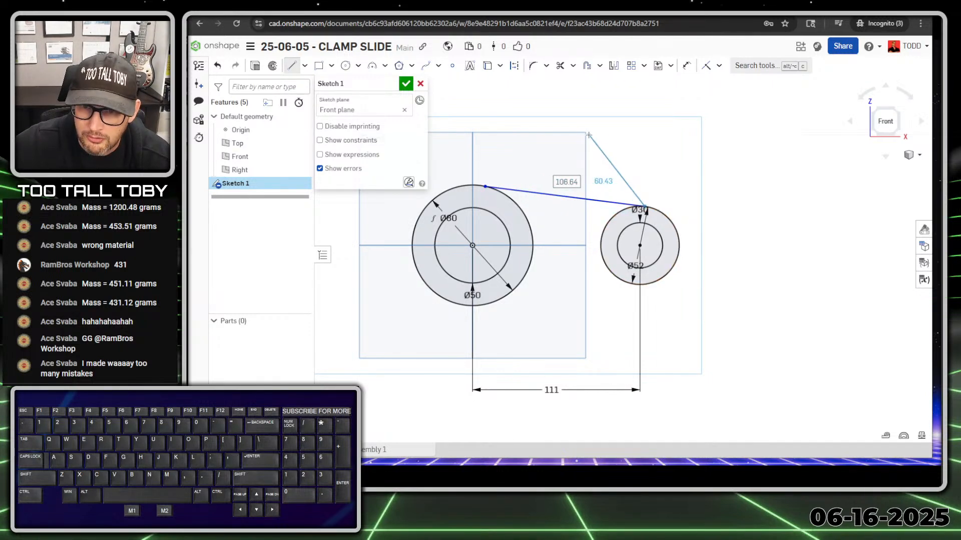
key(Escape)
scroll(651, 201, up, 5)
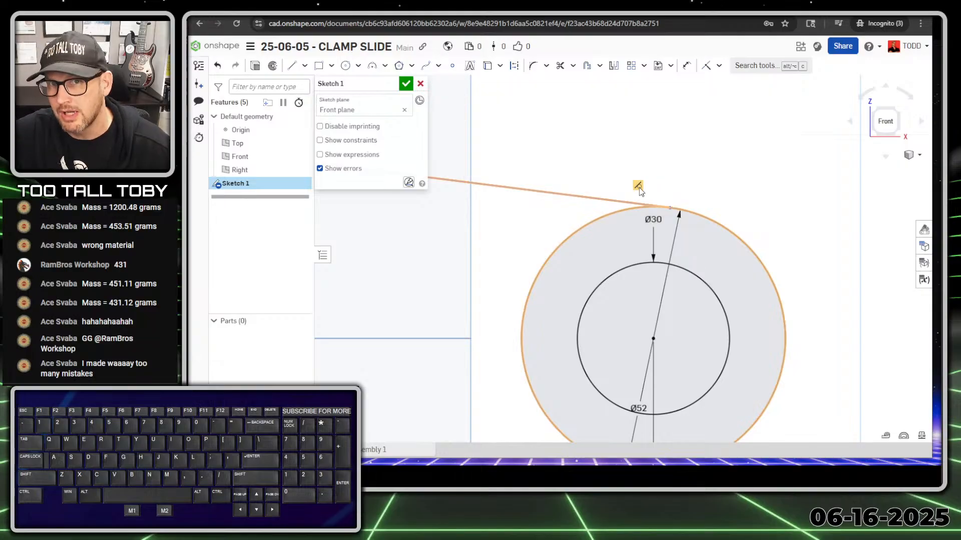
scroll(639, 190, down, 5)
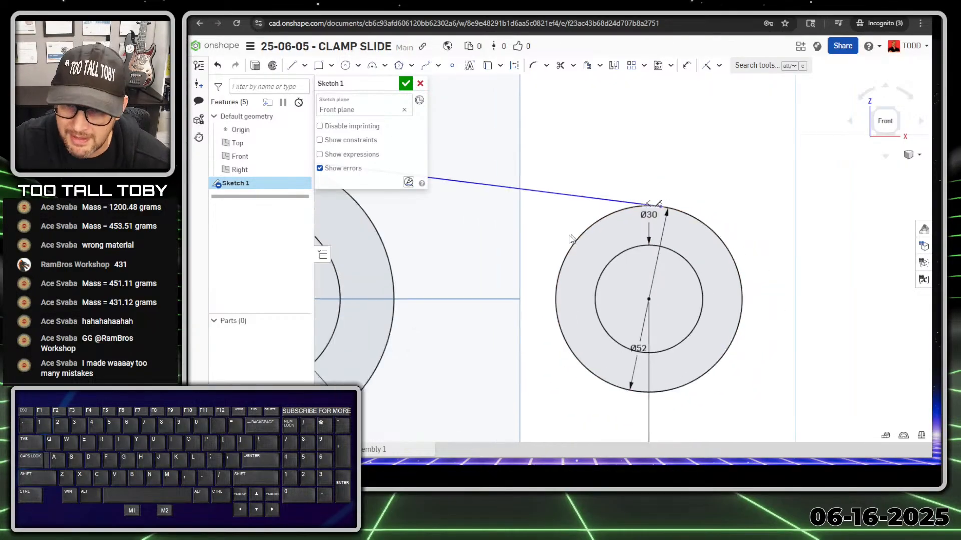
scroll(431, 200, up, 5)
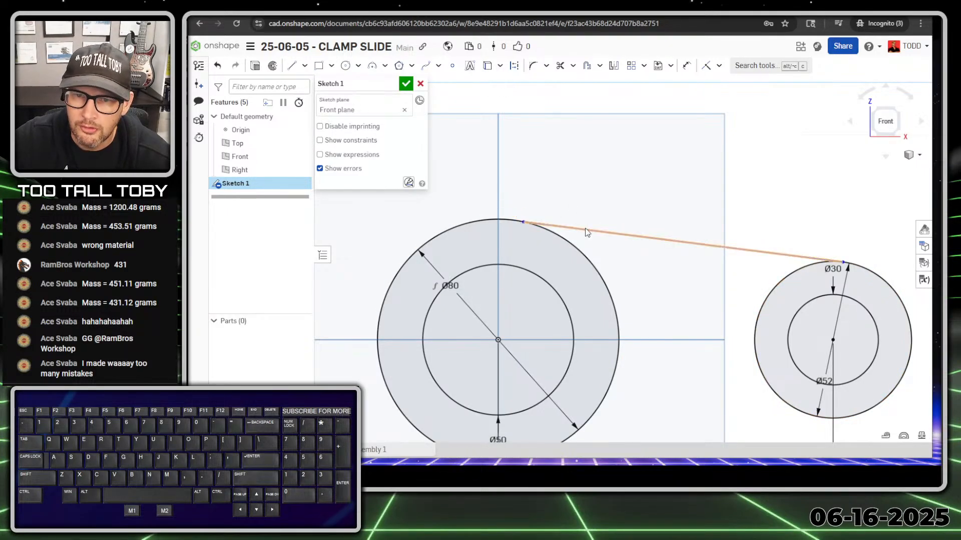
Make the arm line tangent to the Ø80 circle.
click(562, 228)
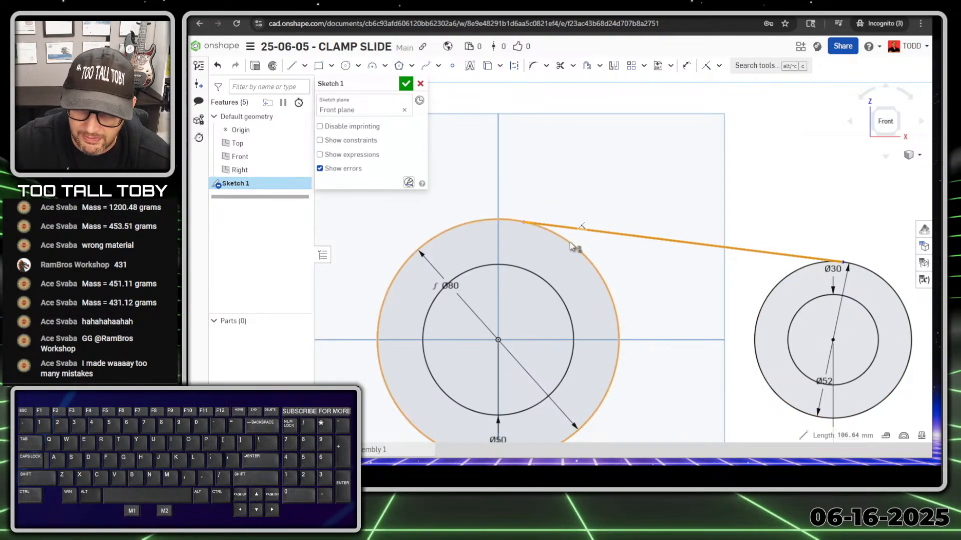
click(570, 243)
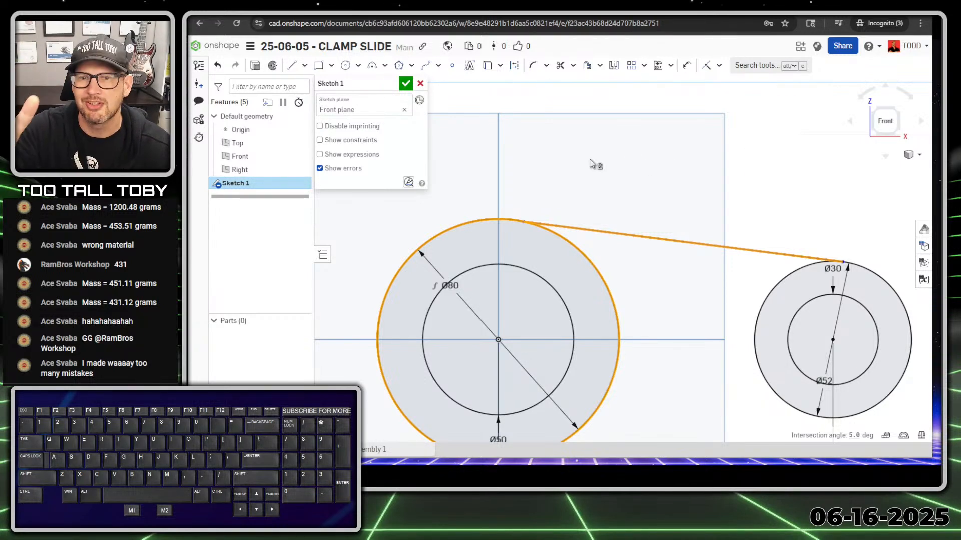
key(Escape)
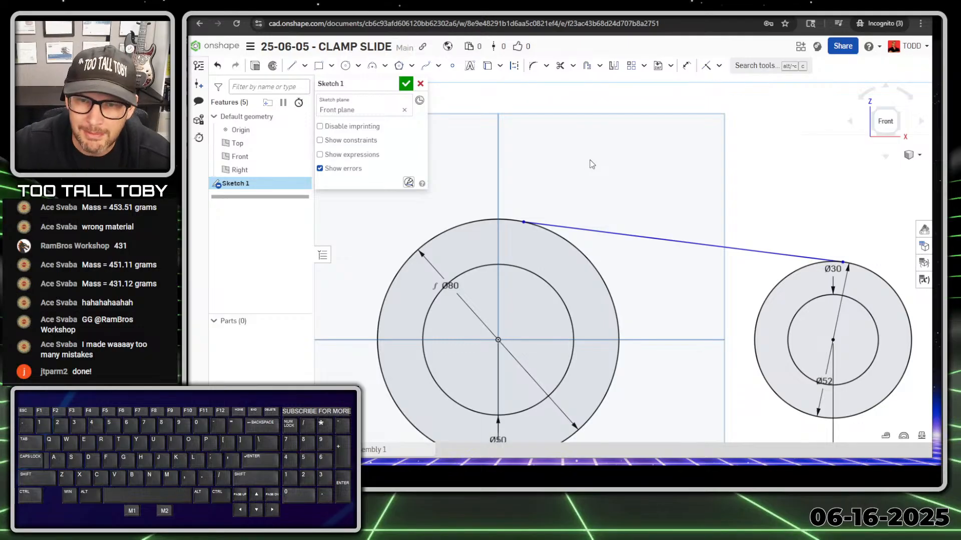
drag(555, 174, 519, 245)
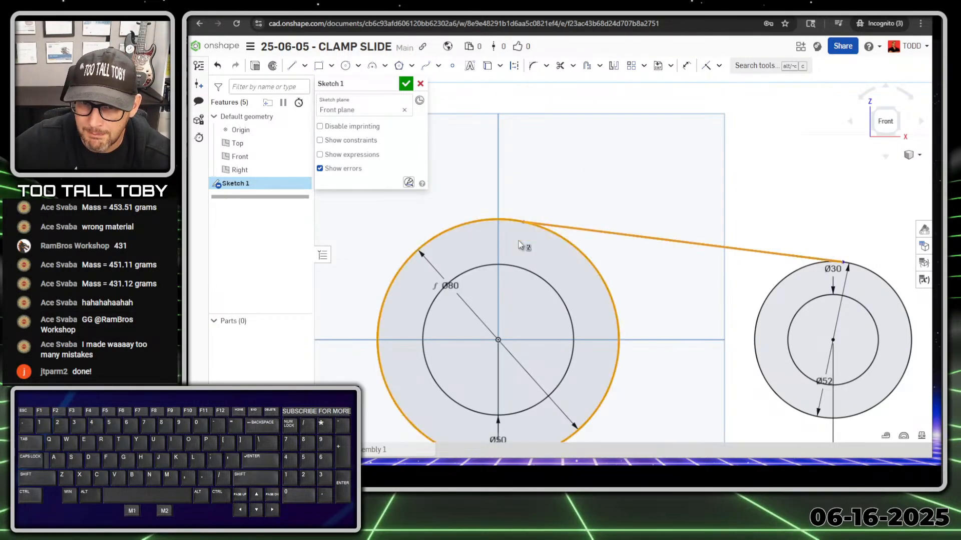
key(t)
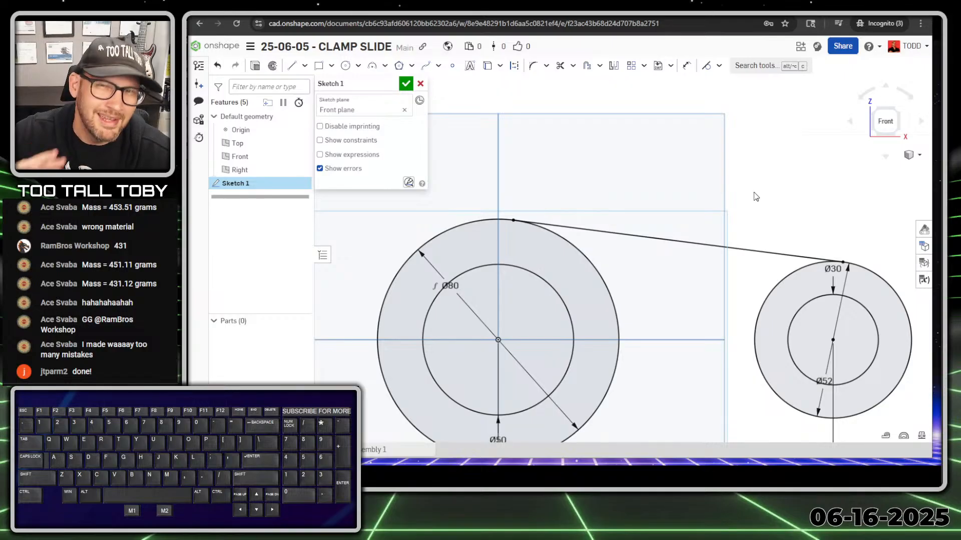
Slide the reference drawing window back into view.
scroll(770, 260, down, 3)
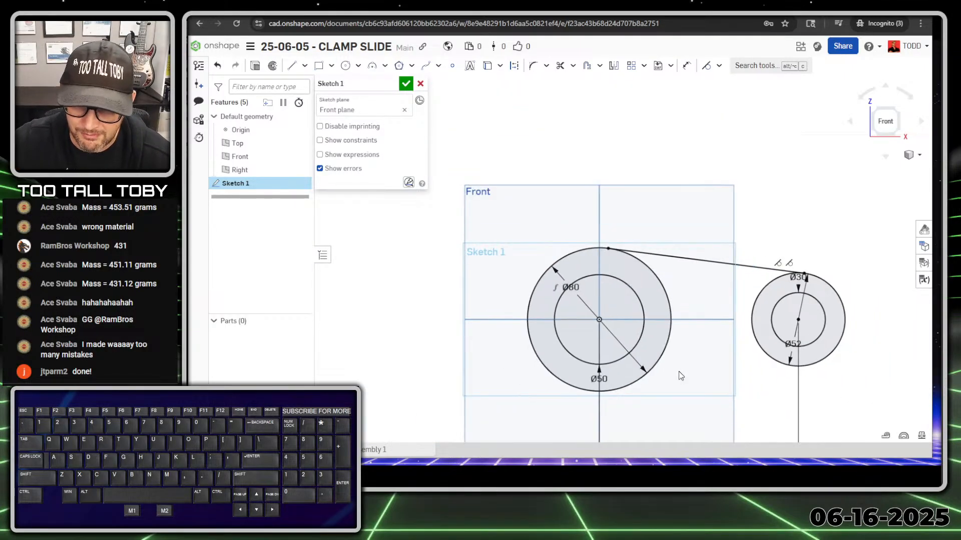
scroll(674, 376, down, 1)
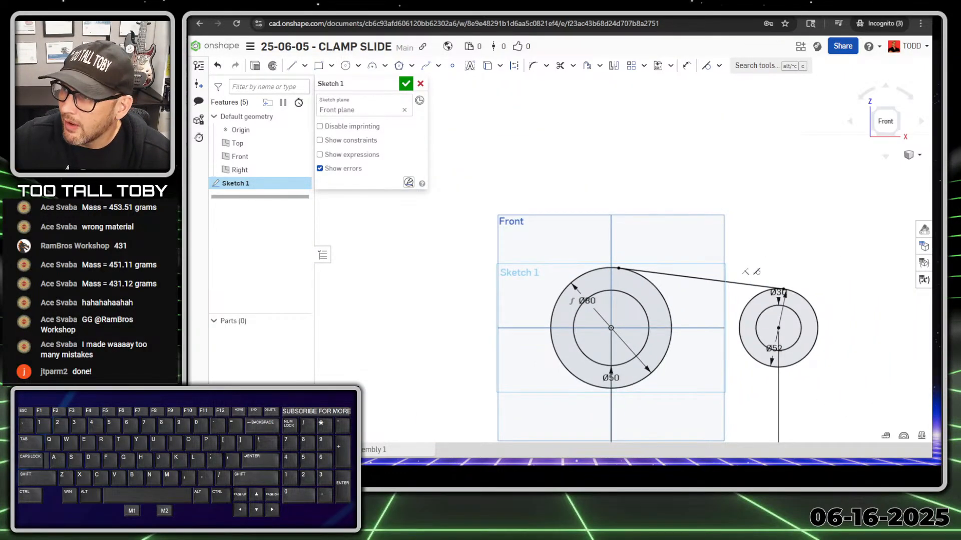
drag(940, 10, 600, 15)
key(alt+1)
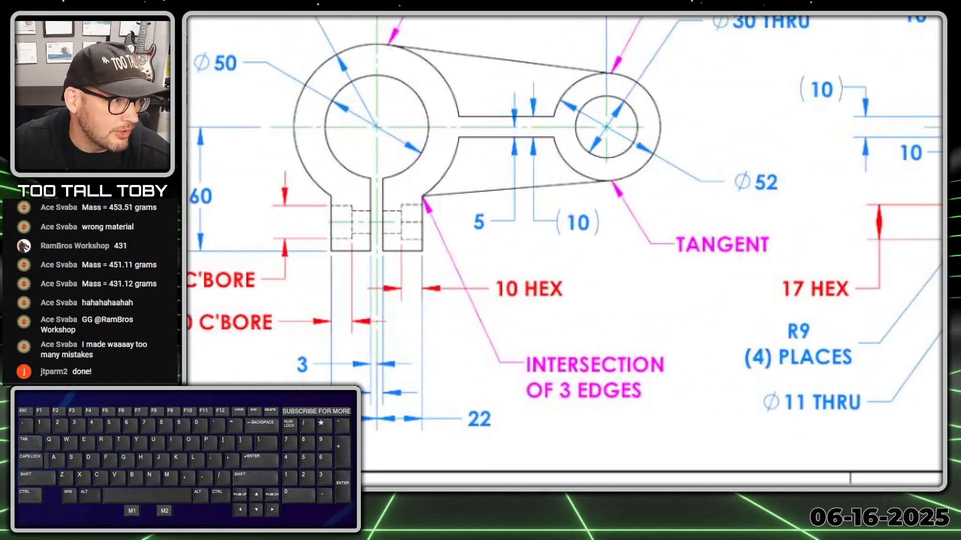
mouse_move(484, 146)
mouse_down()
mouse_move(471, 185)
mouse_move(420, 211)
mouse_move(361, 216)
mouse_up()
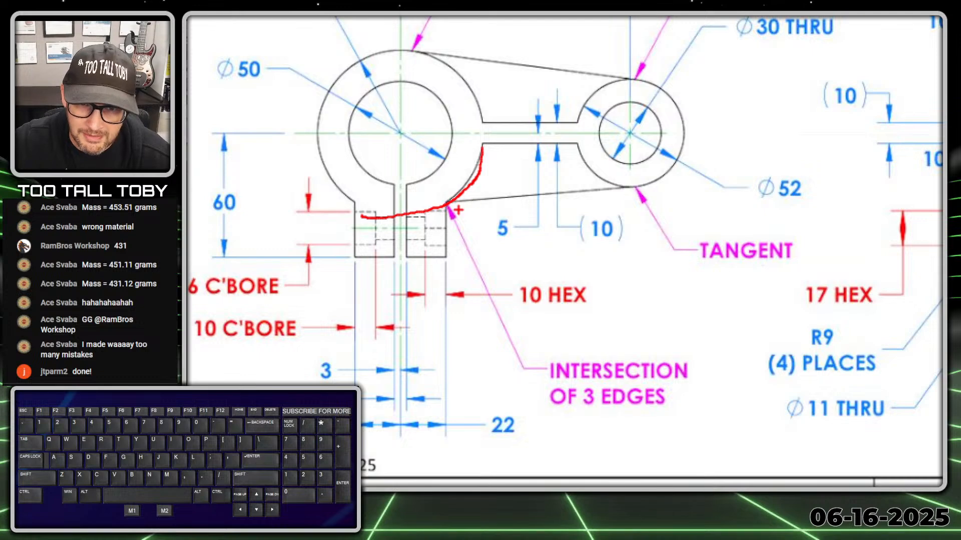
ctrl+shift+drag(446, 206, 534, 255)
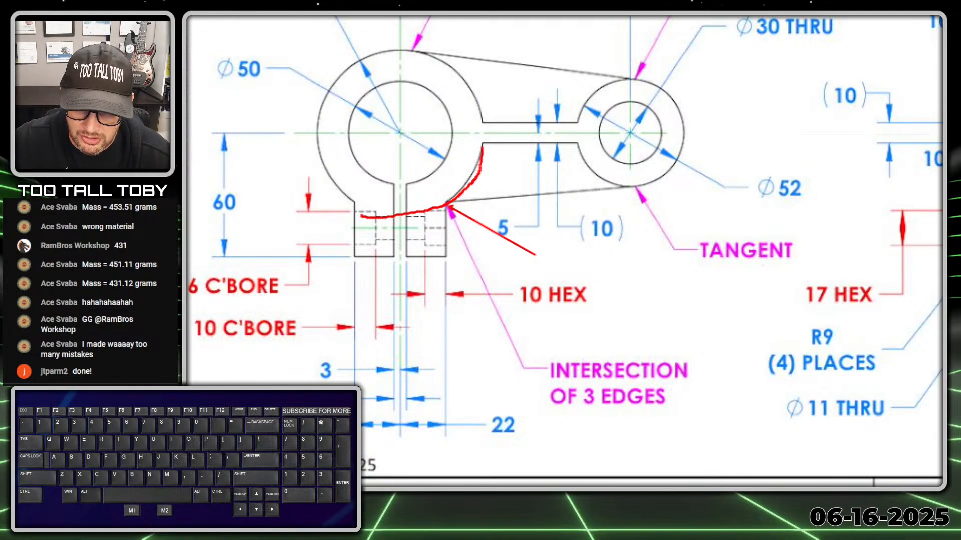
mouse_move(590, 339)
mouse_down()
mouse_move(703, 398)
mouse_move(543, 345)
mouse_up()
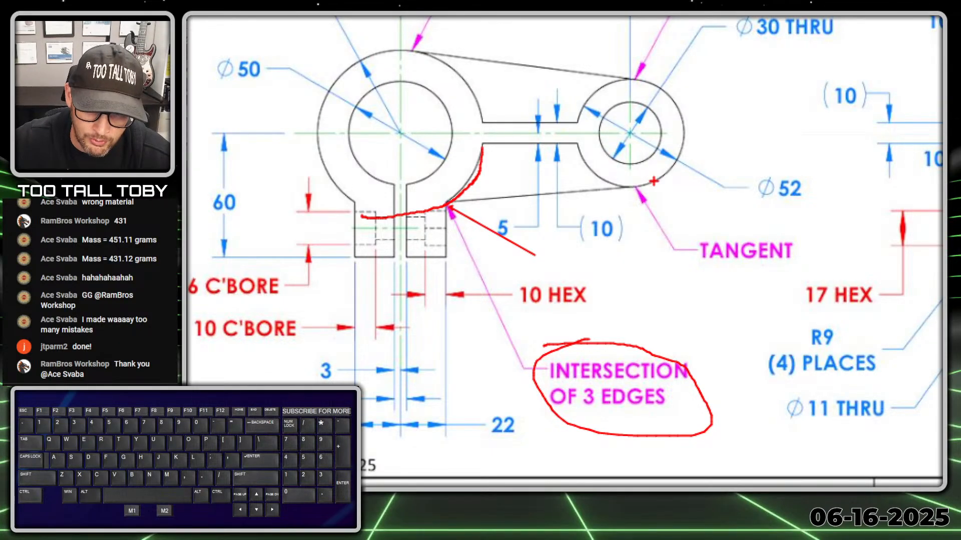
mouse_move(648, 187)
mouse_down()
mouse_move(446, 205)
mouse_move(440, 262)
mouse_up()
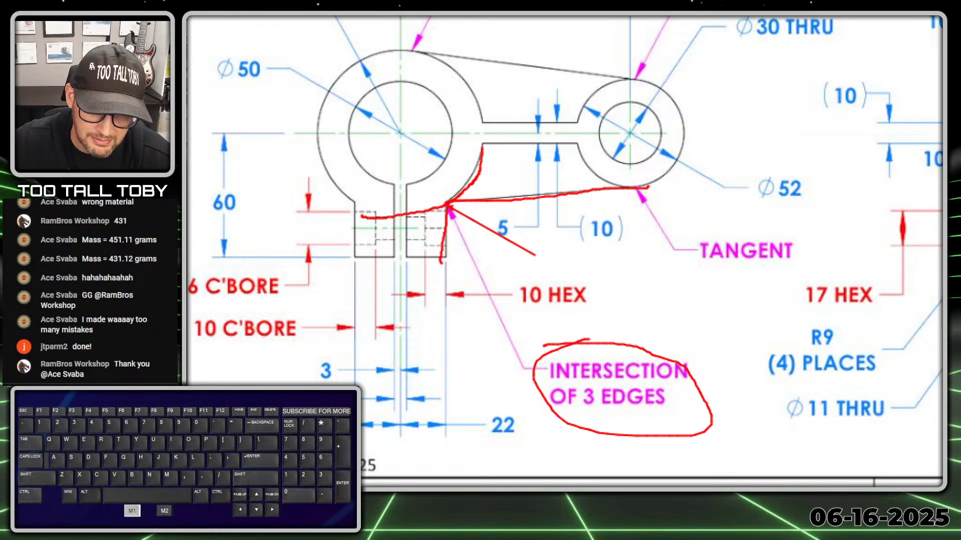
key(Escape)
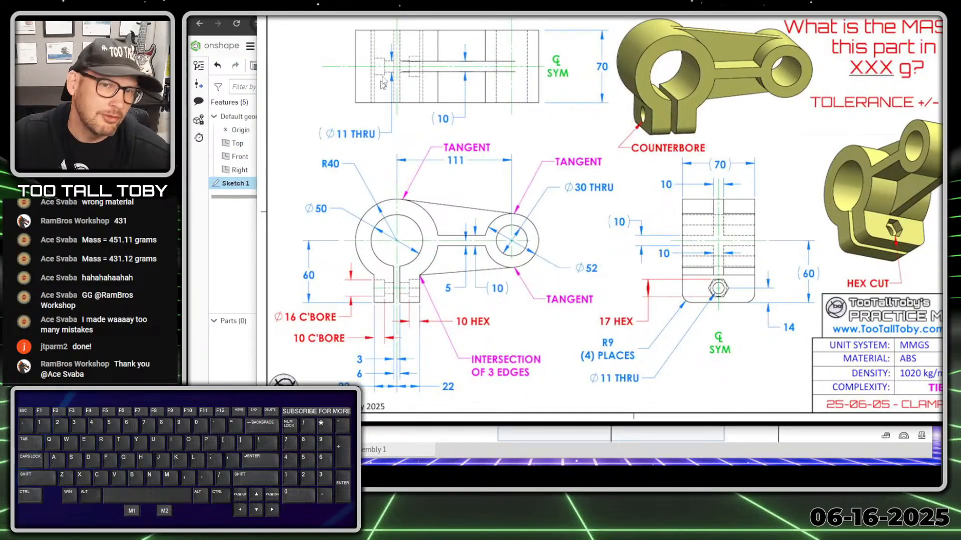
Draw the tab's three edges from the Ø50 circle down, across, and up to the Ø80 circle.
drag(601, 13, 960, 46)
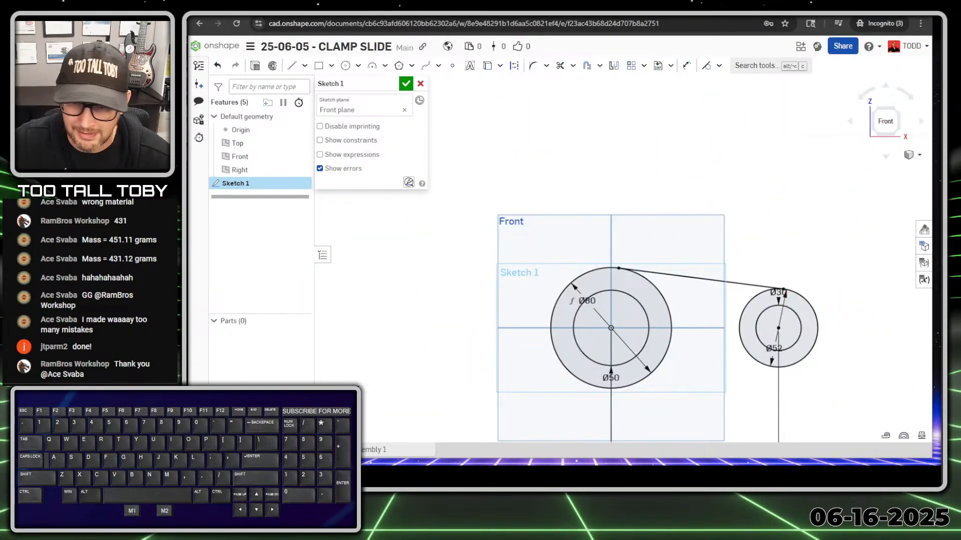
scroll(640, 415, up, 5)
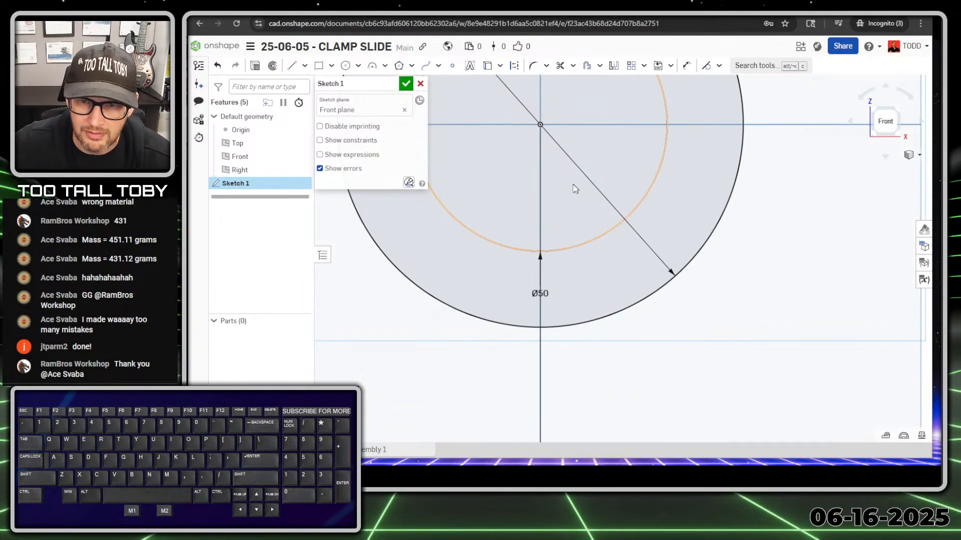
key(s)
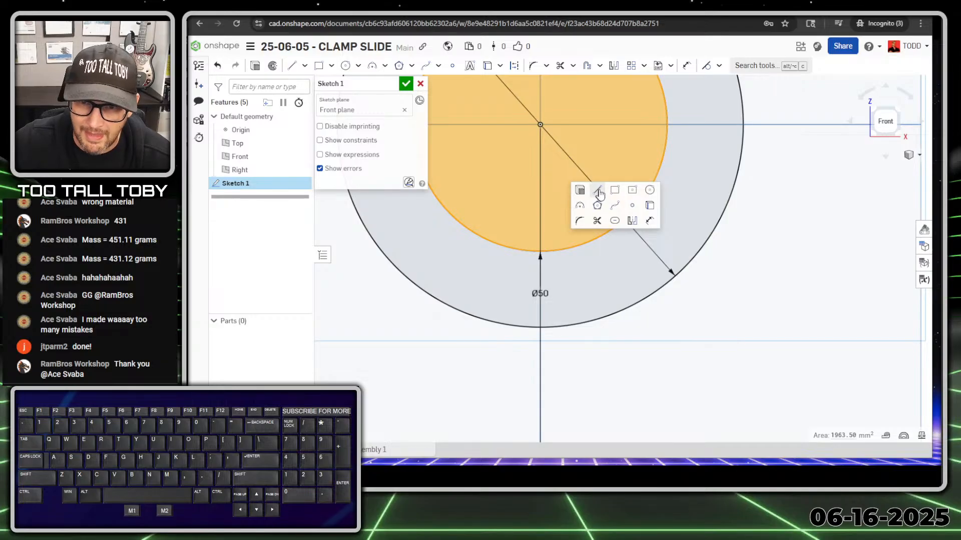
click(579, 193)
click(557, 250)
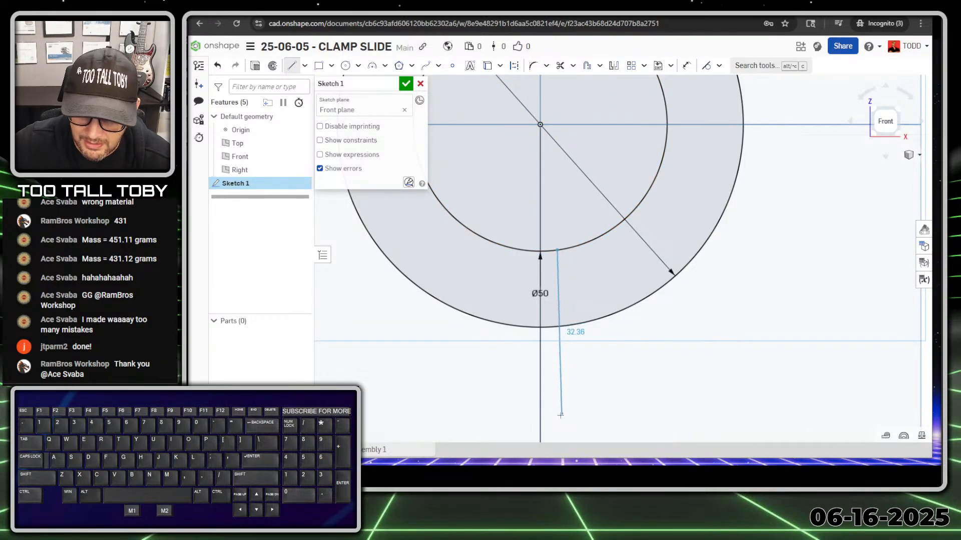
click(557, 416)
click(640, 416)
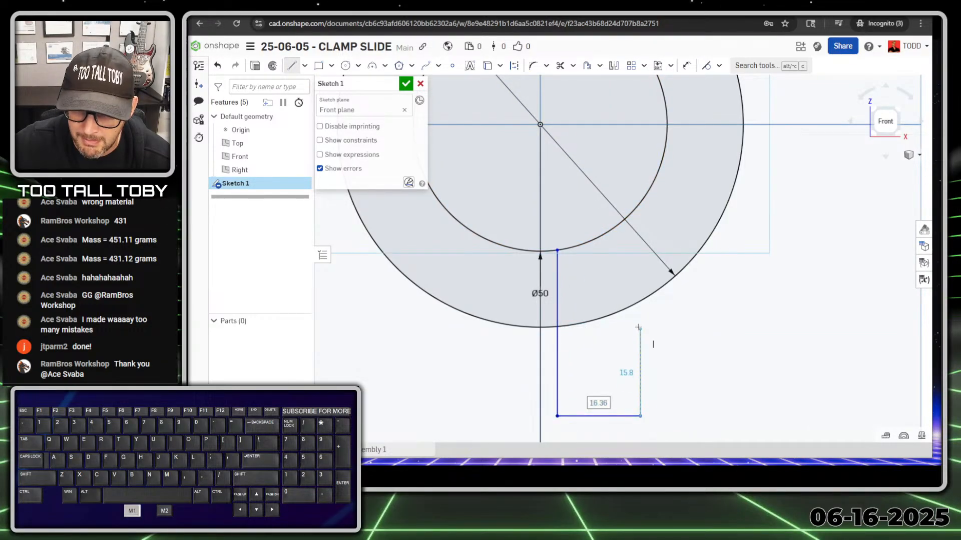
click(641, 301)
key(Escape)
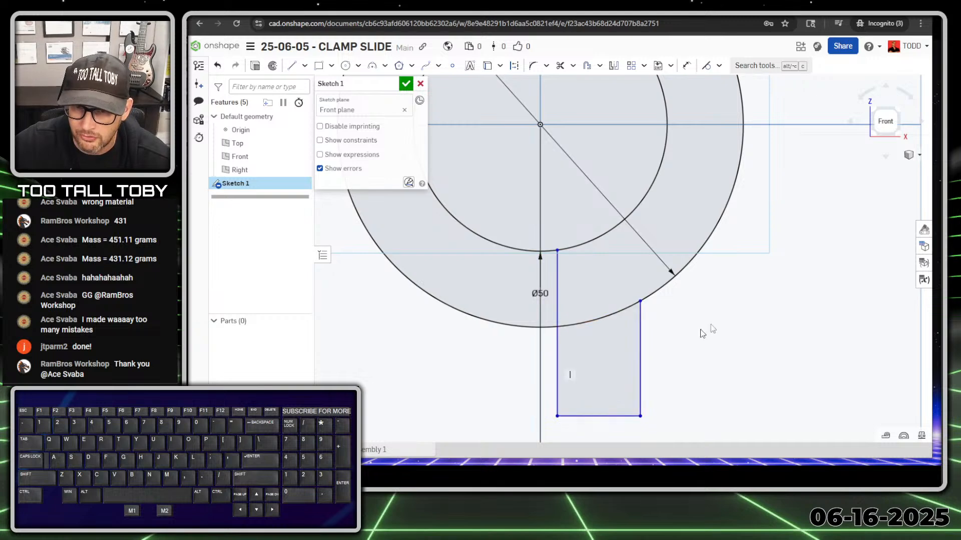
Replace the tab's left edge with a vertical line ending on the outer circle.
scroll(696, 360, down, 3)
scroll(724, 369, up, 1)
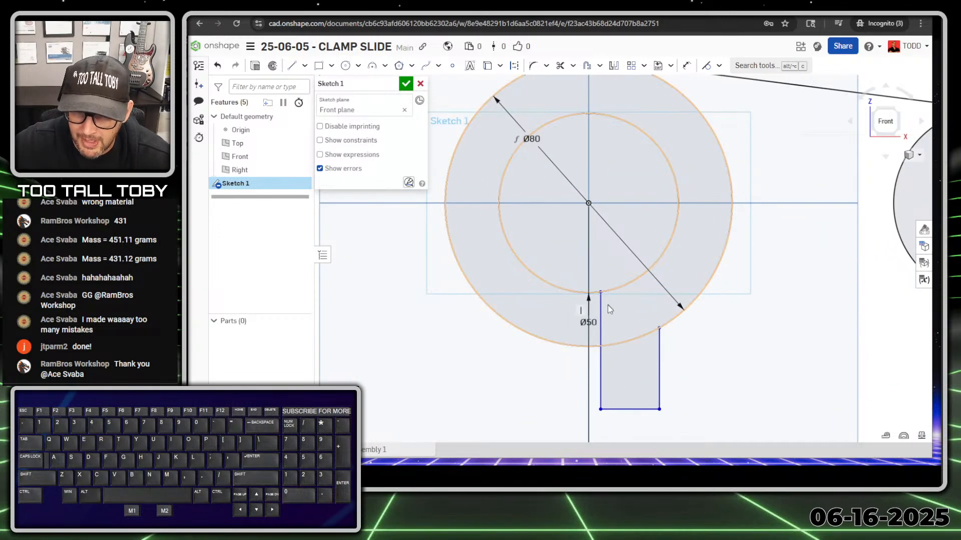
click(601, 317)
key(Delete)
key(s)
click(689, 326)
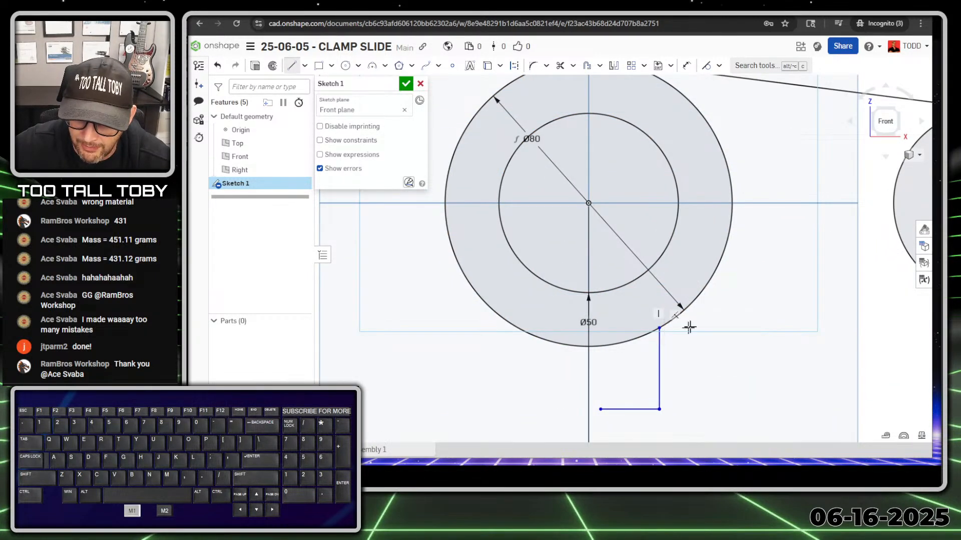
drag(601, 409, 601, 346)
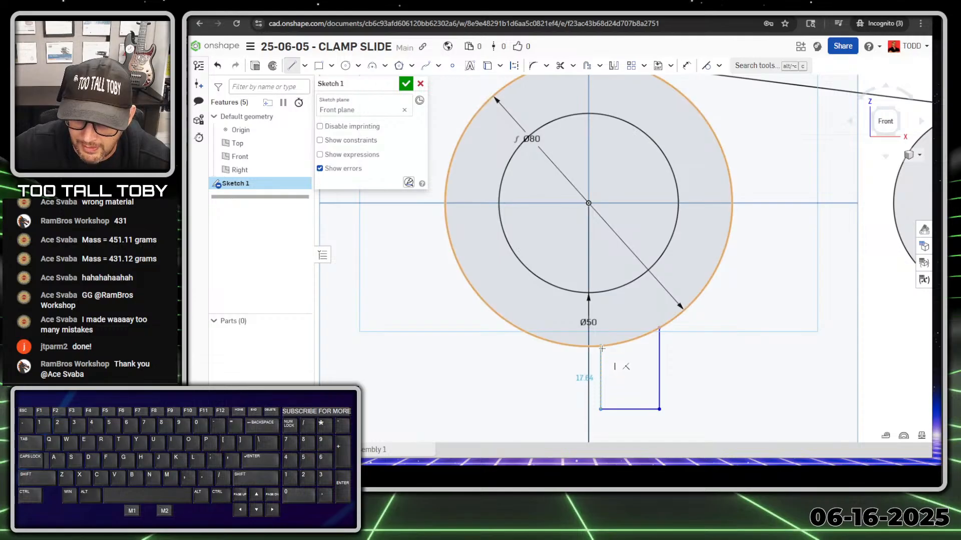
scroll(717, 421, down, 2)
key(Escape)
scroll(696, 430, down, 2)
ctrl+middle_drag(707, 425, 694, 314)
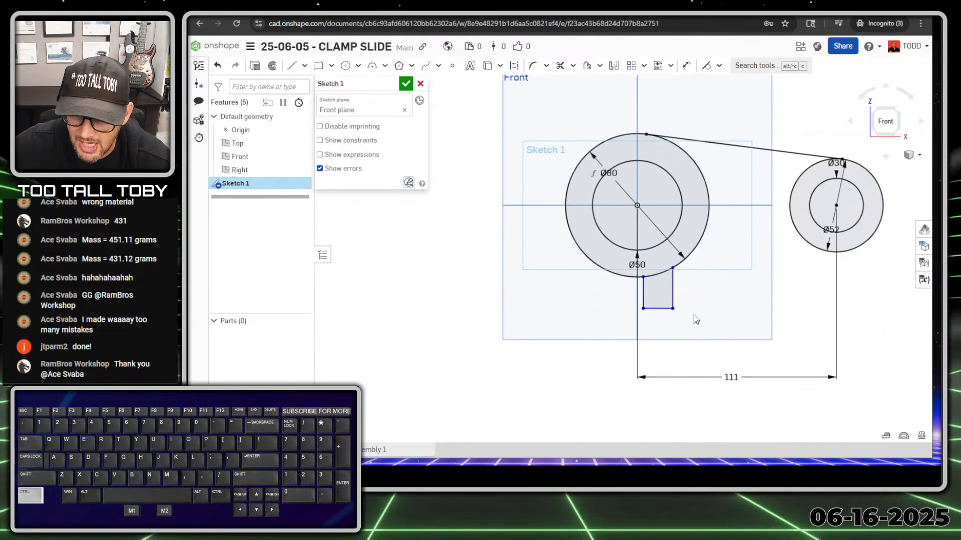
scroll(640, 215, up, 2)
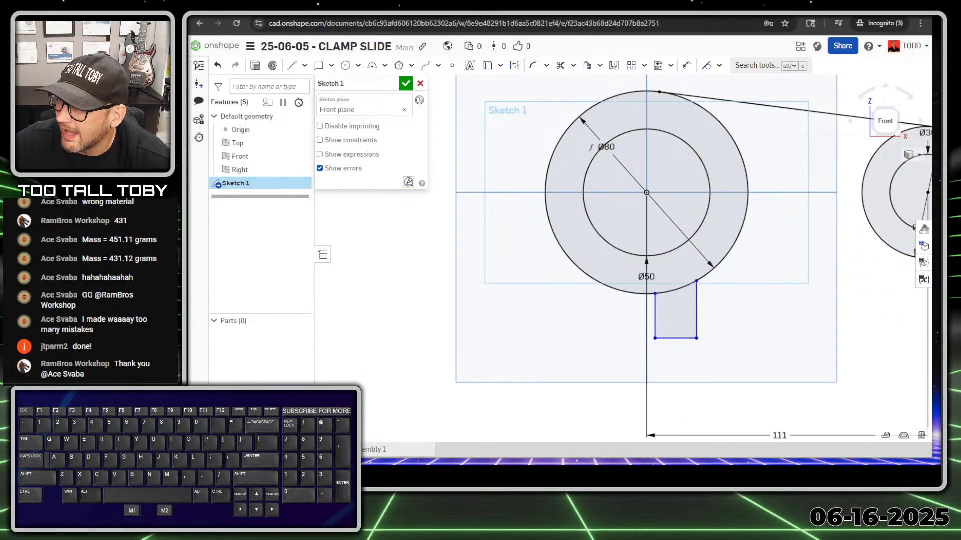
drag(930, 396, 445, 394)
key(alt+1)
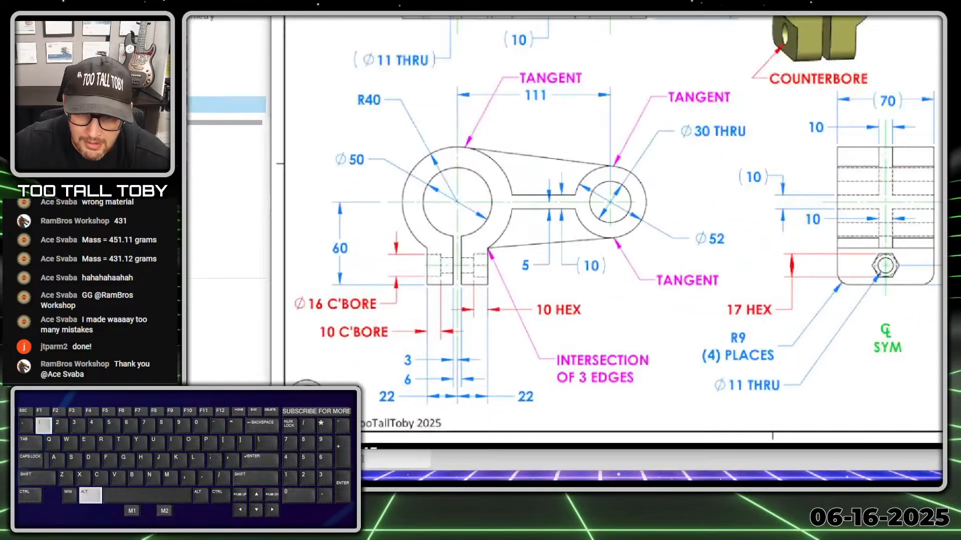
click(575, 400)
shift+drag(559, 398, 593, 397)
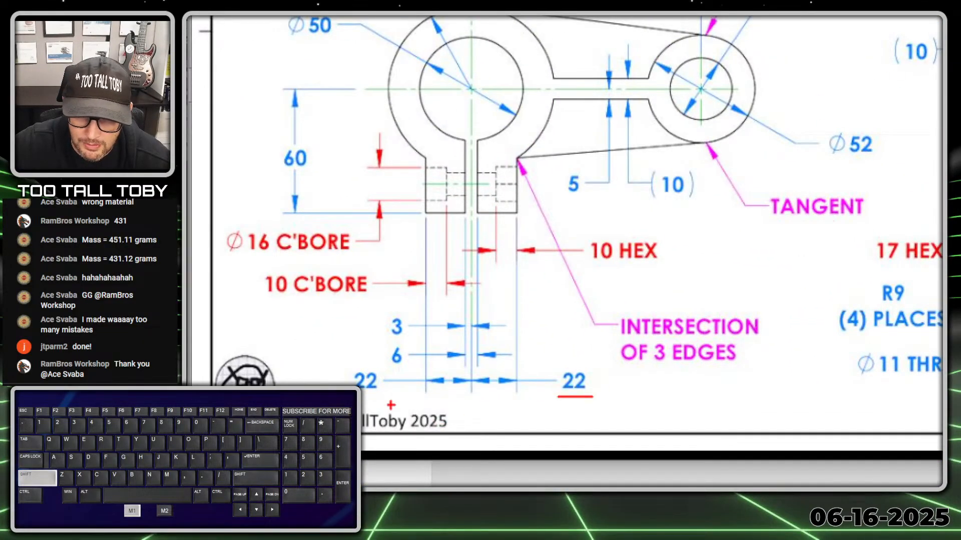
shift+drag(350, 397, 384, 396)
right_click(384, 394)
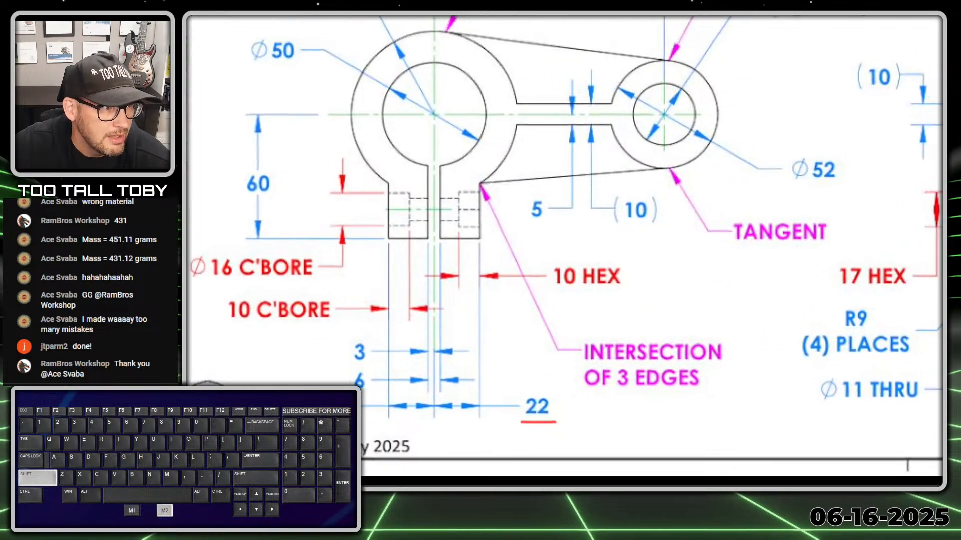
click(440, 426)
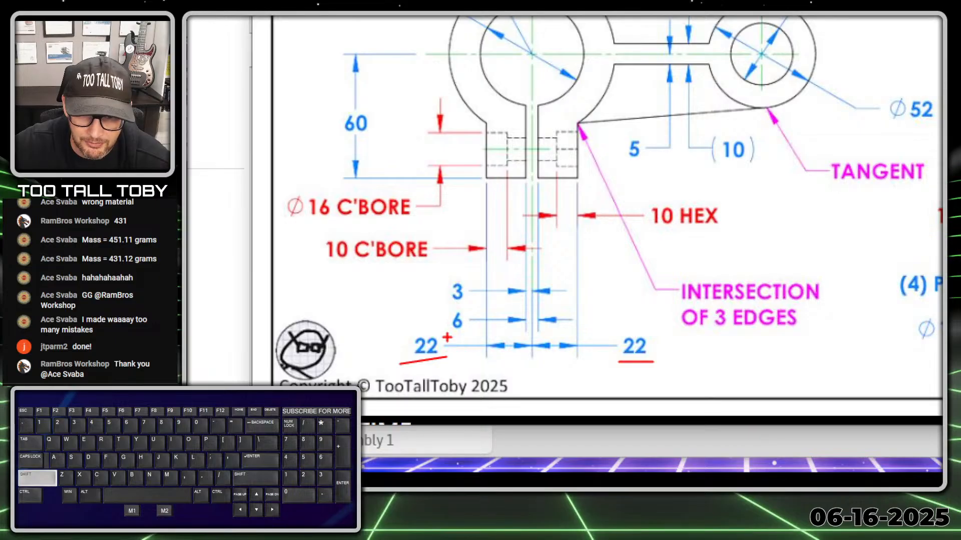
shift+drag(445, 336, 470, 336)
shift+drag(447, 305, 461, 306)
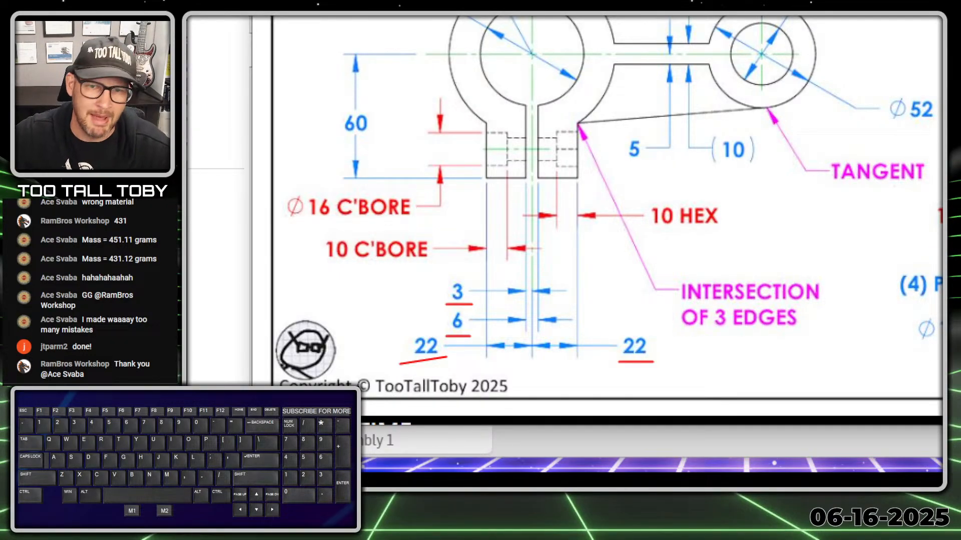
drag(531, 19, 531, 241)
ctrl+shift+drag(580, 169, 628, 215)
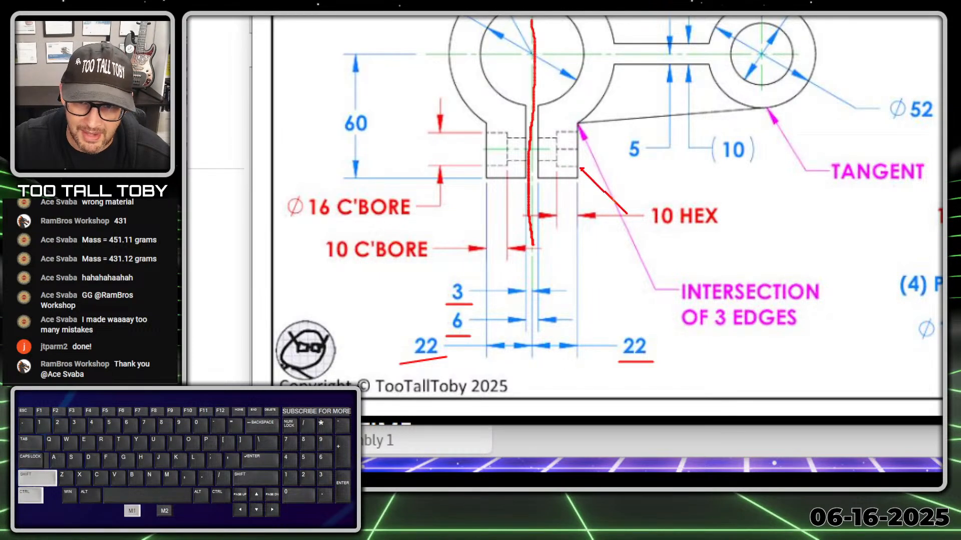
ctrl+shift+drag(481, 157, 336, 140)
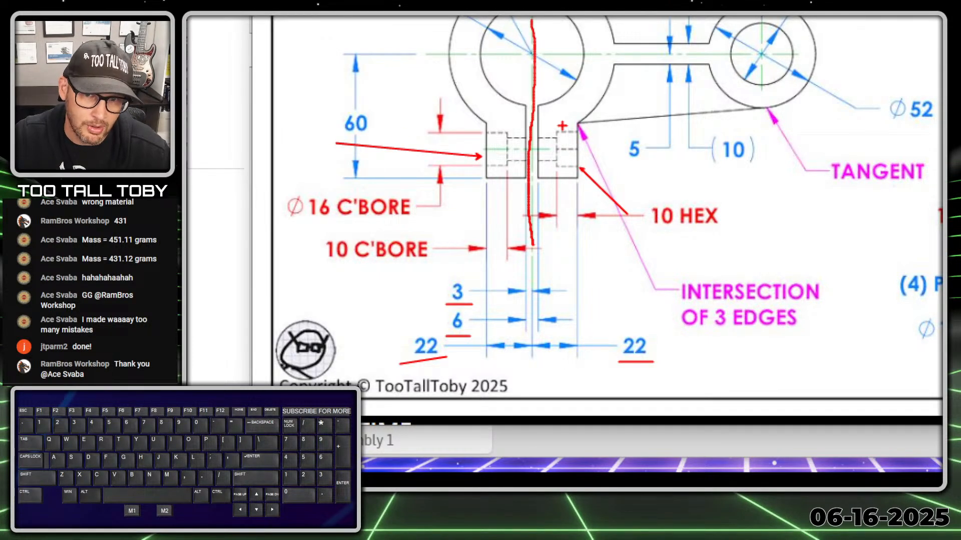
mouse_move(490, 125)
mouse_down()
mouse_move(480, 190)
mouse_move(524, 148)
mouse_move(526, 118)
mouse_up()
key(alt+1)
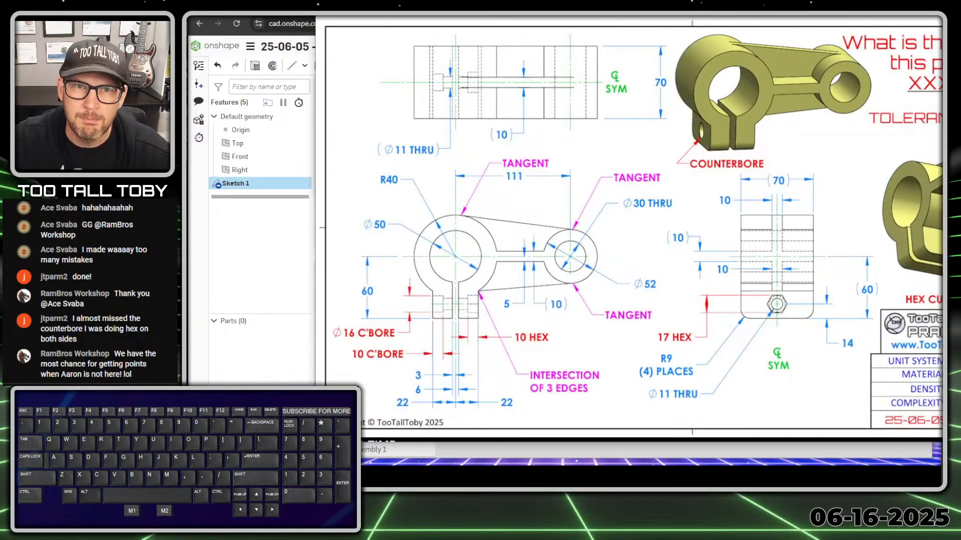
mouse_move(408, 8)
mouse_down()
mouse_move(713, 33)
mouse_move(957, 37)
mouse_up()
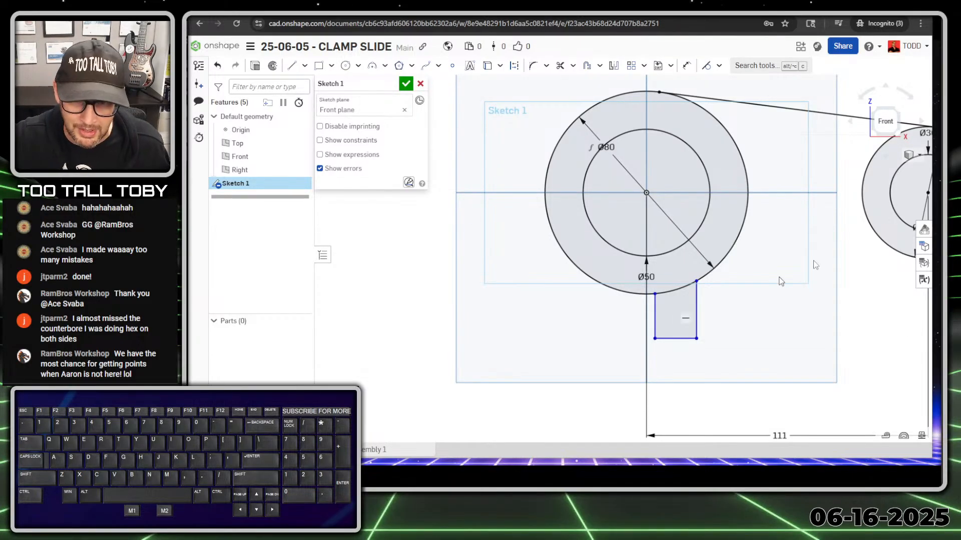
Mirror the tab's left, bottom and right edges across the Right plane.
click(614, 66)
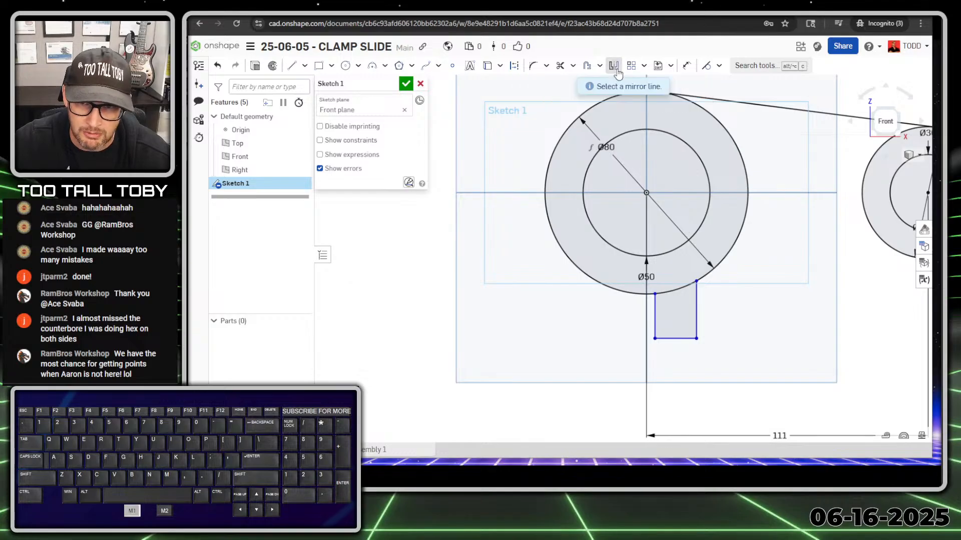
click(647, 163)
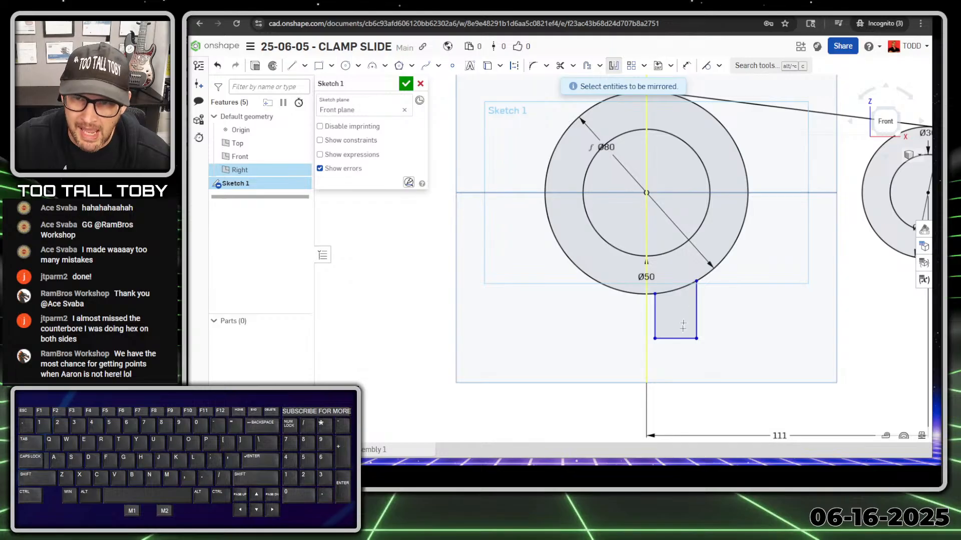
click(654, 319)
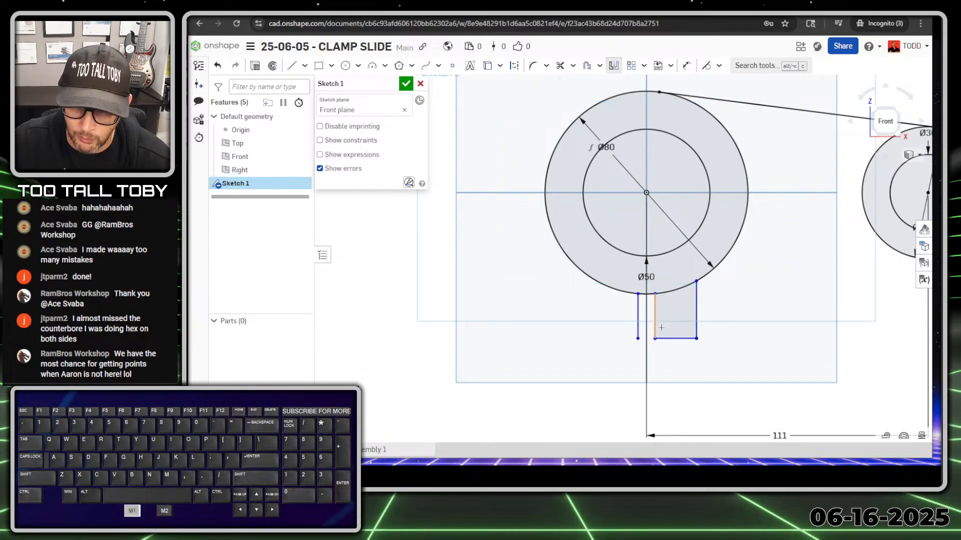
click(687, 338)
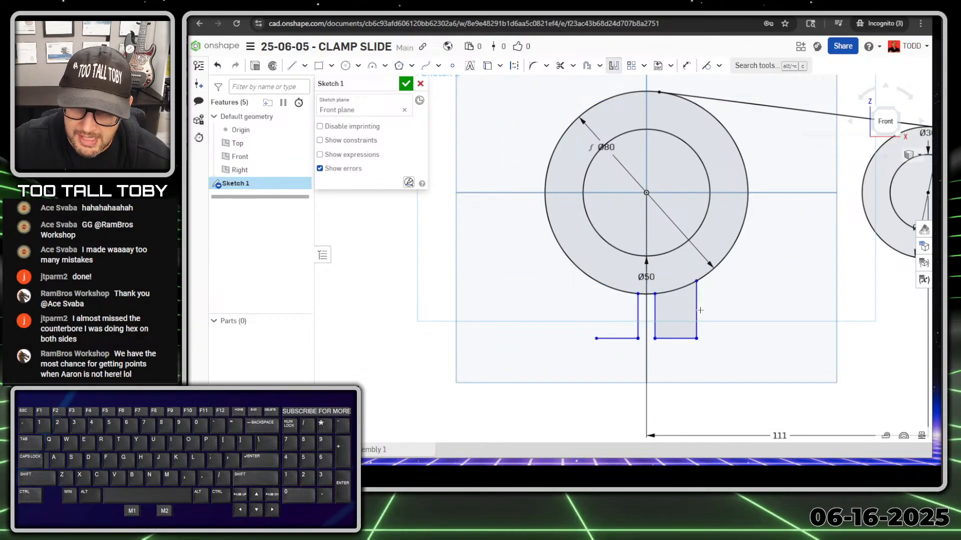
click(697, 312)
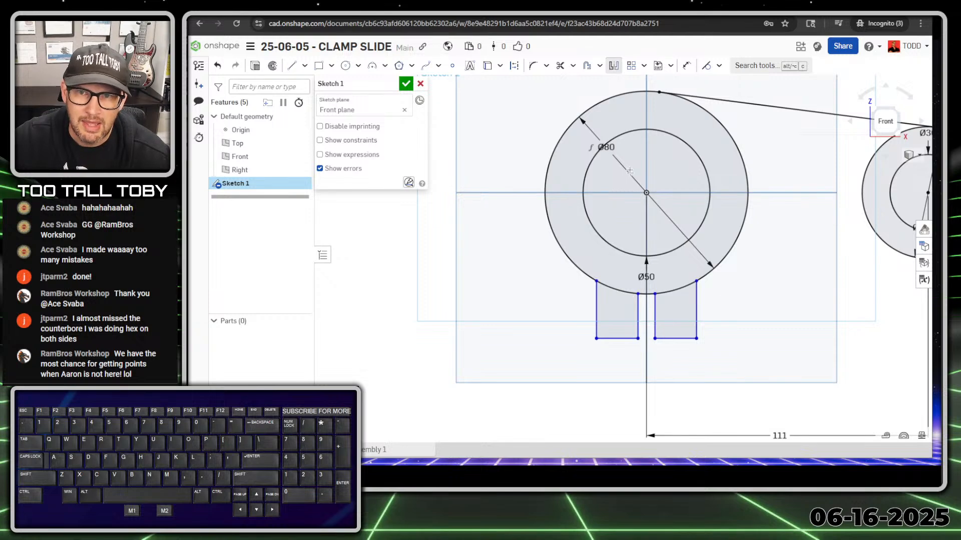
click(613, 72)
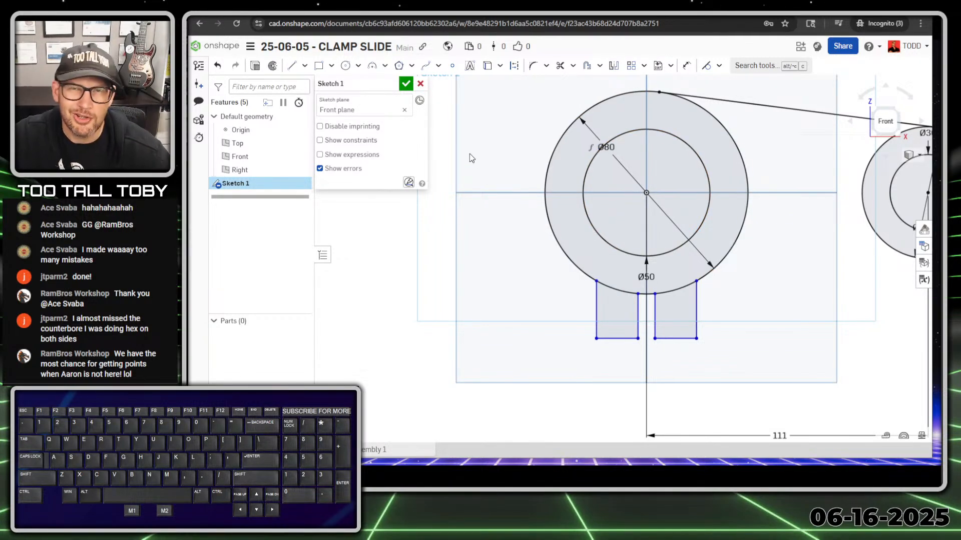
Dimension the right tab's outer edge 22 mm from the Right plane.
key(s)
click(594, 181)
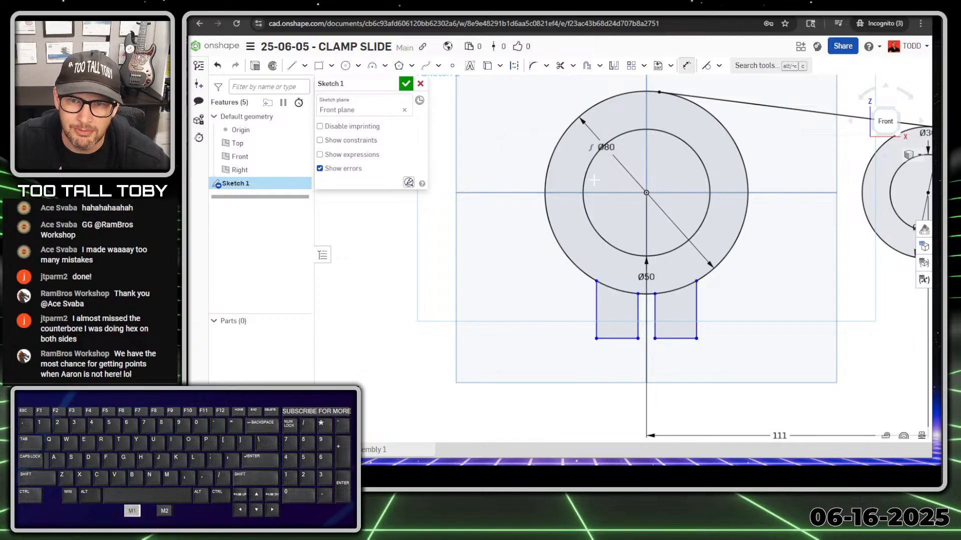
click(646, 230)
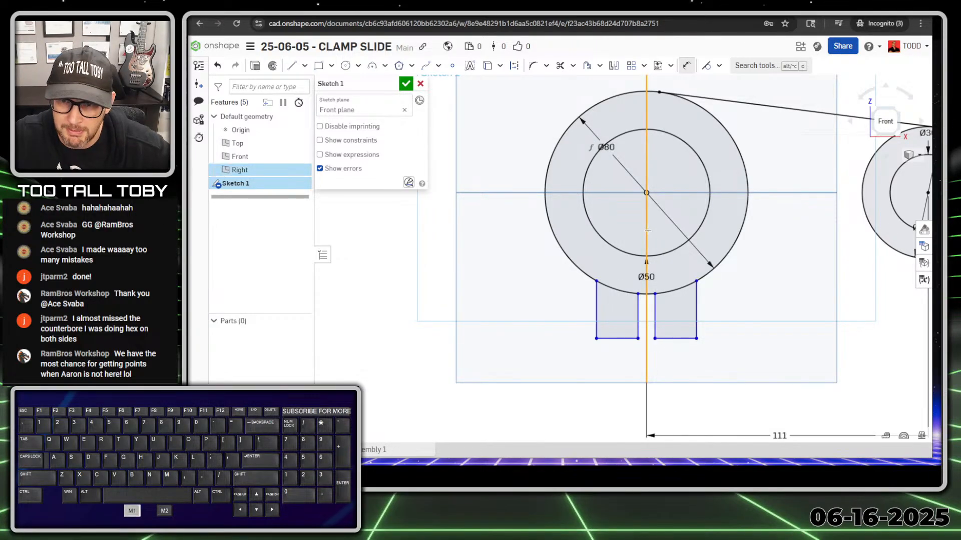
click(697, 308)
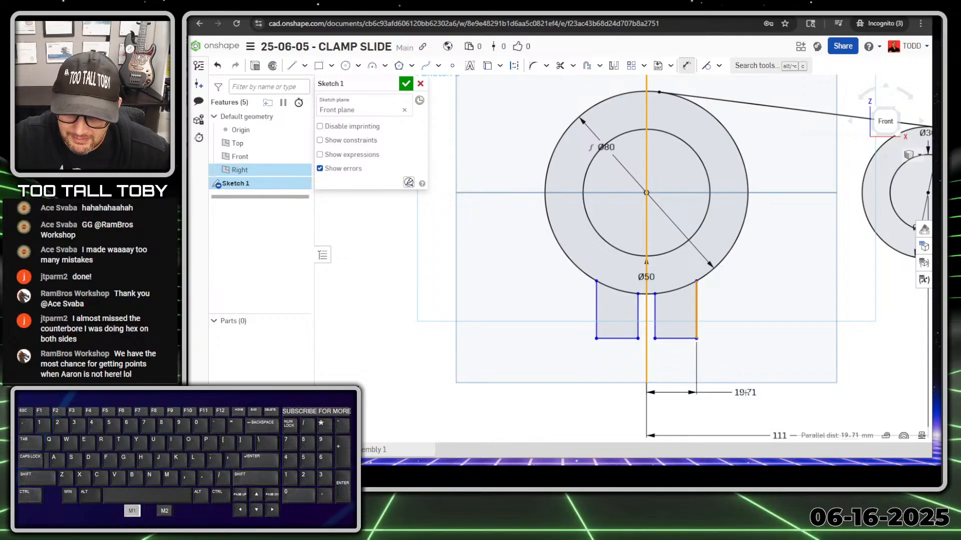
click(749, 397)
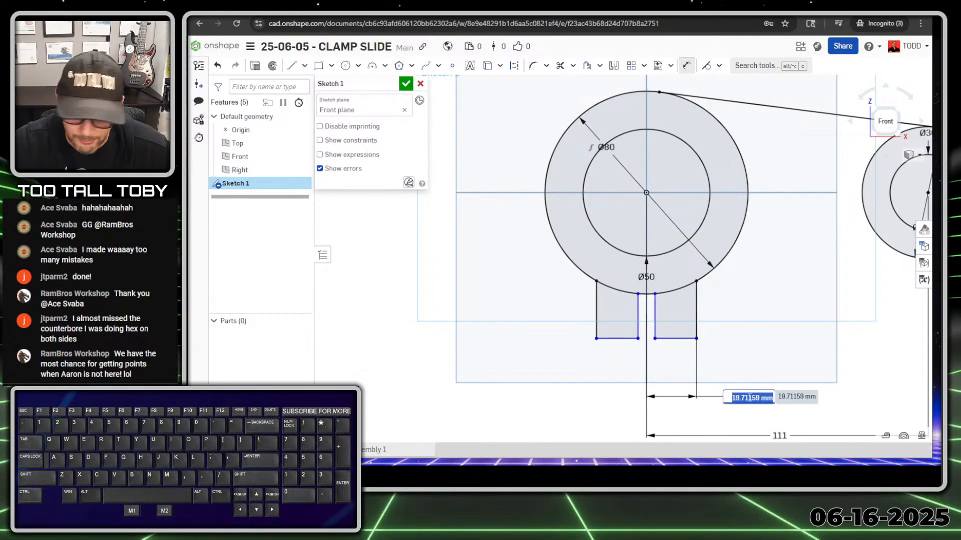
text(22)
key(Return)
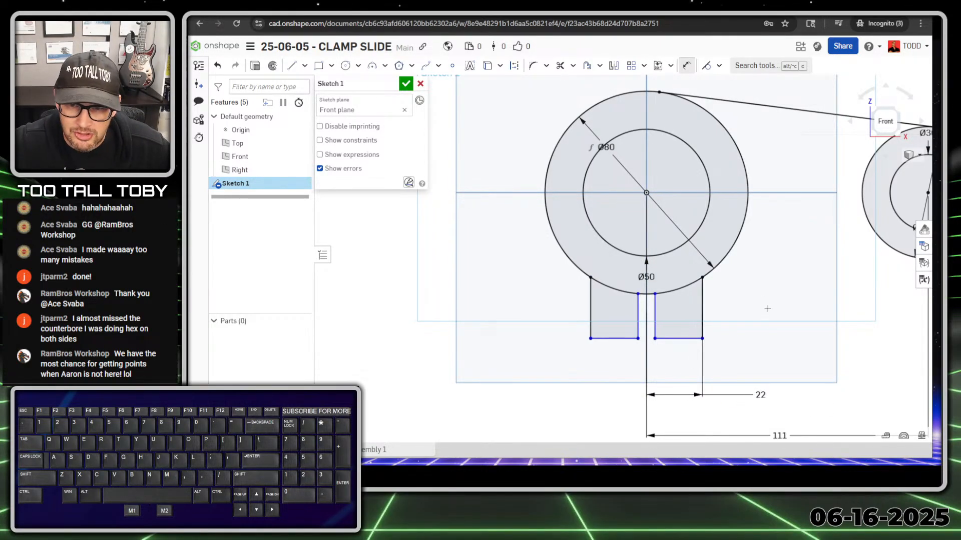
Dimension the left tab's outer edge 22 mm from the centre plane, replacing the conflicting dimension.
click(647, 155)
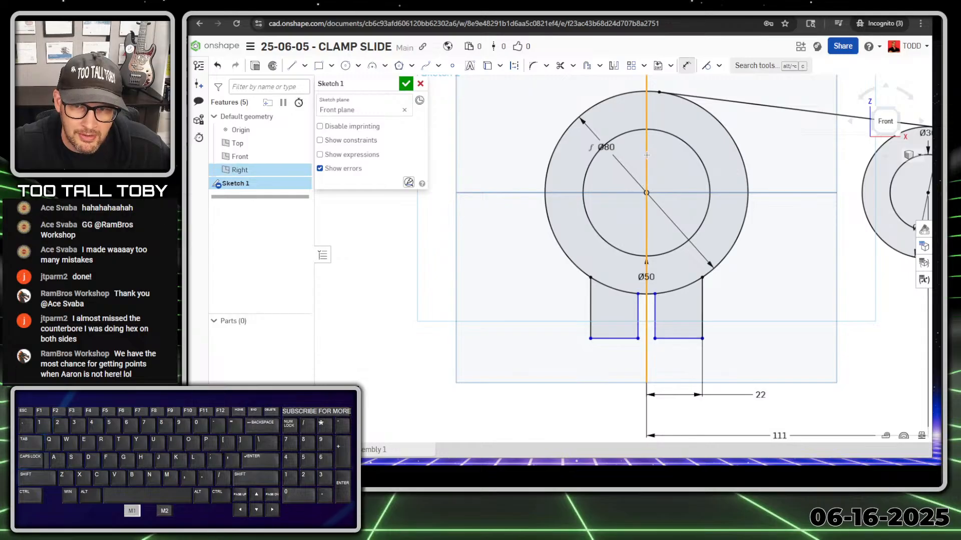
click(589, 307)
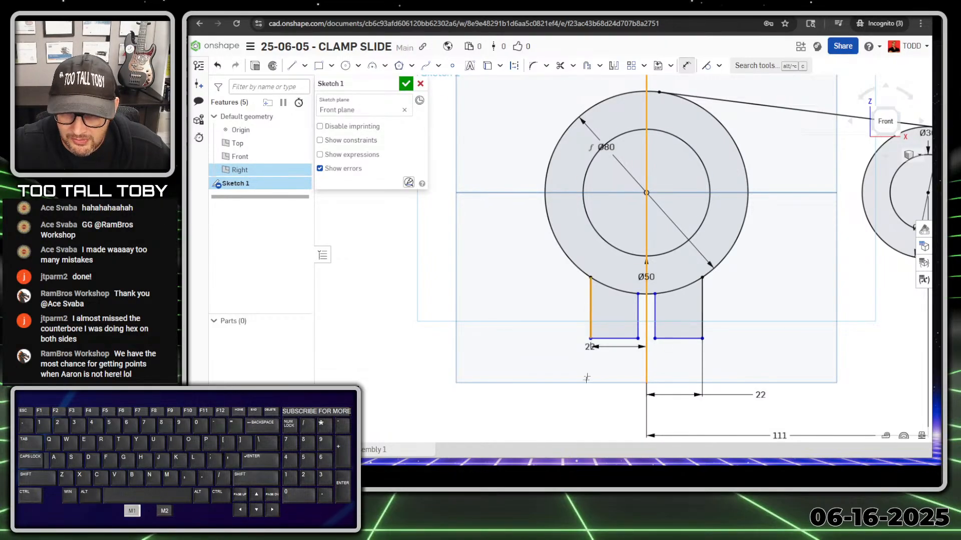
click(552, 395)
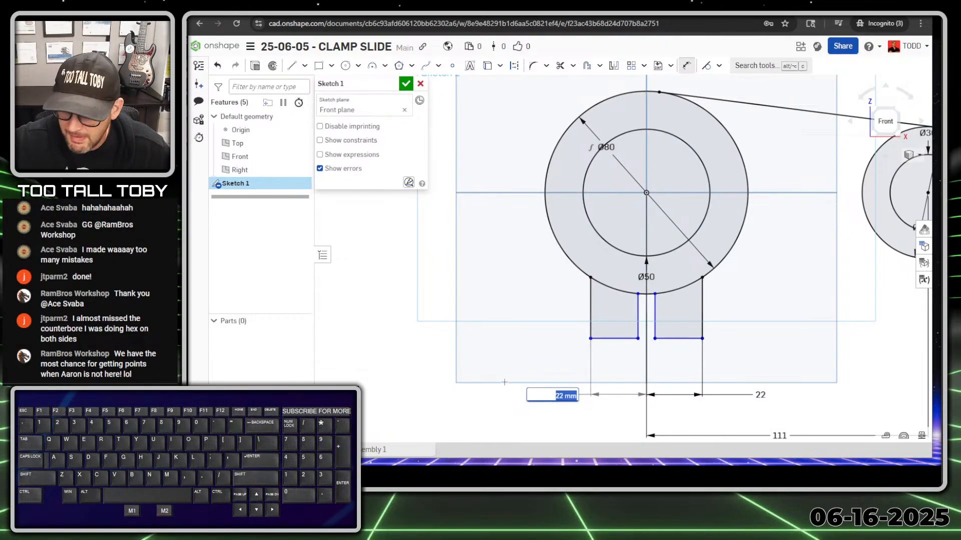
key(Delete)
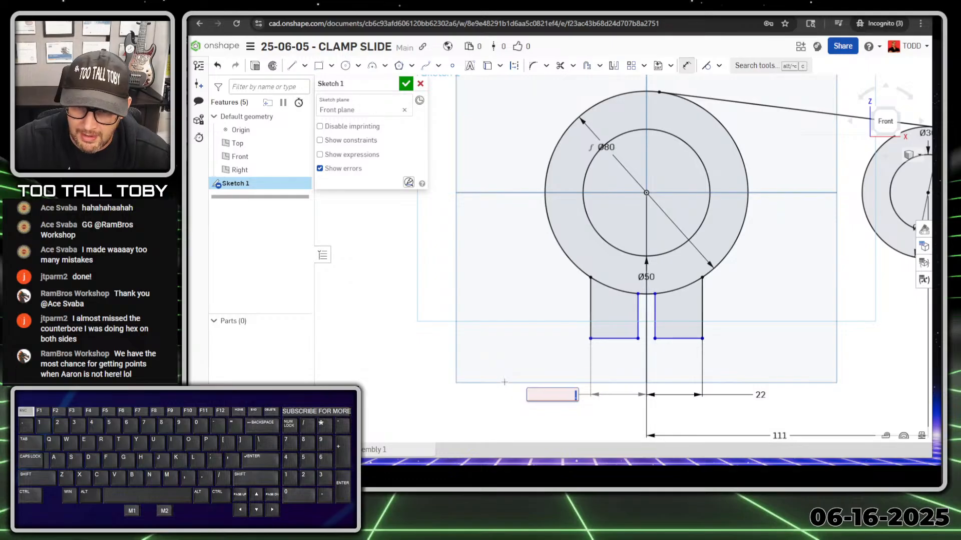
key(ctrl+z)
key(Return)
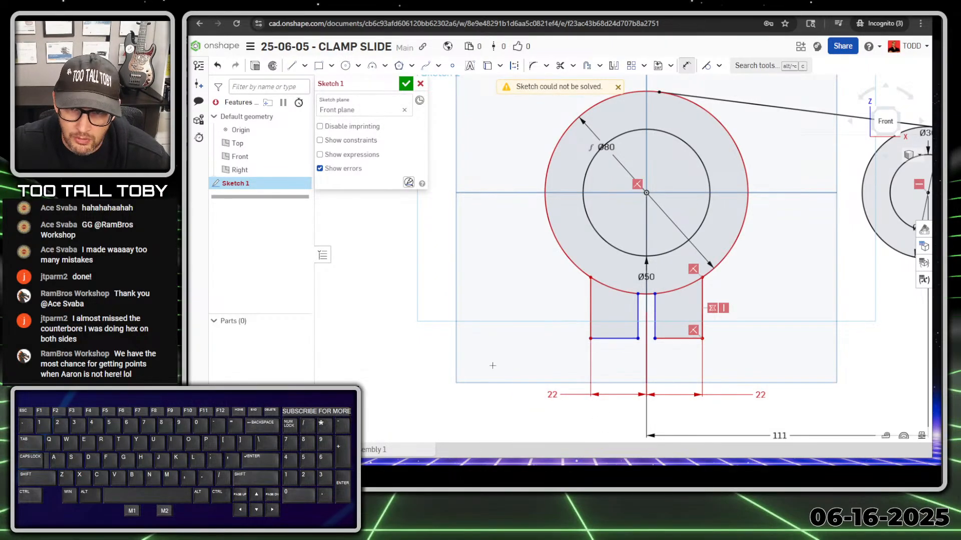
click(554, 395)
key(Delete)
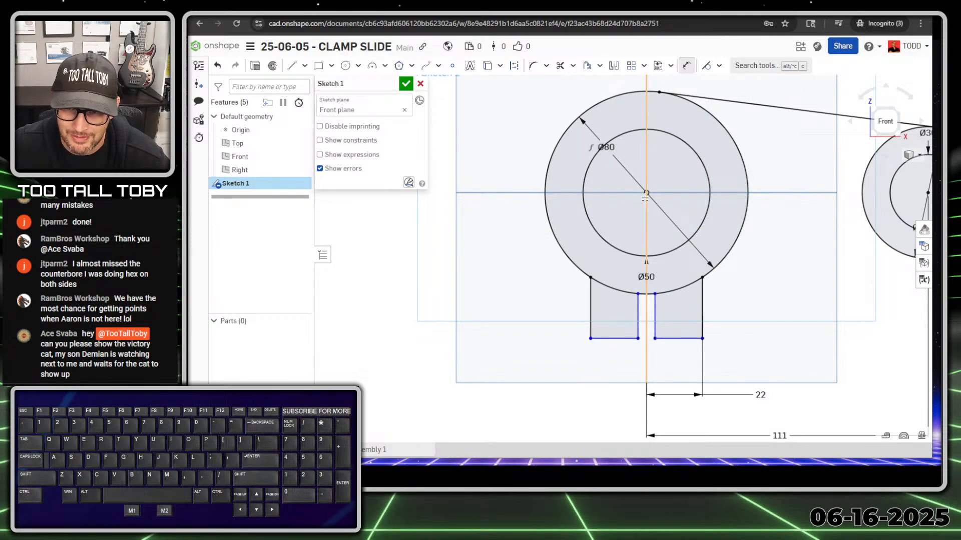
click(646, 175)
click(590, 308)
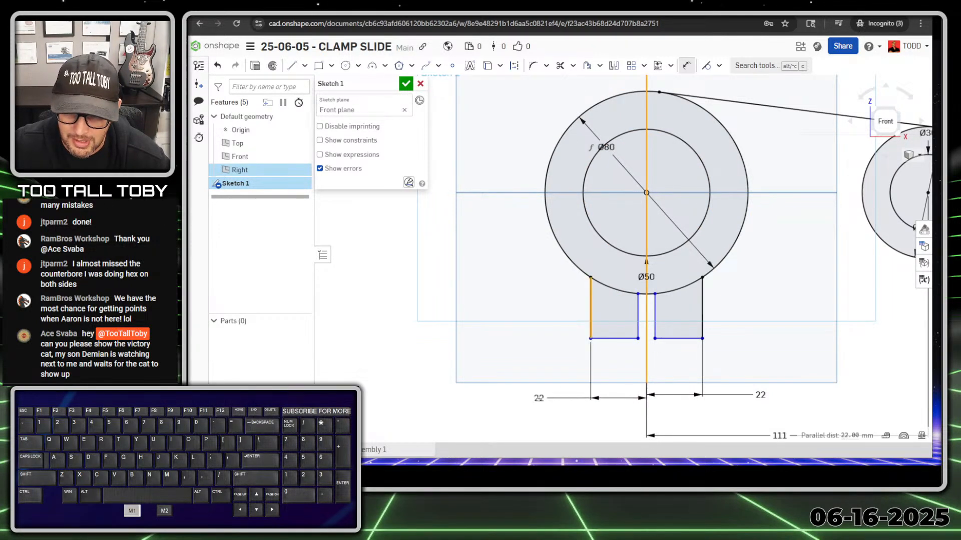
click(541, 394)
key(Return)
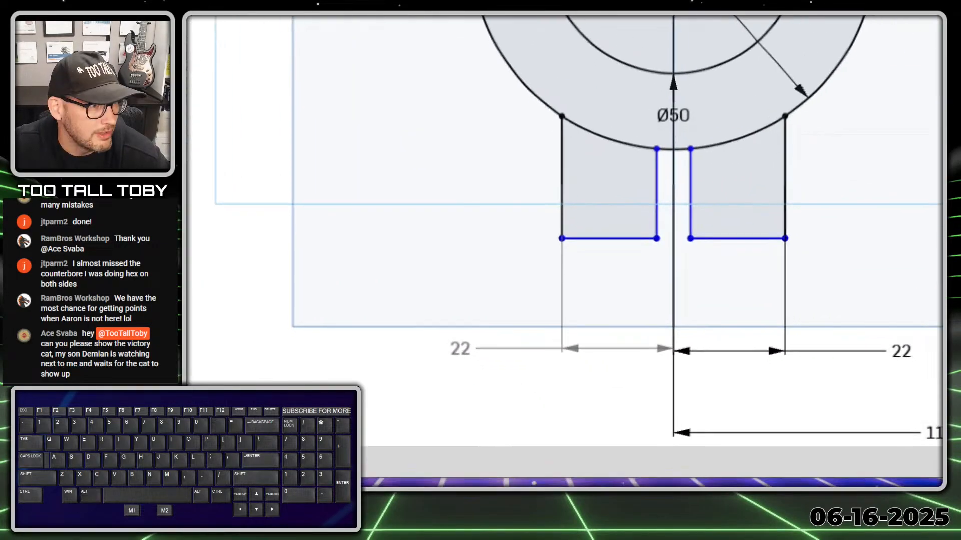
Set the slot between the two tabs to 6 mm wide.
shift+drag(442, 366, 532, 366)
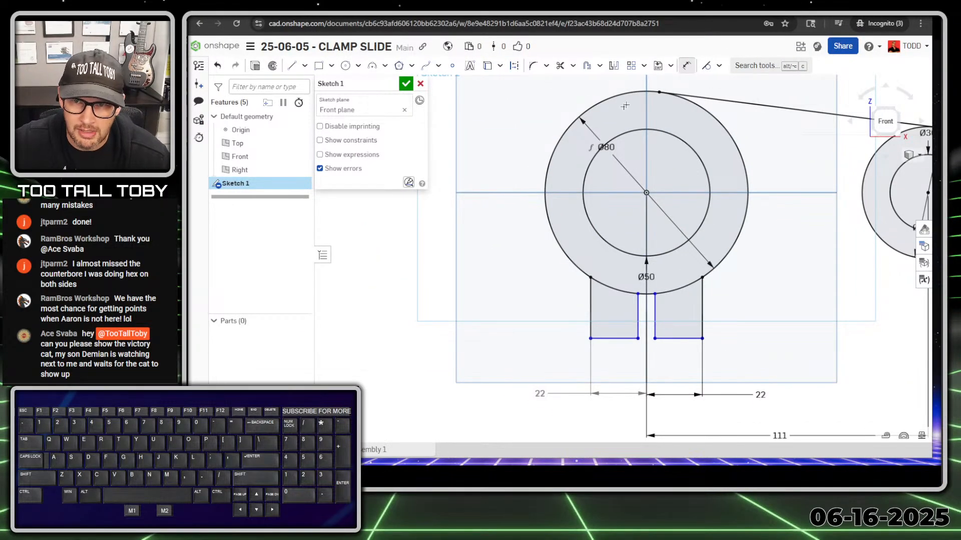
click(655, 321)
click(637, 320)
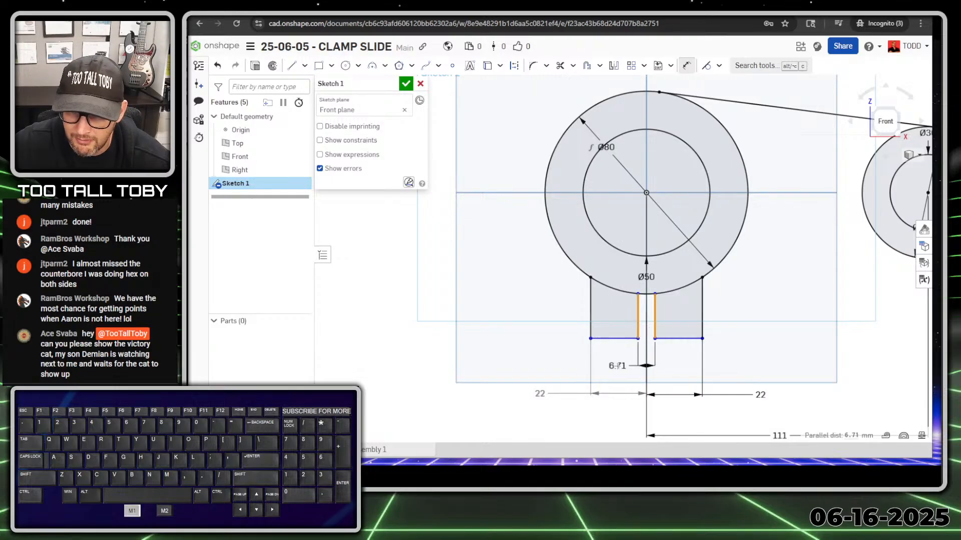
click(617, 367)
text(6)
key(Return)
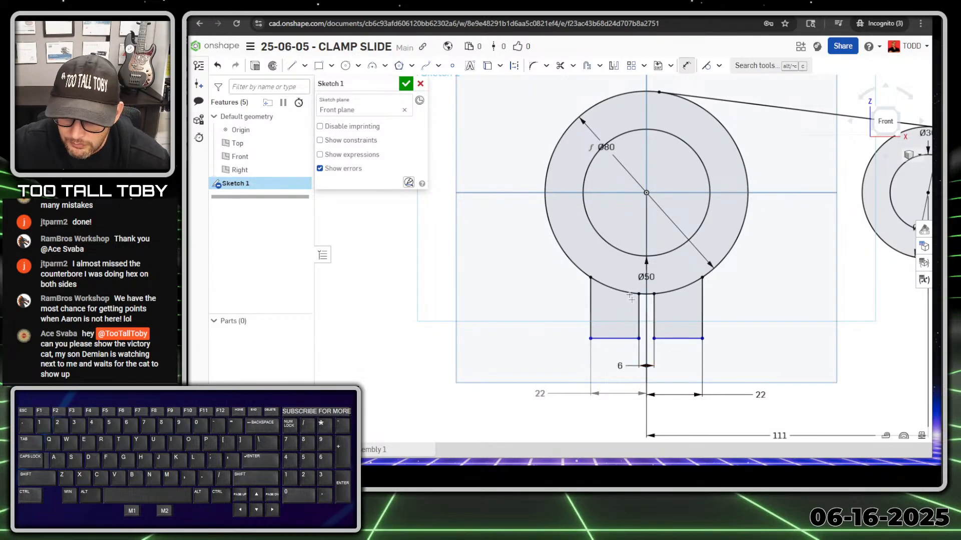
Dimension the tabs' bottom edge 60 mm below the Top plane.
click(593, 193)
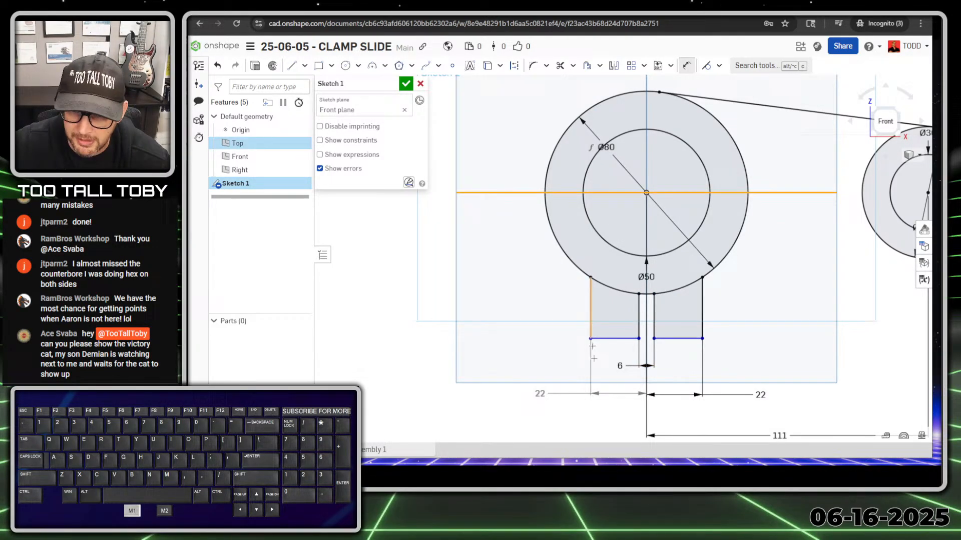
click(620, 338)
click(495, 269)
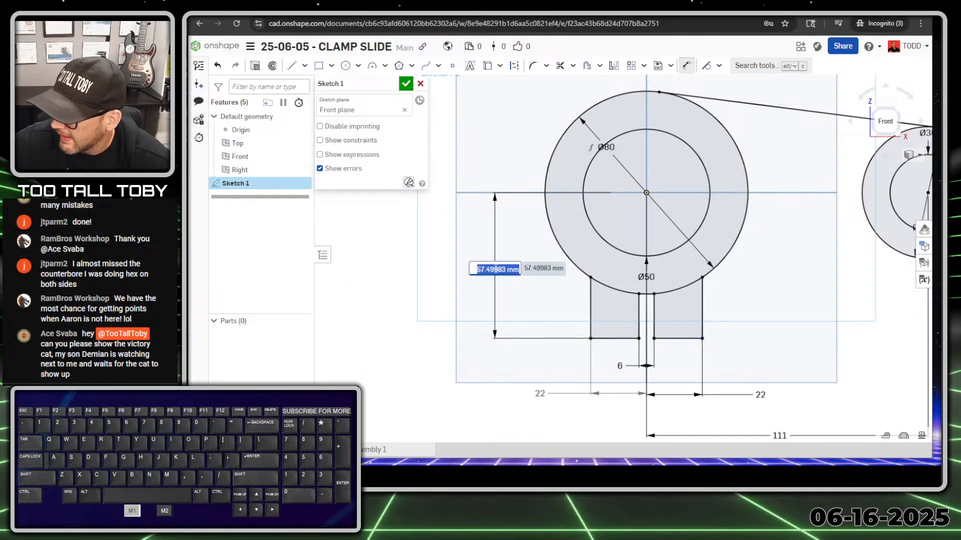
text(60)
key(Return)
scroll(510, 200, down, 3)
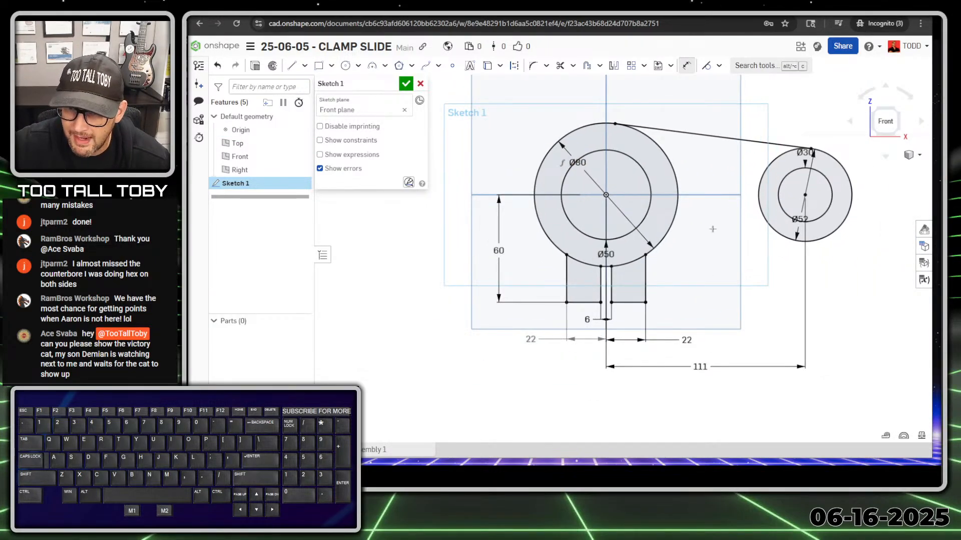
Start a new line where the right tab meets the Ø80 circle.
key(s)
click(744, 222)
click(646, 254)
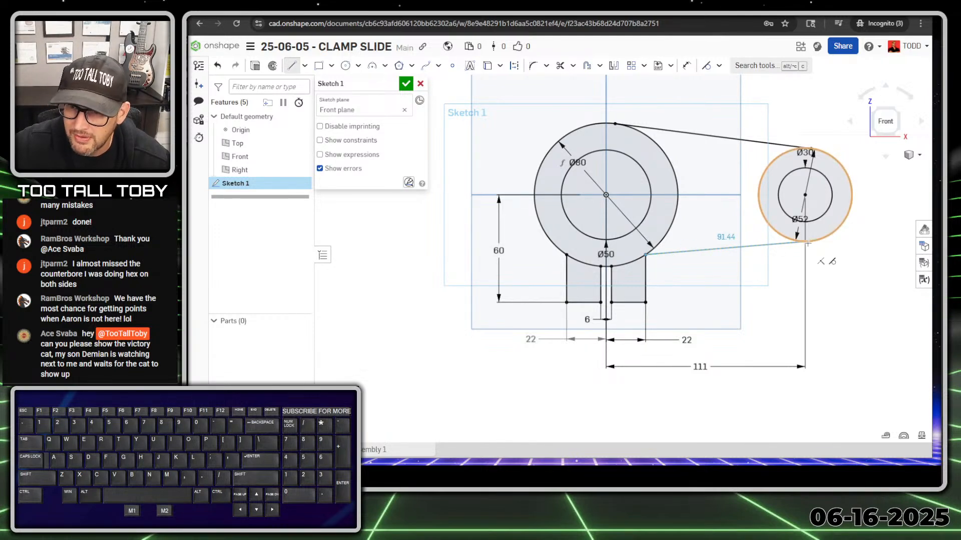
End the lower arm line at the bottom of the Ø52 circle.
scroll(809, 243, up, 2)
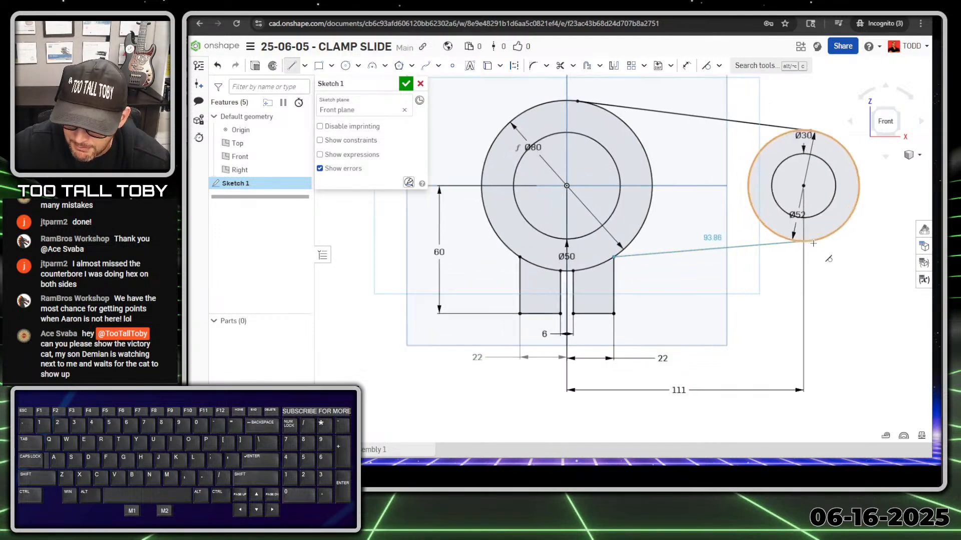
scroll(813, 244, up, 3)
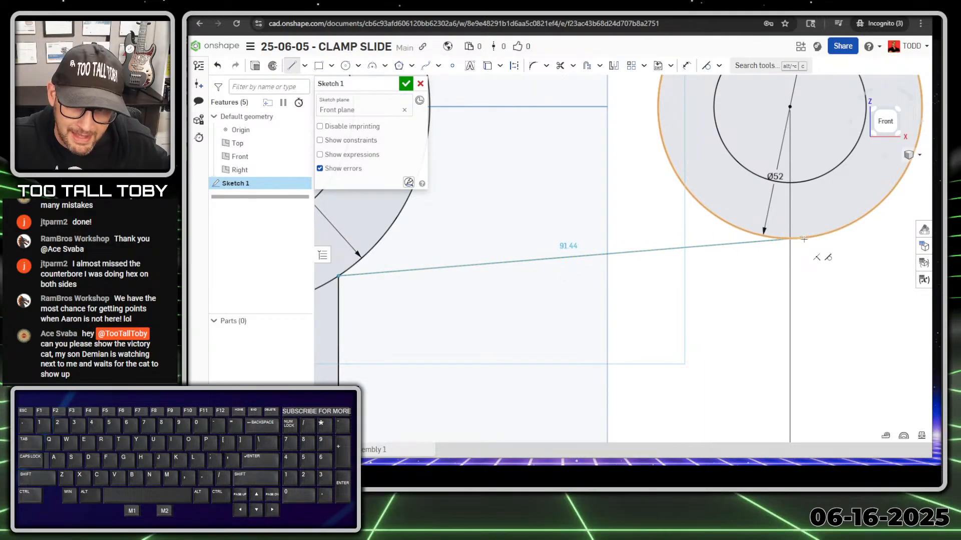
click(803, 239)
key(Escape)
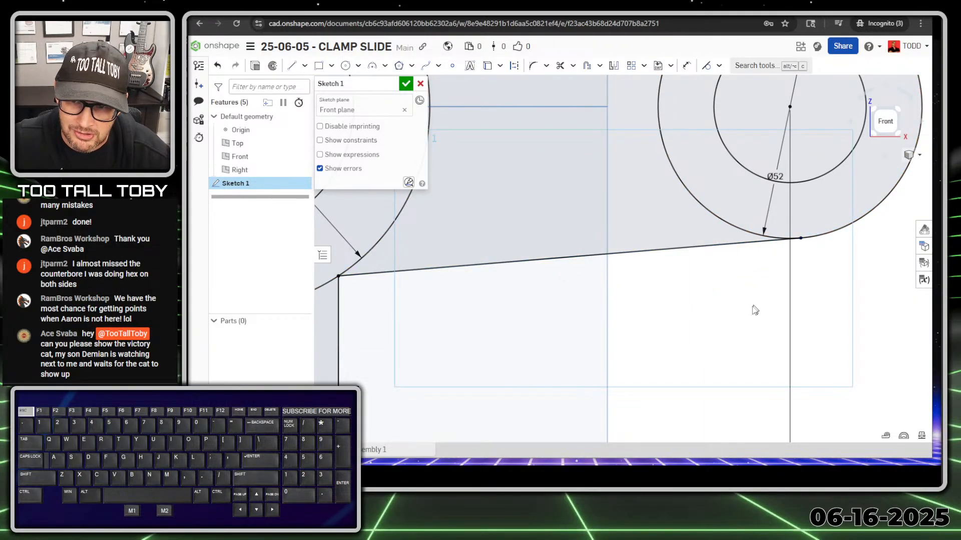
scroll(755, 310, down, 5)
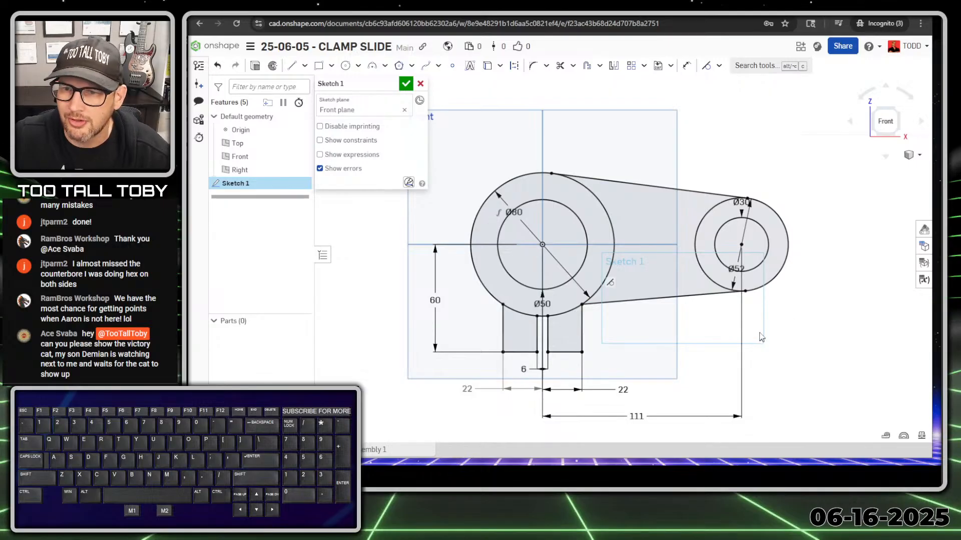
scroll(759, 223, up, 1)
scroll(692, 175, down, 1)
scroll(692, 175, up, 1)
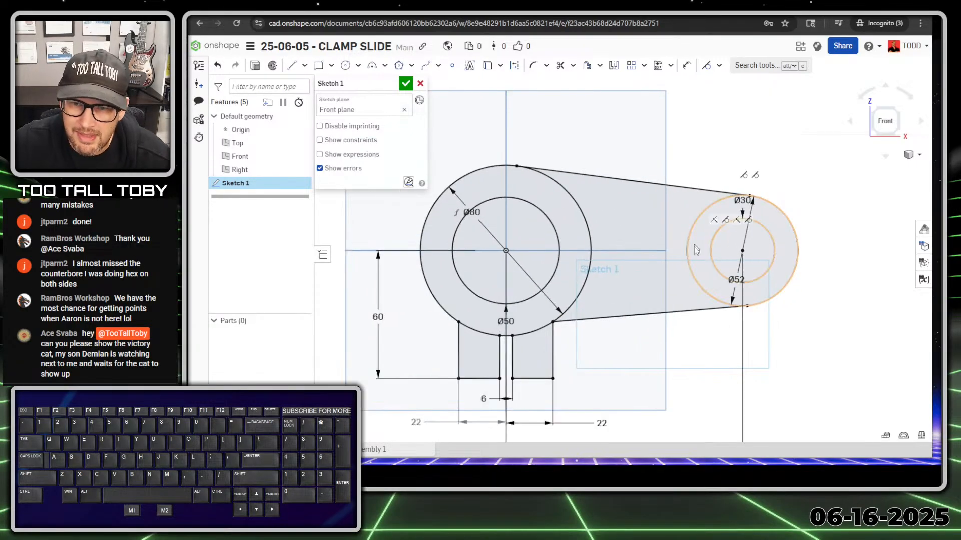
scroll(695, 250, up, 1)
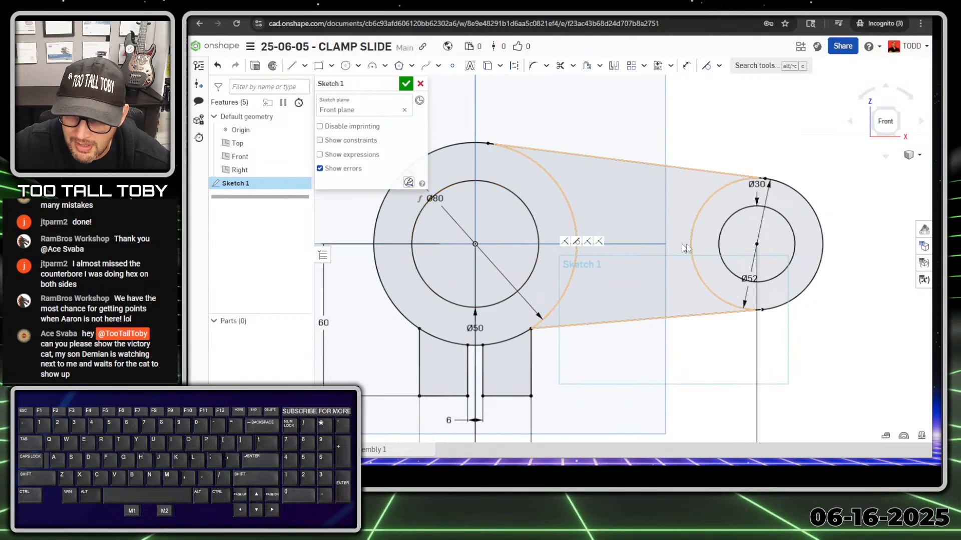
scroll(700, 250, up, 2)
key(s)
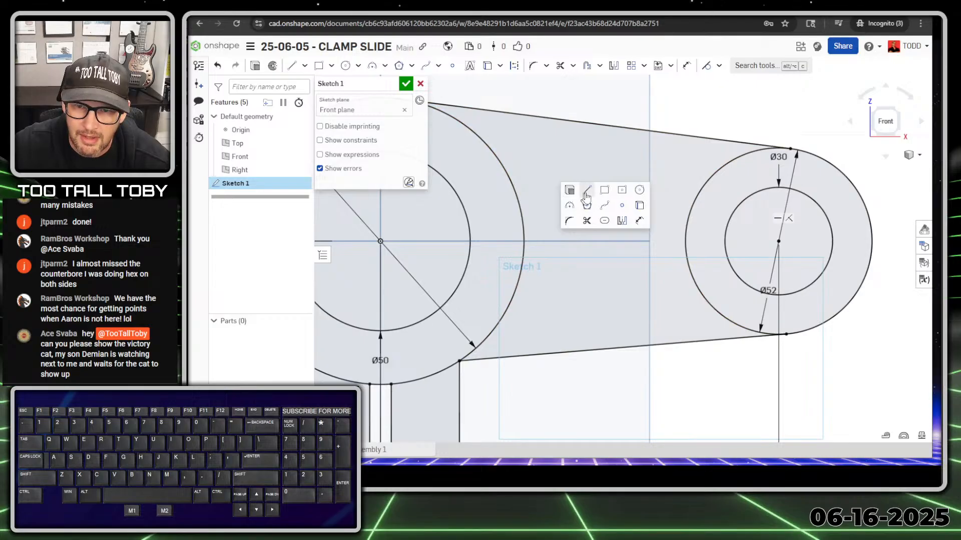
click(587, 190)
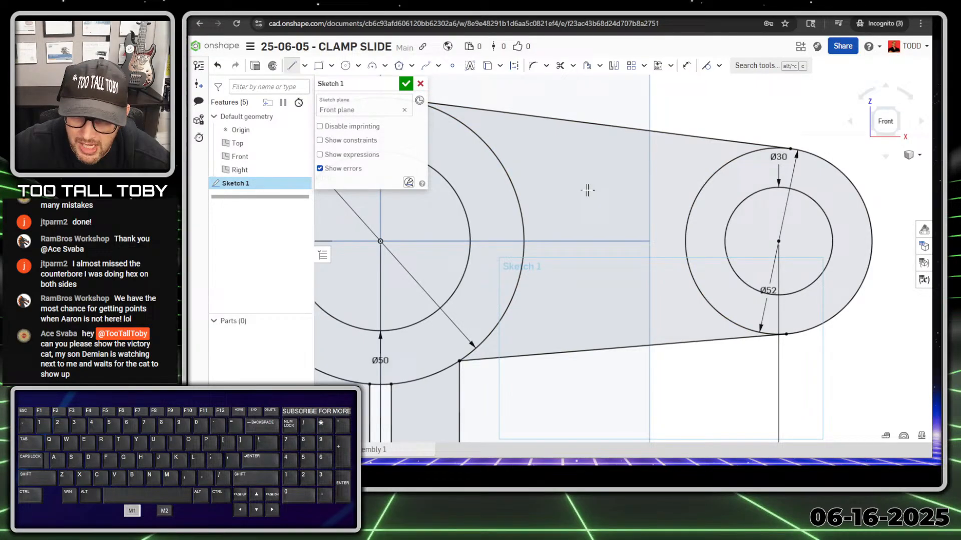
Draw two horizontal lines from the Ø80 circle to the Ø52 circle.
click(523, 217)
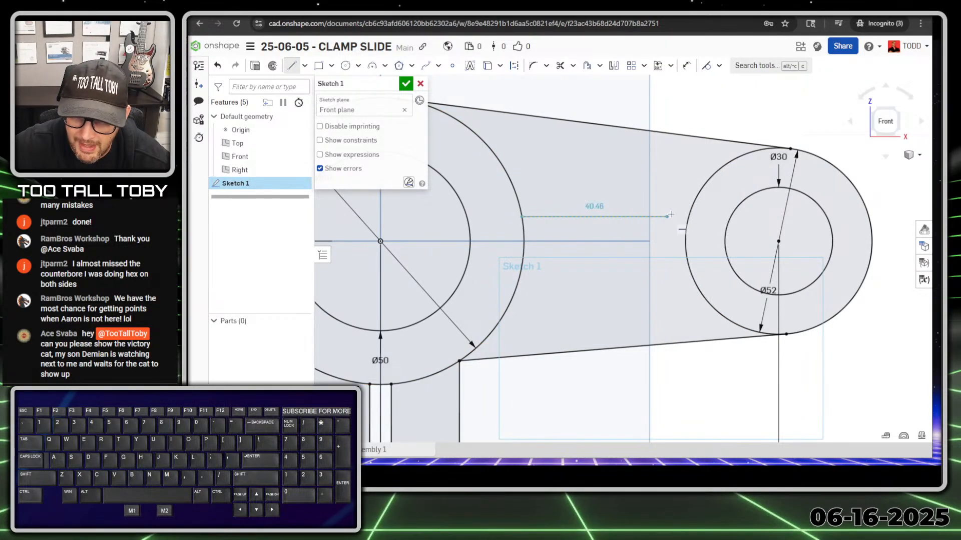
click(689, 216)
key(Escape)
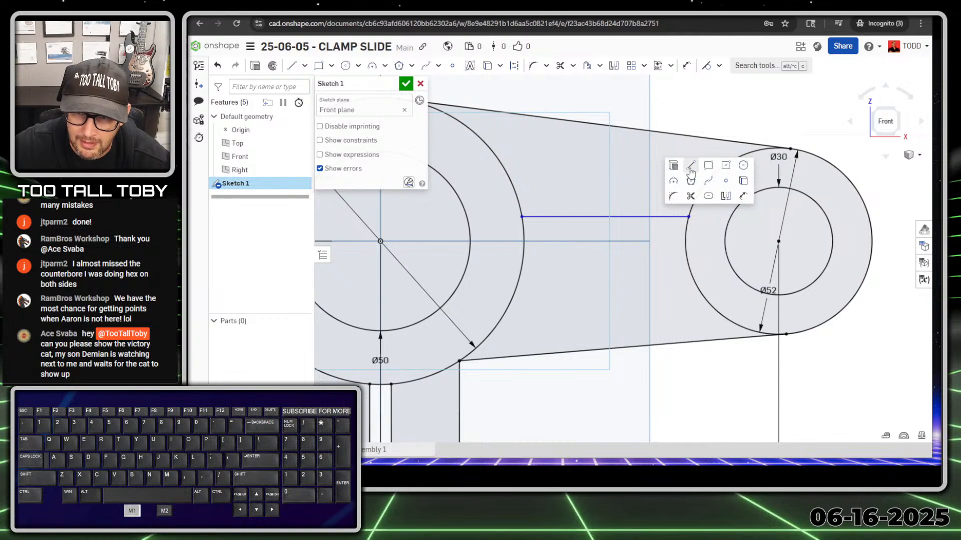
click(523, 261)
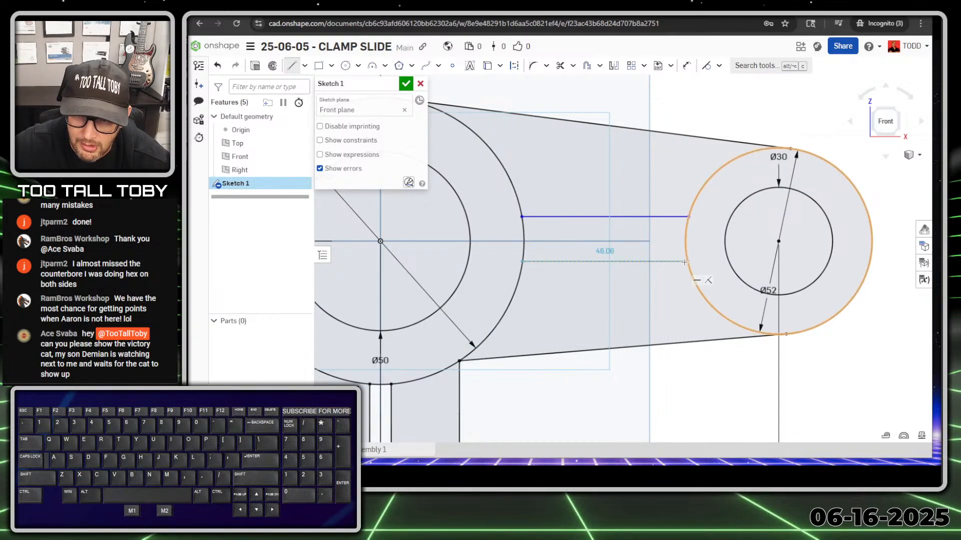
click(686, 261)
key(Escape)
Dimension the upper line 5 mm above the horizontal centreline.
key(s)
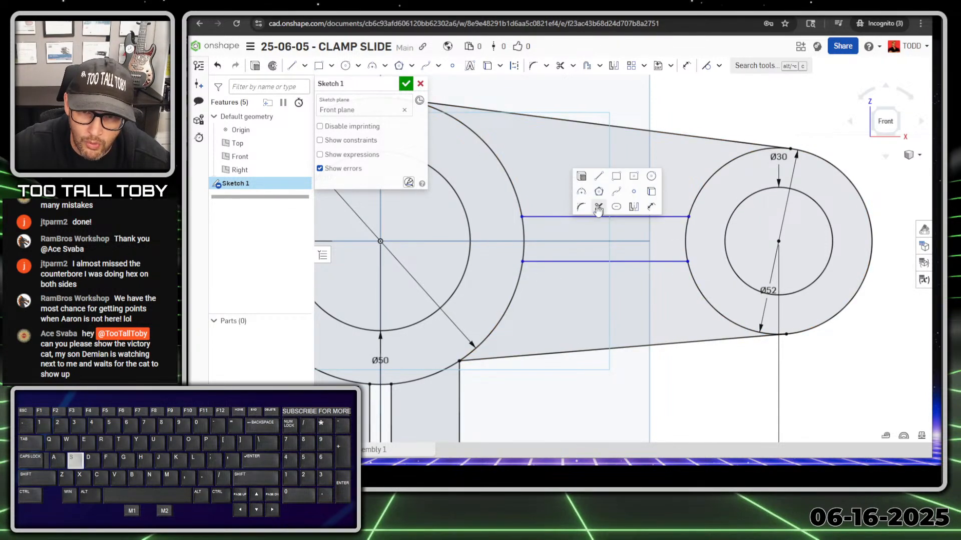
click(643, 210)
click(583, 241)
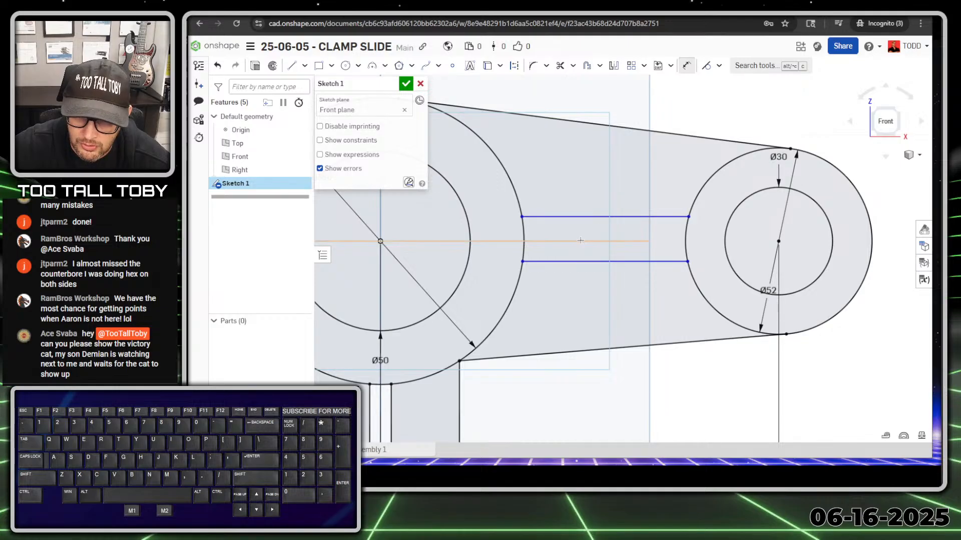
click(583, 217)
click(582, 185)
text(5)
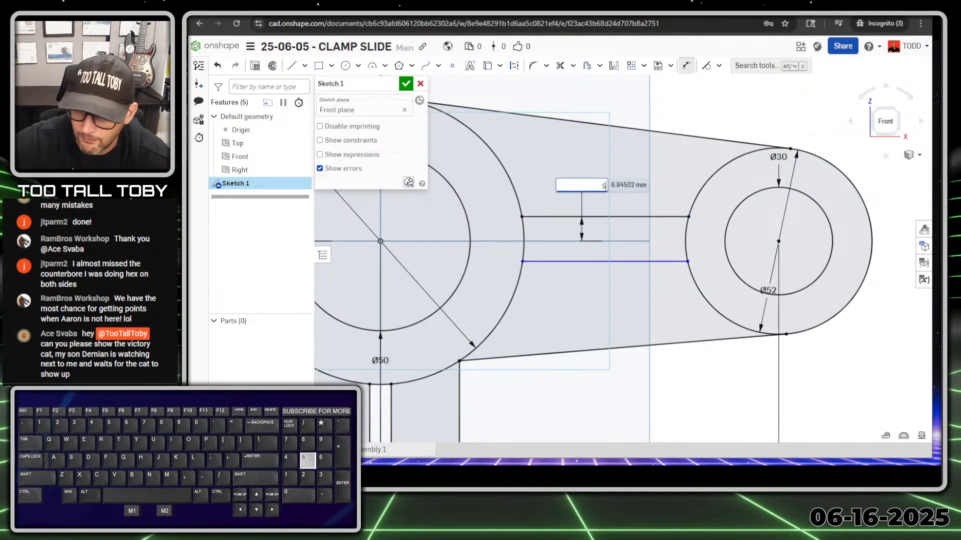
key(Return)
Dimension the gap between the two lines at 10, change it to 16, then delete it.
click(562, 223)
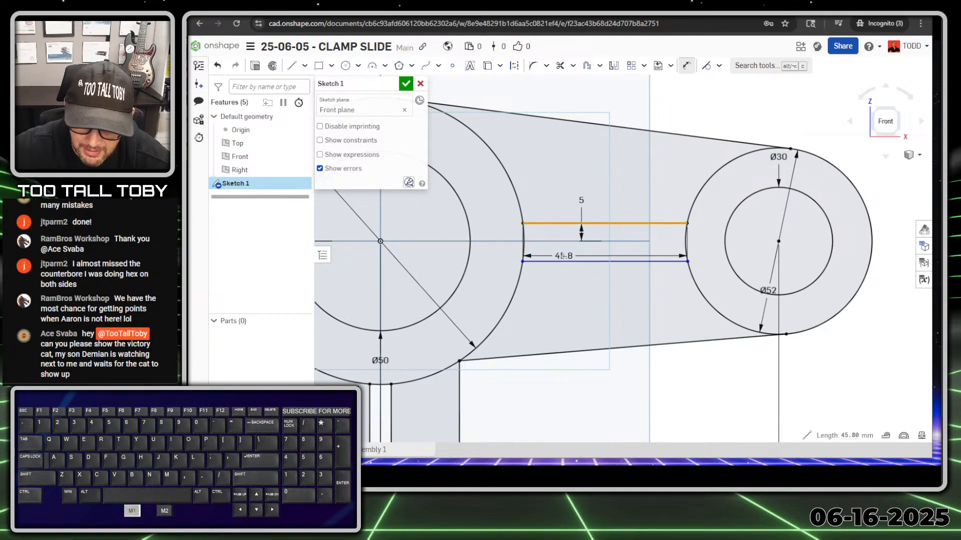
click(563, 261)
click(522, 286)
text(10)
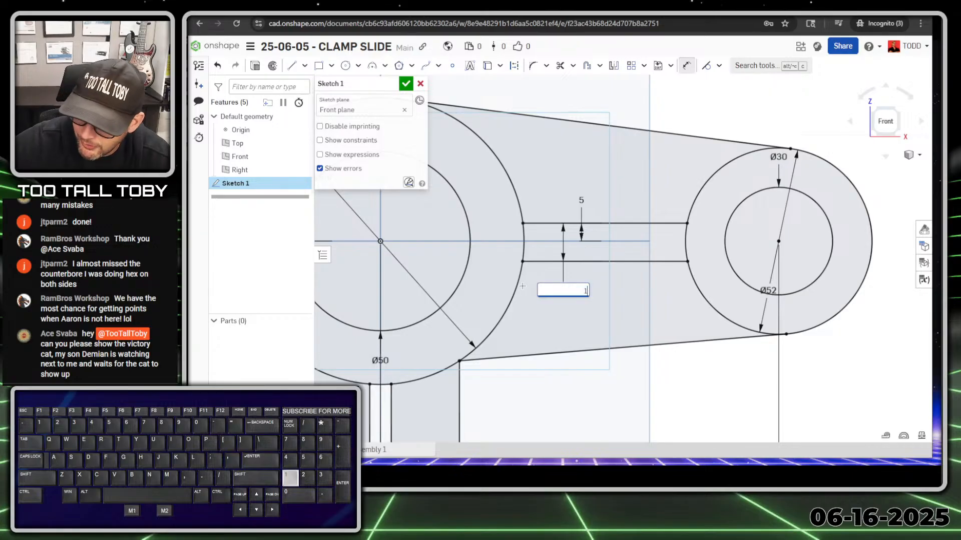
key(Return)
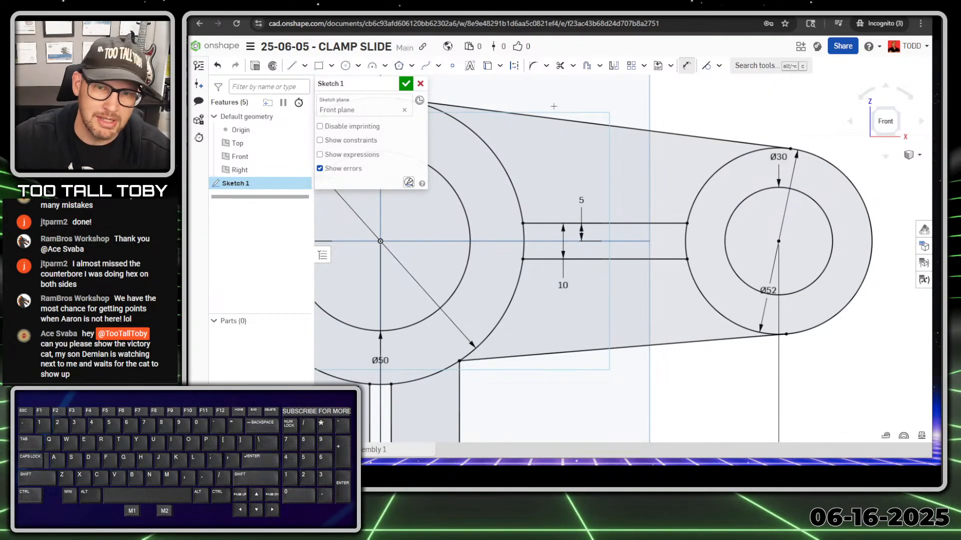
double_click(563, 285)
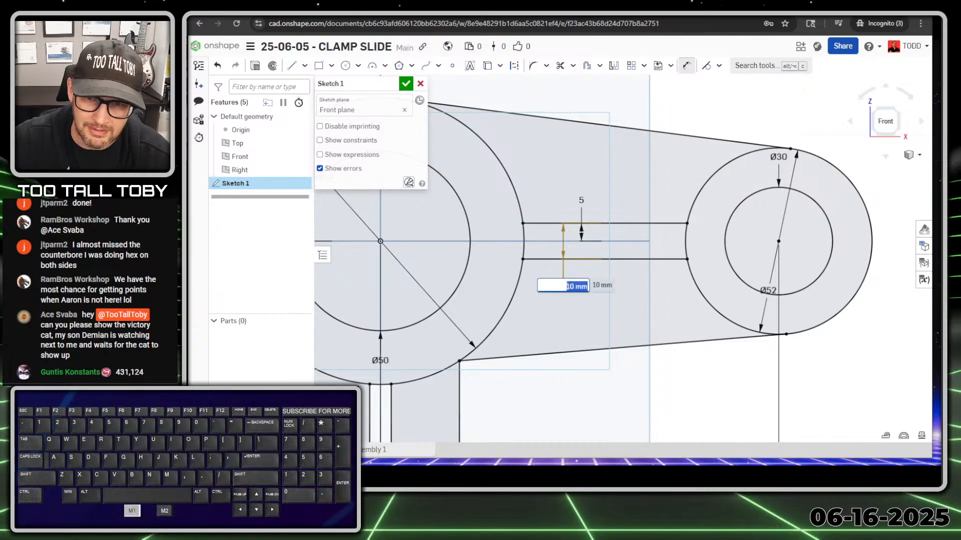
text(16)
key(Return)
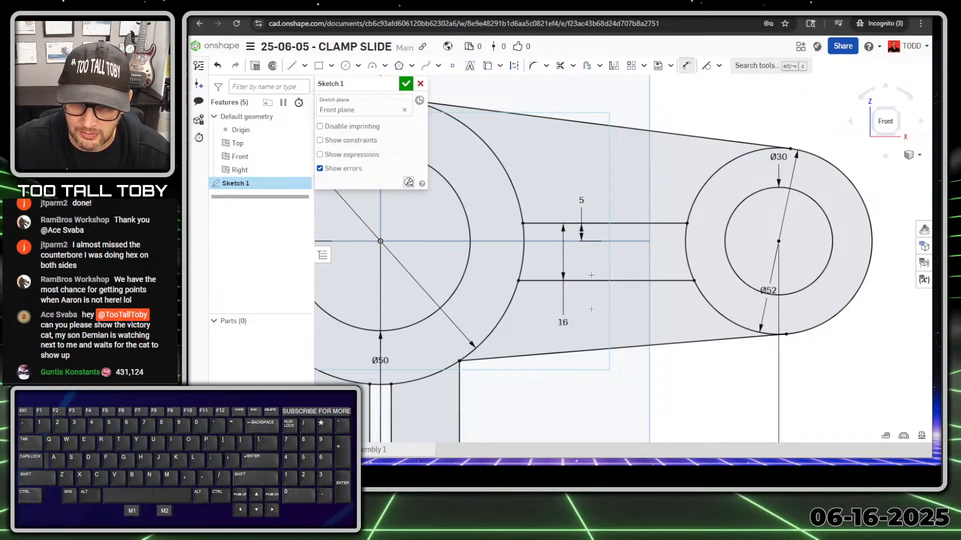
click(562, 320)
key(Delete)
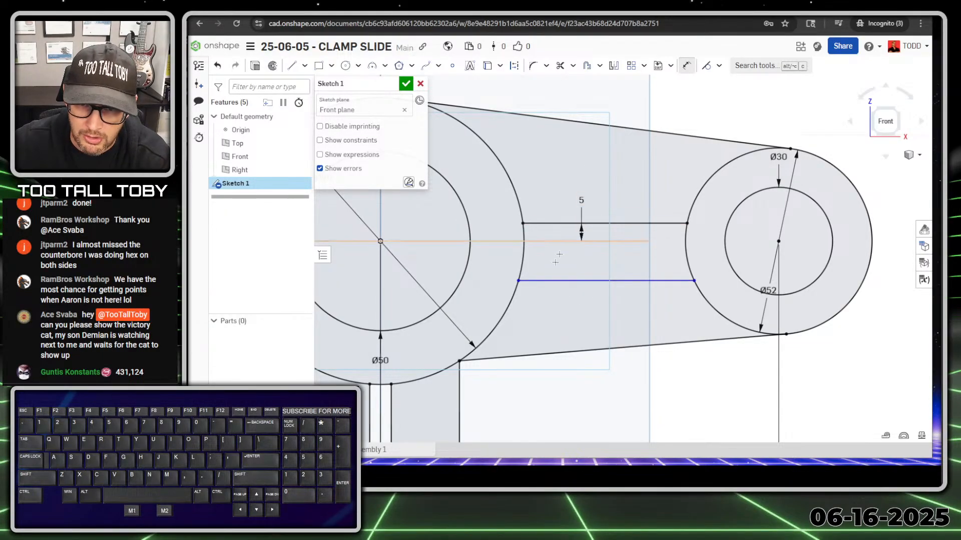
click(561, 281)
key(Delete)
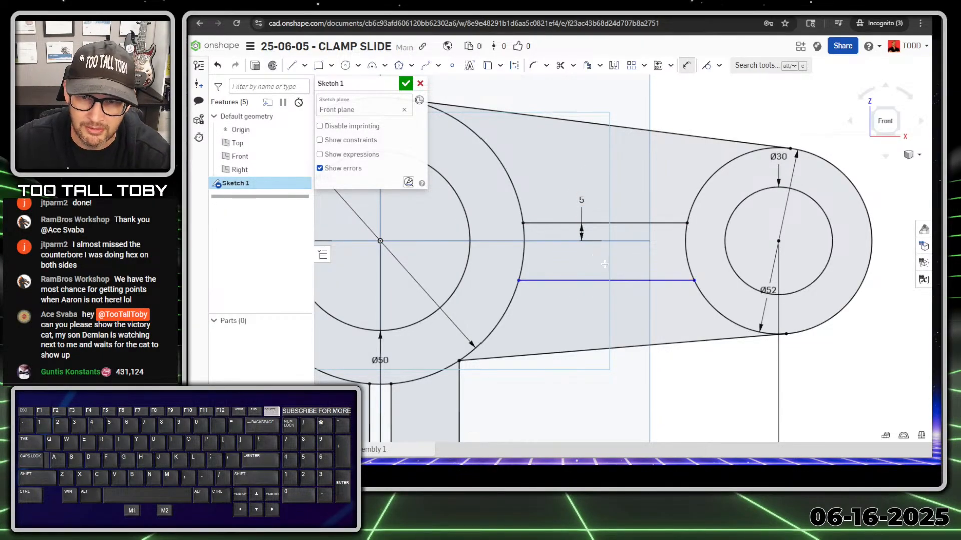
key(Escape)
Replace the lower arm line by mirroring the upper line across the horizontal centreline.
click(561, 283)
key(Delete)
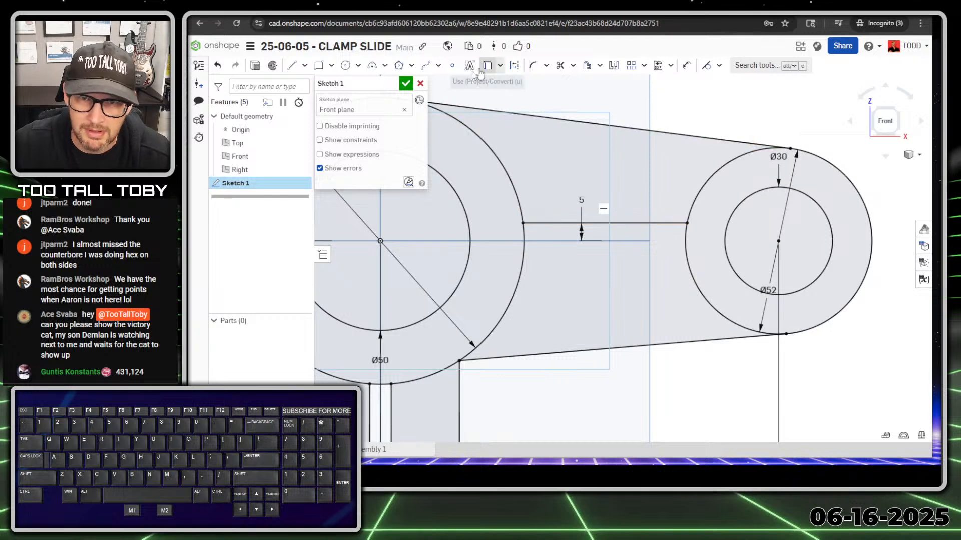
click(614, 65)
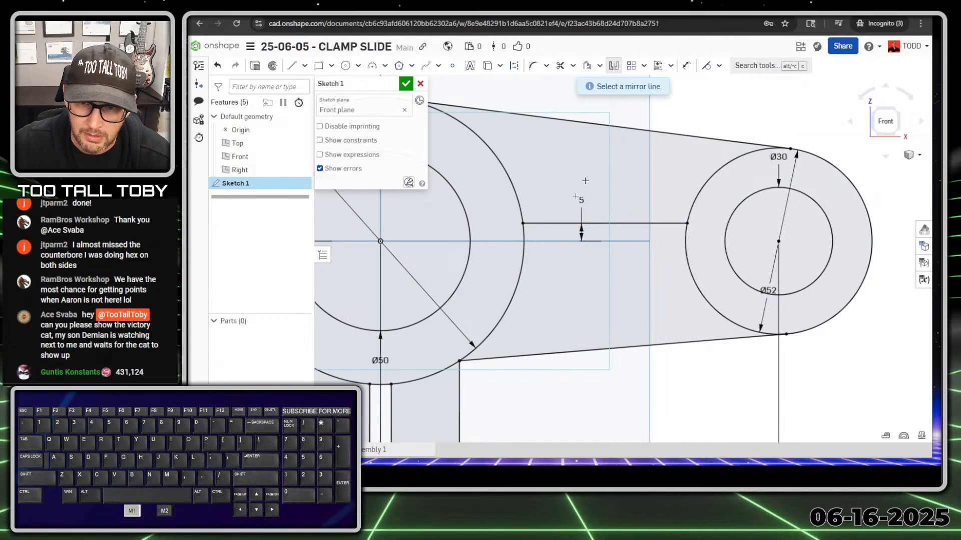
click(544, 242)
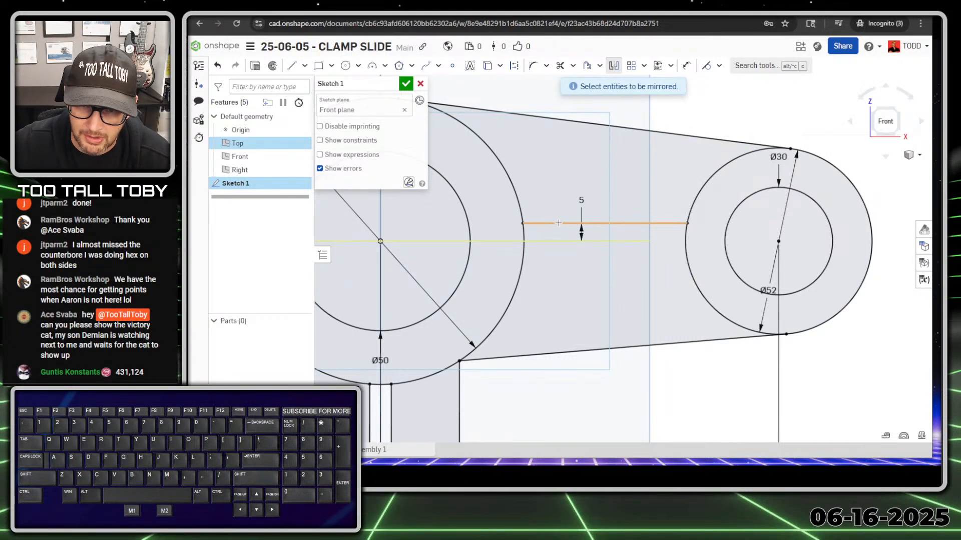
click(558, 223)
click(613, 66)
Dimension the gap between the two arm lines at 10 mm.
key(s)
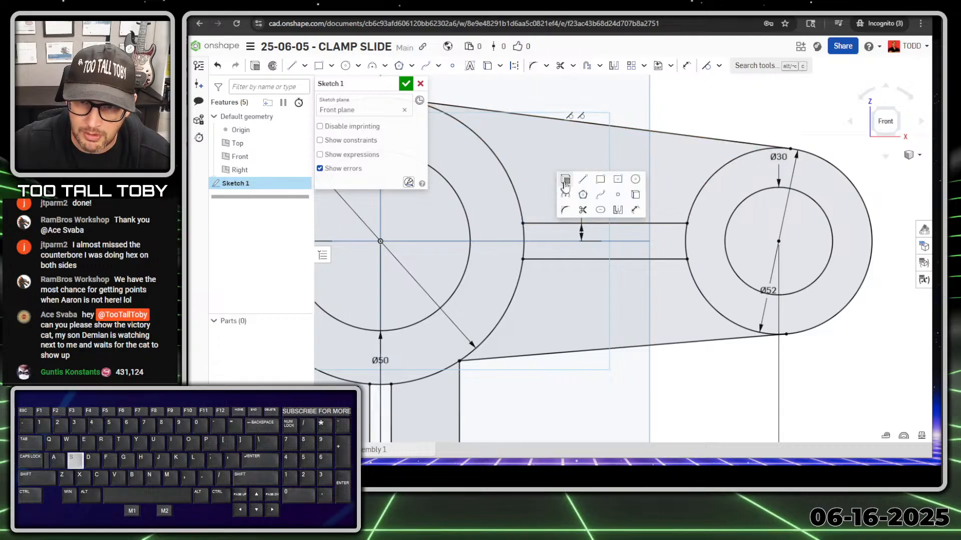
click(618, 210)
click(558, 223)
click(557, 259)
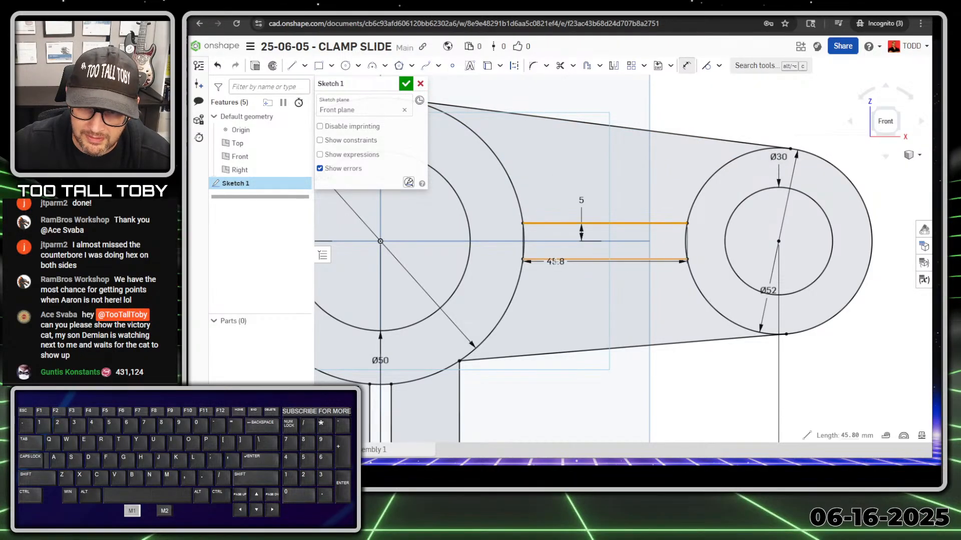
click(556, 304)
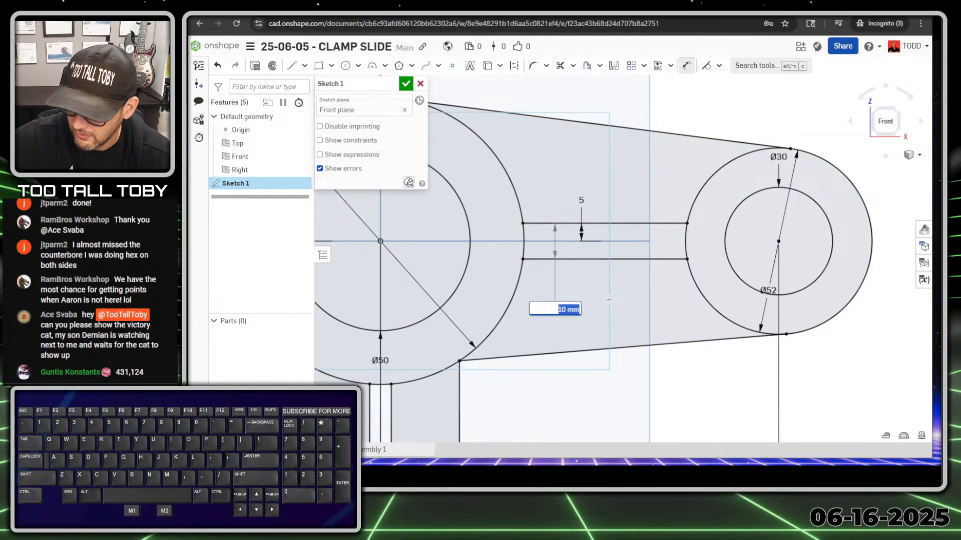
key(Return)
Change the offset dimension to 8, then back to 5 mm.
click(581, 200)
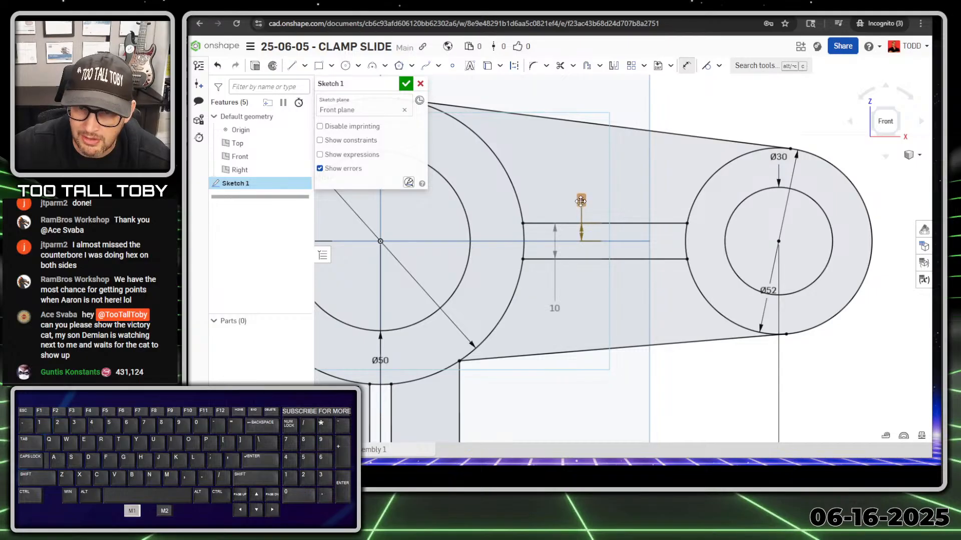
double_click(581, 200)
text(8)
key(Return)
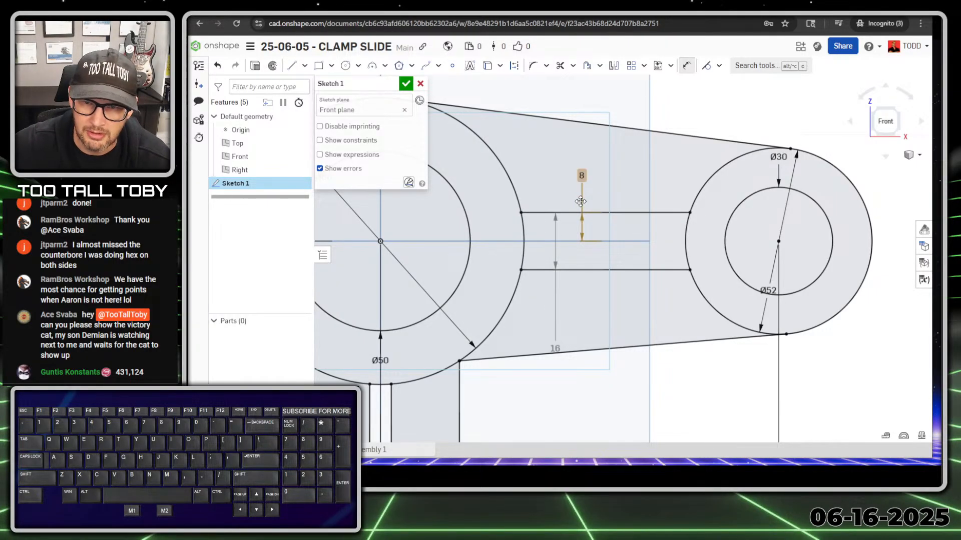
click(583, 176)
double_click(583, 176)
text(5)
key(Return)
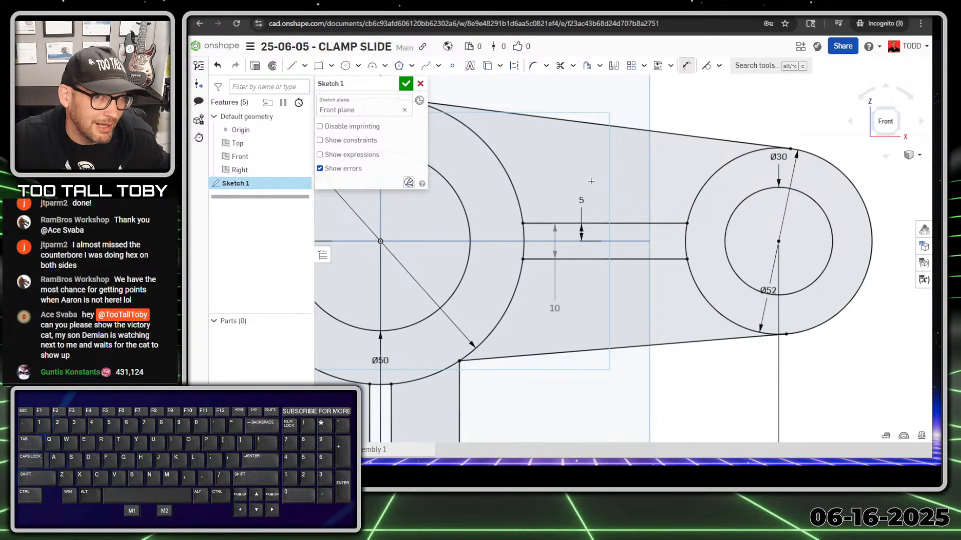
scroll(666, 213, down, 5)
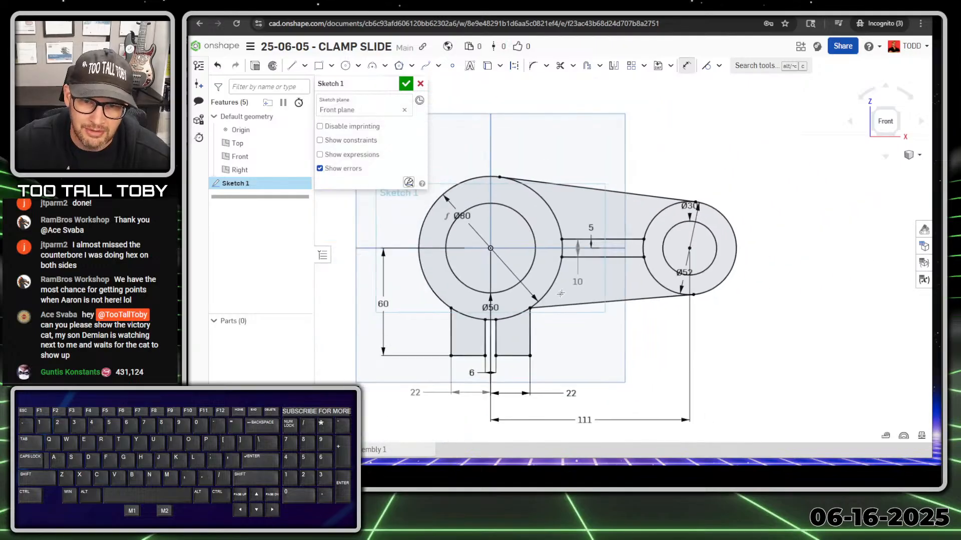
scroll(508, 330, up, 3)
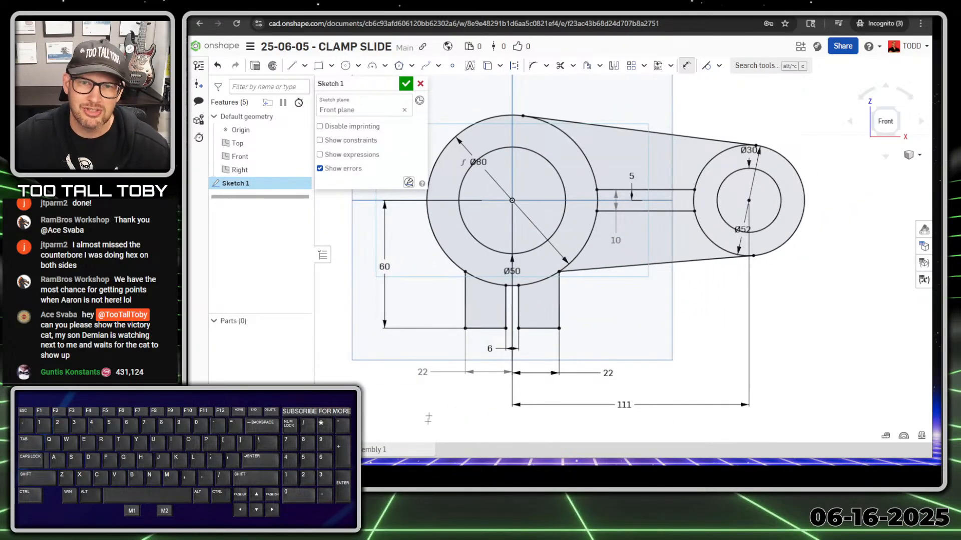
scroll(428, 420, down, 2)
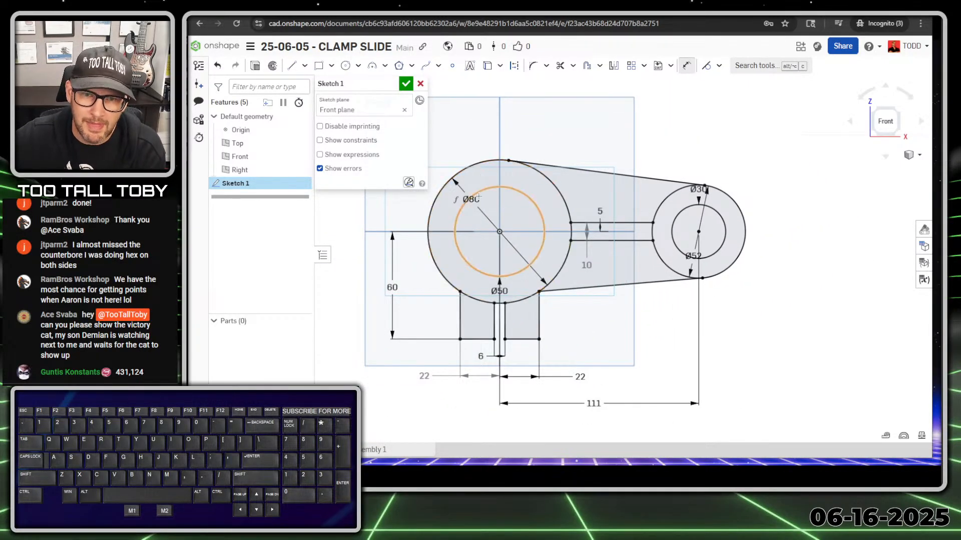
Move the Ø80, Ø52, Ø30 and Ø50 diameter labels outside the circles.
key(Escape)
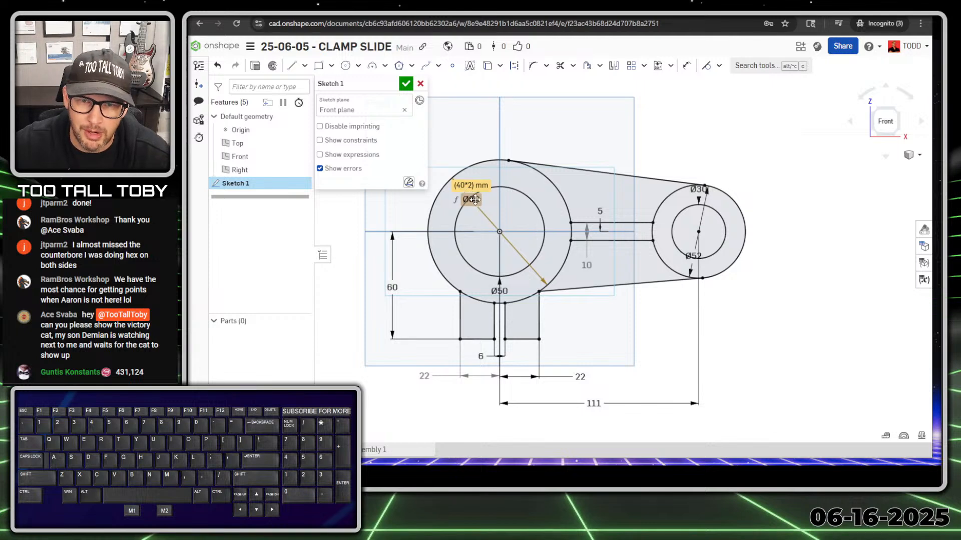
drag(474, 200, 468, 127)
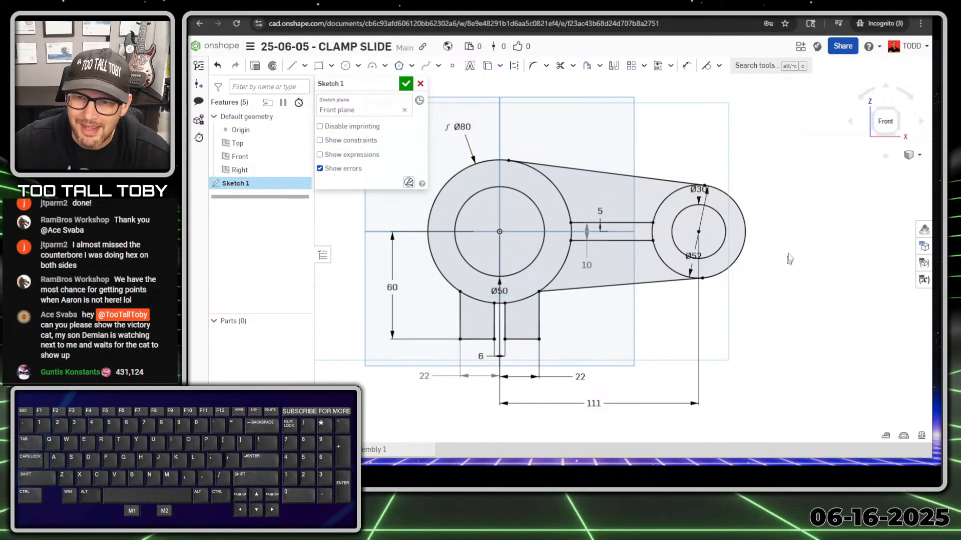
drag(693, 255, 766, 316)
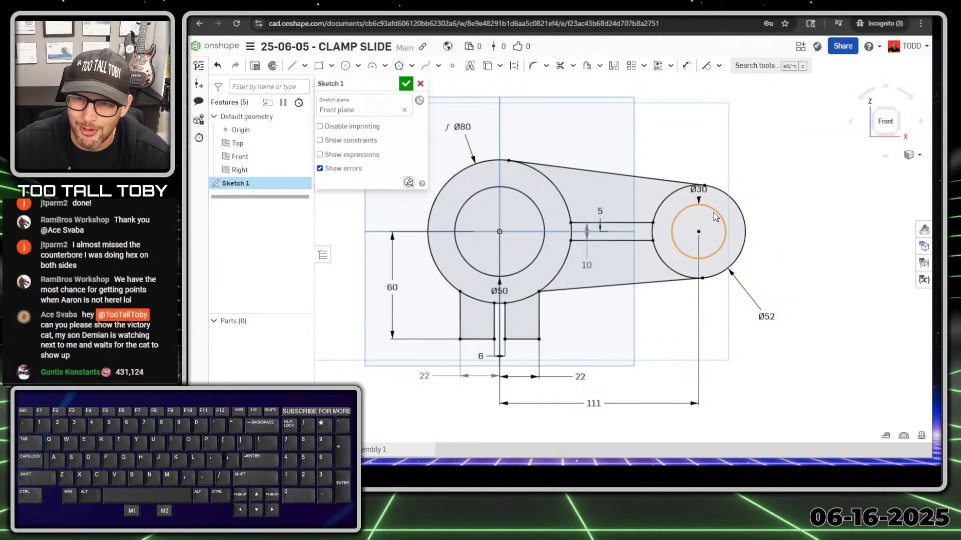
drag(698, 189, 750, 153)
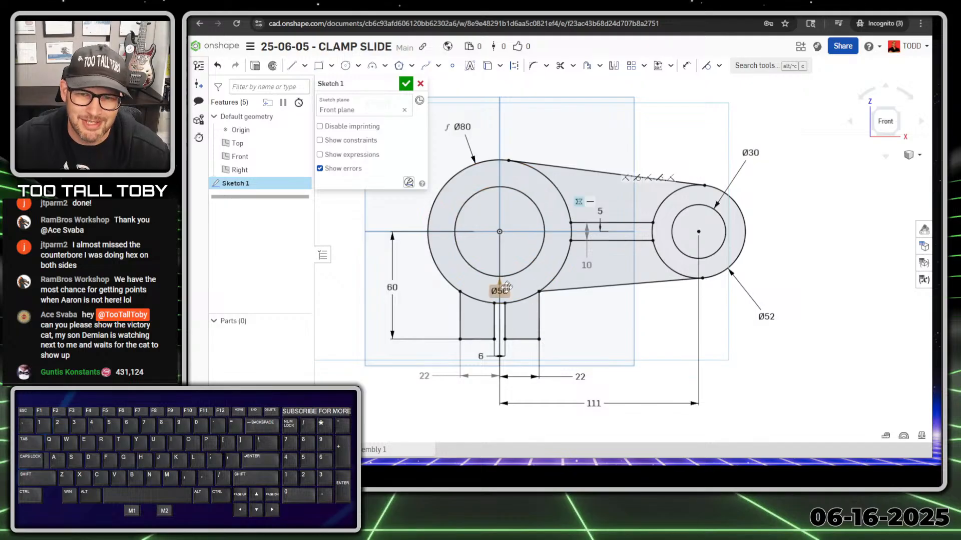
mouse_move(505, 289)
mouse_down()
mouse_move(596, 336)
mouse_move(553, 144)
mouse_move(567, 123)
mouse_up()
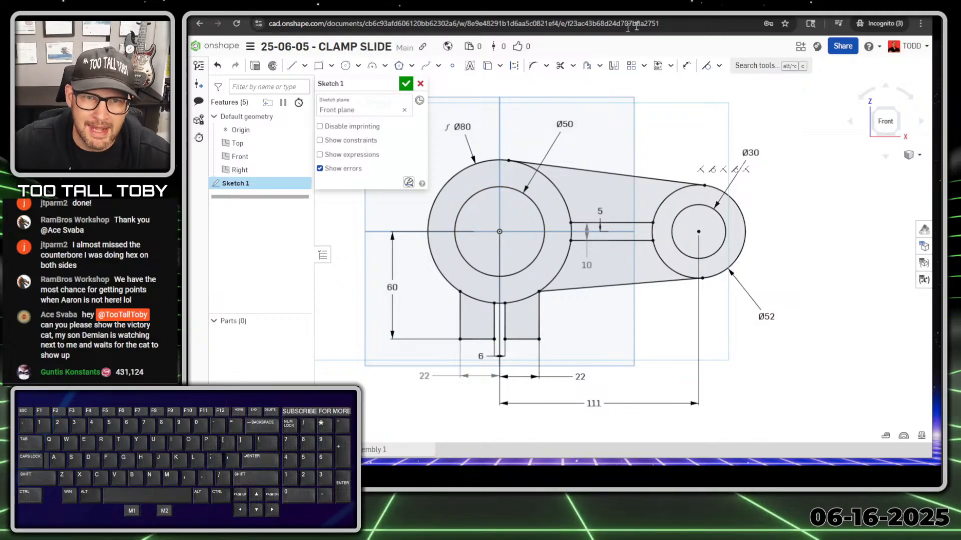
Start extruding the clamp sketch with a 70 mm depth, set to symmetric.
click(255, 65)
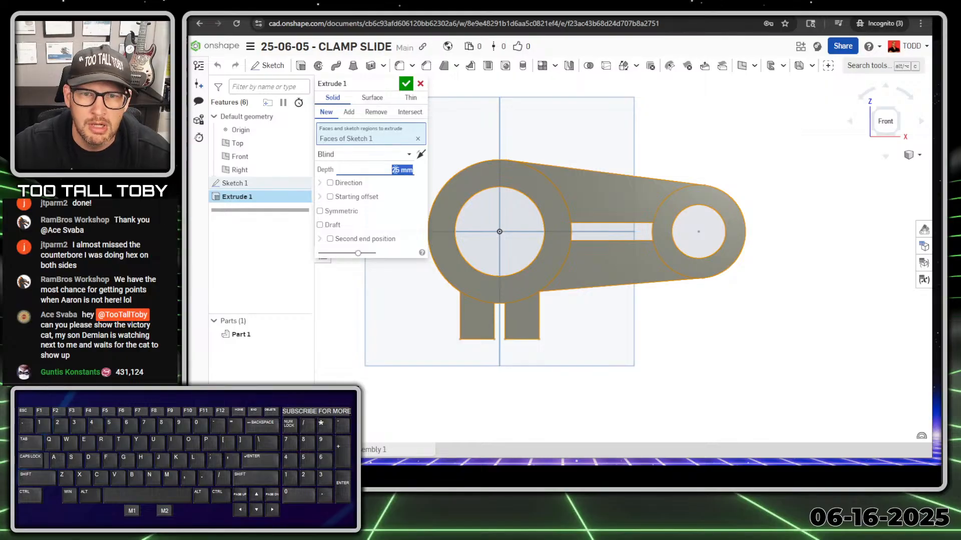
text(70)
right_drag(575, 184, 562, 207)
double_click(408, 170)
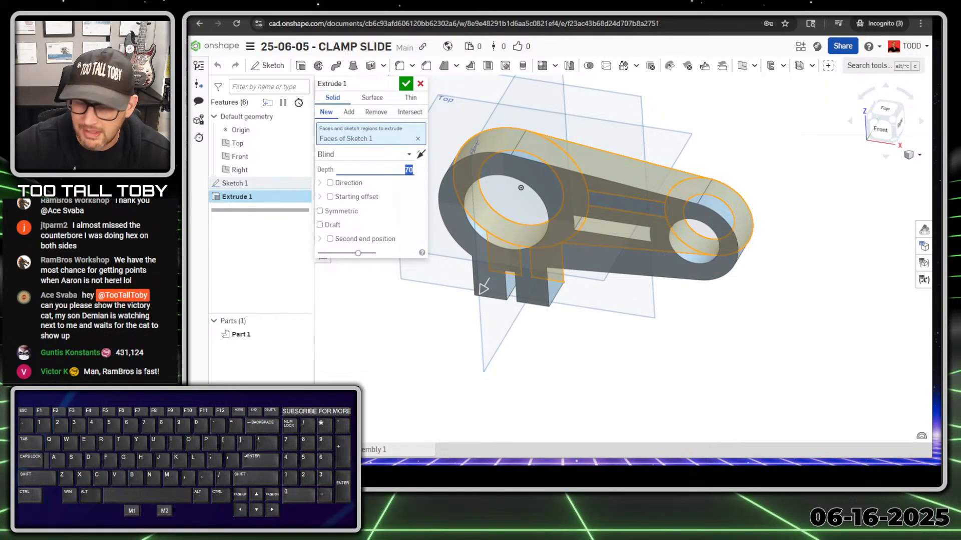
text(70)
key(Return)
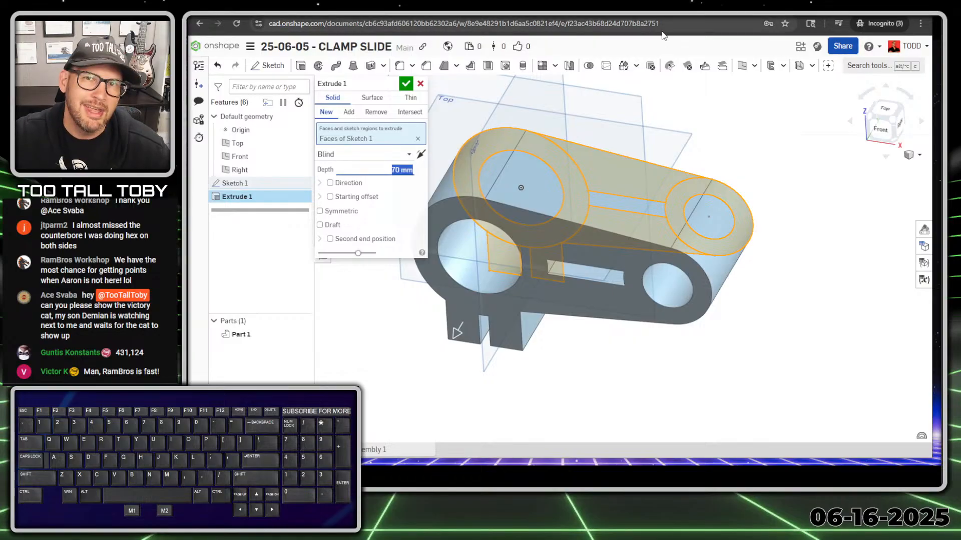
click(344, 212)
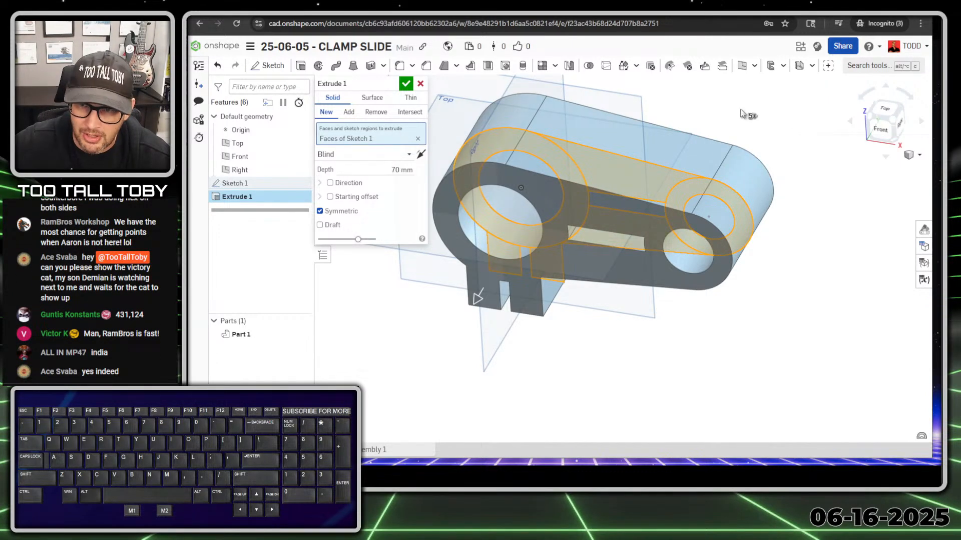
Reselect only the two ring faces, arm face and both tab faces, then accept the extrude.
key(space)
mouse_move(741, 111)
middle_down()
mouse_move(753, 63)
mouse_move(751, 117)
middle_up()
scroll(663, 215, up, 2)
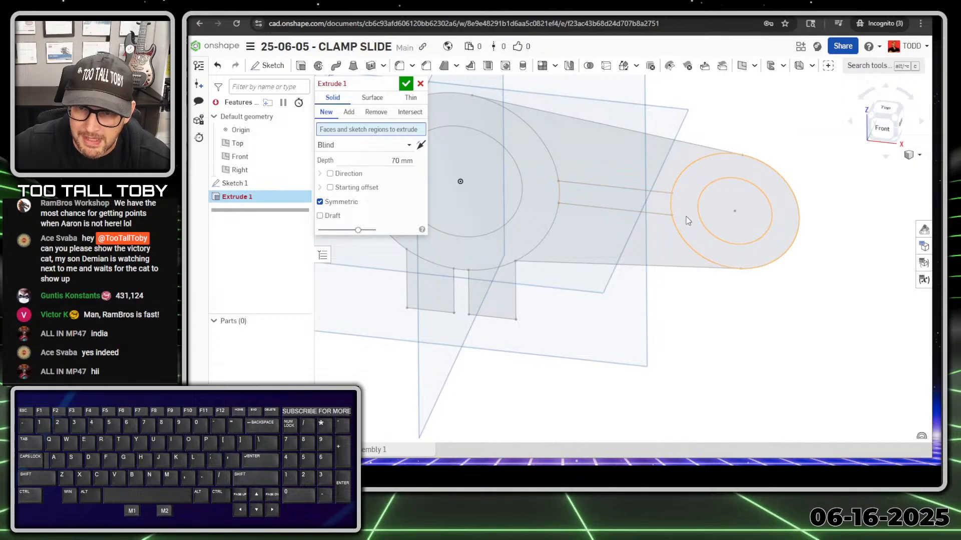
click(688, 220)
click(594, 201)
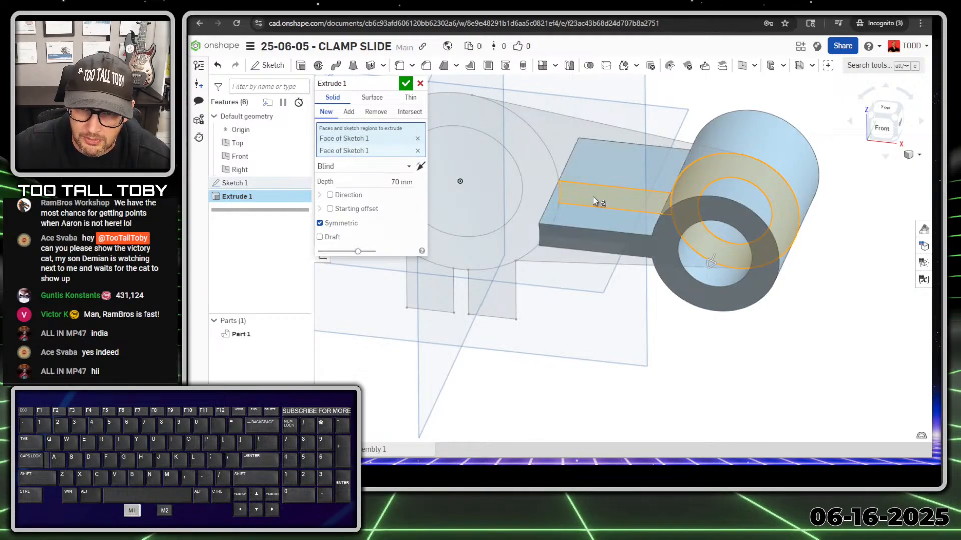
click(535, 206)
scroll(535, 202, down, 2)
scroll(496, 266, up, 2)
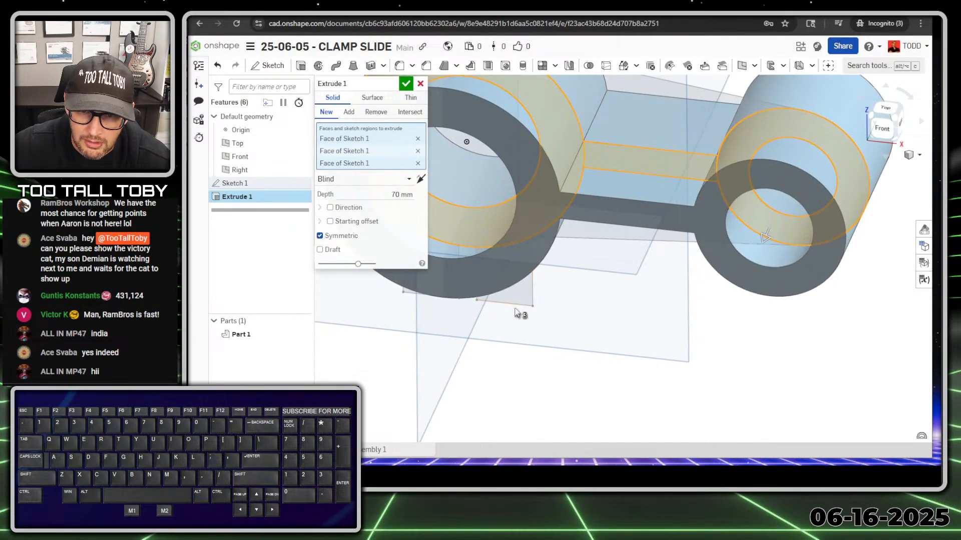
click(519, 299)
right_drag(511, 315, 481, 324)
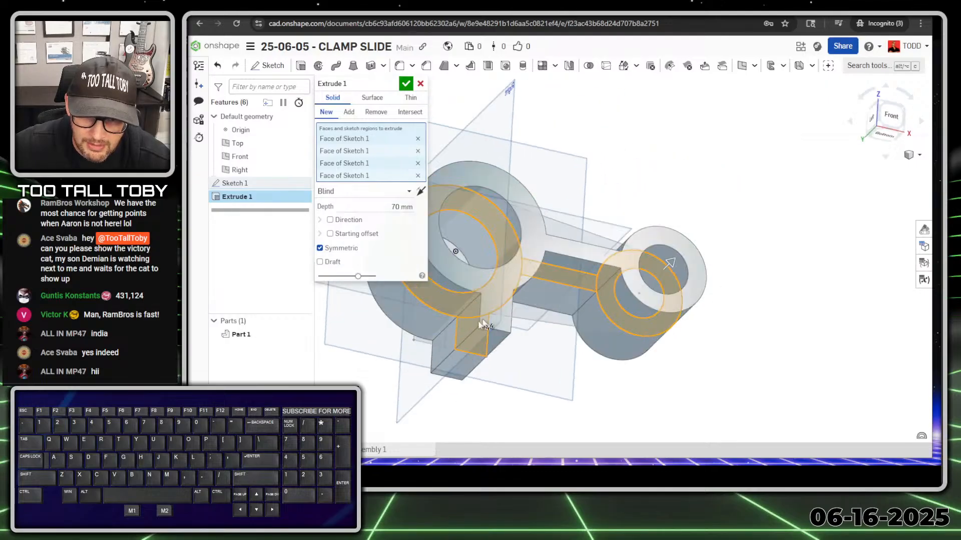
mouse_move(436, 346)
right_down()
mouse_move(431, 330)
mouse_move(470, 344)
right_up()
click(428, 328)
scroll(443, 345, down, 3)
scroll(445, 344, up, 3)
ctrl+right_drag(484, 305, 617, 262)
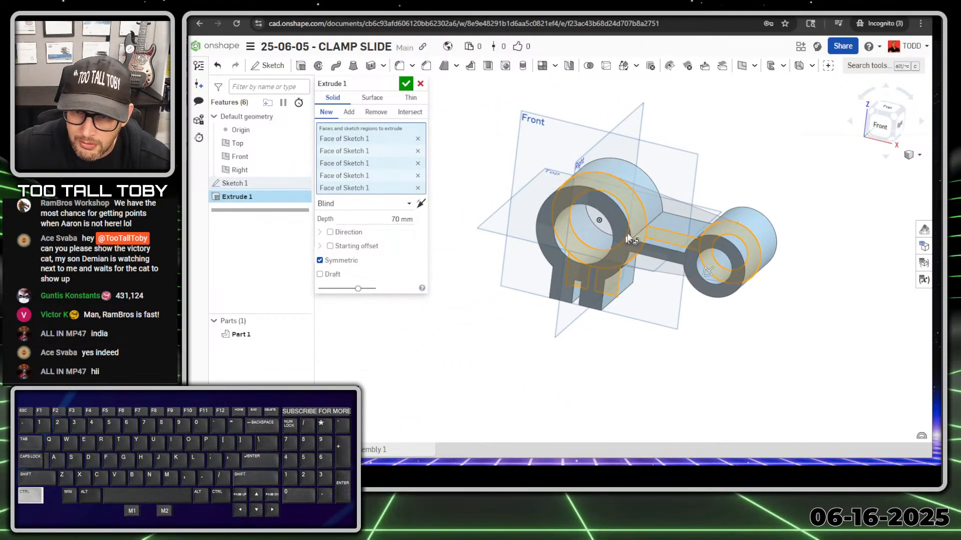
scroll(661, 223, up, 3)
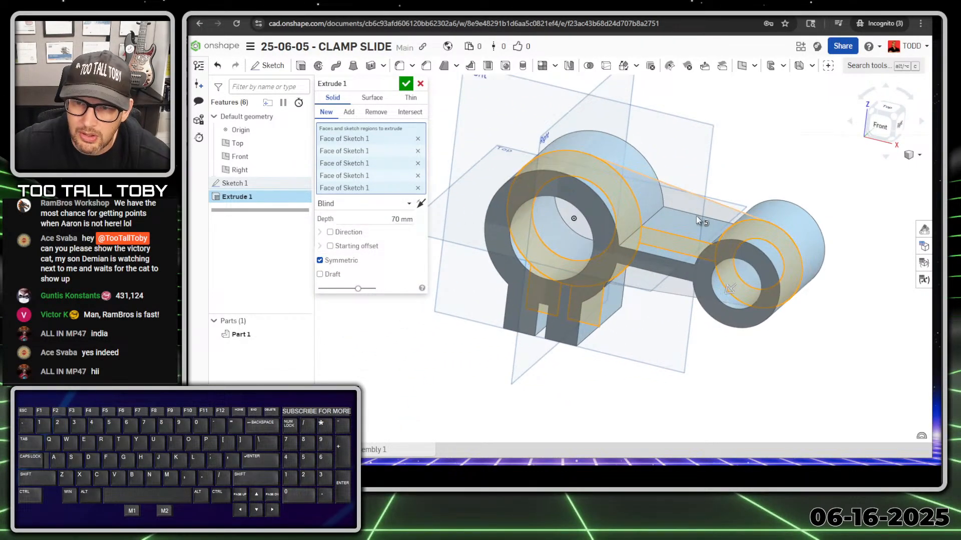
click(405, 85)
Reopen Sketch 1 for editing, viewed normal to the sketch plane.
right_drag(557, 320, 573, 301)
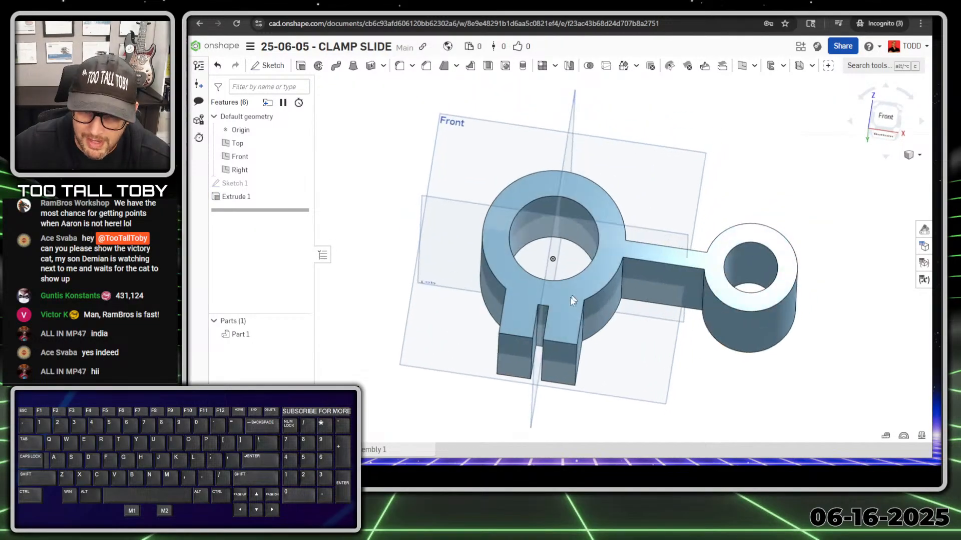
scroll(573, 300, up, 5)
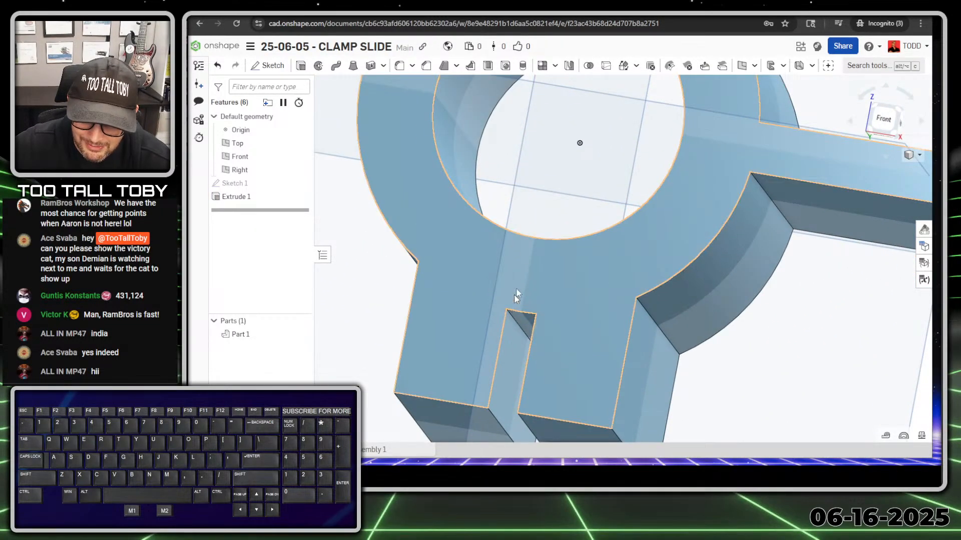
scroll(559, 279, down, 5)
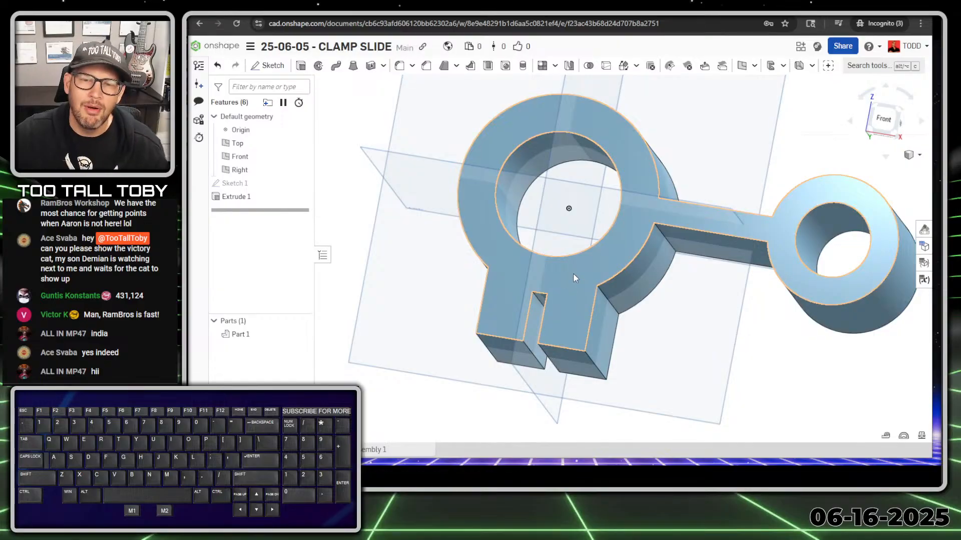
click(251, 184)
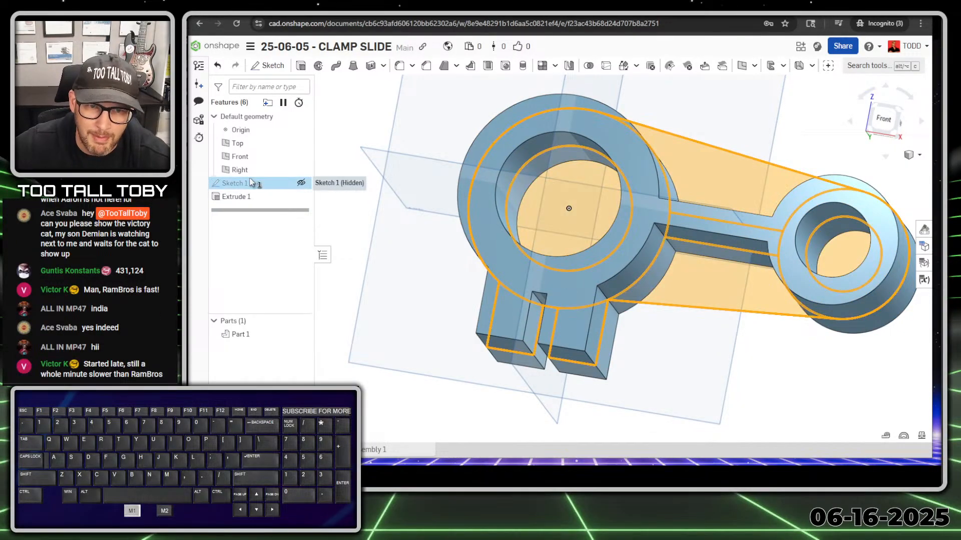
double_click(233, 185)
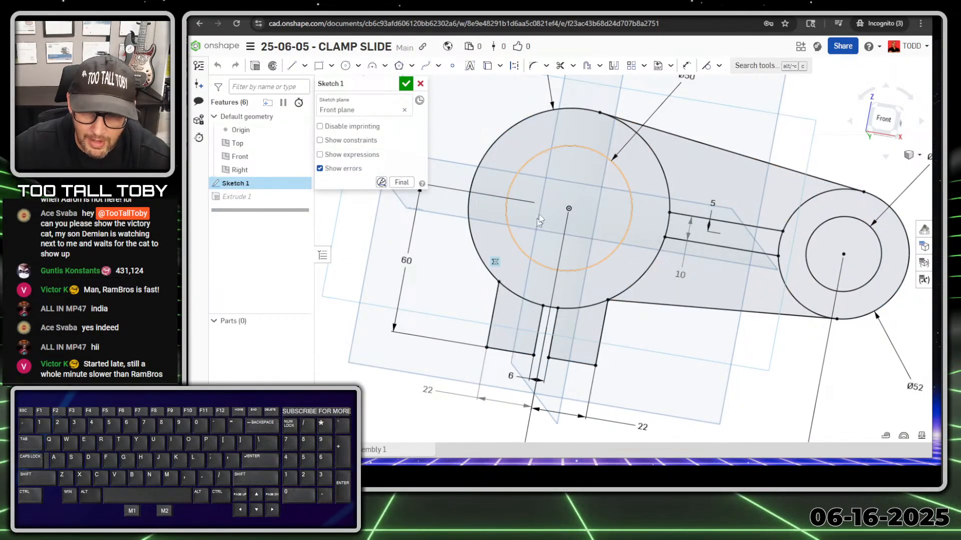
key(n)
scroll(466, 310, up, 5)
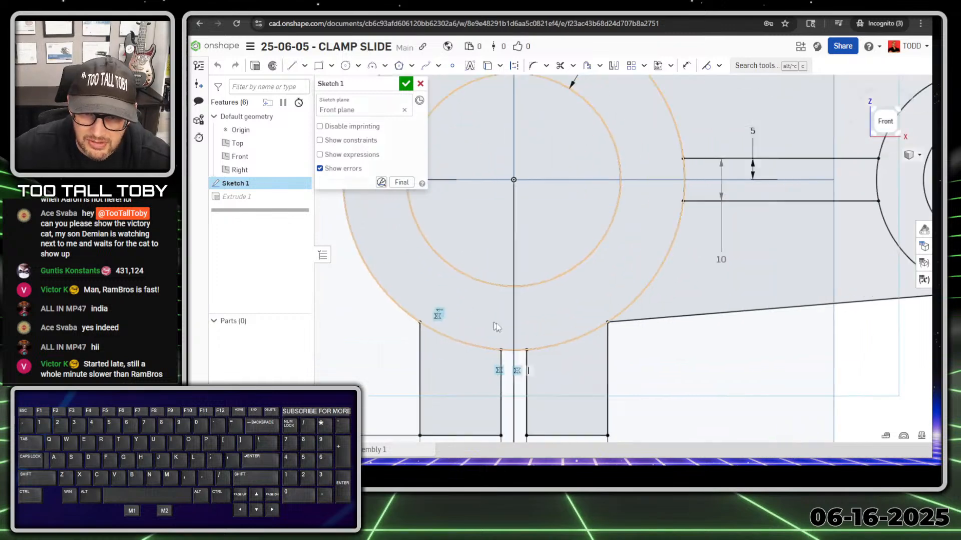
Draw the last two vertical slot lines ending on the circle.
key(s)
click(506, 278)
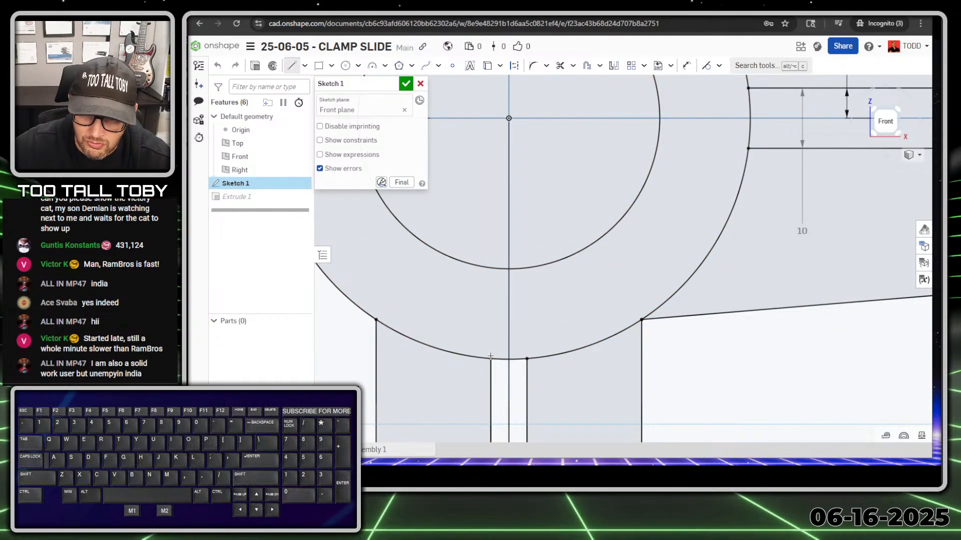
click(491, 269)
key(Escape)
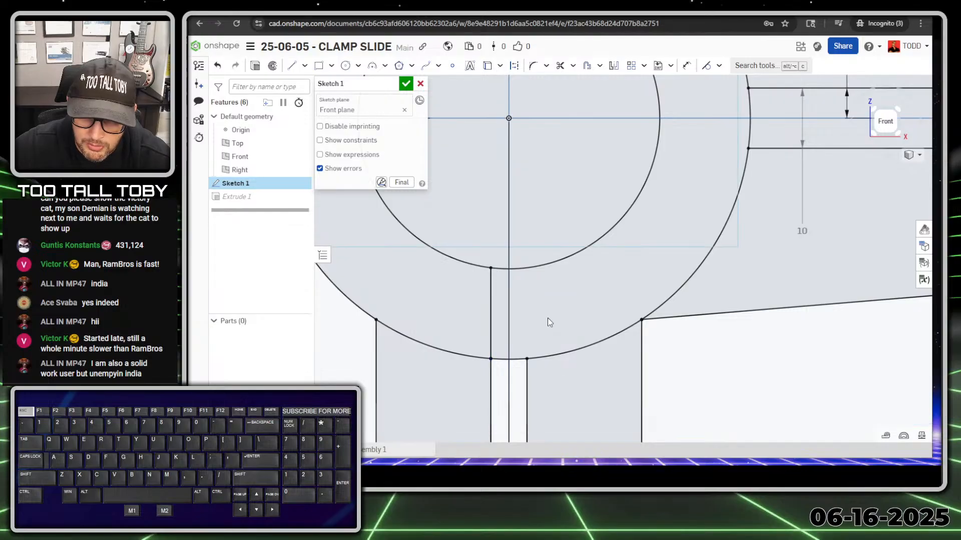
key(s)
click(579, 307)
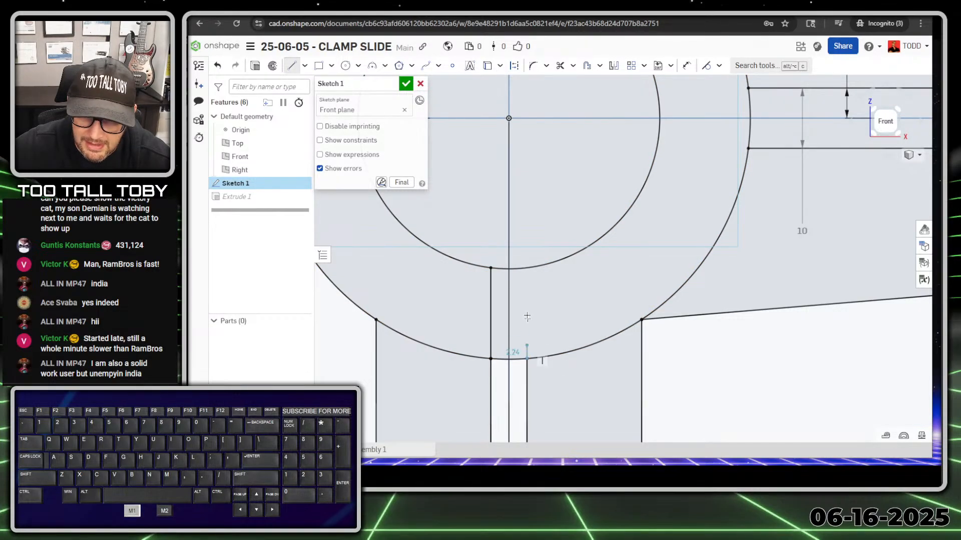
click(526, 269)
scroll(598, 349, down, 3)
key(Escape)
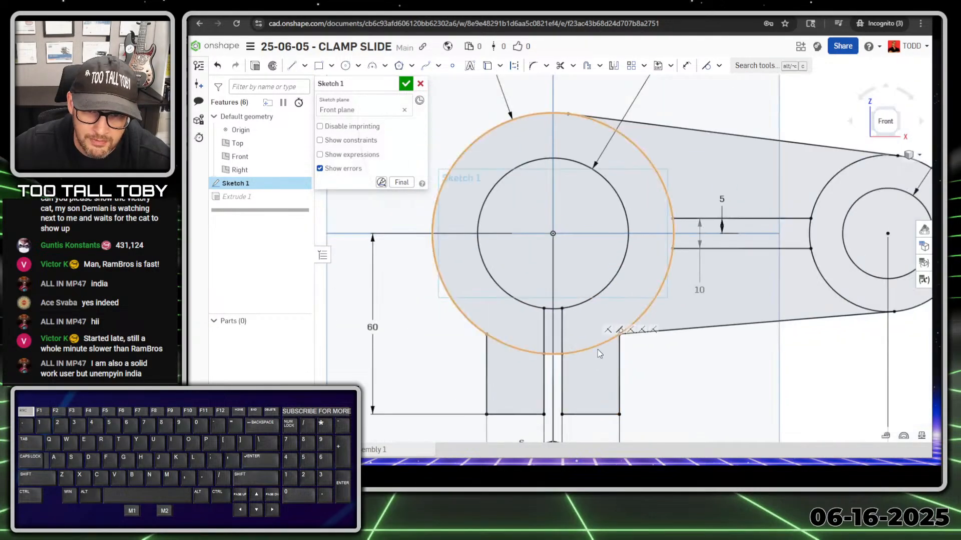
Exit the sketch so Extrude 1 rebuilds as the slotted clamp, and inspect it.
scroll(597, 351, down, 5)
mouse_move(639, 395)
right_down()
mouse_move(613, 423)
mouse_move(618, 411)
right_up()
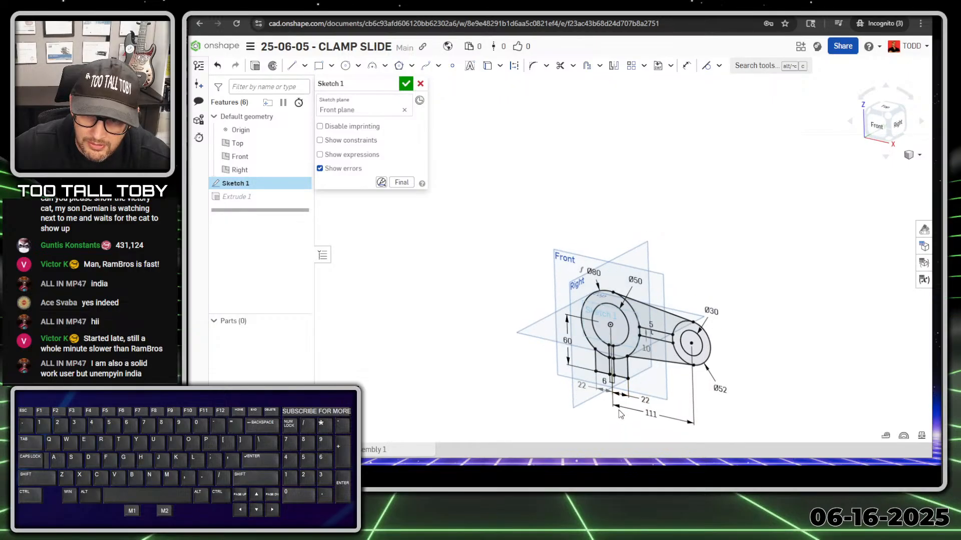
scroll(621, 411, up, 5)
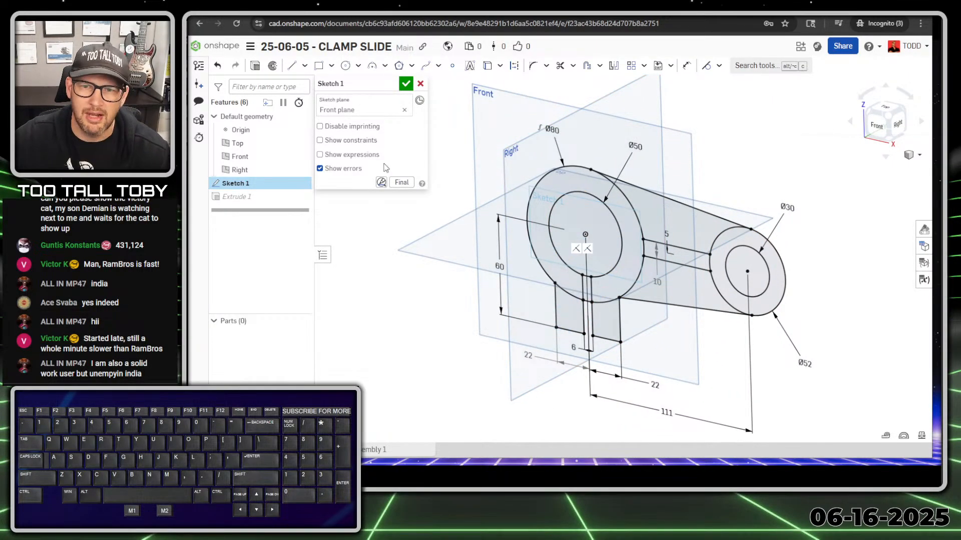
click(406, 84)
middle_drag(401, 229, 610, 368)
scroll(613, 389, up, 4)
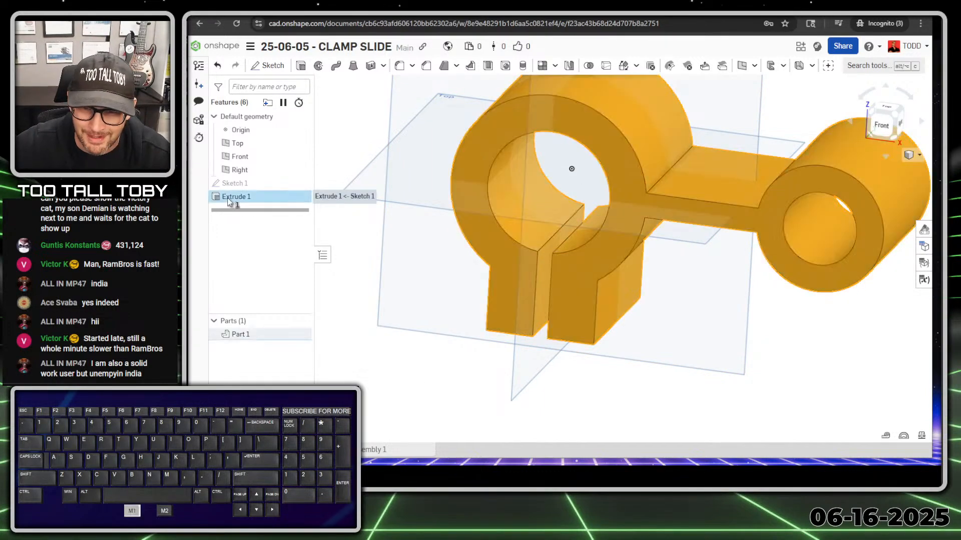
Review Extrude 1's 70 mm symmetric settings and accept them unchanged.
double_click(228, 198)
key(shift+1)
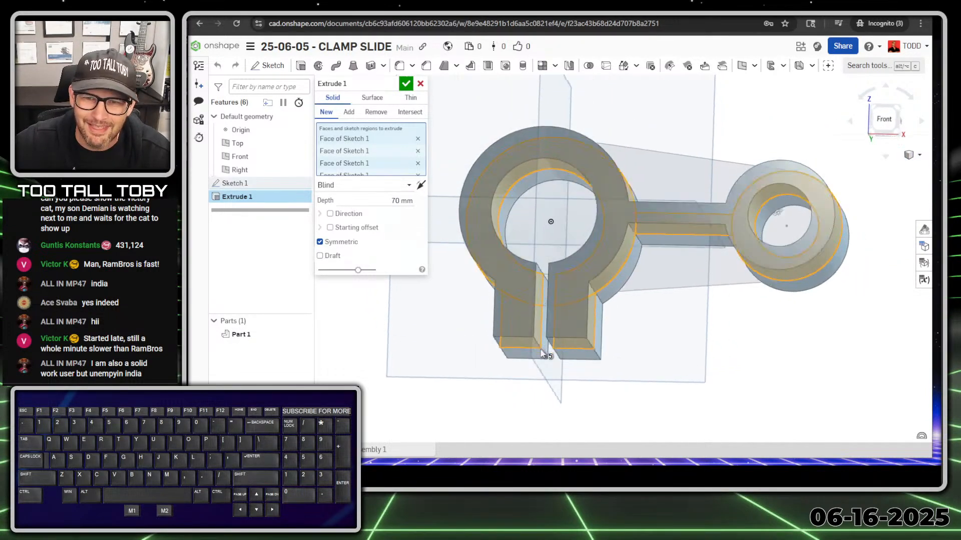
mouse_move(545, 353)
right_down()
mouse_move(434, 365)
mouse_move(536, 368)
mouse_move(546, 377)
mouse_move(515, 381)
mouse_move(543, 371)
right_up()
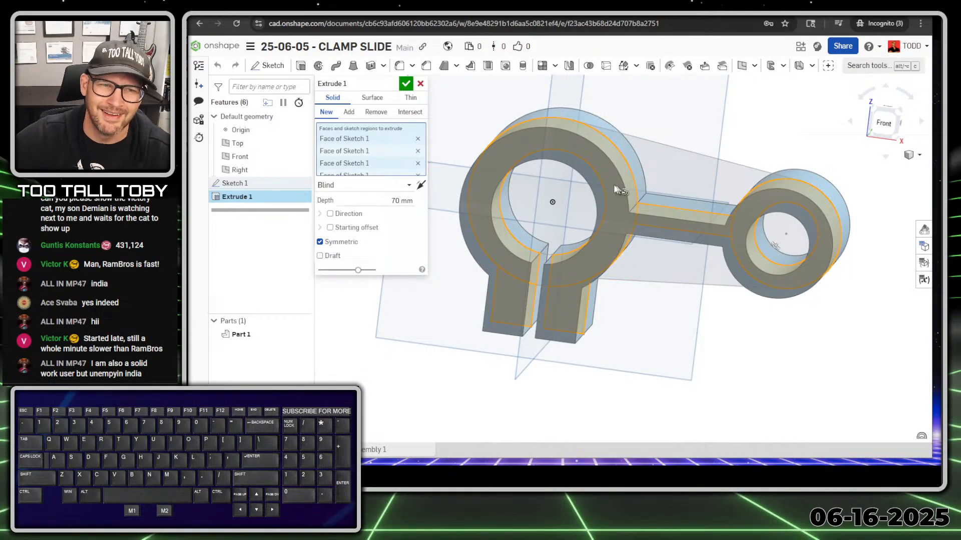
click(409, 84)
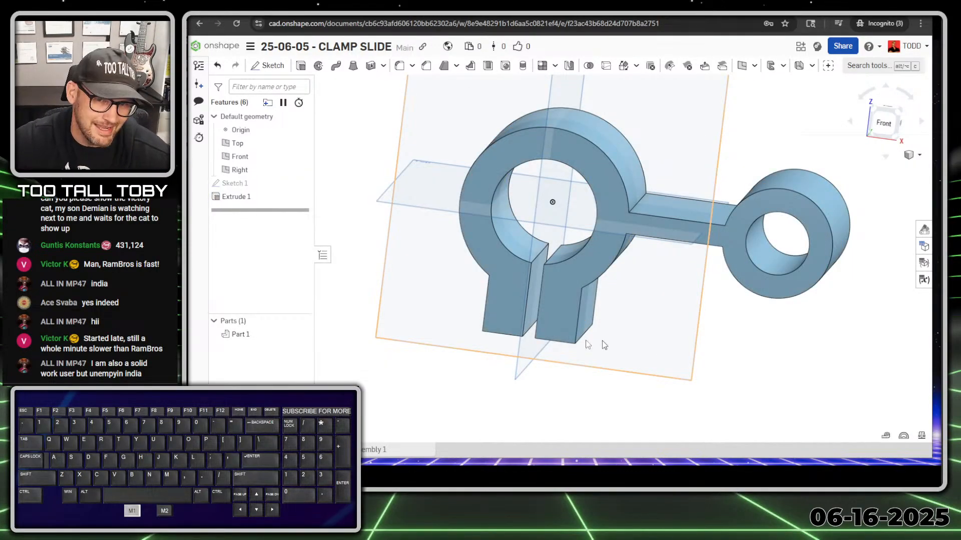
Open Sketch 1 and close it again to rebuild the part.
mouse_move(600, 309)
right_down()
mouse_move(611, 301)
mouse_move(581, 311)
right_up()
double_click(233, 184)
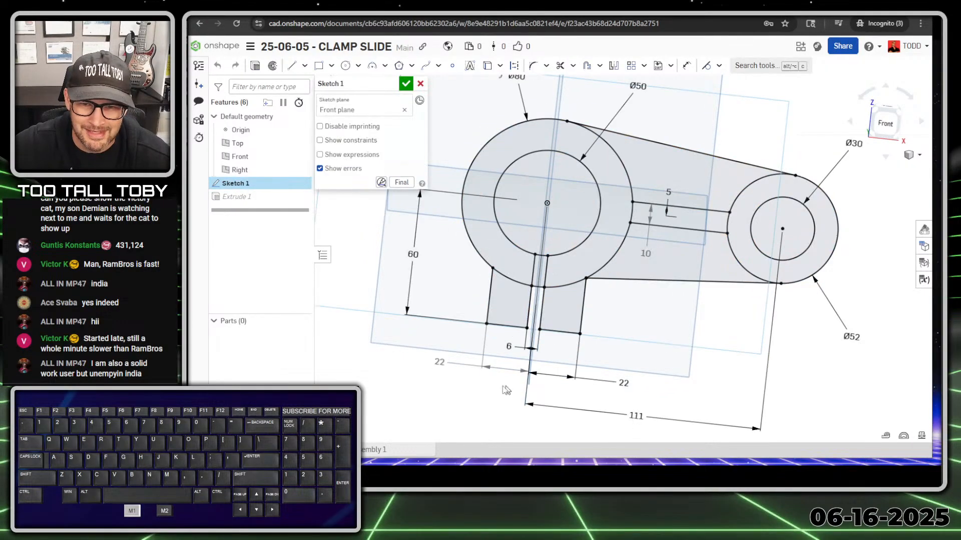
right_drag(516, 306, 529, 303)
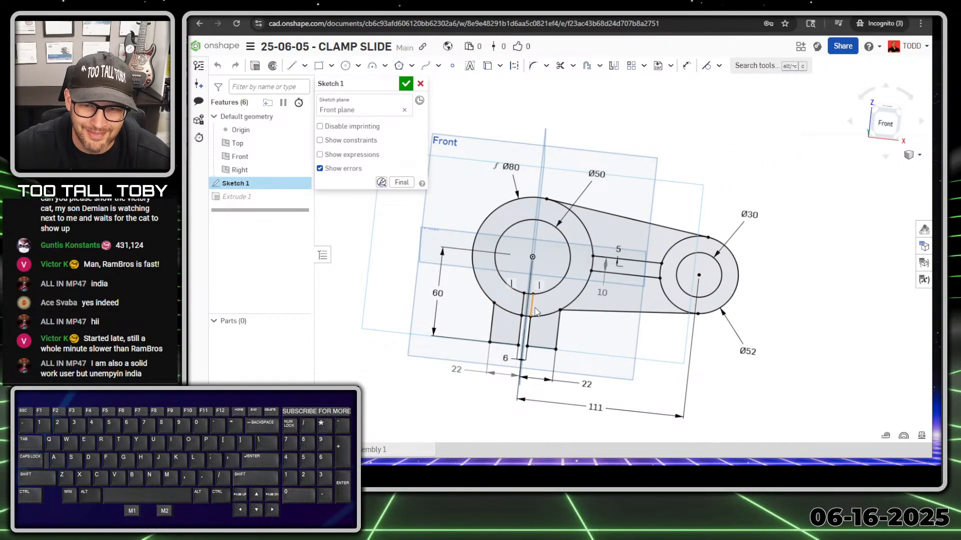
click(406, 83)
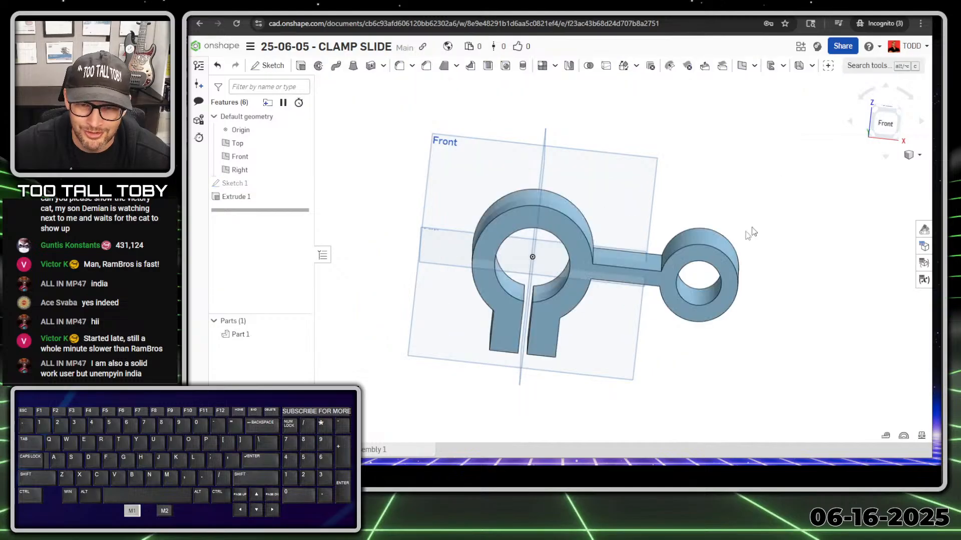
right_drag(732, 238, 700, 248)
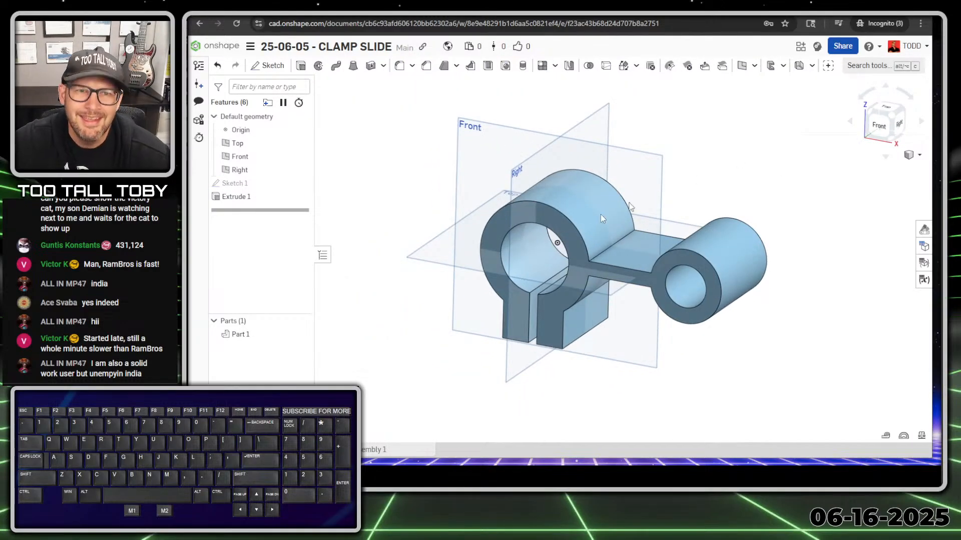
Make Sketch 1 visible on the clamp part.
click(304, 183)
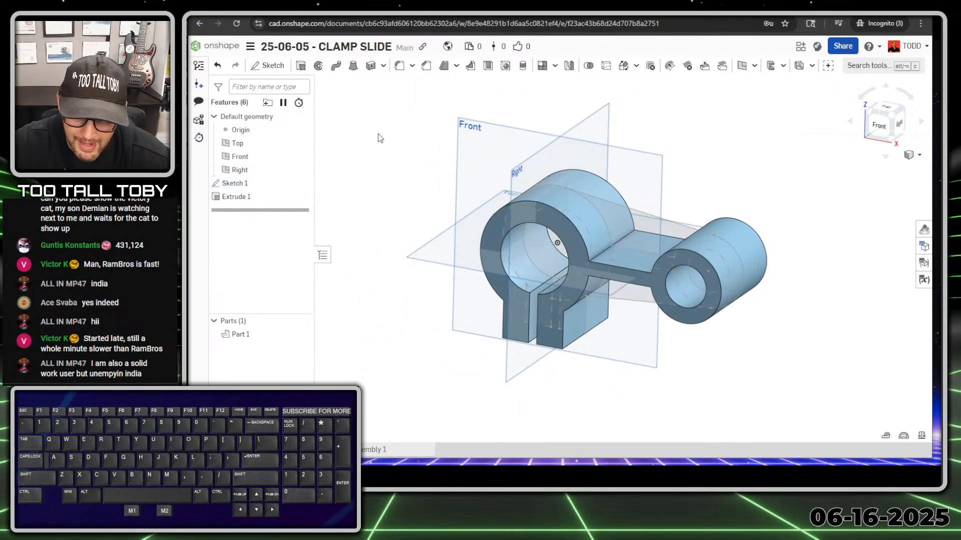
click(300, 183)
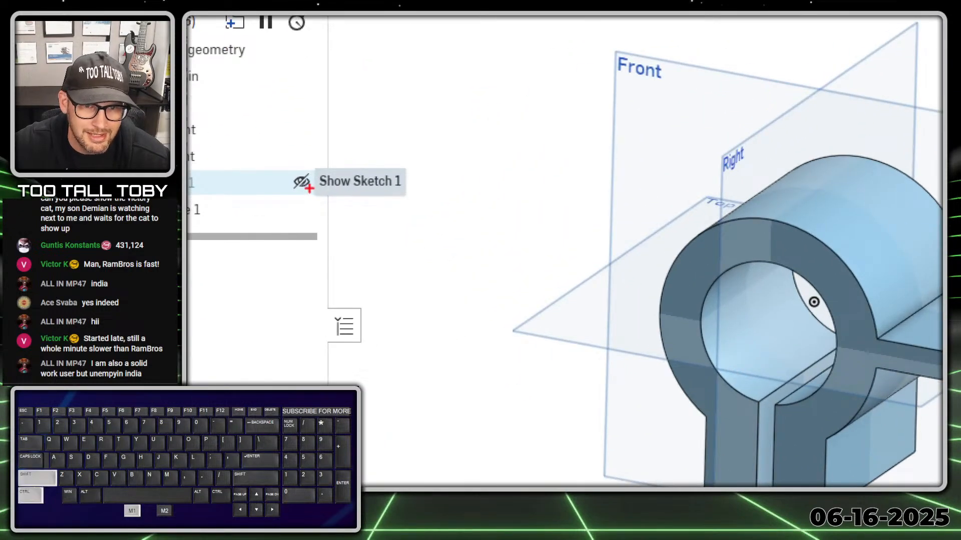
ctrl+drag(305, 187, 350, 223)
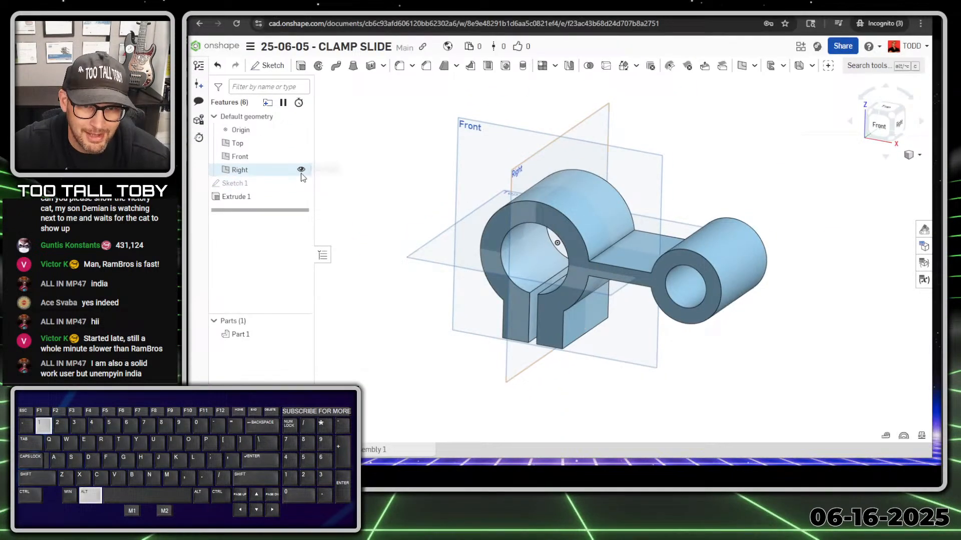
click(300, 183)
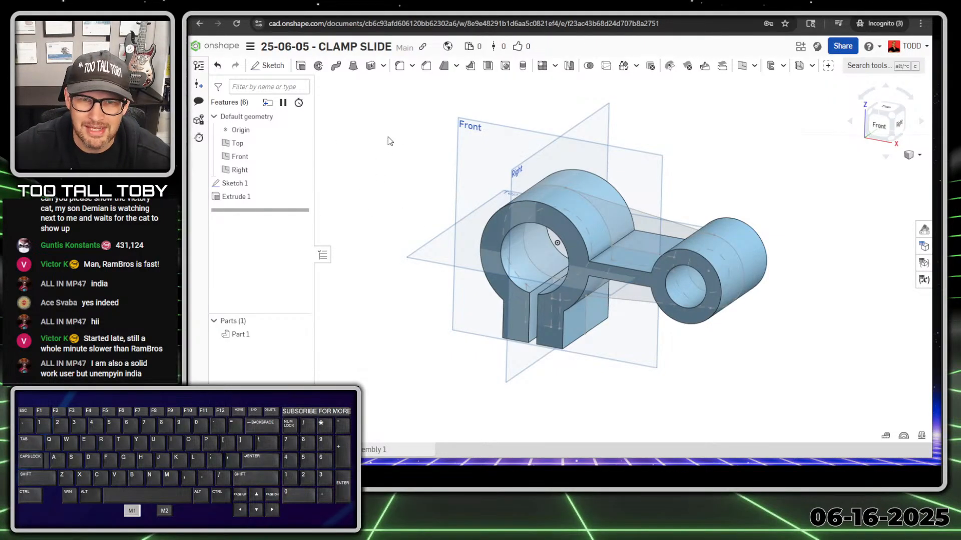
Extrude two Sketch 1 arm regions 10 mm symmetrically, added to the clamp part.
key(s)
click(407, 104)
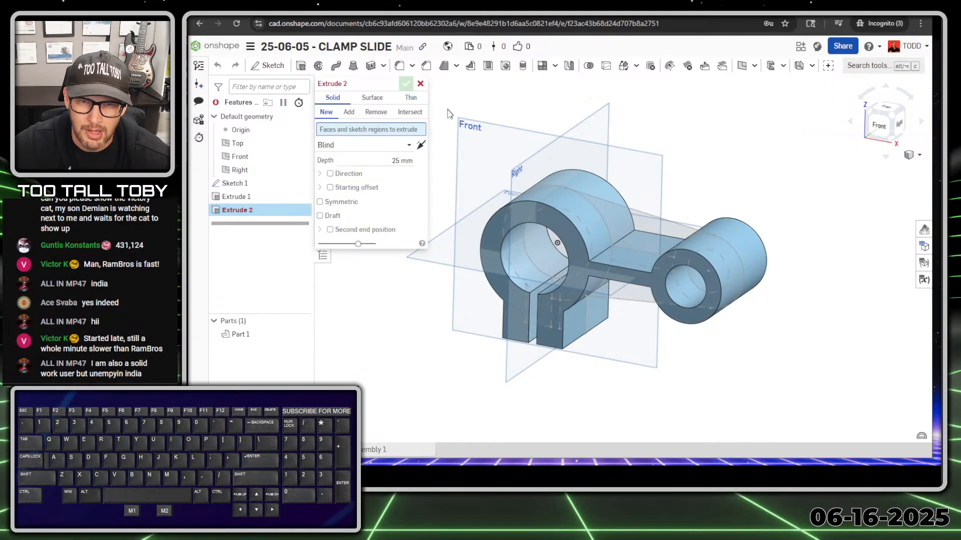
click(639, 236)
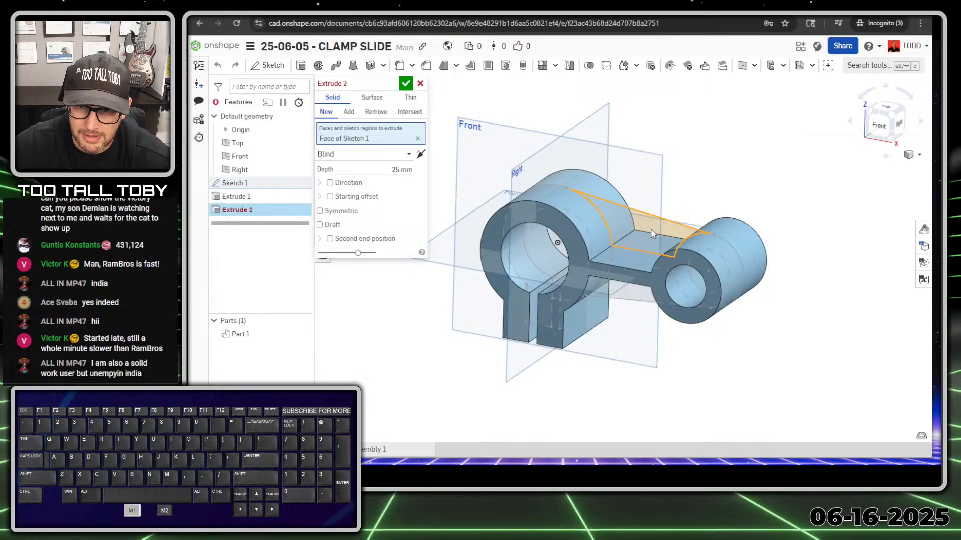
click(621, 297)
click(402, 182)
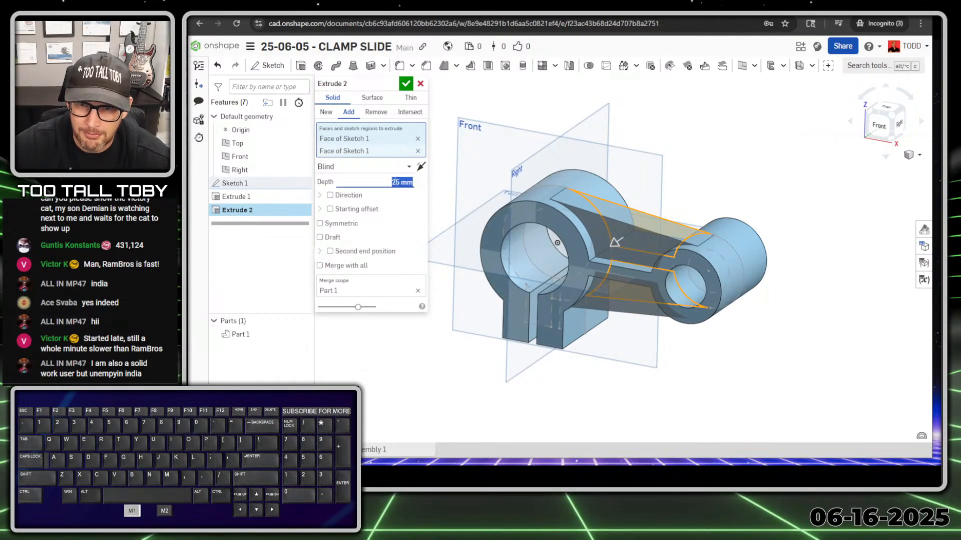
text(10)
key(Return)
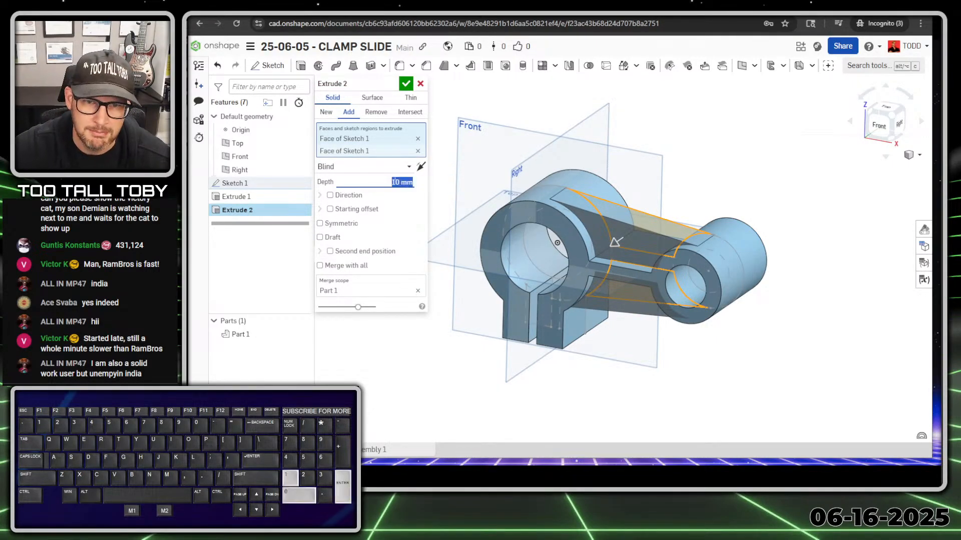
click(333, 226)
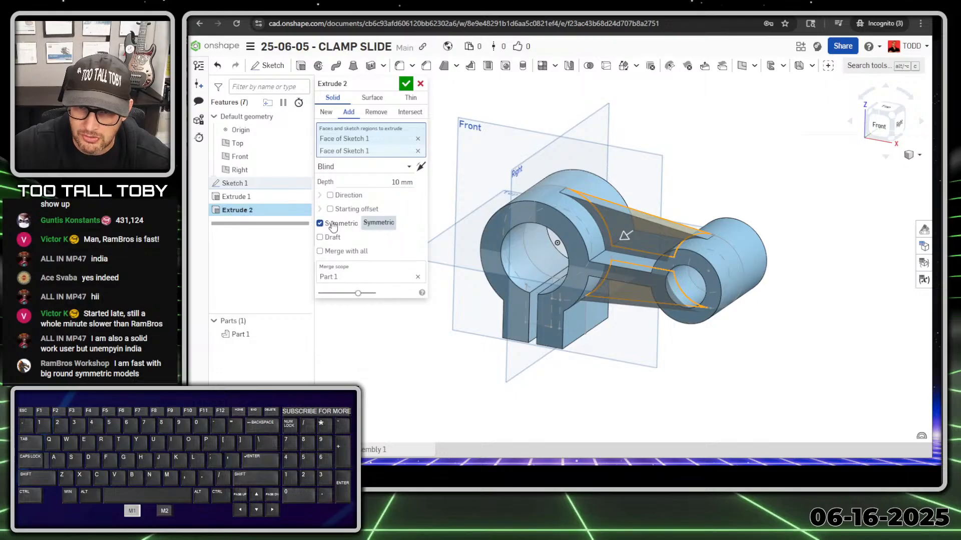
click(408, 84)
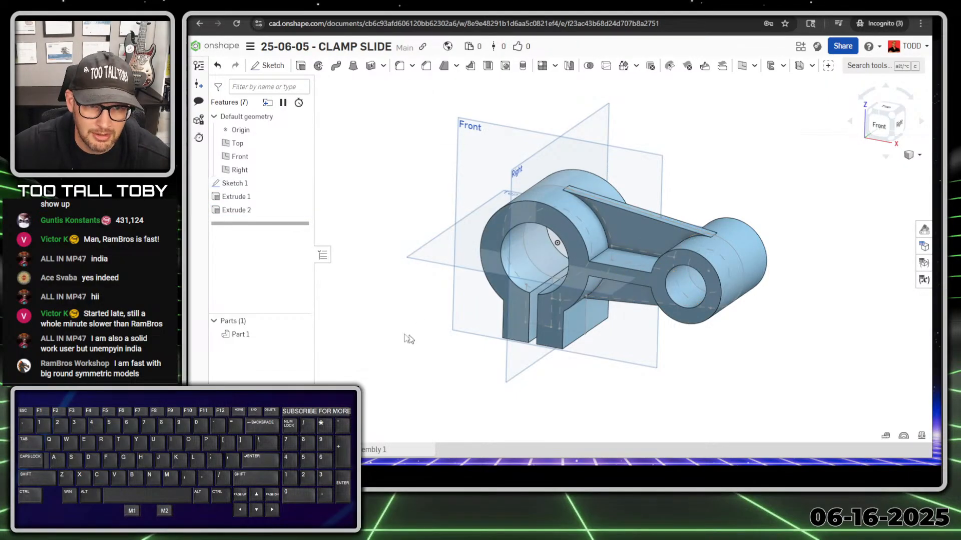
Select the clamp's lower flat face for a new sketch.
right_drag(408, 338, 378, 330)
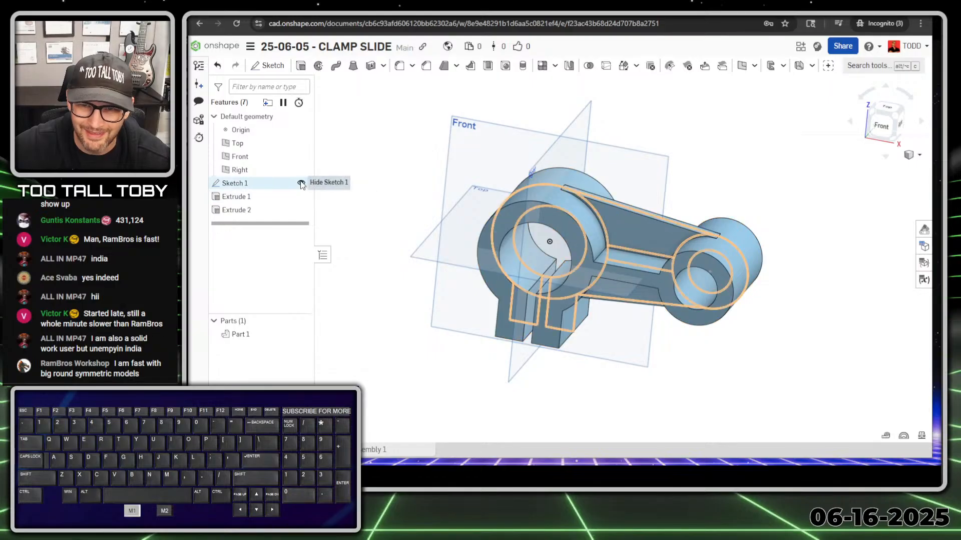
right_drag(648, 398, 530, 339)
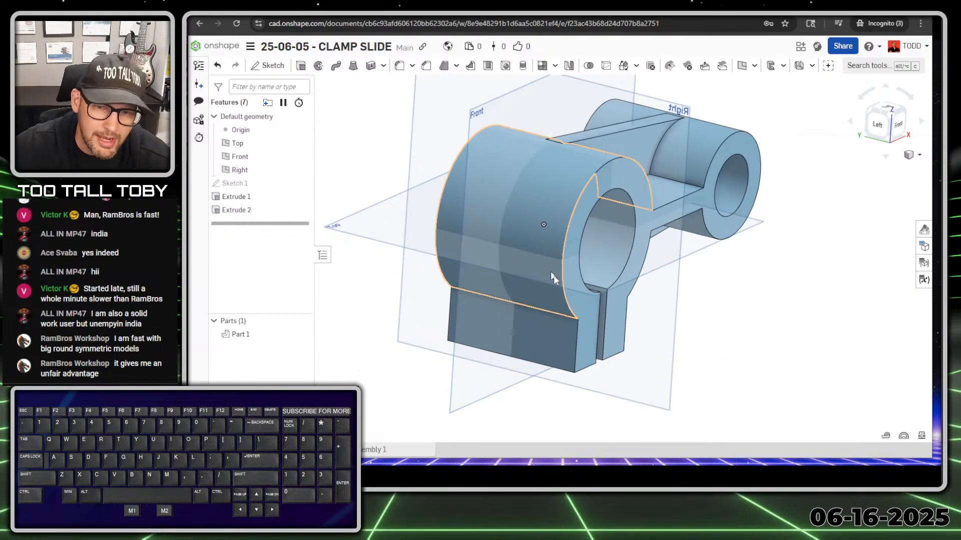
click(531, 341)
Start a sketch on the selected face and place the hole-location point.
key(s)
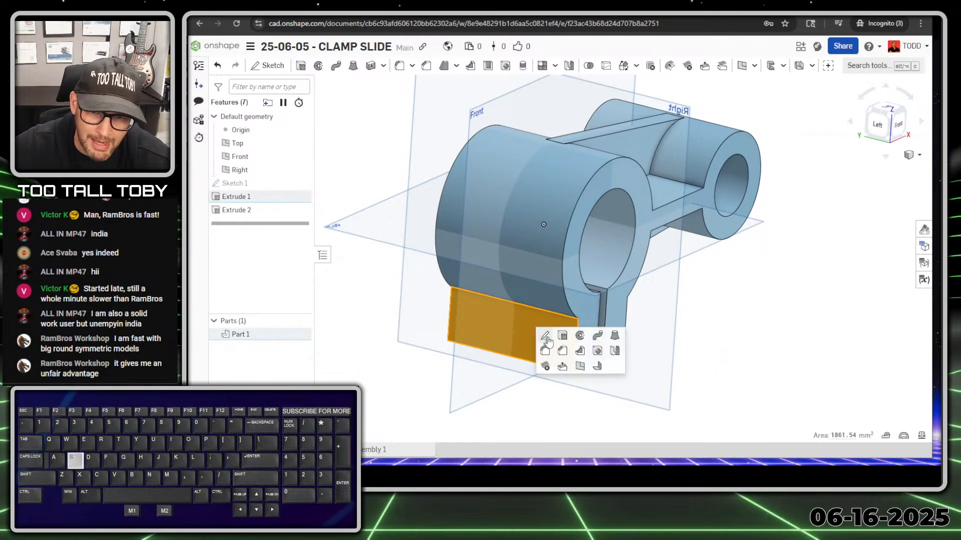
click(540, 334)
key(s)
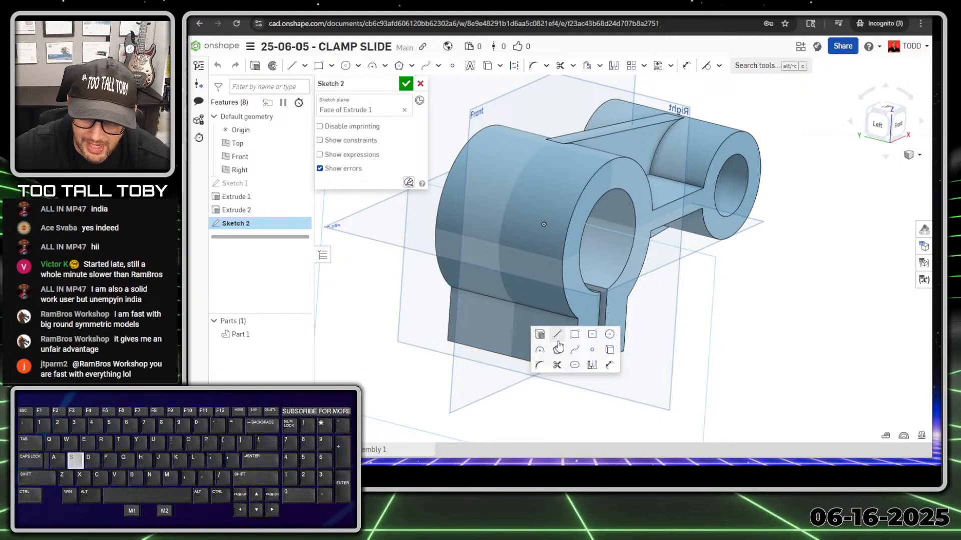
click(592, 349)
key(n)
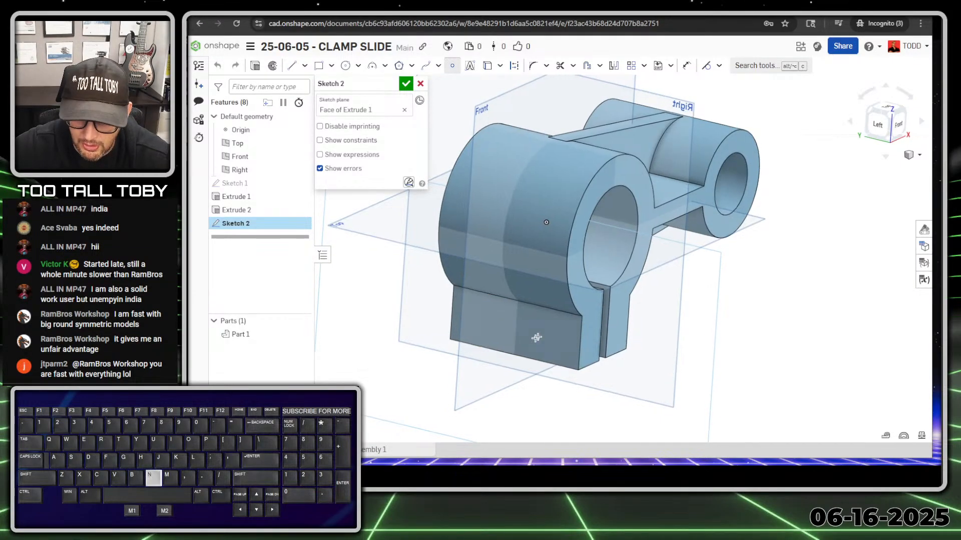
click(633, 247)
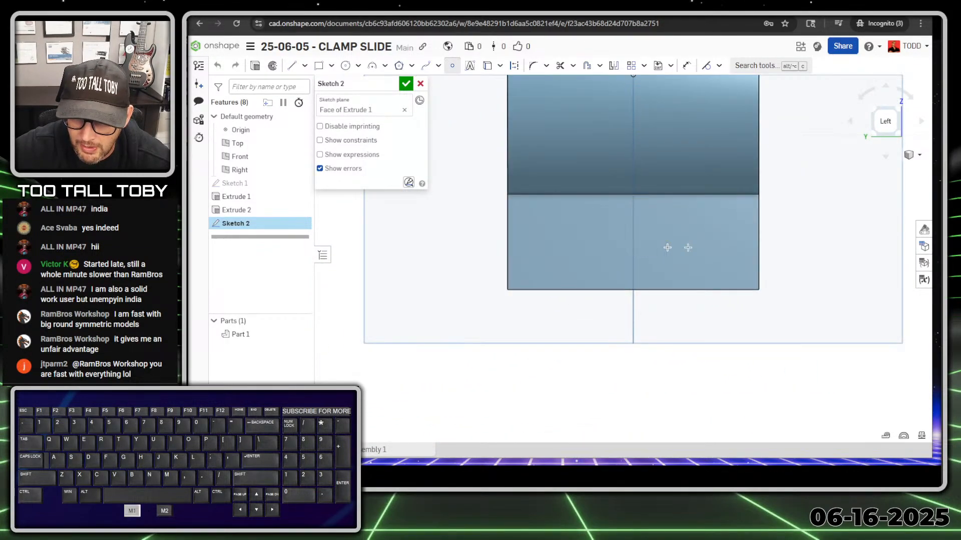
Dimension the point 14 mm from the face's bottom edge and accept the sketch.
key(s)
click(766, 251)
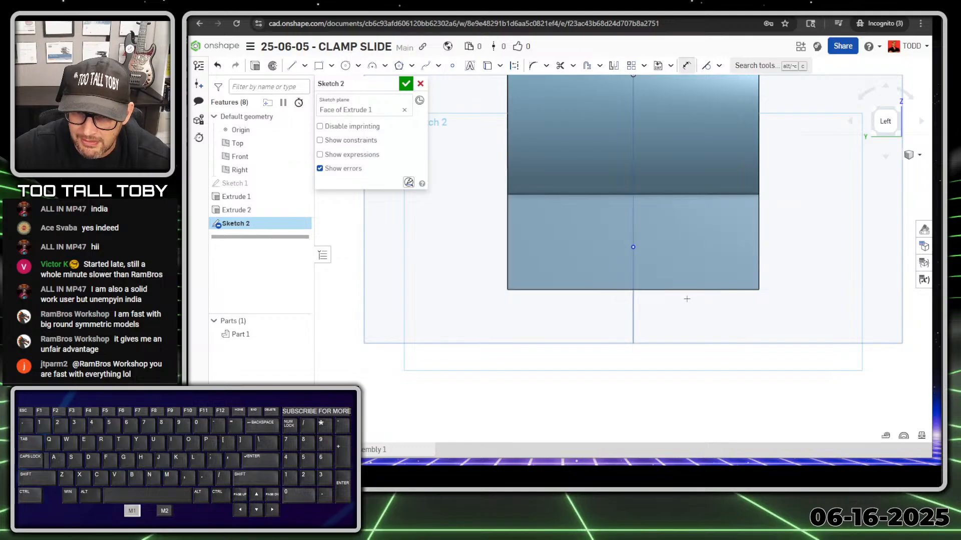
click(720, 289)
click(633, 247)
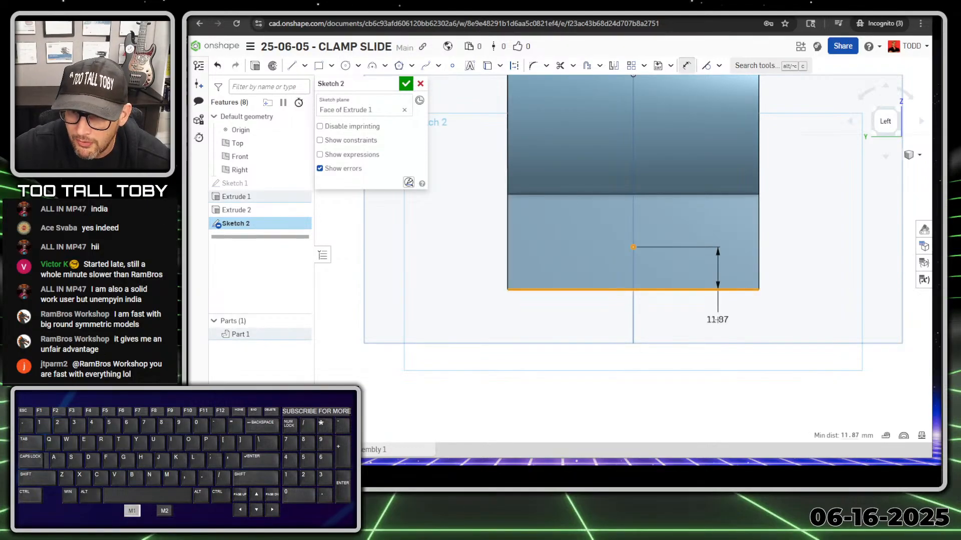
click(718, 321)
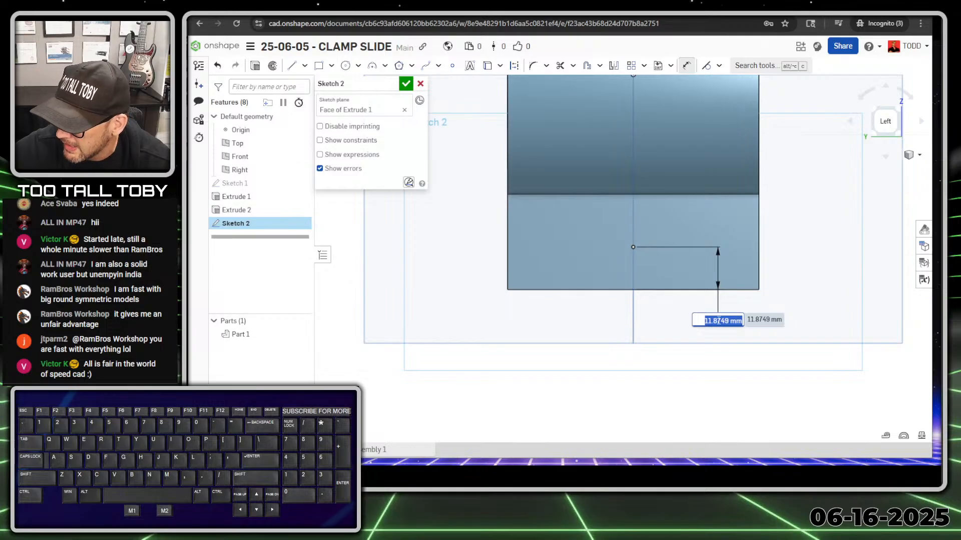
text(14)
key(Return)
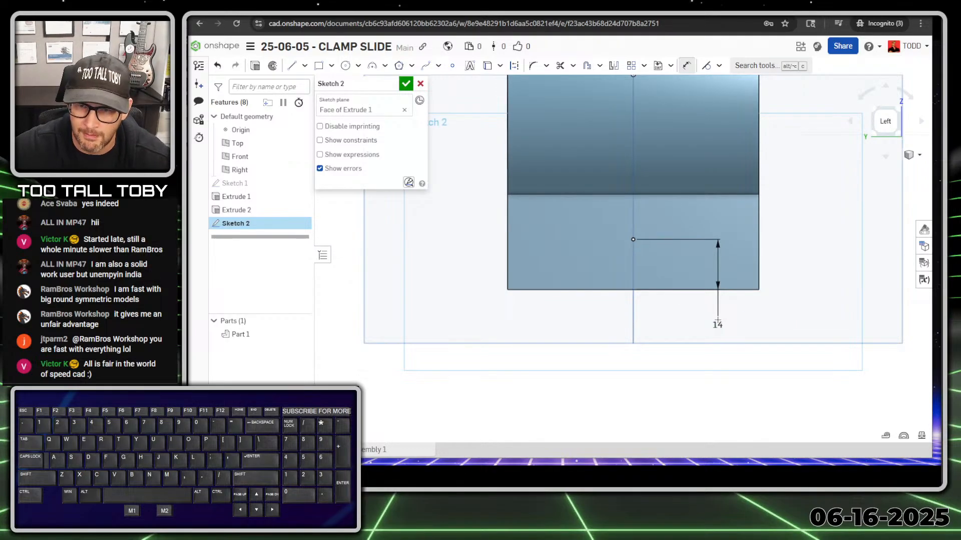
scroll(719, 321, down, 2)
right_drag(735, 241, 710, 262)
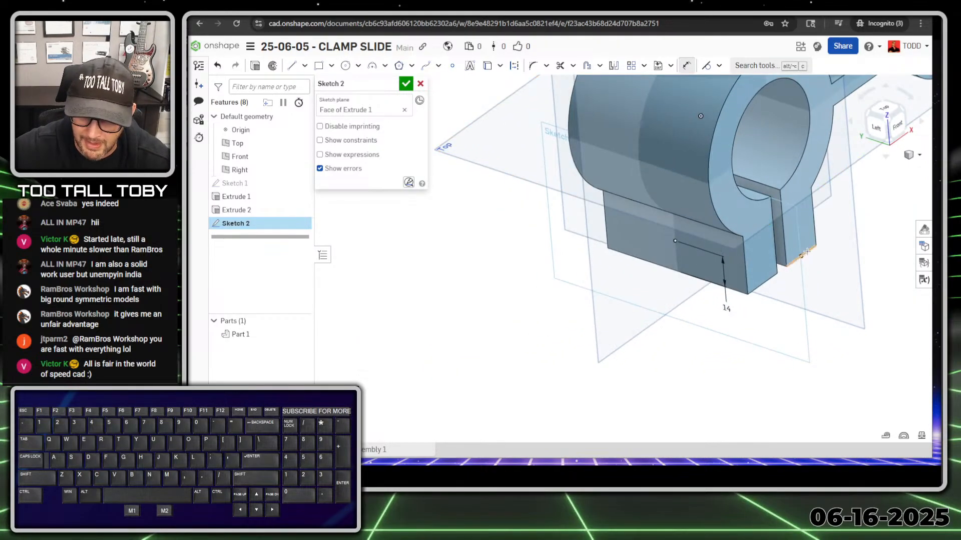
click(406, 83)
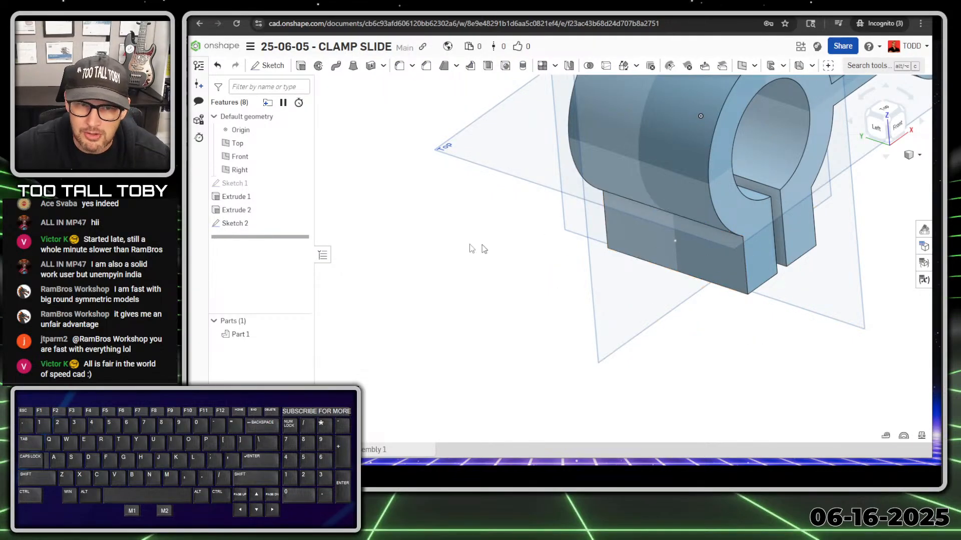
Rename Sketch 2 to 'POINT for HOLE LOCATION' and select it.
click(242, 222)
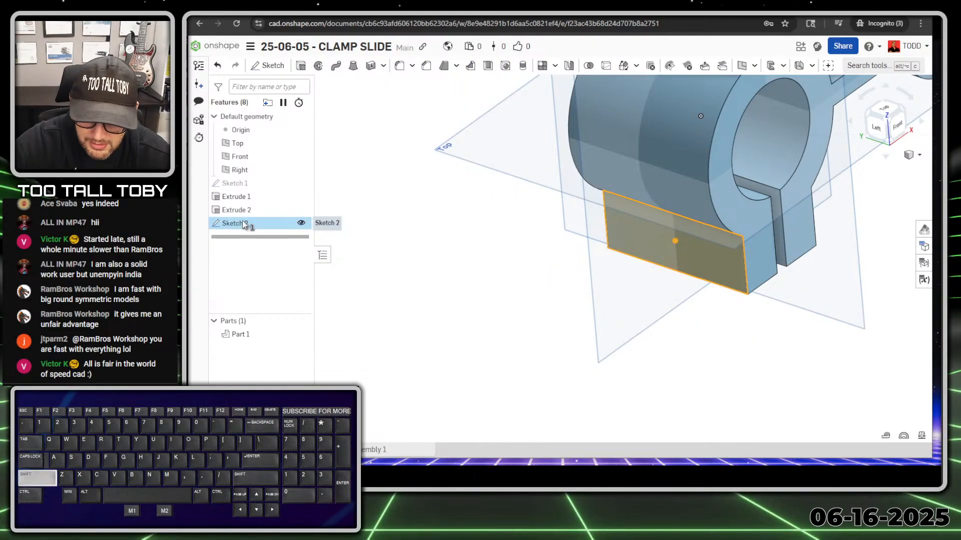
key(shift+n)
text(POINT )
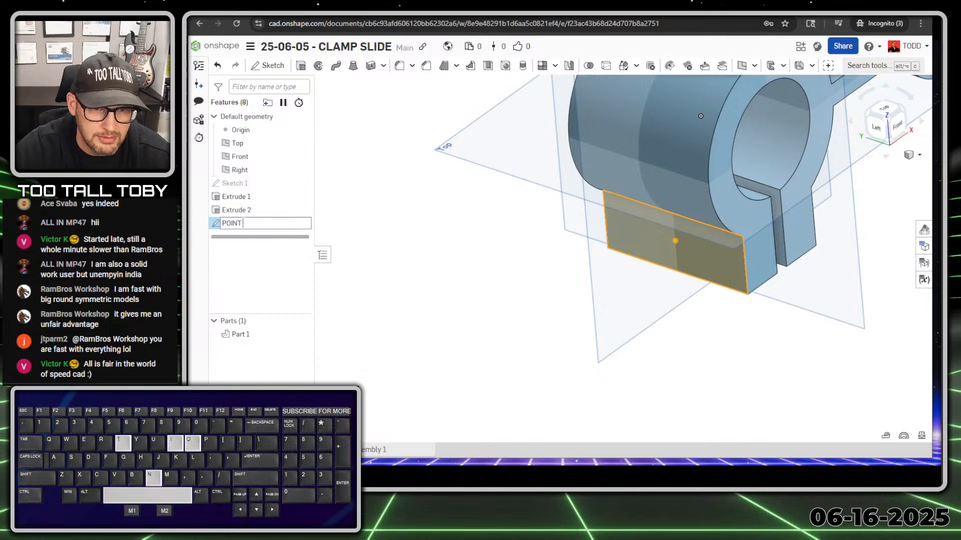
text(for HOLE LOCATION)
key(Return)
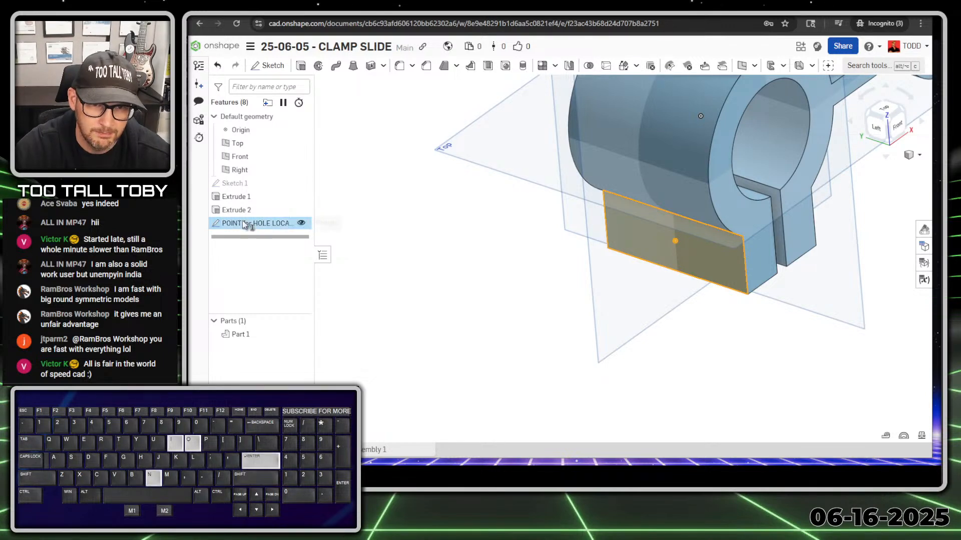
click(392, 299)
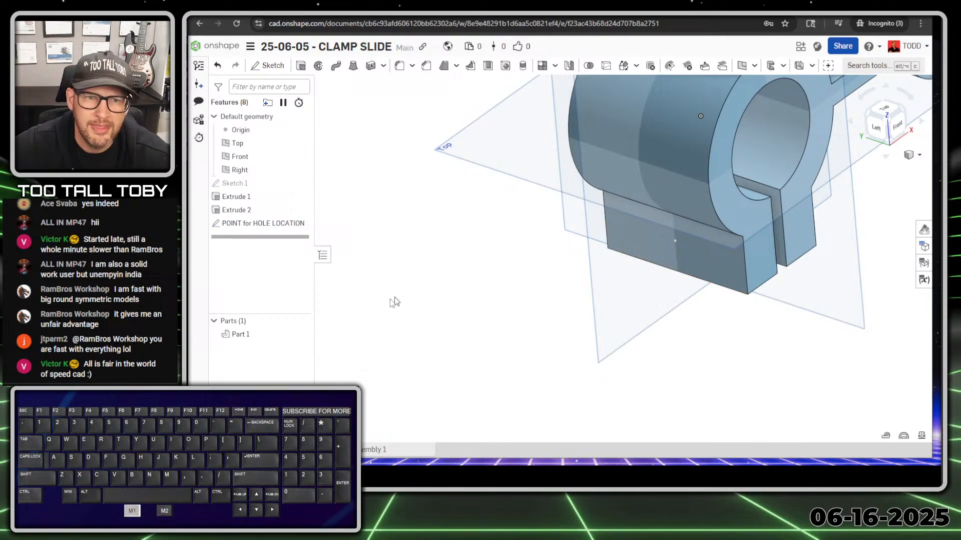
click(247, 223)
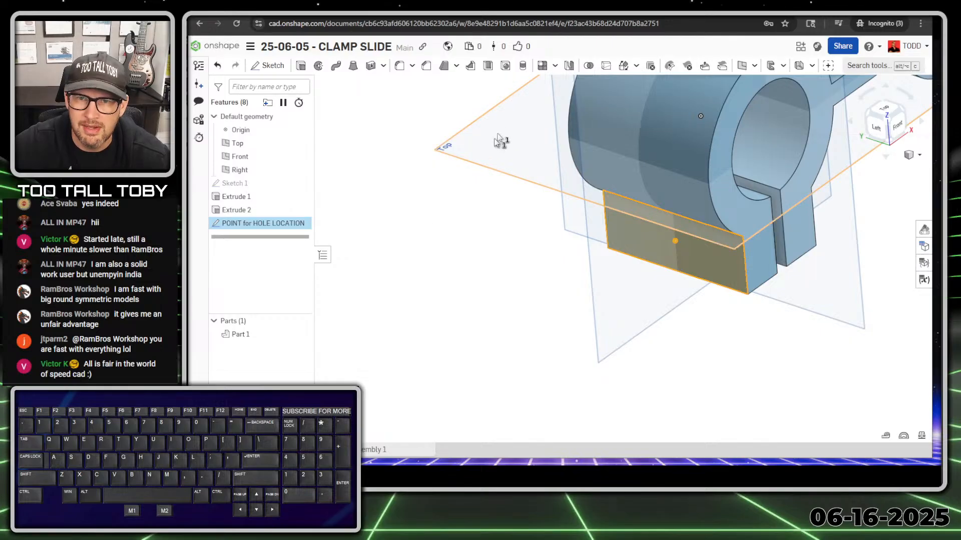
Try the Hole tool at the sketch point, then cancel it.
click(506, 66)
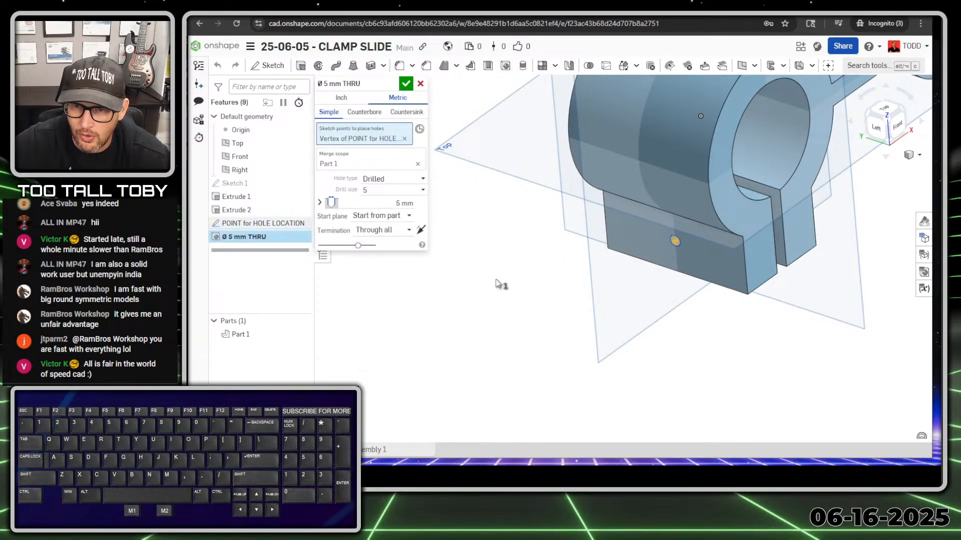
middle_drag(578, 342, 646, 278)
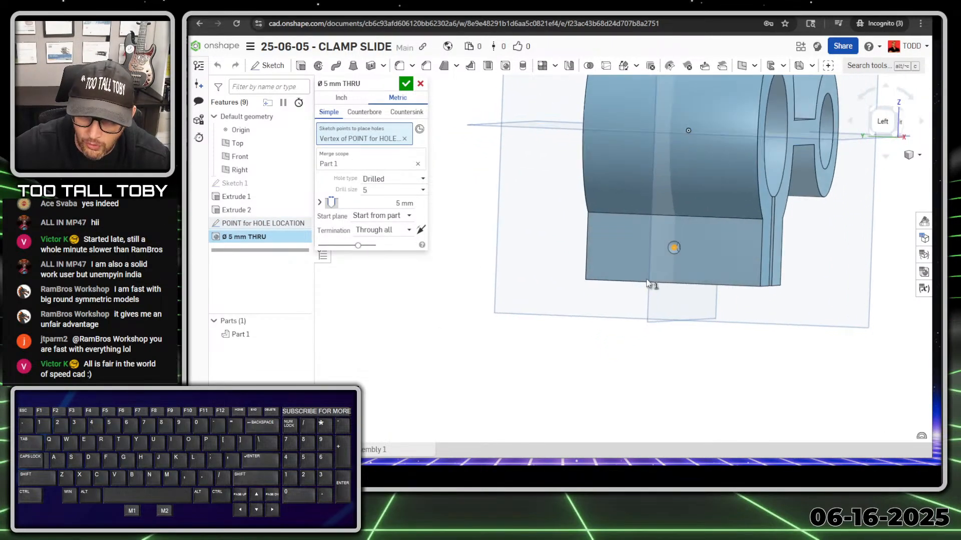
scroll(680, 249, up, 4)
scroll(697, 243, up, 2)
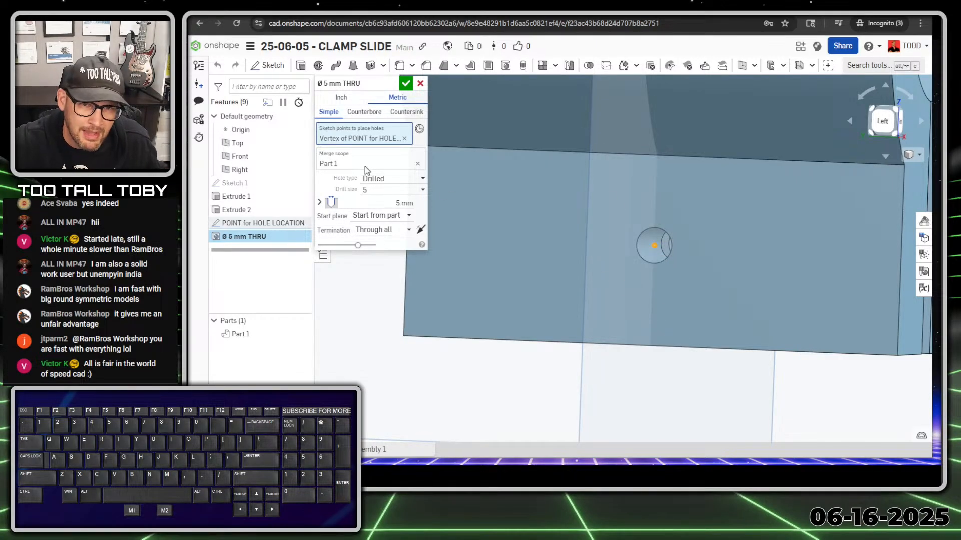
click(420, 84)
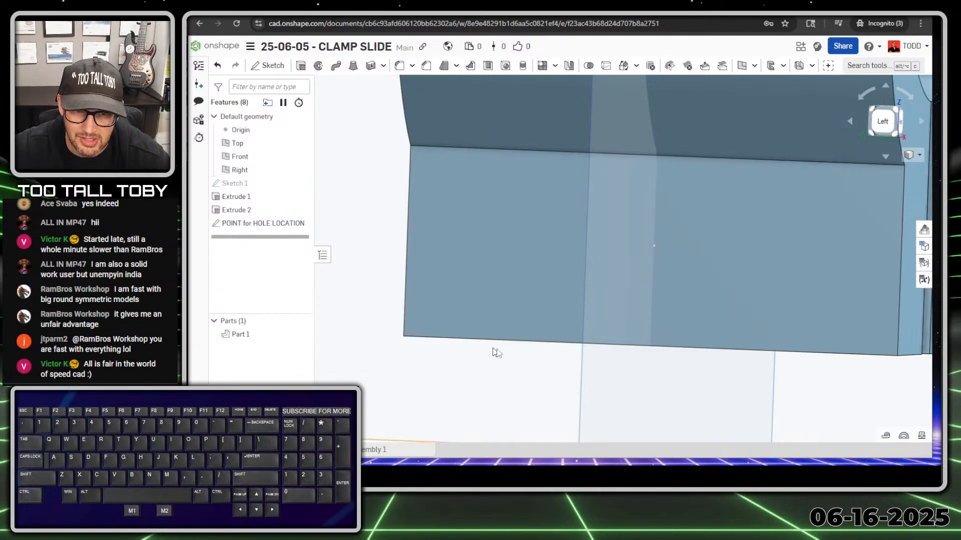
Add two more points to the POINT for HOLE LOCATION sketch and start a hole at all three.
scroll(497, 353, down, 3)
double_click(261, 223)
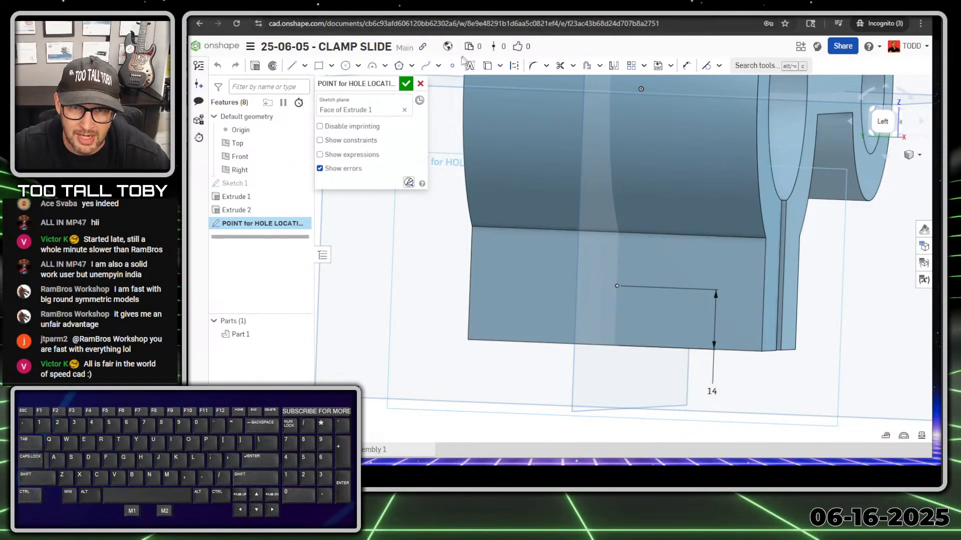
click(453, 66)
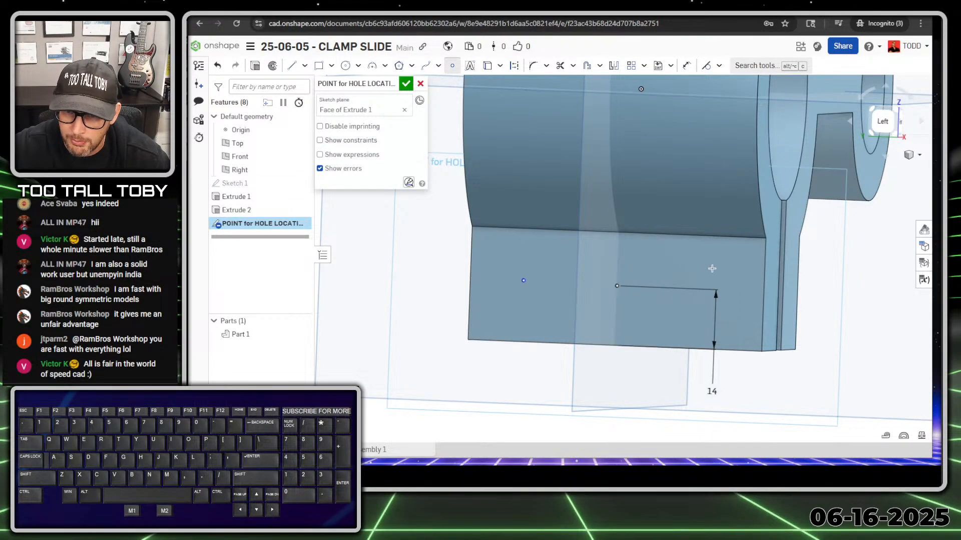
click(406, 84)
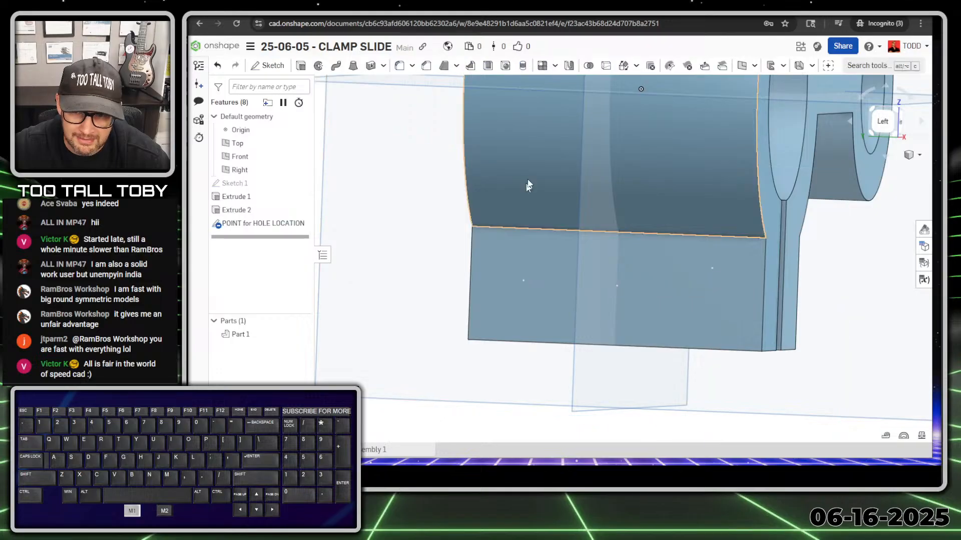
click(242, 226)
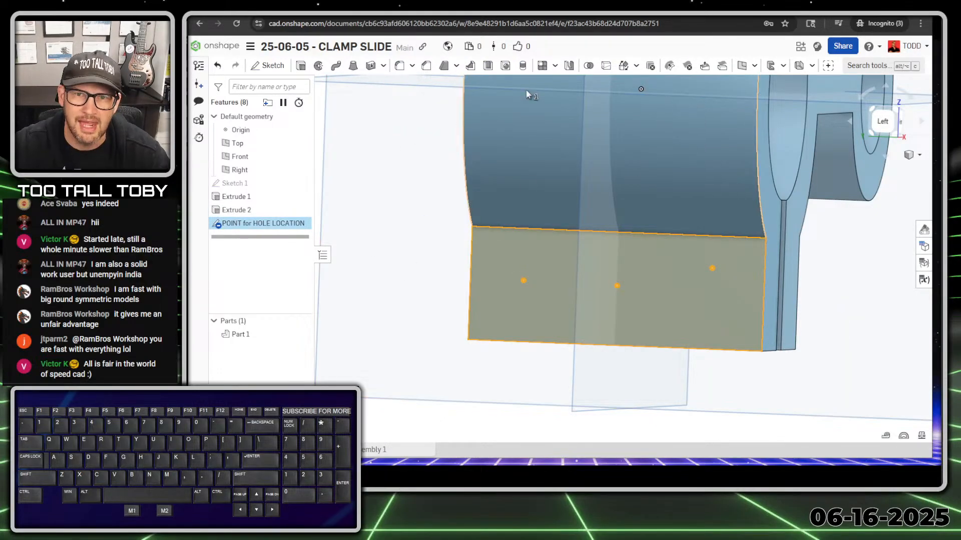
click(505, 67)
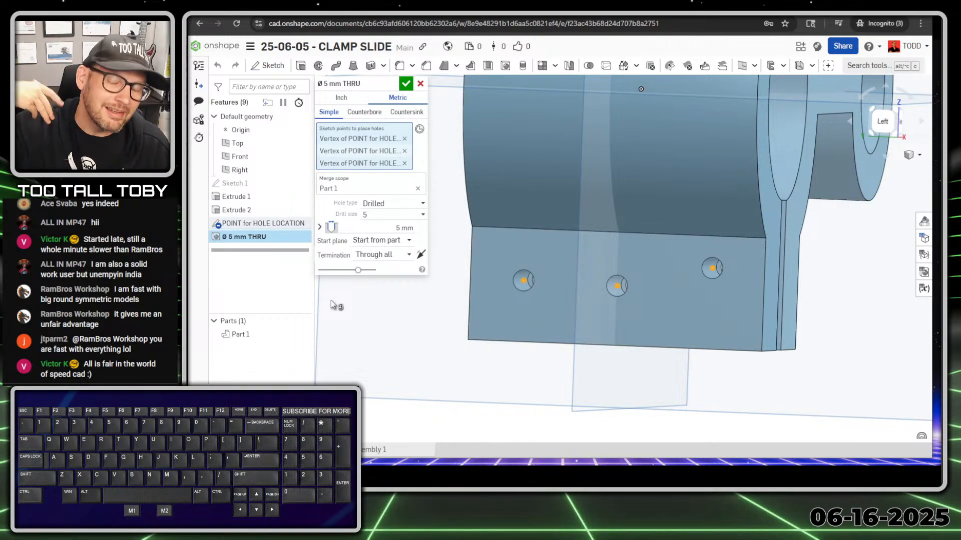
Cancel the three-hole feature and delete the two extra points from the POINT for HOLE LOCATION sketch.
click(421, 84)
click(385, 212)
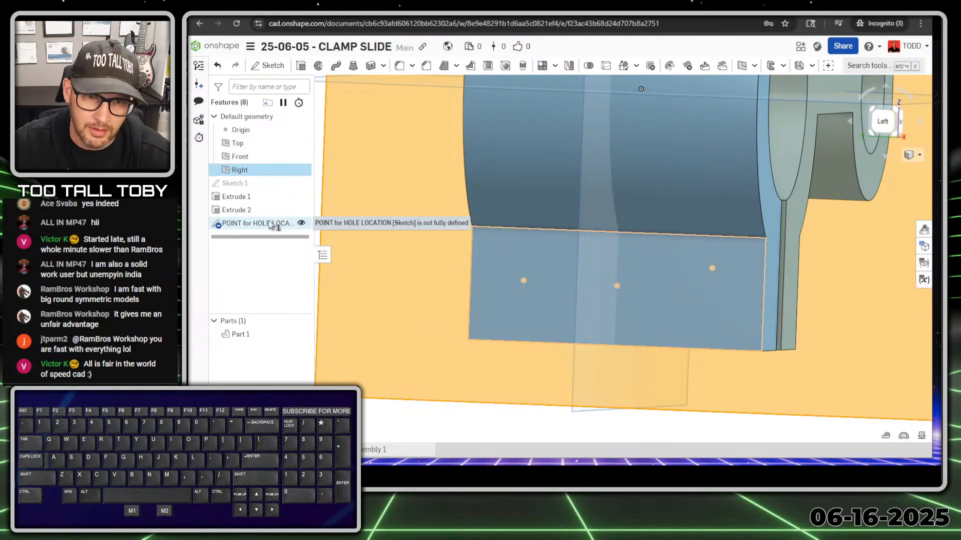
double_click(271, 224)
click(523, 281)
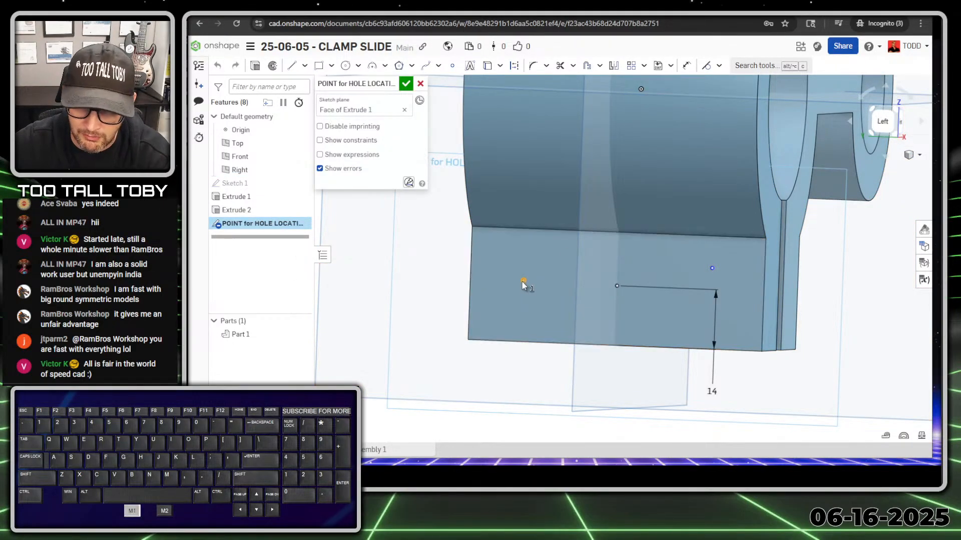
key(Delete)
click(712, 269)
key(Delete)
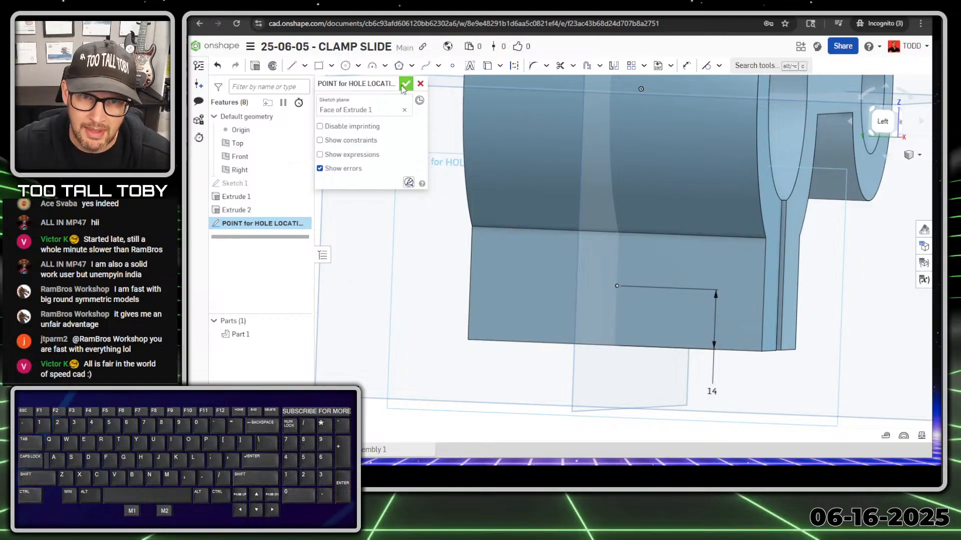
key(Return)
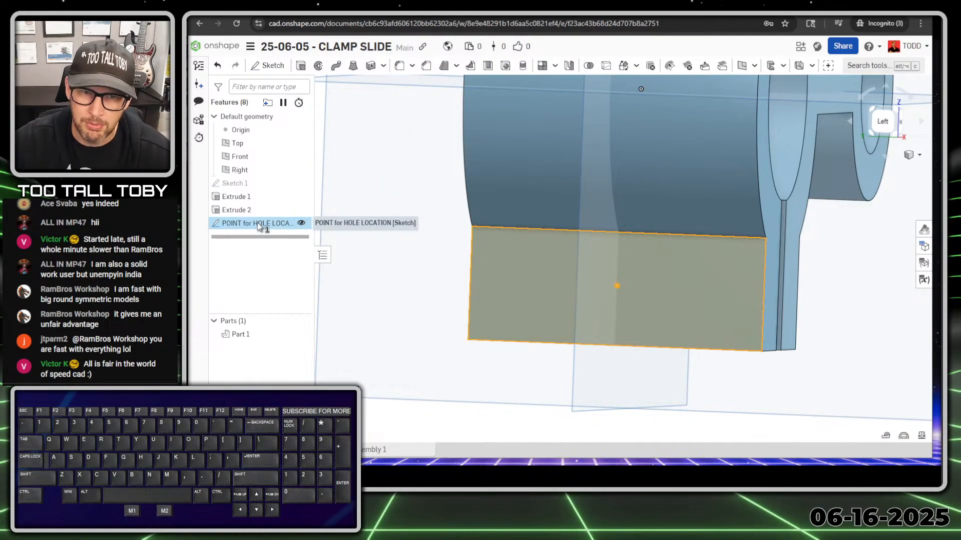
Start a counterbored hole at the lone point and select its 5 mm diameter.
click(505, 65)
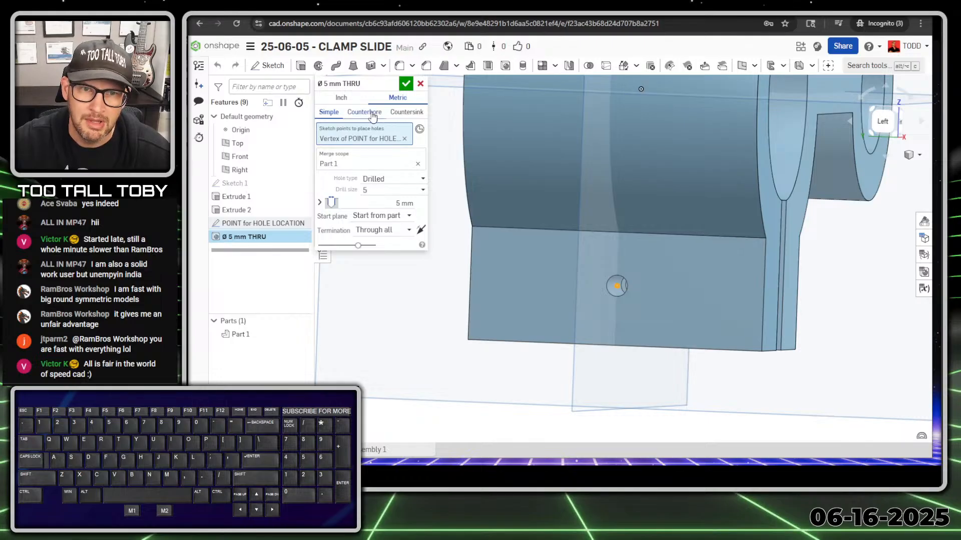
click(373, 114)
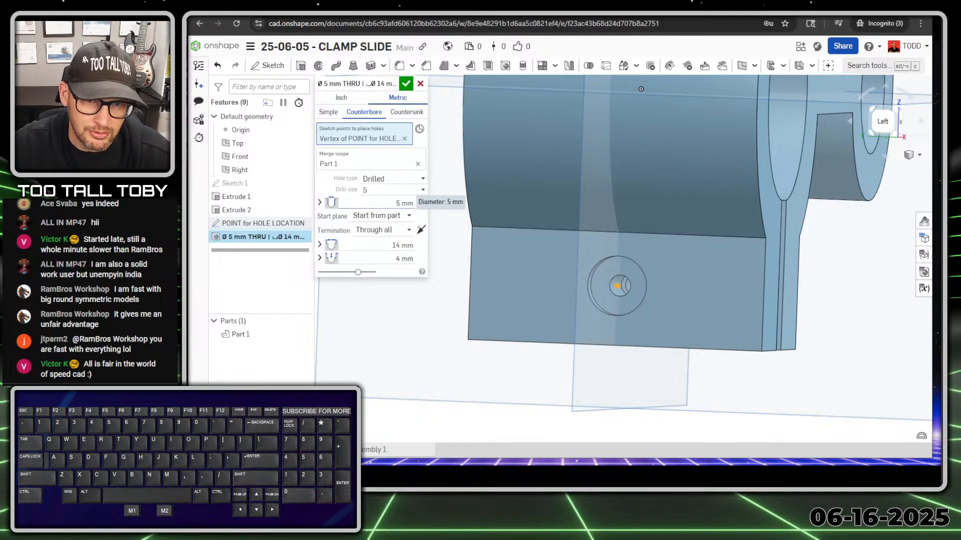
click(403, 203)
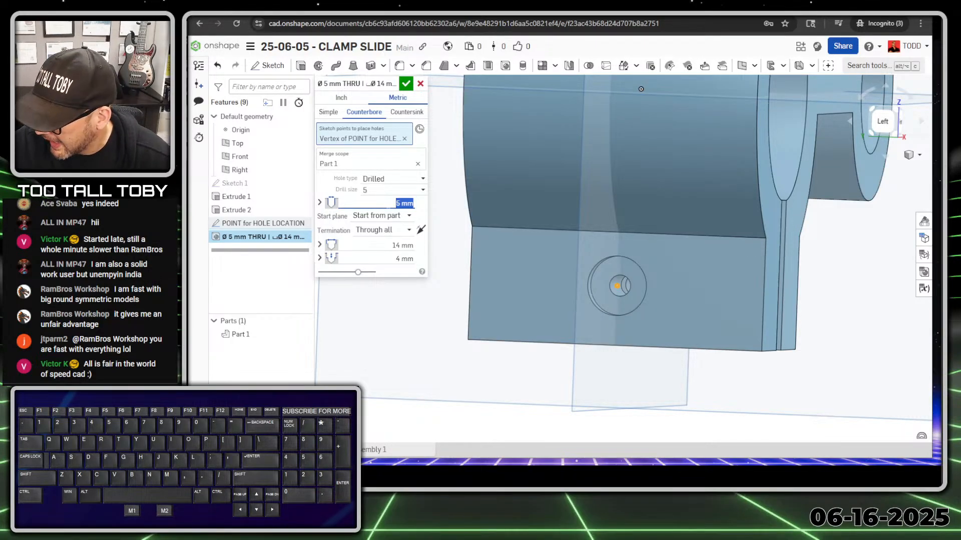
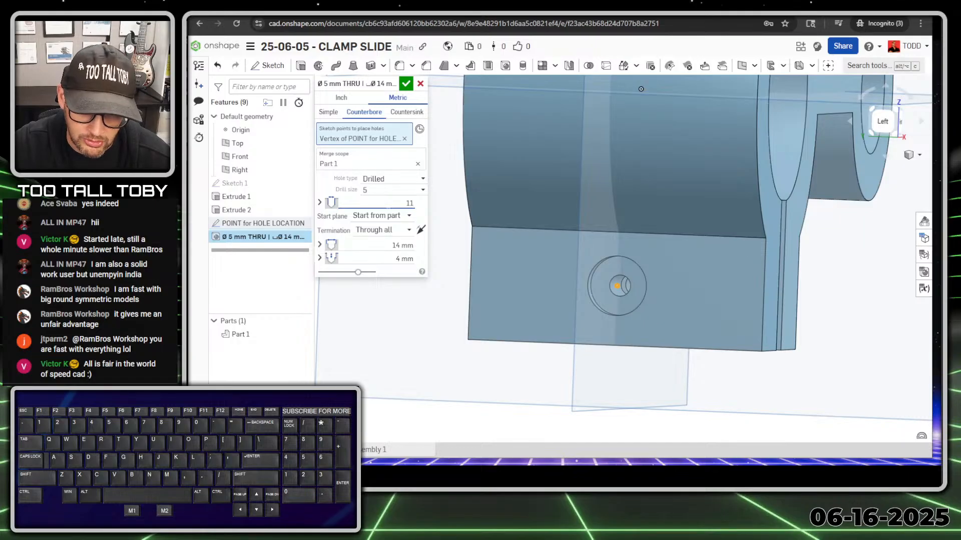
Give the hole an 11 mm diameter and a 16 mm counterbore 10 mm deep, then accept it.
key(Tab)
key(Tab)
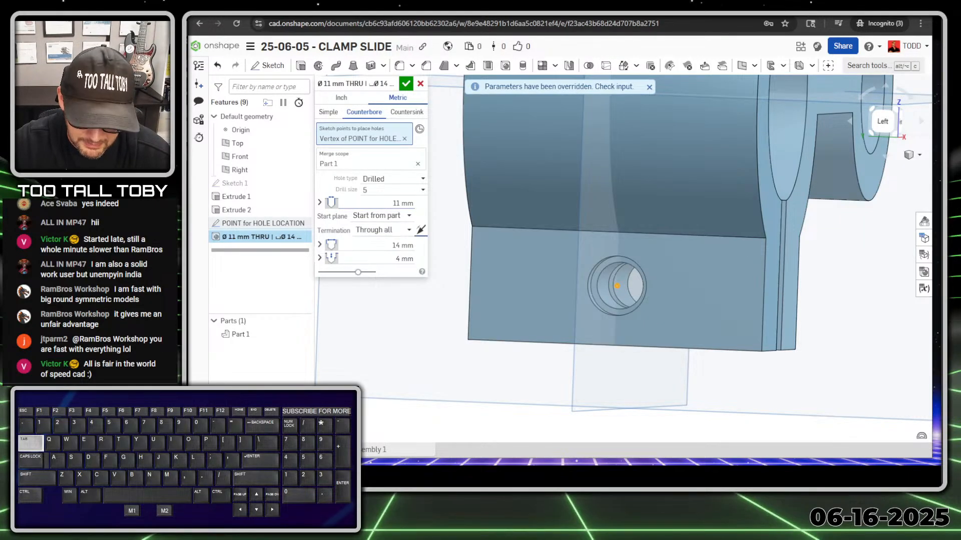
key(Tab)
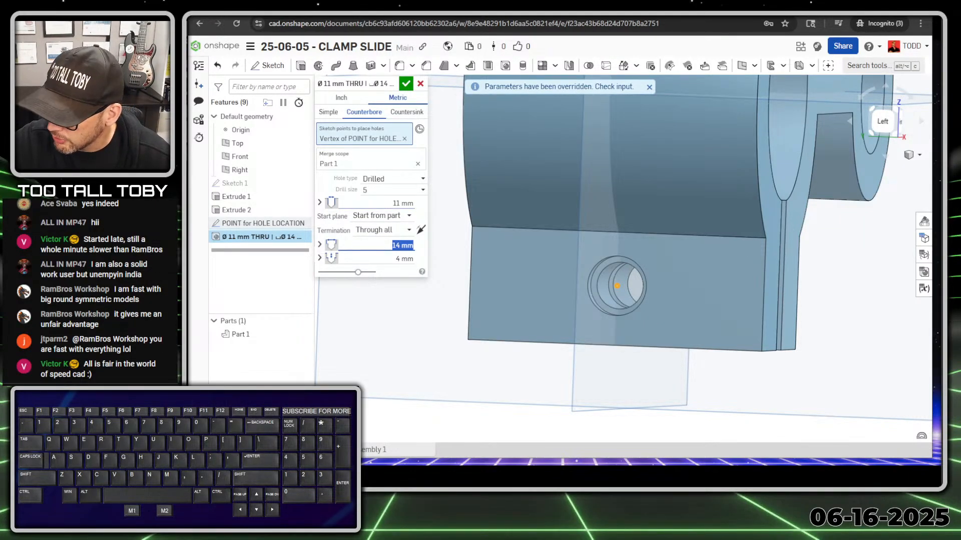
text(16)
key(Tab)
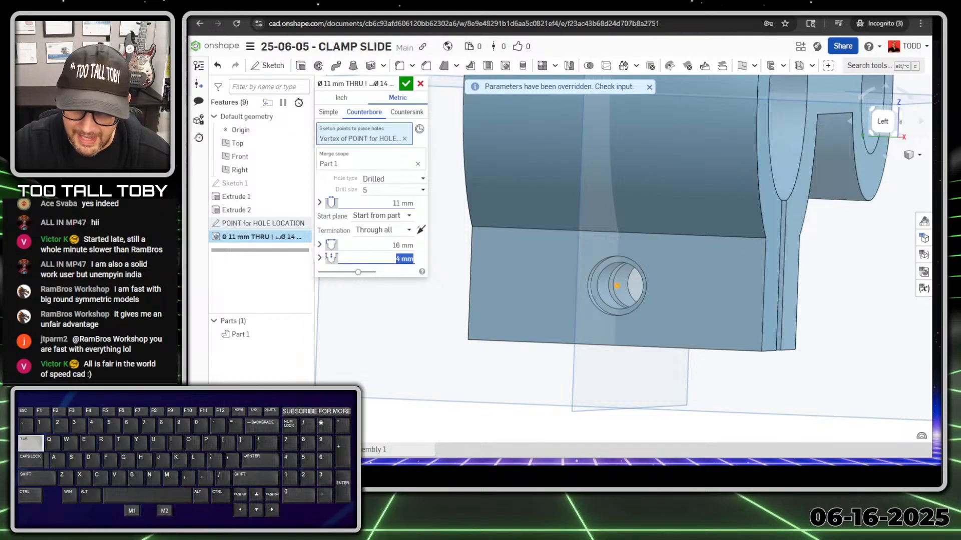
text(10)
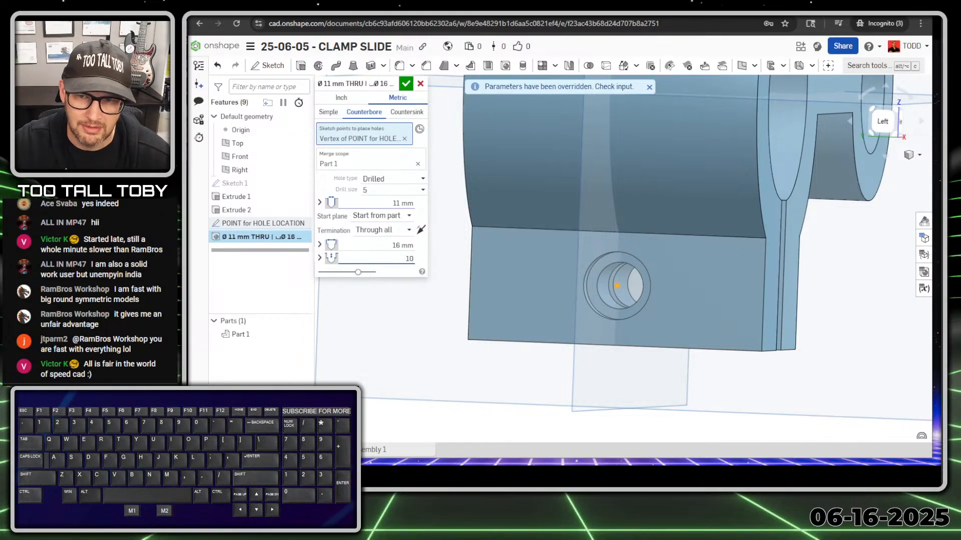
key(Tab)
middle_drag(656, 345, 592, 349)
right_drag(591, 350, 730, 353)
scroll(729, 354, down, 2)
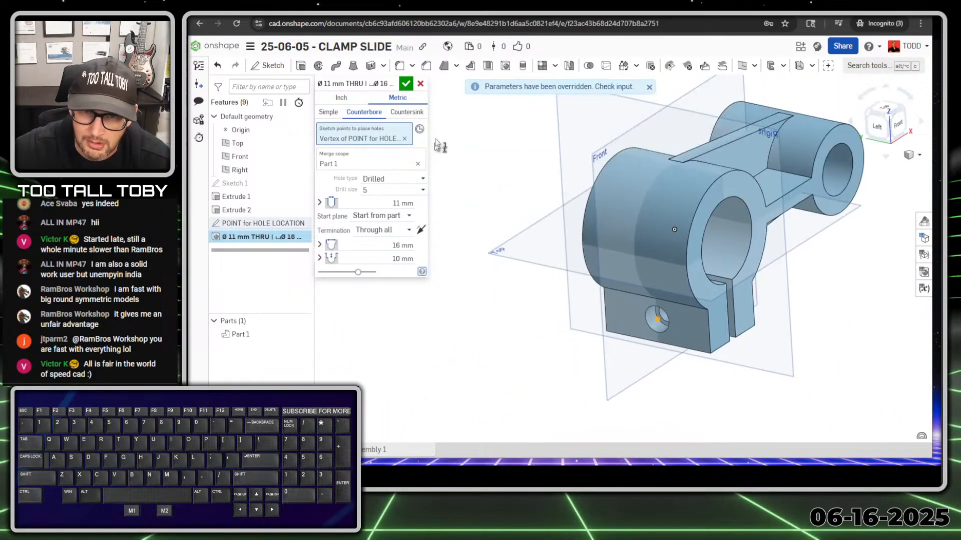
click(406, 84)
right_drag(756, 428, 568, 375)
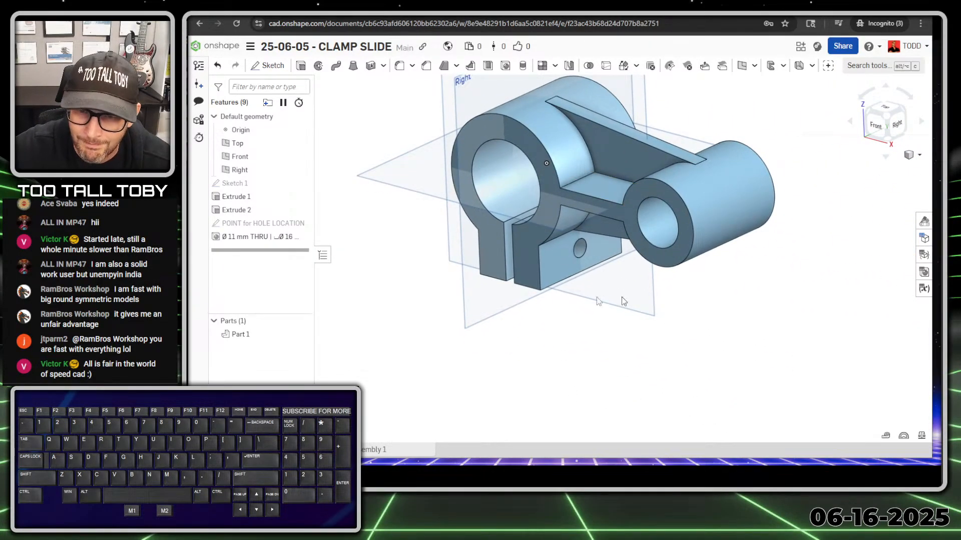
Start a sketch on the hole's face and draw a 17 mm hexagon.
scroll(607, 202, up, 3)
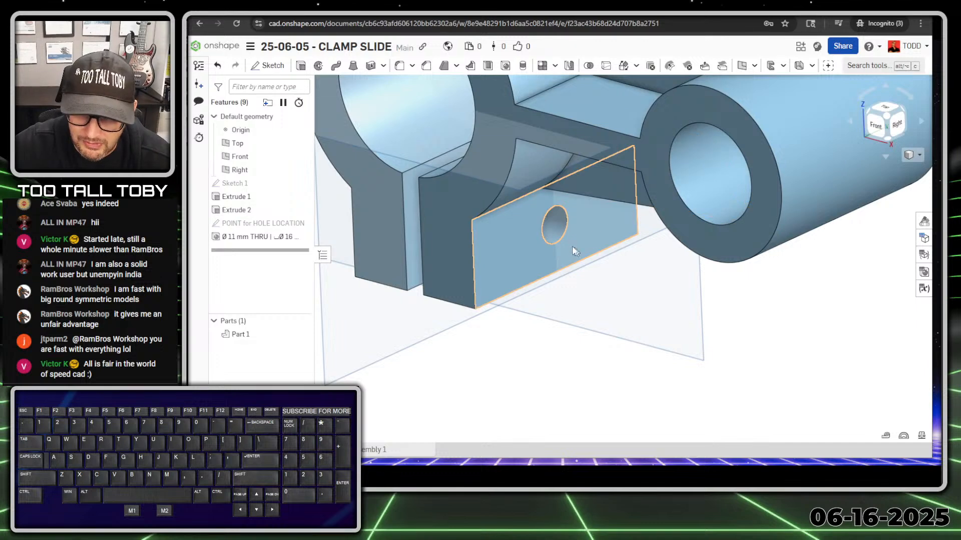
click(520, 261)
key(s)
click(533, 243)
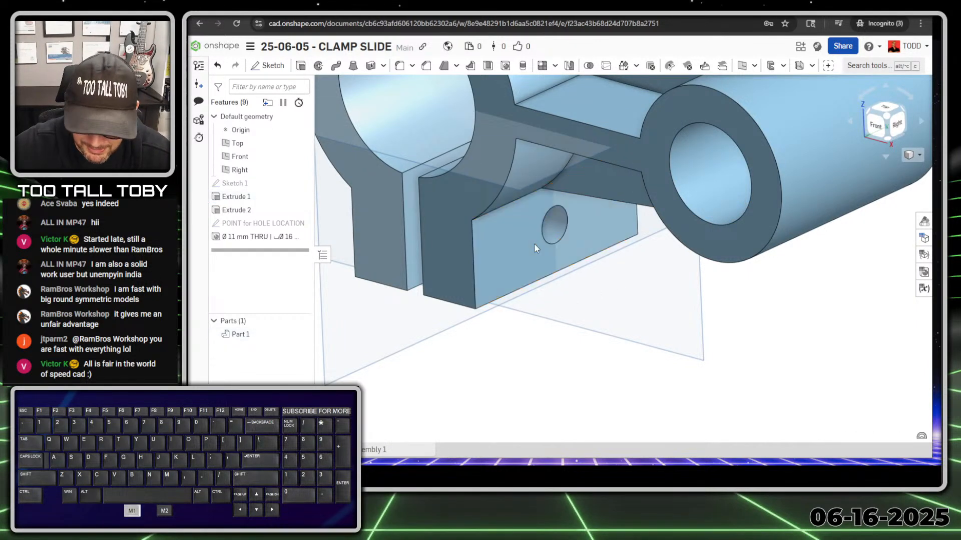
key(n)
key(s)
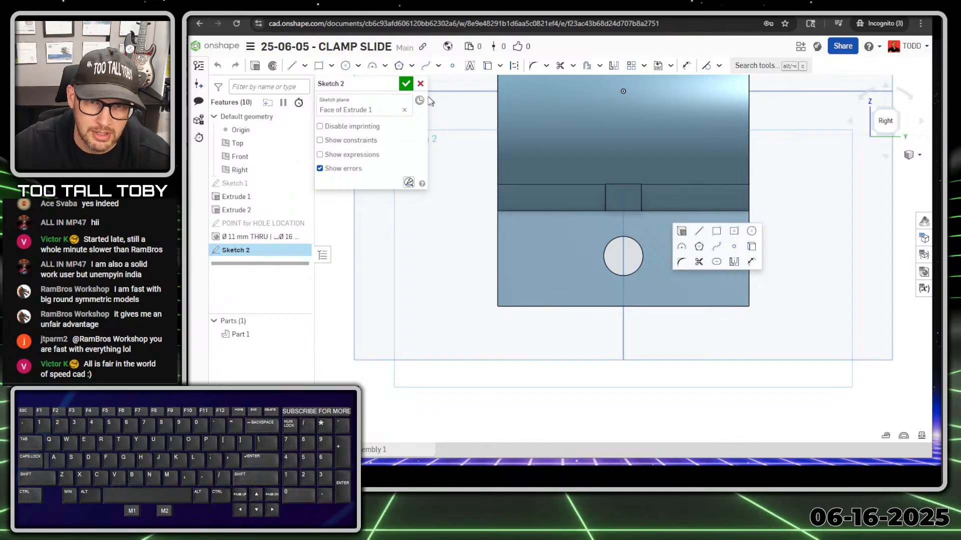
click(397, 69)
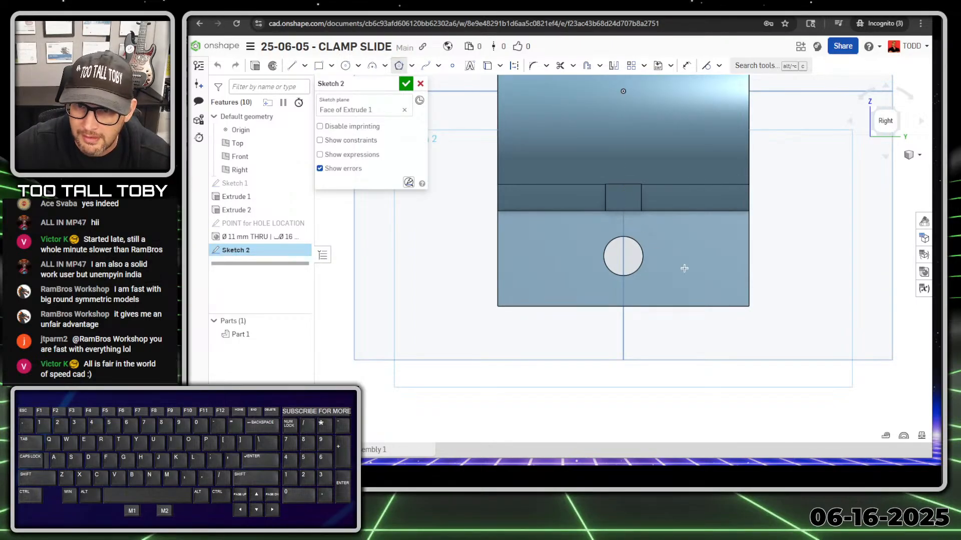
click(690, 268)
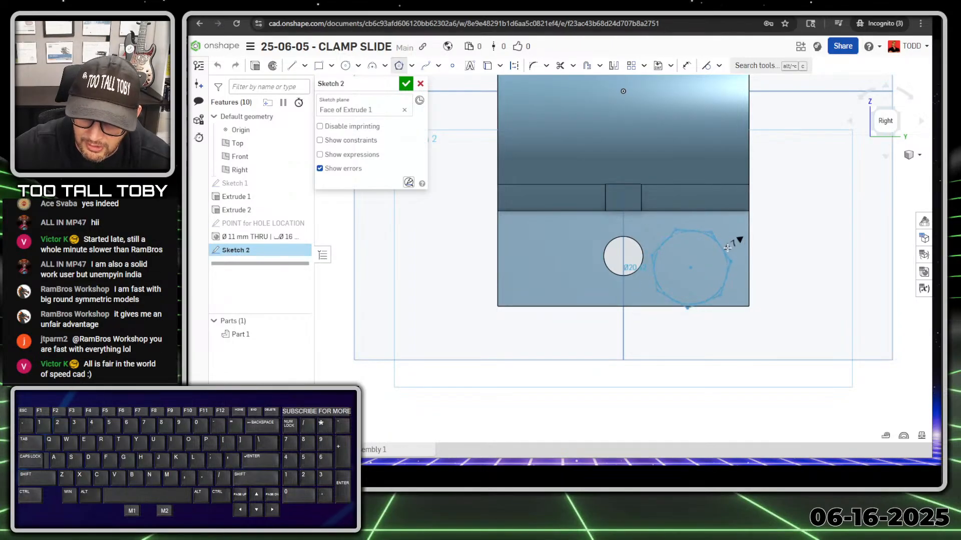
key(Up)
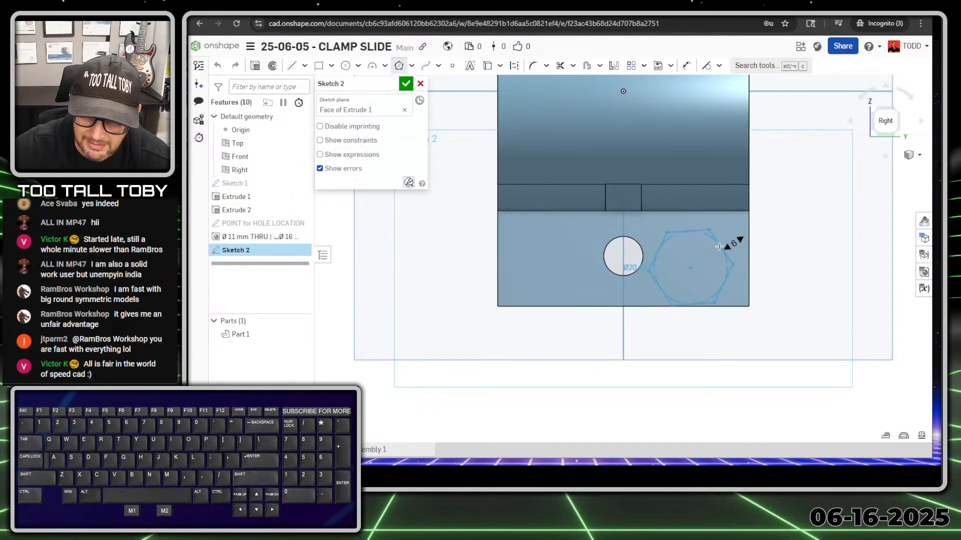
click(719, 246)
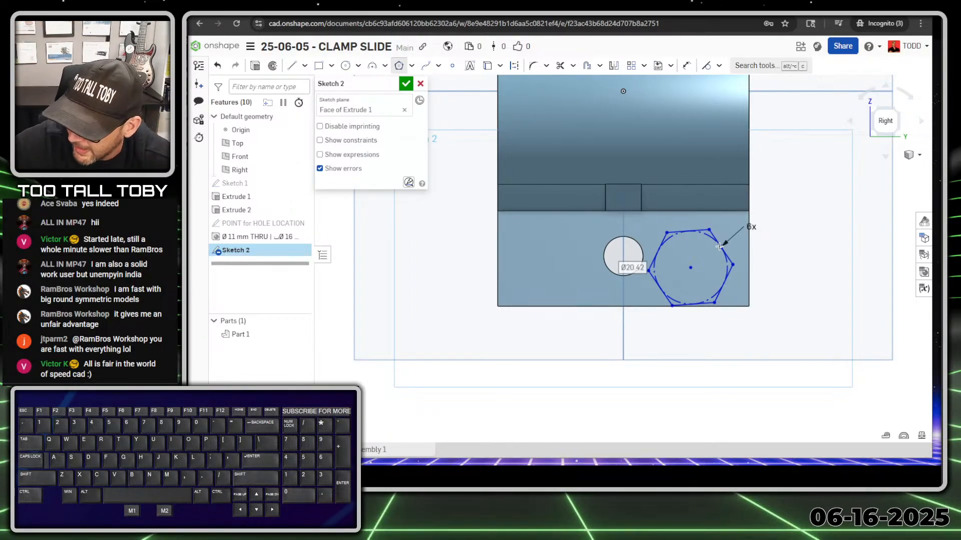
text(17)
key(Return)
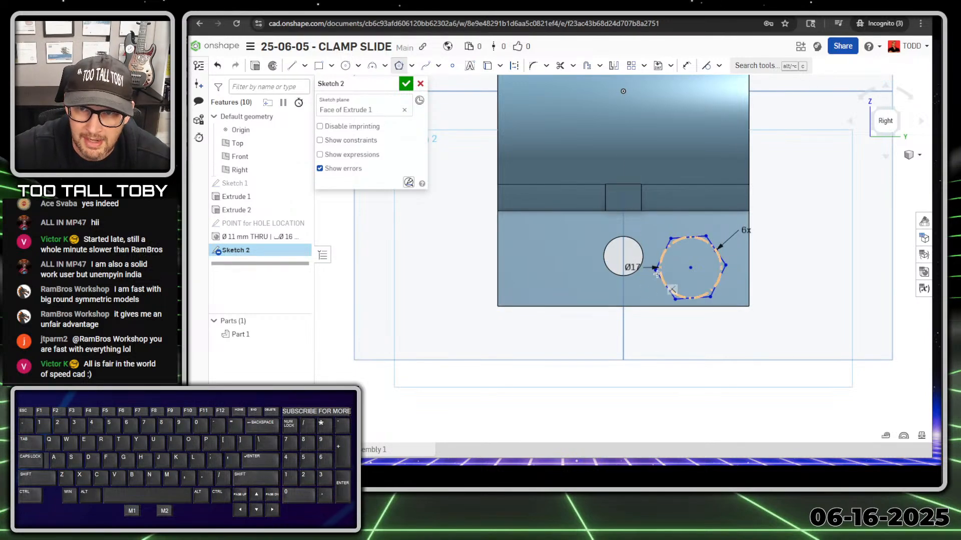
key(Escape)
Make the hexagon's bottom edge horizontal and centre it on the hole.
click(688, 300)
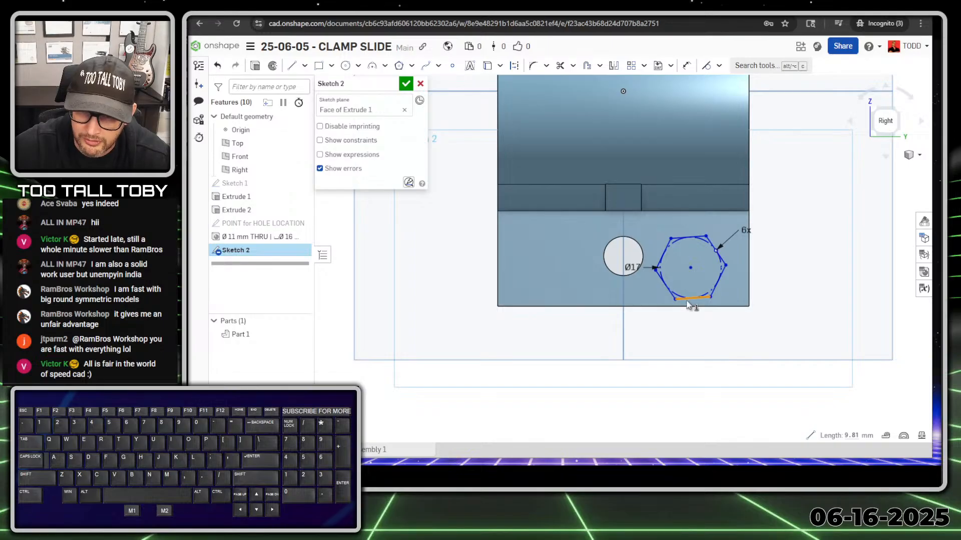
key(h)
key(d)
click(694, 267)
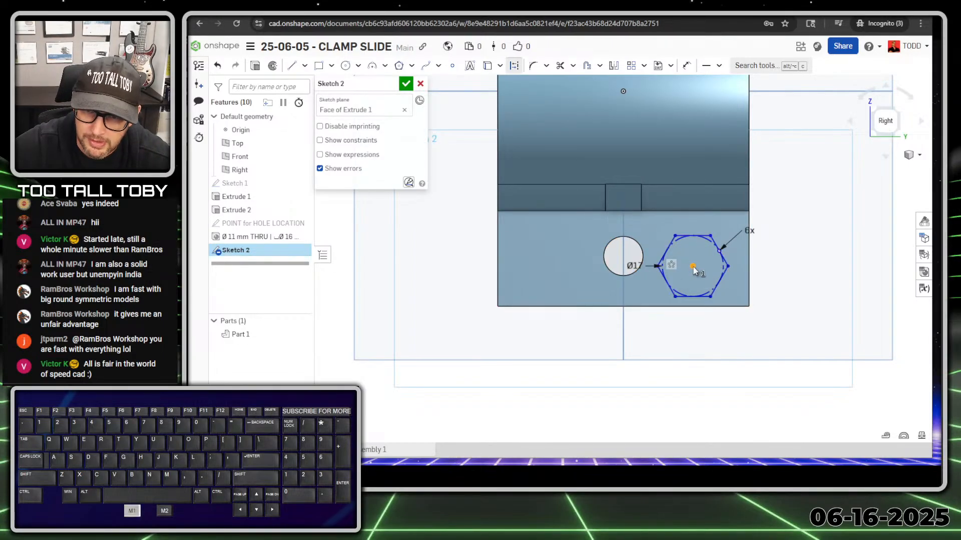
click(635, 242)
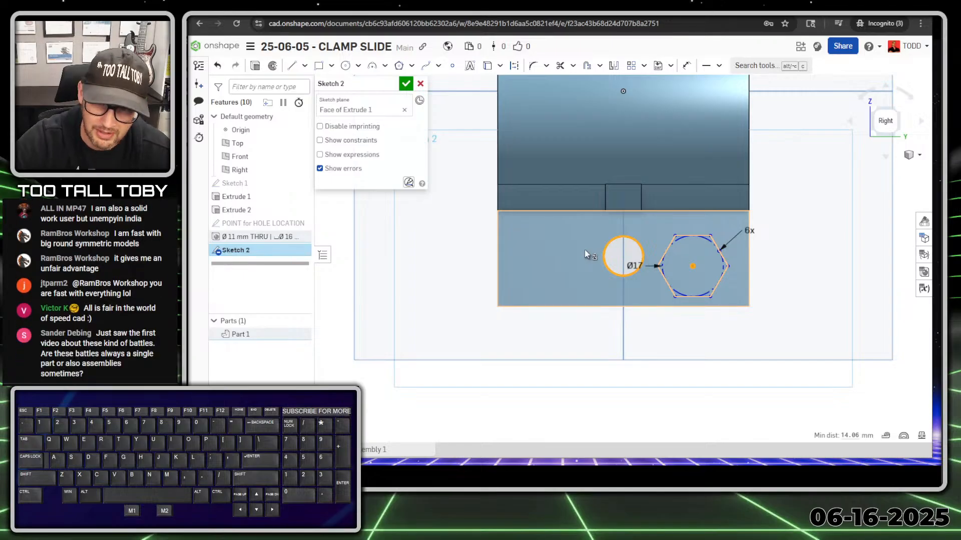
key(shift+o)
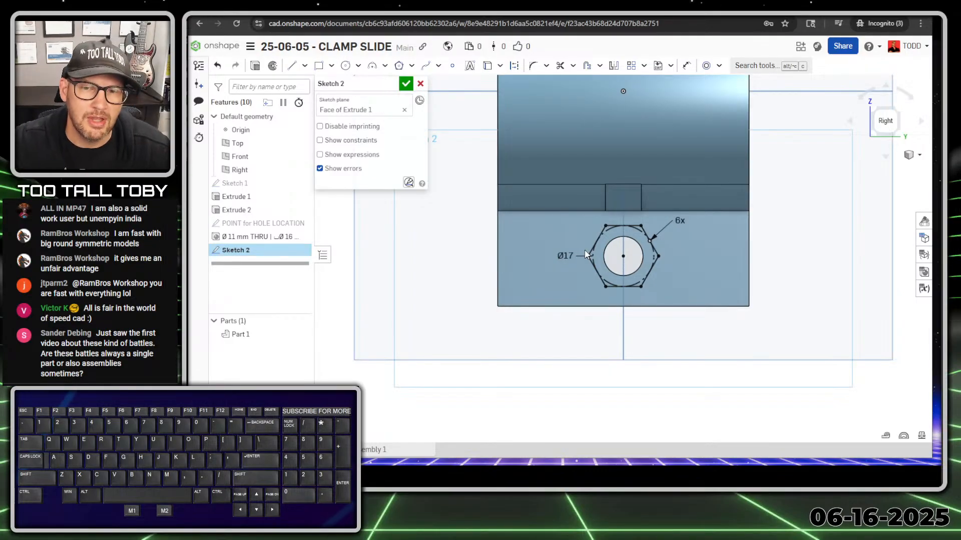
mouse_move(624, 190)
right_down()
mouse_move(620, 274)
mouse_move(595, 237)
right_up()
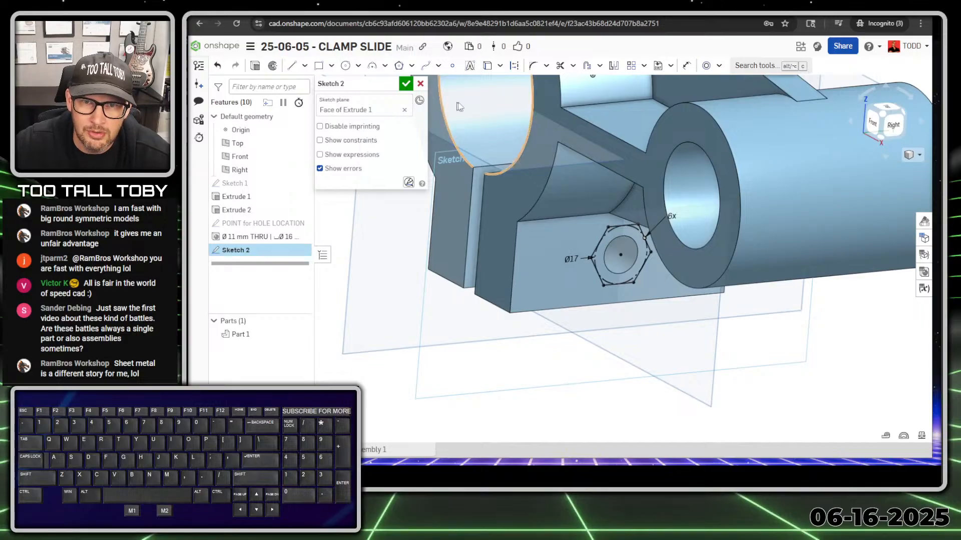
Extrude the hexagon sketch as a 10 mm deep removal to form the hex recess.
click(256, 66)
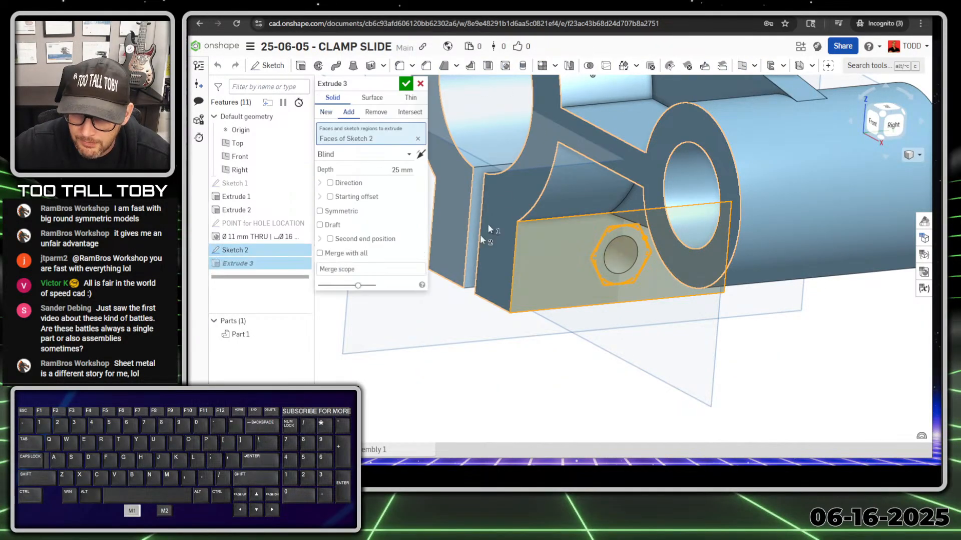
click(375, 112)
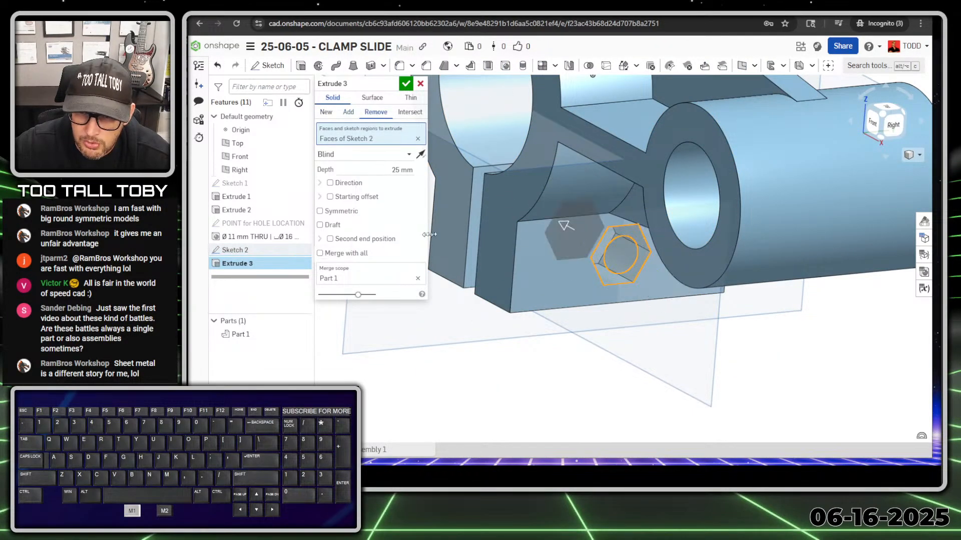
click(403, 170)
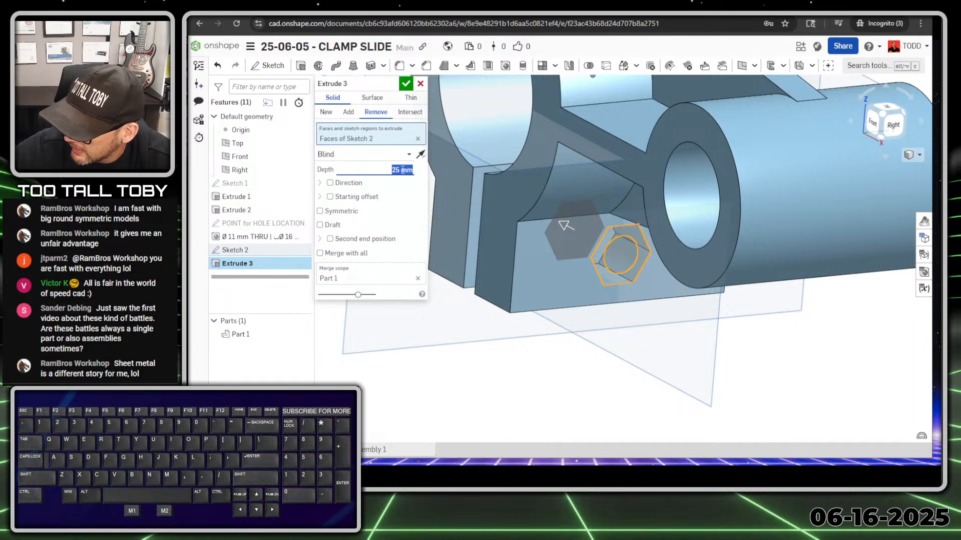
text(10)
key(Return)
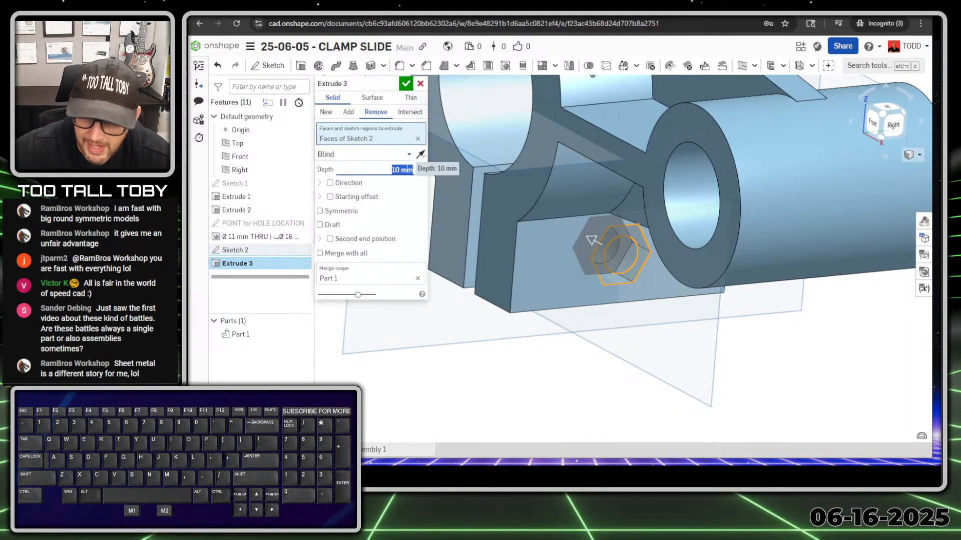
key(Return)
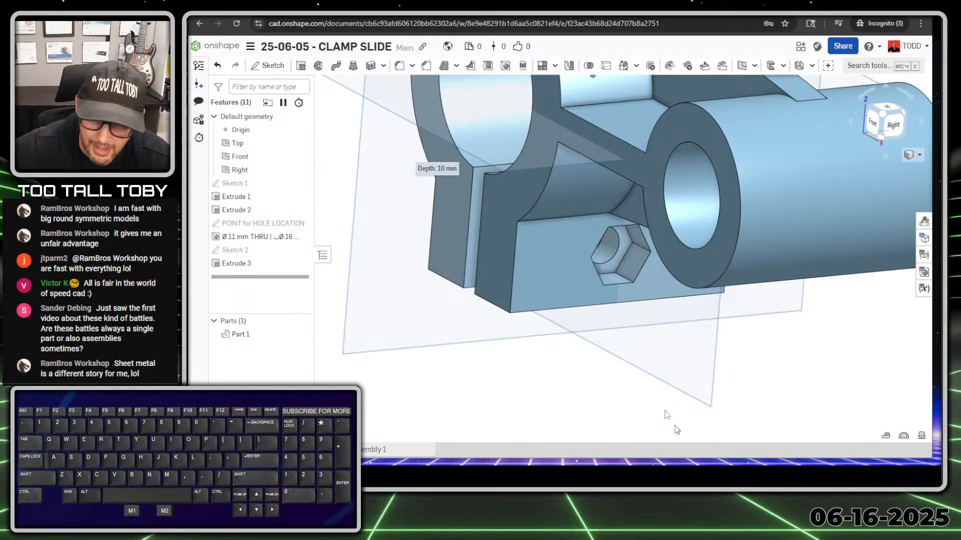
scroll(677, 430, up, 3)
middle_drag(677, 430, 637, 354)
scroll(638, 356, up, 1)
ctrl+middle_drag(682, 420, 628, 262)
ctrl+scroll(627, 261, down, 3)
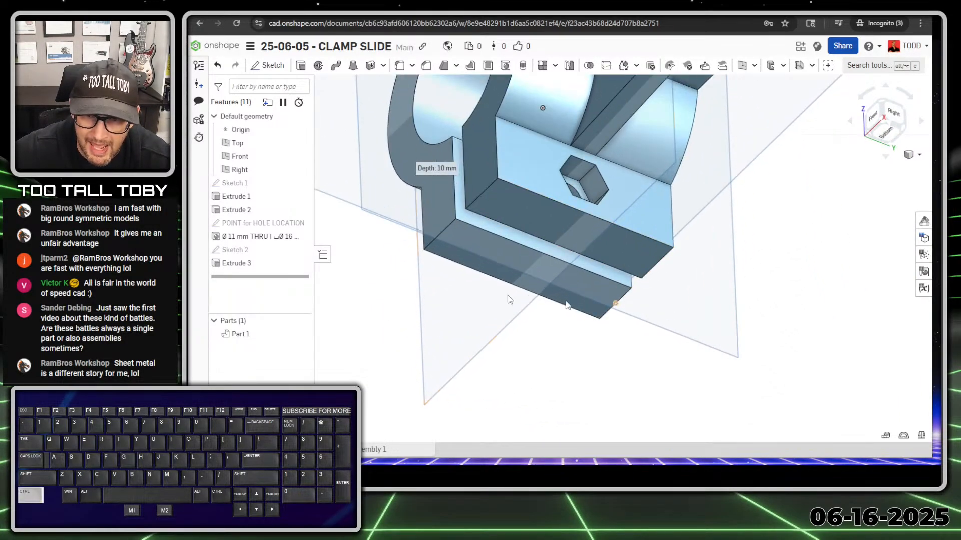
Add a 9 mm fillet to the four chosen edges of Extrude 1.
key(s)
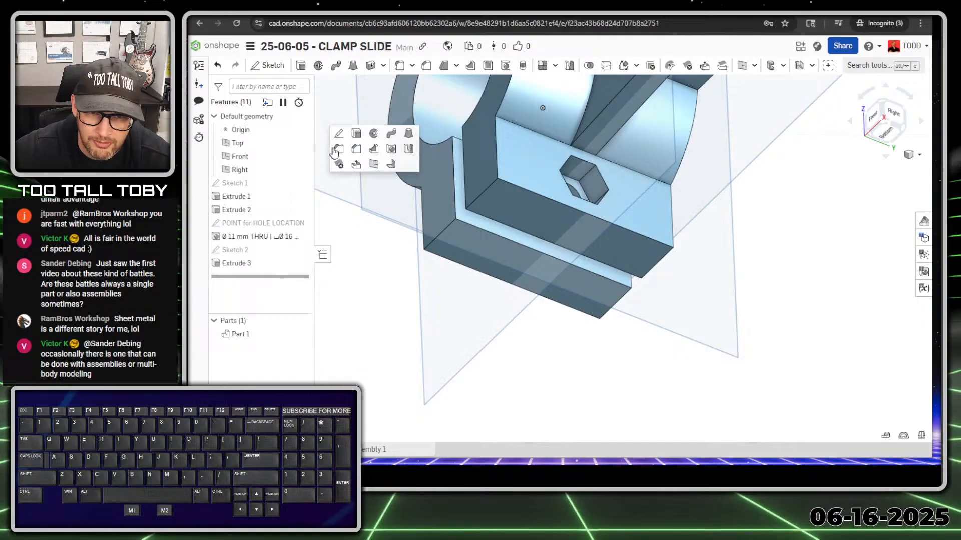
click(337, 149)
key(Tab)
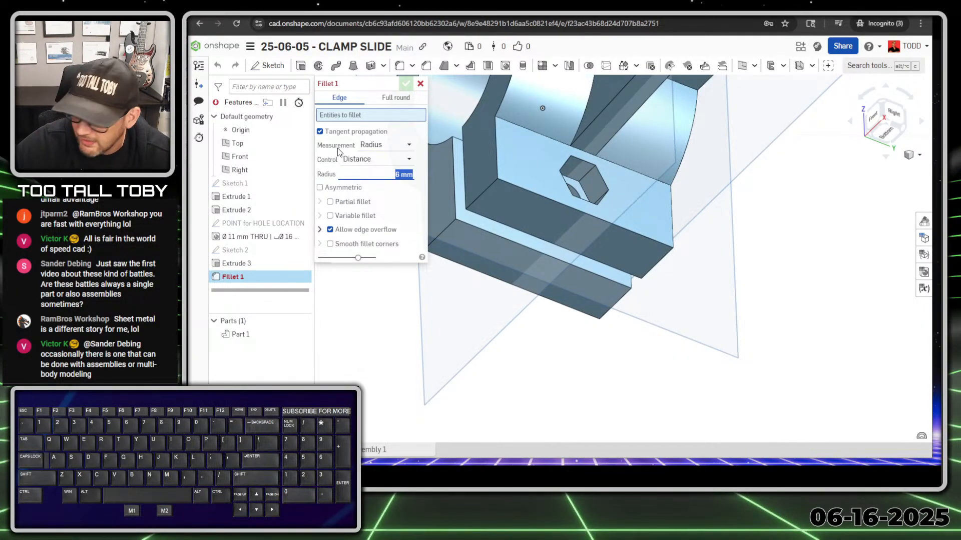
text(9)
key(Return)
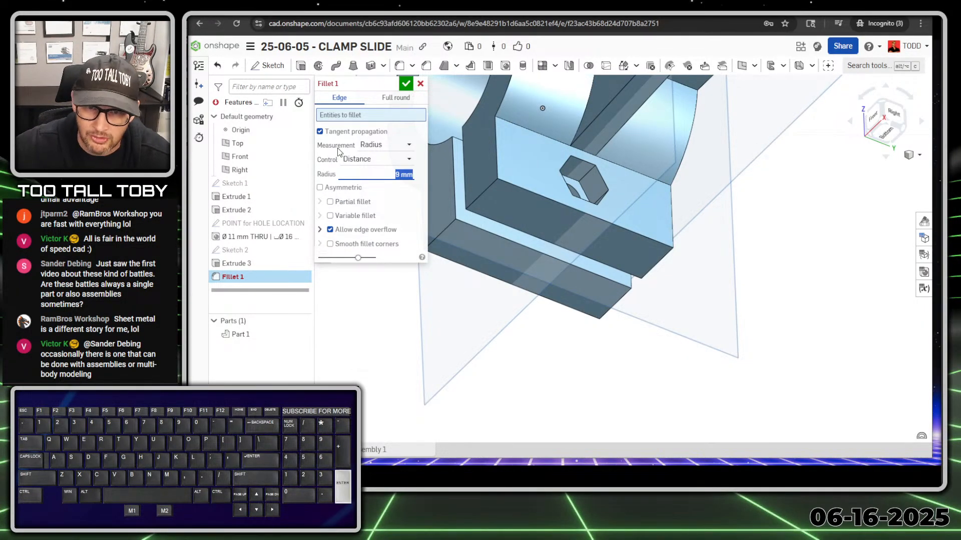
click(446, 229)
click(486, 190)
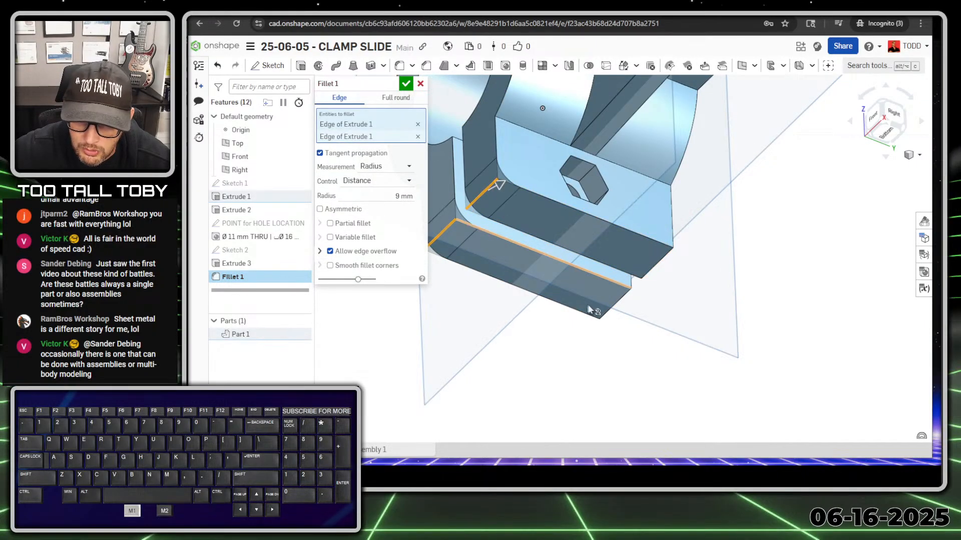
click(620, 302)
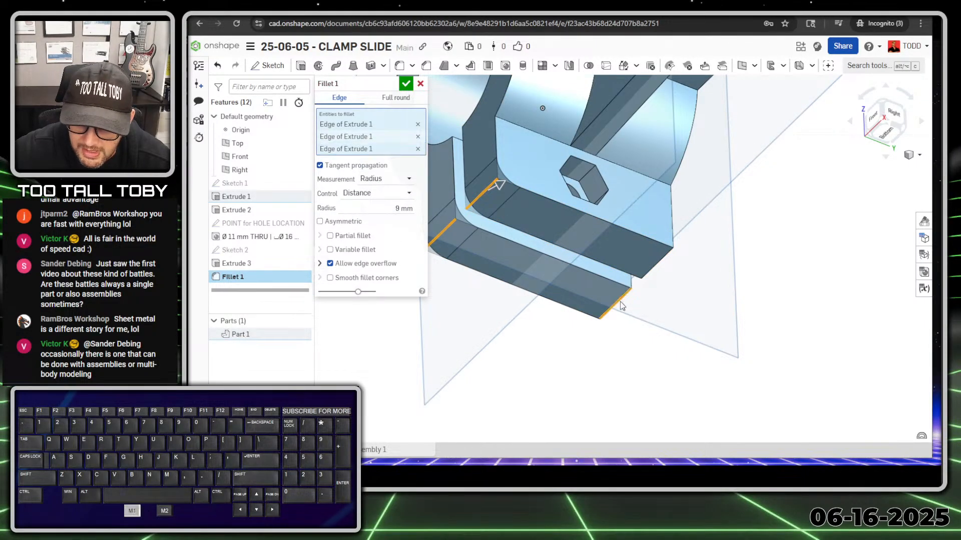
click(656, 263)
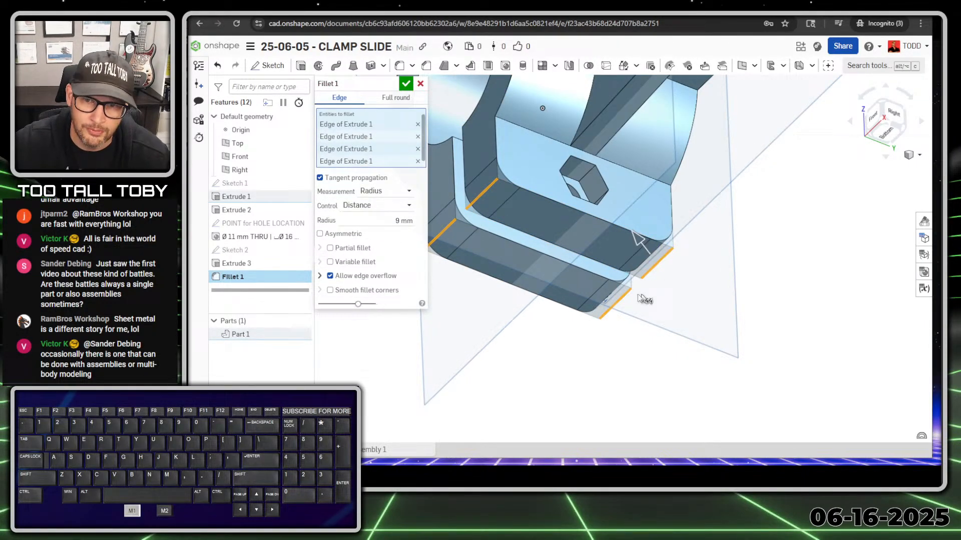
click(408, 85)
scroll(610, 213, down, 5)
middle_drag(624, 202, 689, 237)
right_drag(689, 237, 654, 259)
Hide the Top, Front and Right planes and the origin.
key(p)
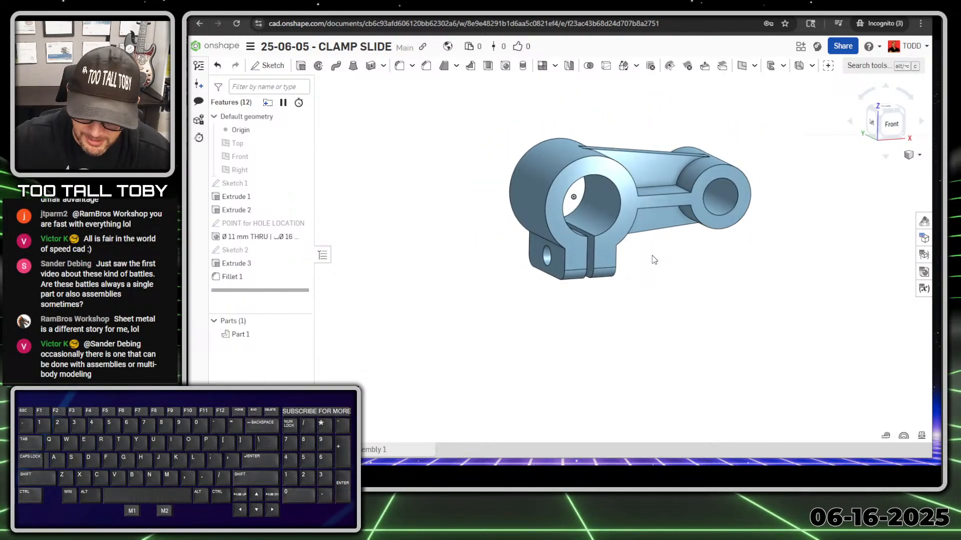
key(shift+p)
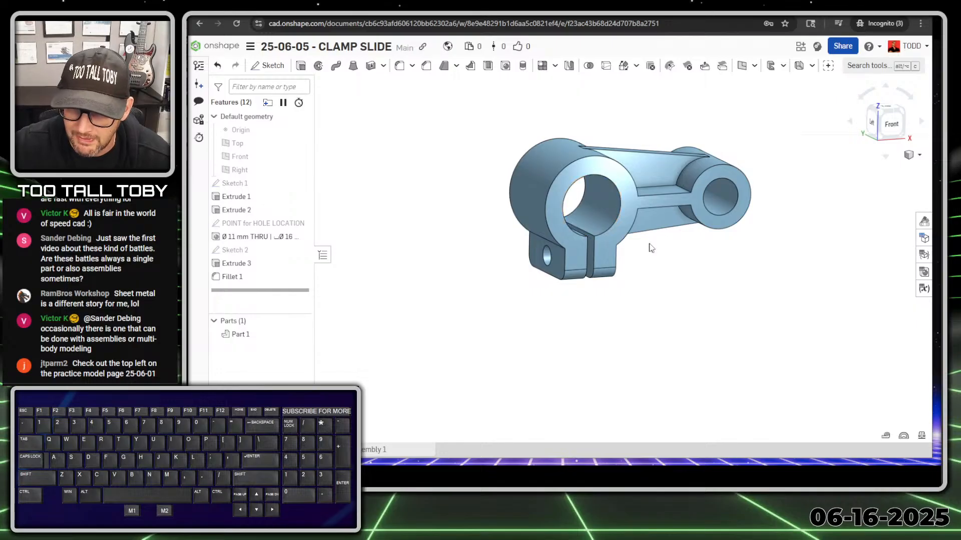
scroll(655, 242, up, 3)
ctrl+right_drag(737, 247, 654, 265)
ctrl+right_drag(510, 305, 554, 302)
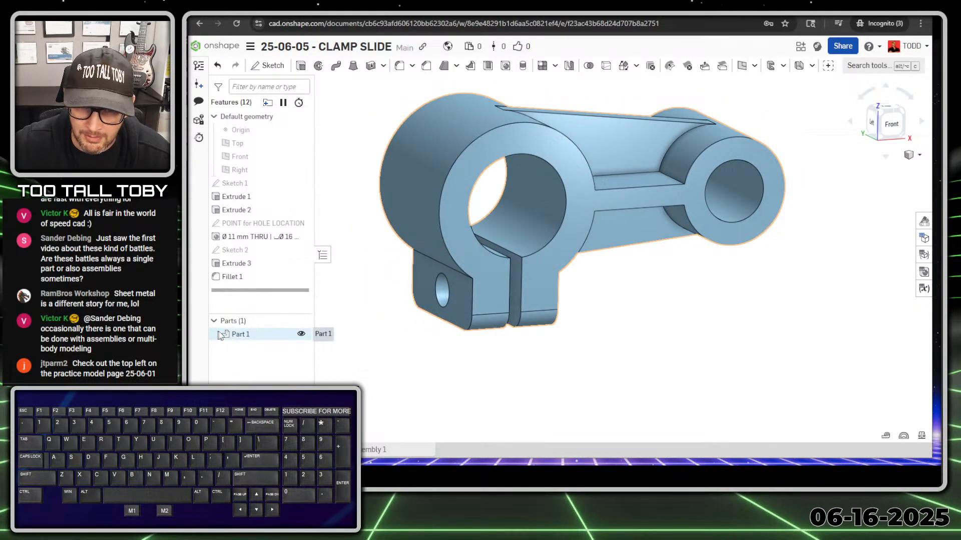
Change Part 1's appearance to the yellow colour #F5F578.
right_click(242, 336)
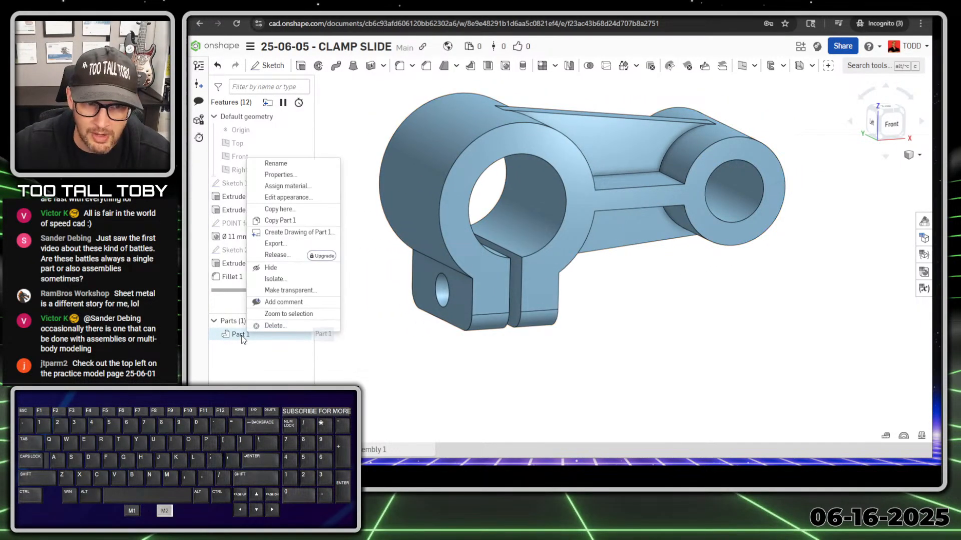
click(305, 198)
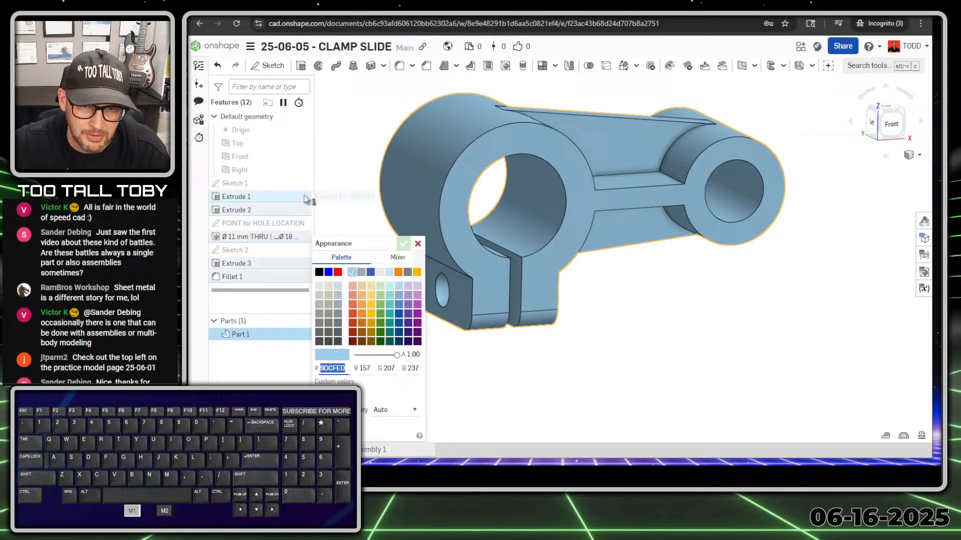
click(375, 289)
click(374, 299)
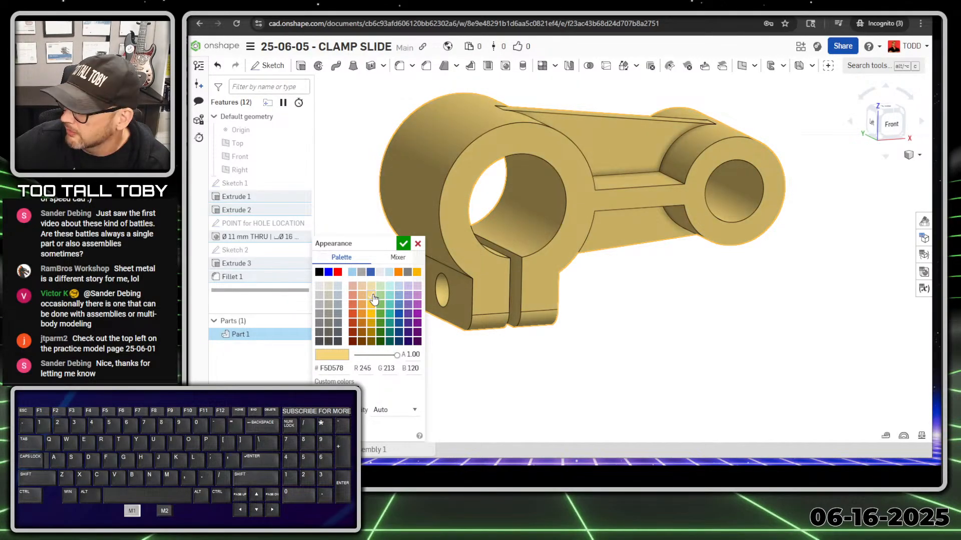
click(398, 258)
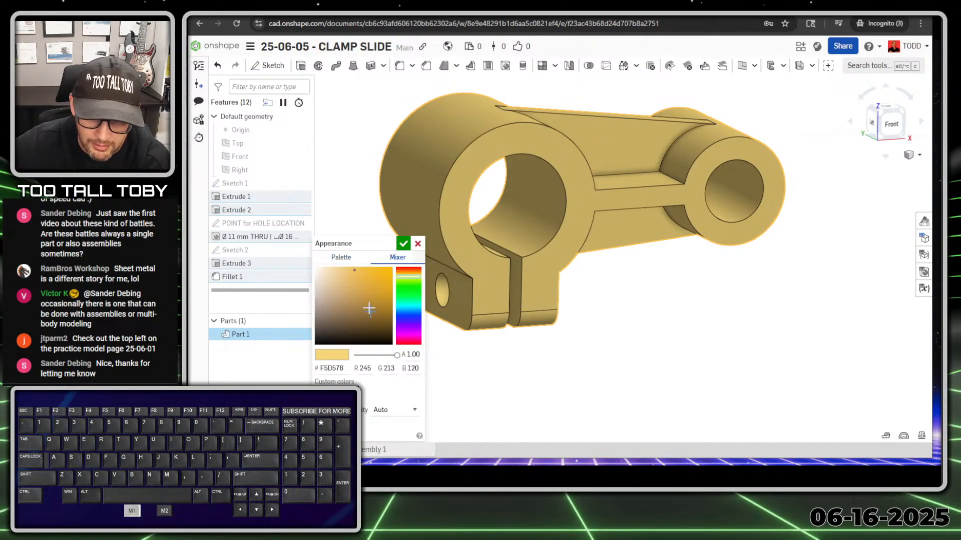
drag(411, 279, 411, 278)
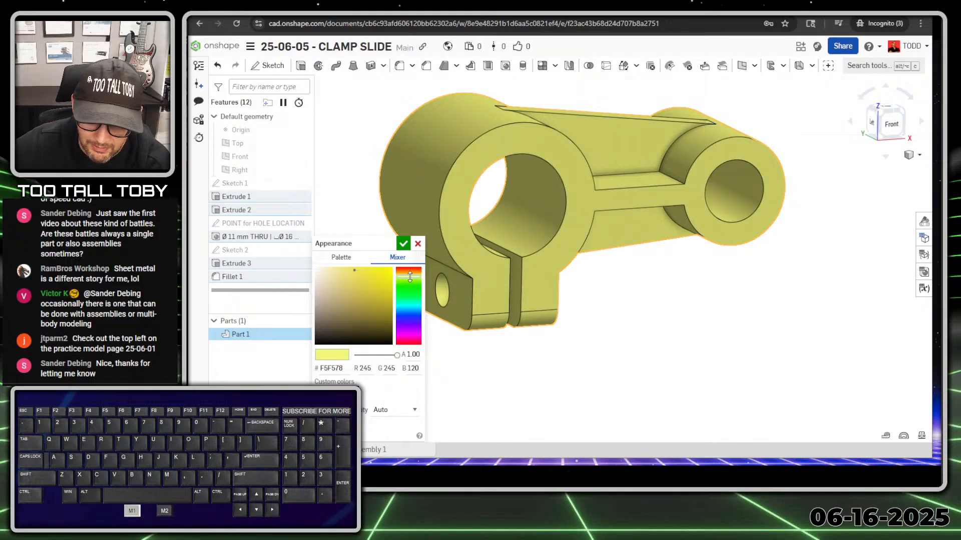
click(403, 244)
mouse_move(609, 366)
middle_down()
mouse_move(566, 332)
mouse_move(620, 379)
mouse_move(598, 377)
middle_up()
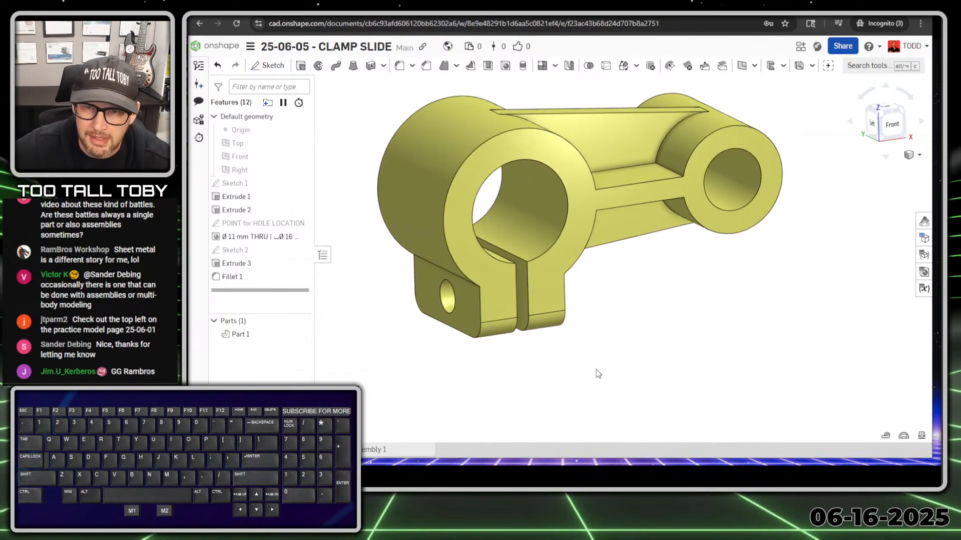
Give Part 1 the TTT-ABS material (density 1.02e-3 g/mm³) from TTT-CUSTOM MATERIALS.
right_click(244, 336)
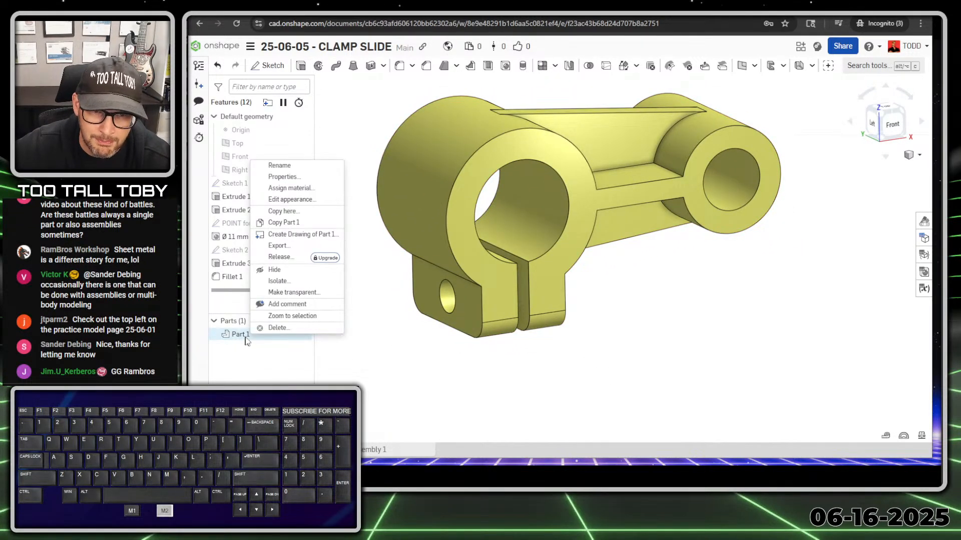
click(306, 188)
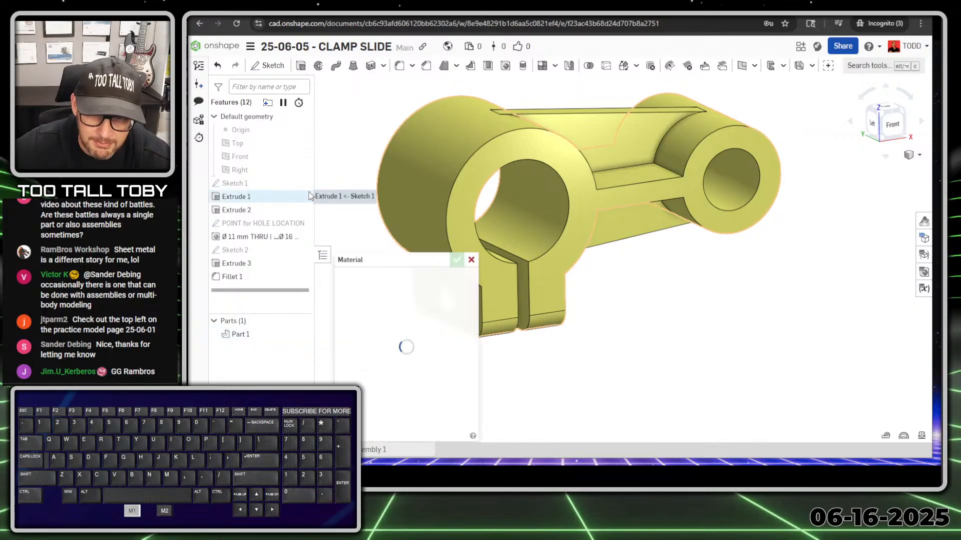
drag(413, 264, 413, 185)
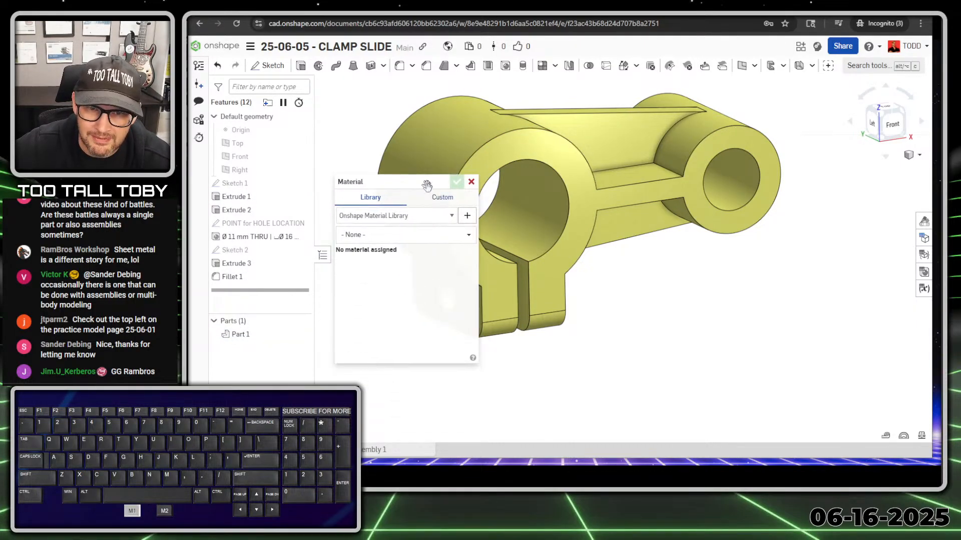
click(433, 218)
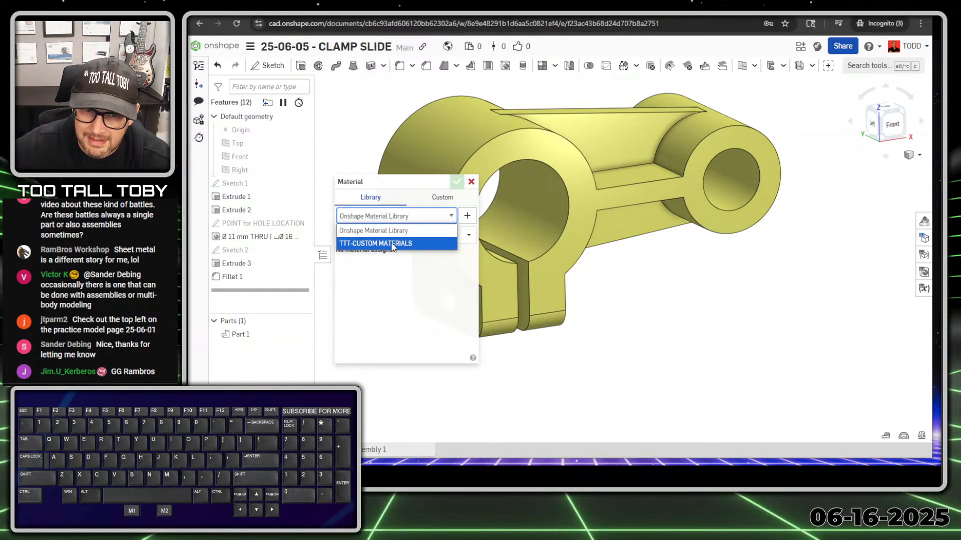
drag(405, 181, 388, 83)
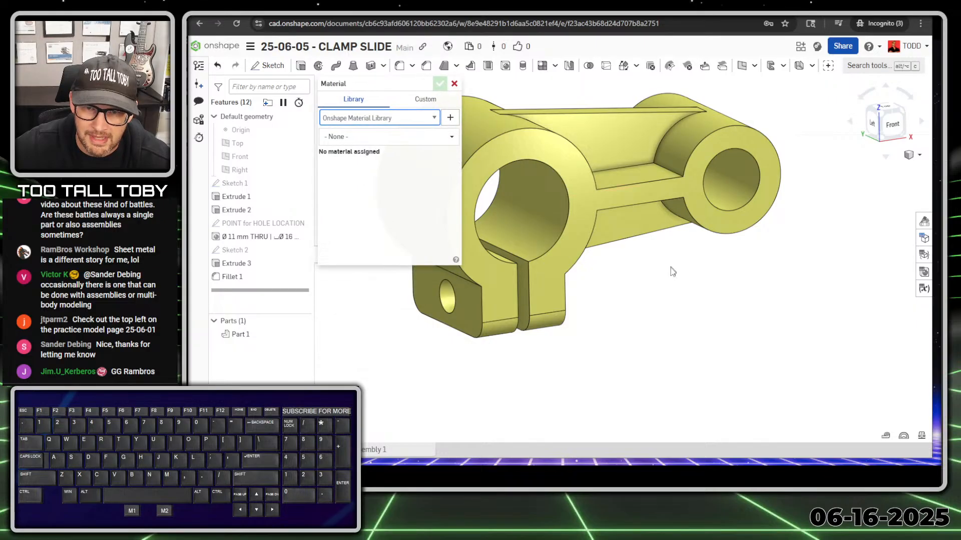
scroll(653, 271, down, 2)
ctrl+middle_drag(629, 284, 612, 263)
click(392, 118)
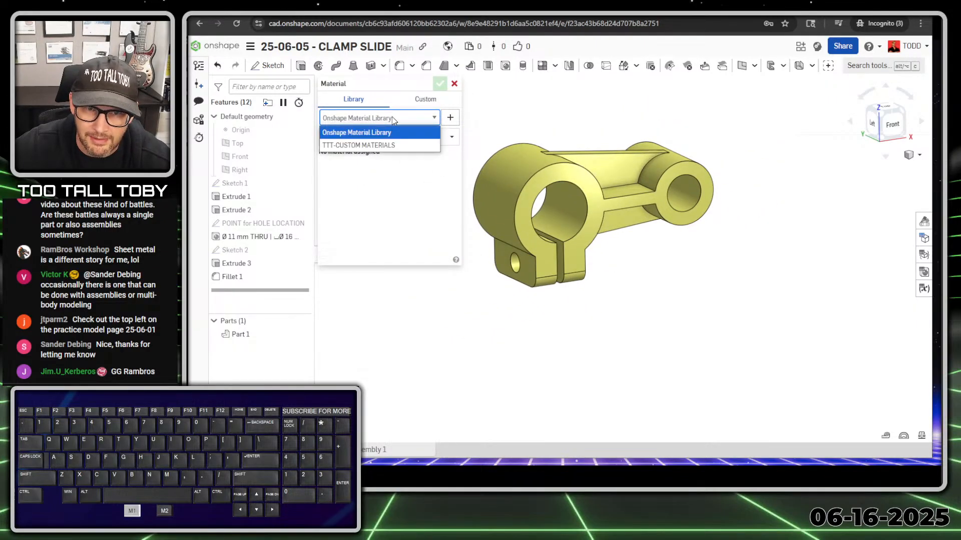
click(386, 145)
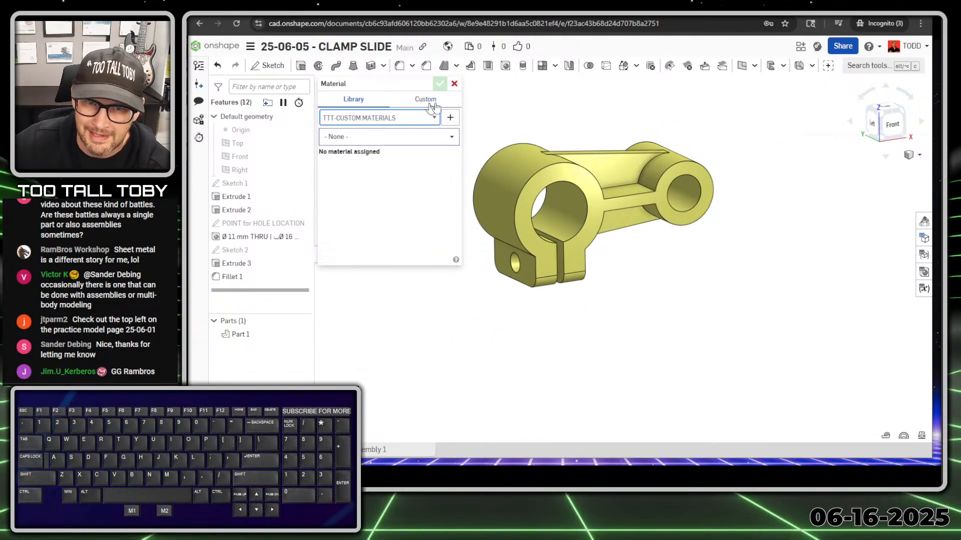
click(429, 136)
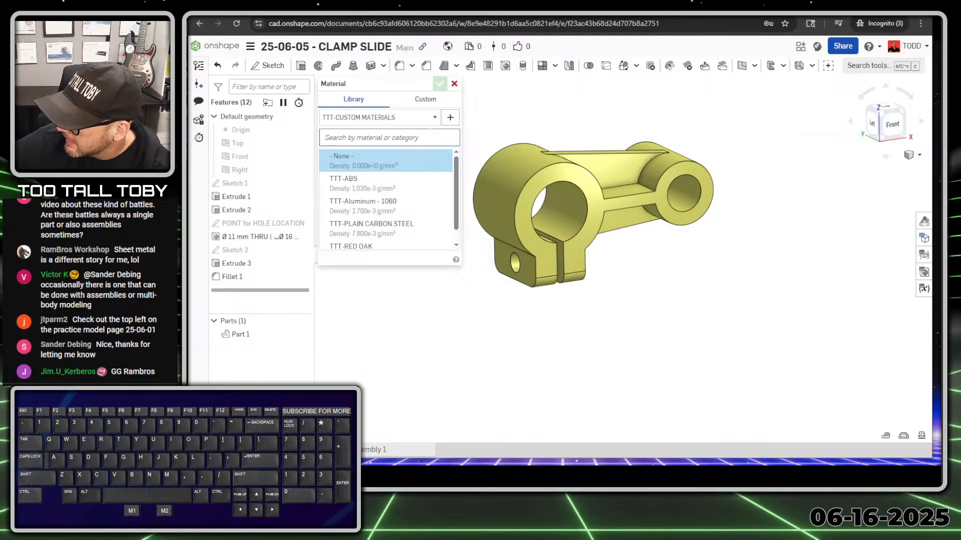
click(381, 186)
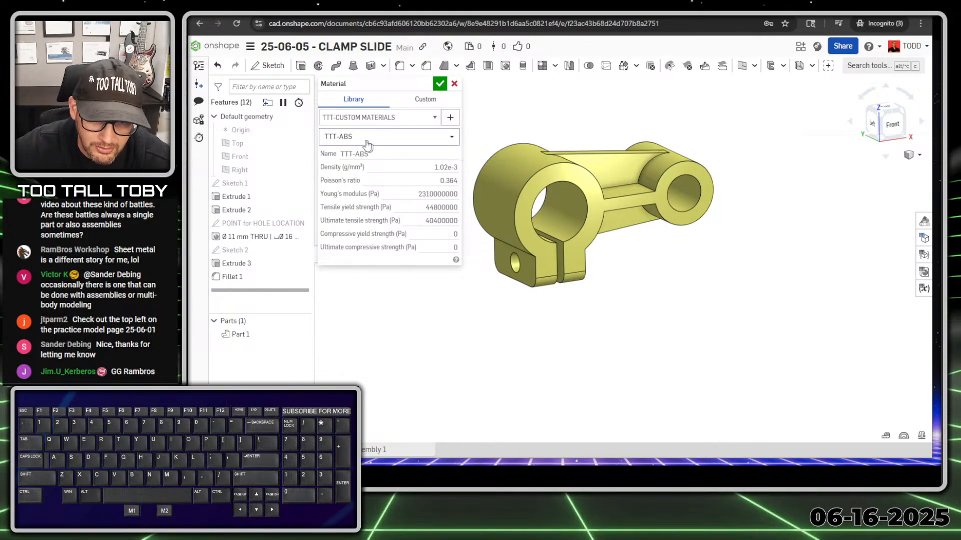
click(440, 83)
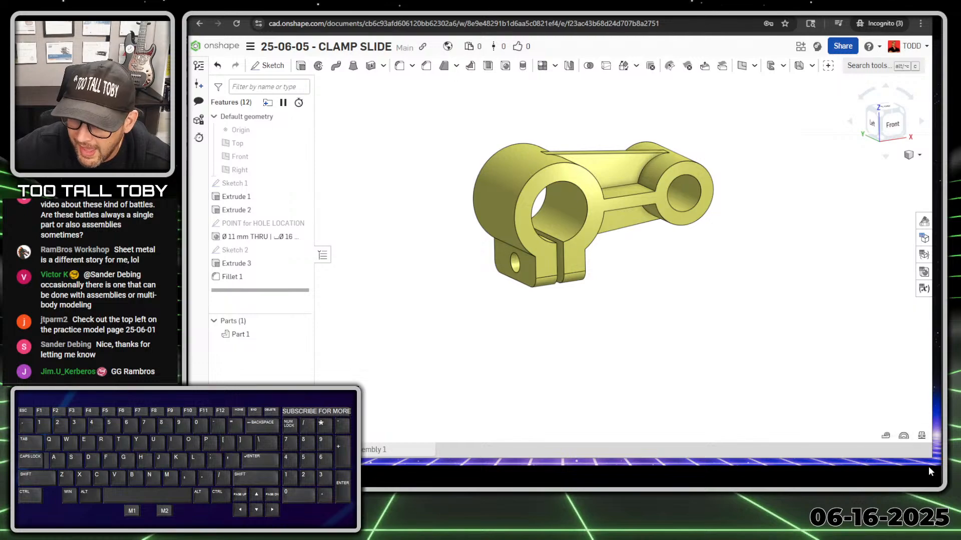
Section the clamp on the Front plane to expose the counterbore and hex pocket.
scroll(549, 259, up, 4)
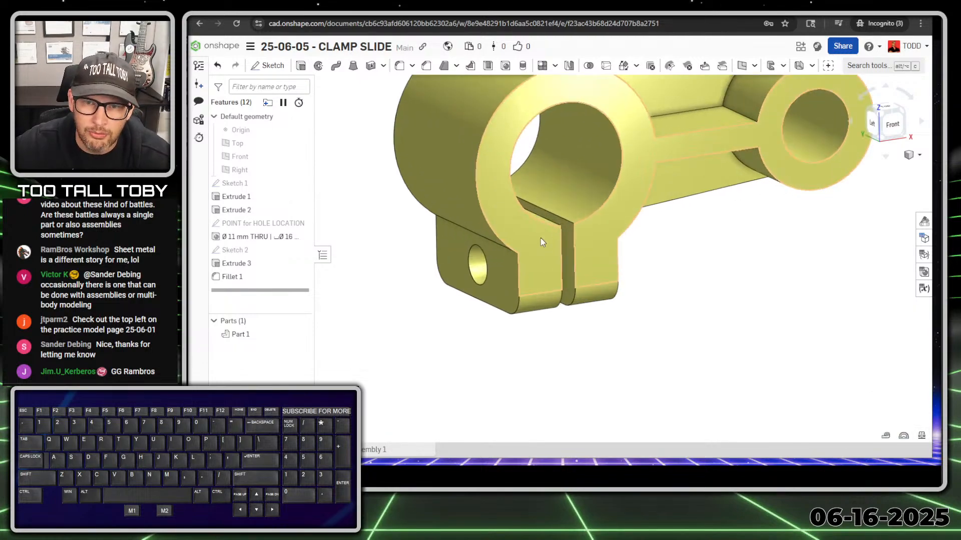
middle_drag(542, 243, 582, 193)
scroll(579, 171, down, 3)
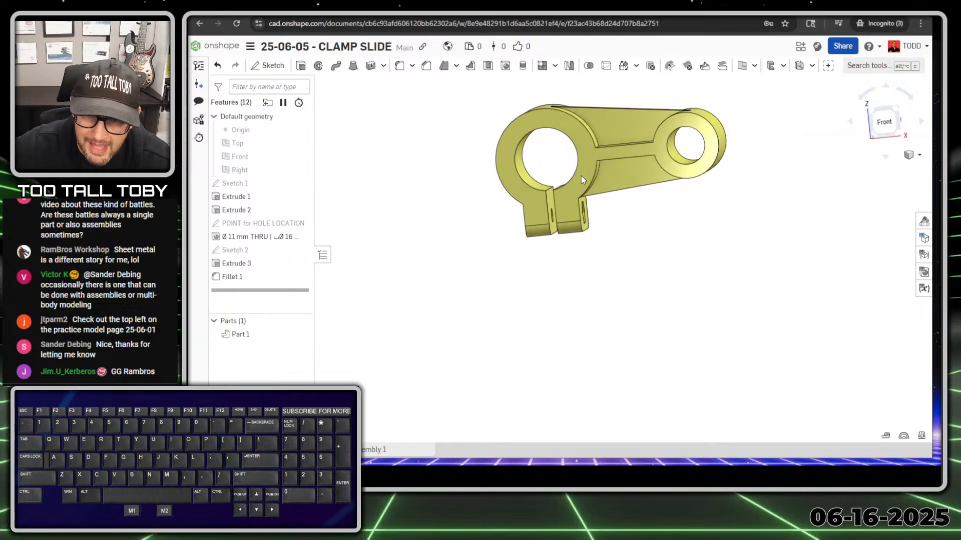
right_click(239, 159)
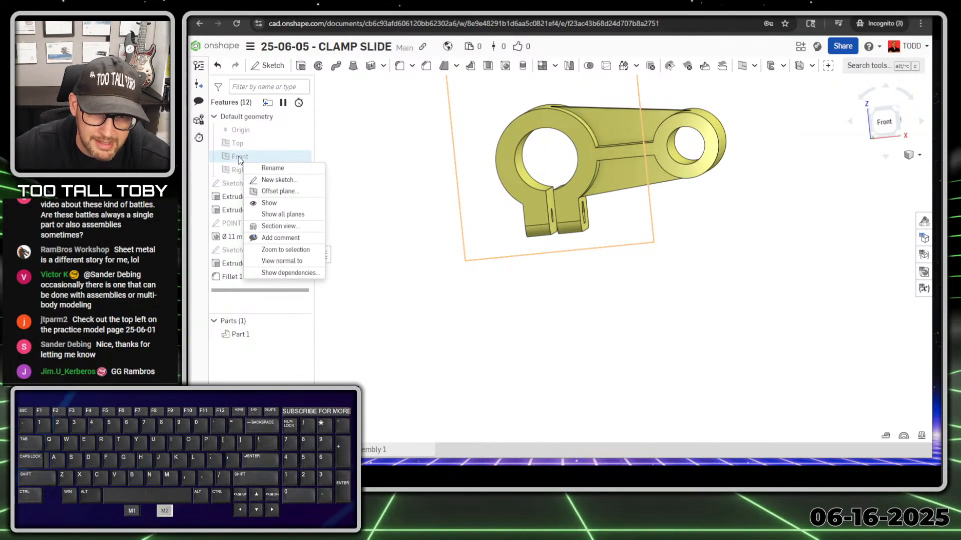
click(290, 228)
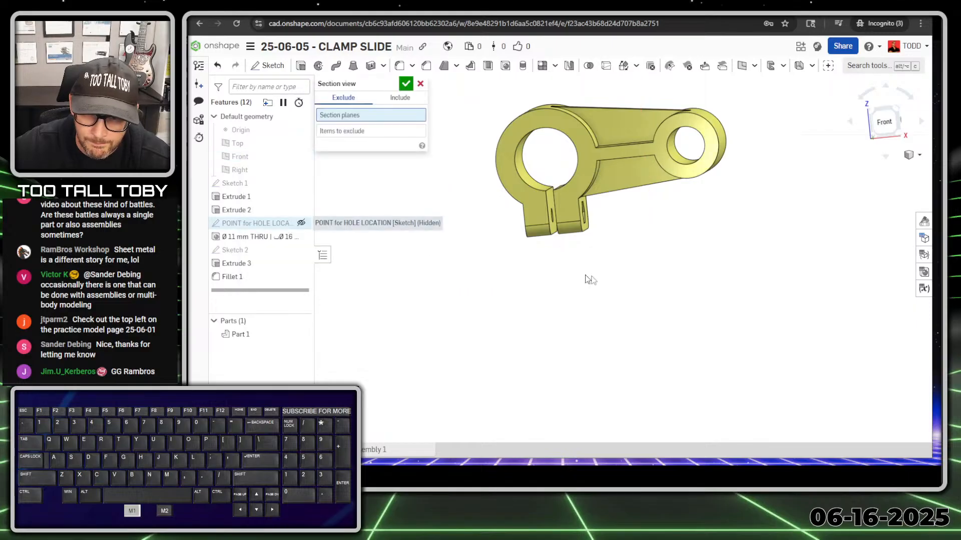
click(406, 83)
scroll(556, 215, up, 3)
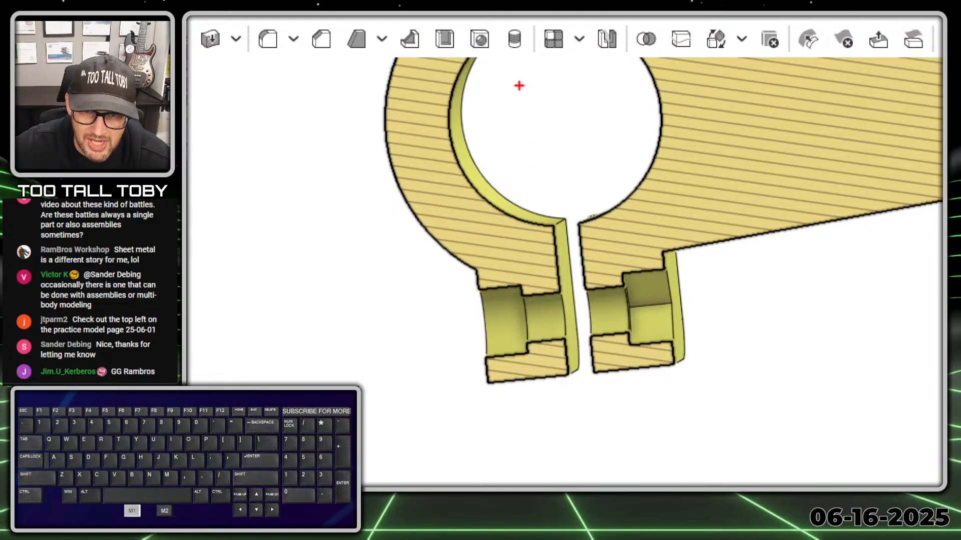
mouse_move(502, 55)
mouse_down()
mouse_move(460, 96)
mouse_move(544, 207)
mouse_up()
drag(638, 162, 600, 51)
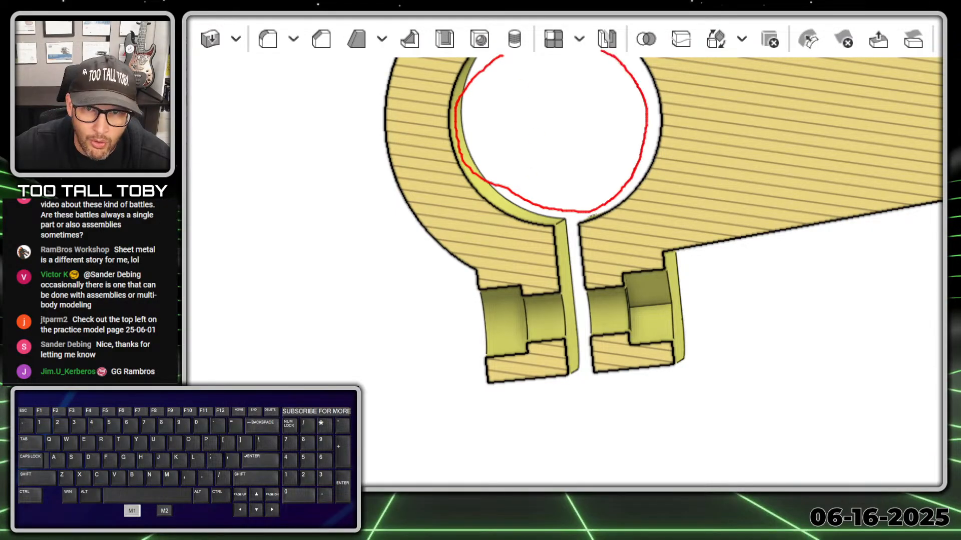
drag(497, 52, 473, 68)
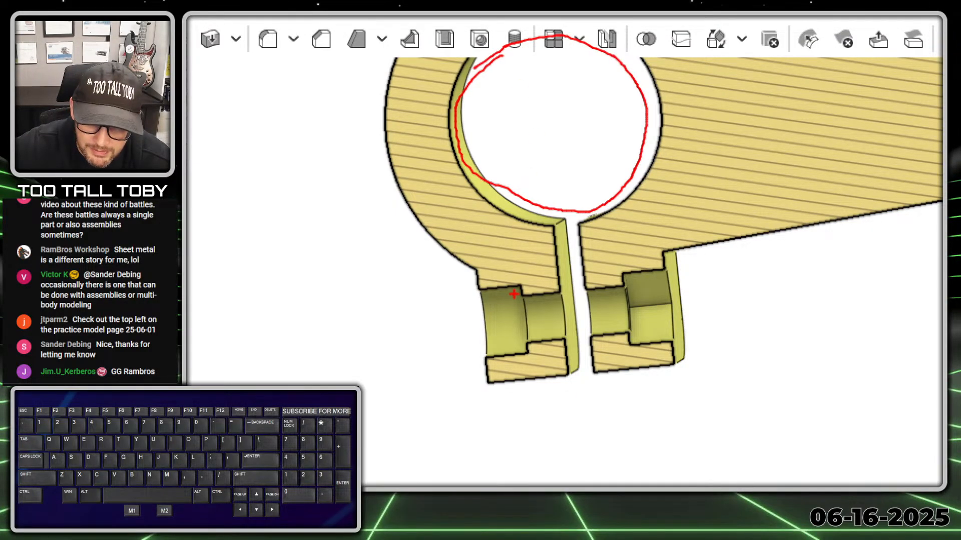
drag(518, 290, 596, 297)
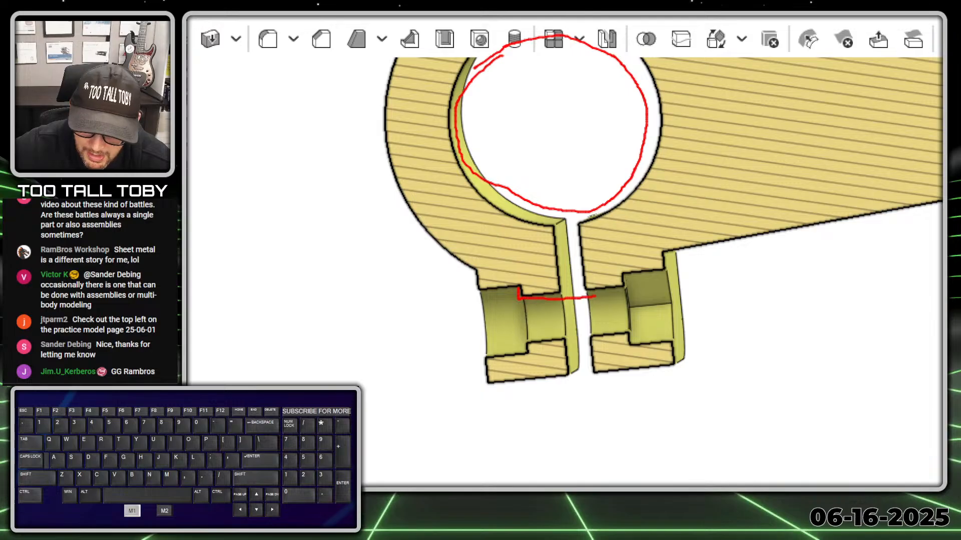
drag(655, 284, 727, 276)
drag(518, 287, 485, 288)
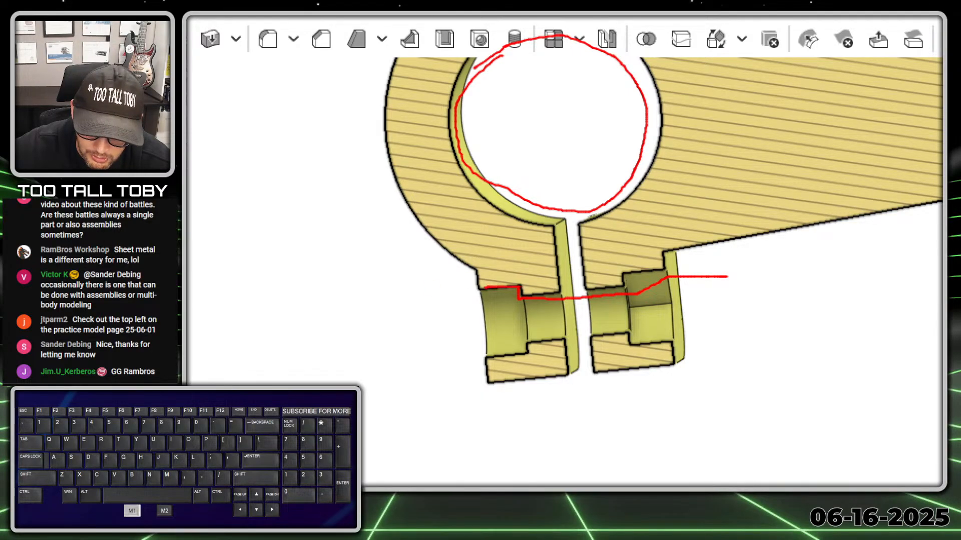
mouse_move(467, 329)
mouse_down()
mouse_move(511, 352)
mouse_move(682, 331)
mouse_move(721, 267)
mouse_up()
drag(624, 273, 626, 276)
key(b)
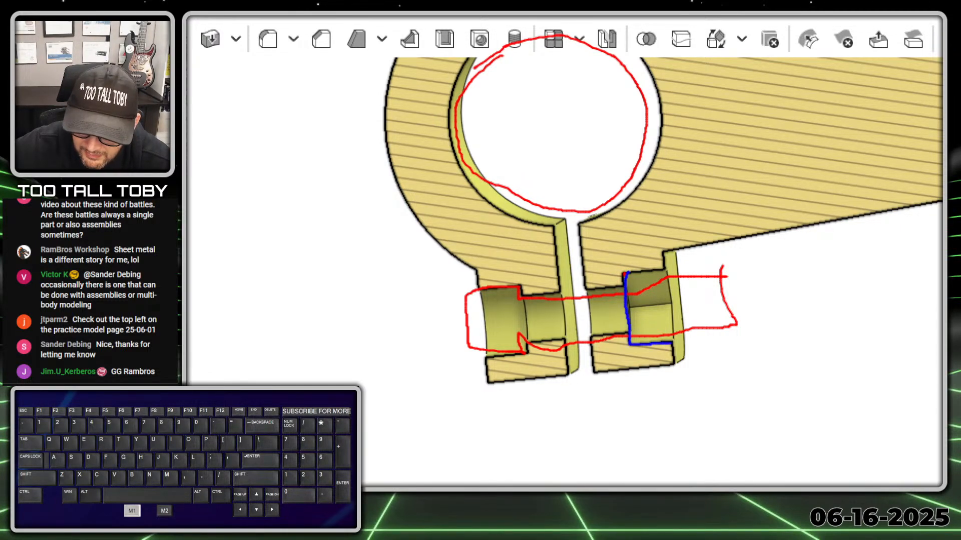
drag(625, 273, 623, 275)
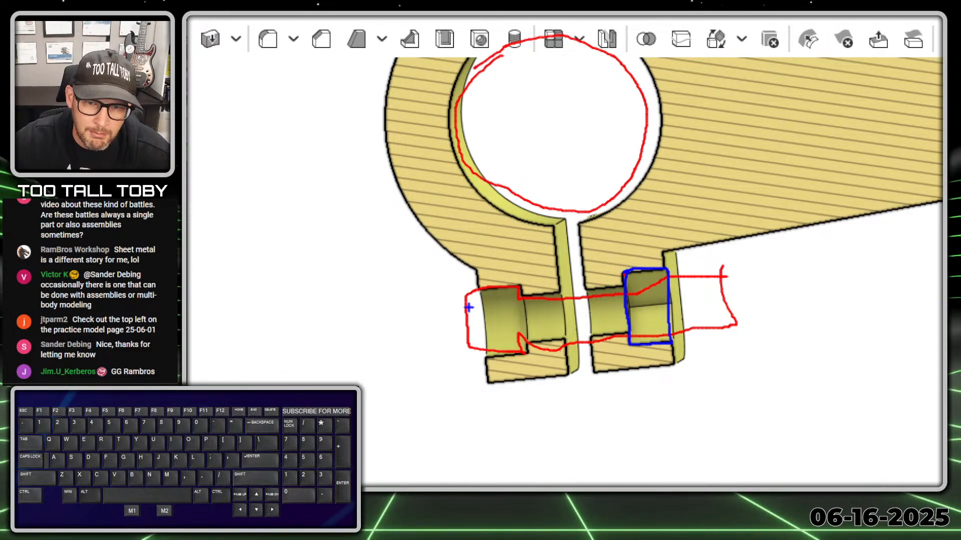
mouse_move(434, 315)
mouse_down()
mouse_move(459, 312)
mouse_move(438, 330)
mouse_move(466, 443)
mouse_move(459, 476)
mouse_move(439, 423)
mouse_move(430, 319)
mouse_move(443, 309)
mouse_up()
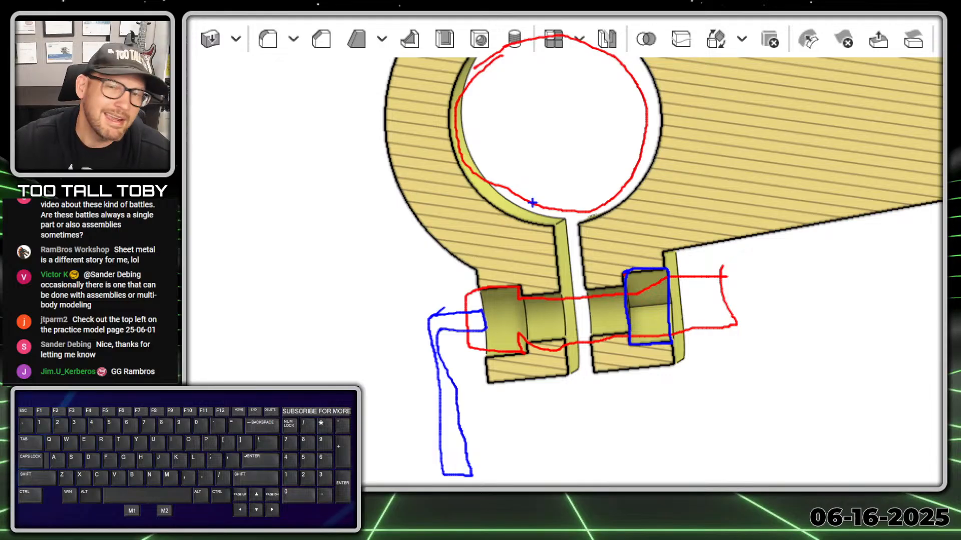
key(alt+1)
Turn off the section view so the whole yellow clamp shows uncut.
scroll(708, 185, down, 3)
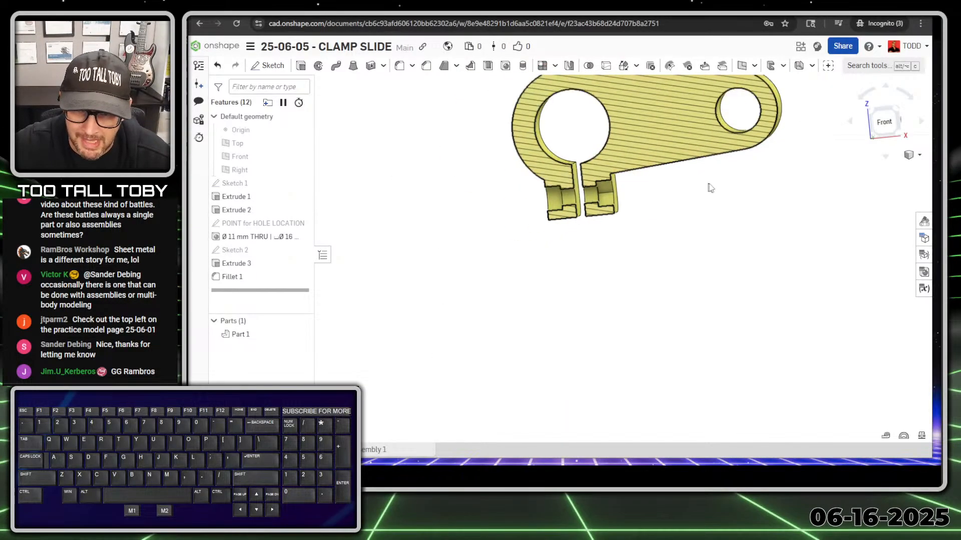
ctrl+middle_drag(710, 188, 674, 271)
middle_drag(611, 256, 592, 278)
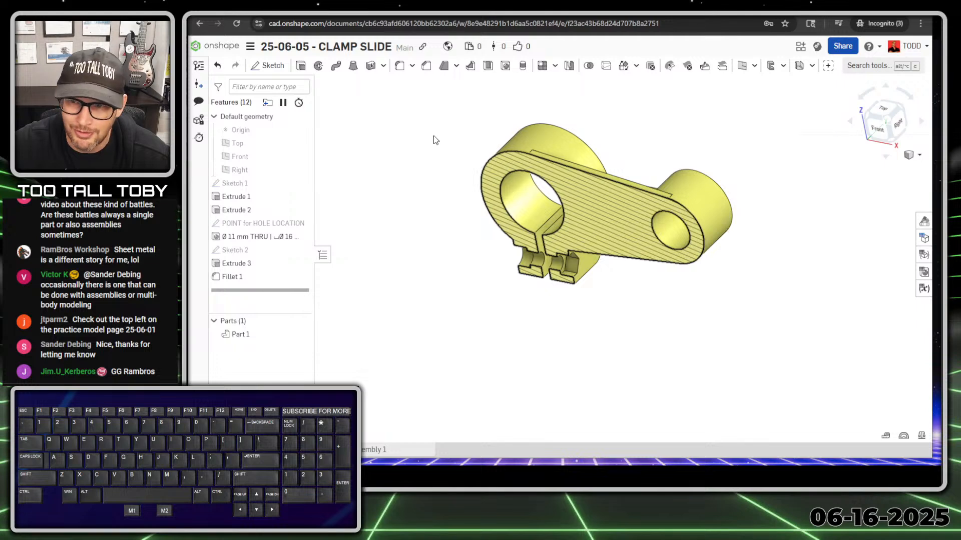
right_click(417, 116)
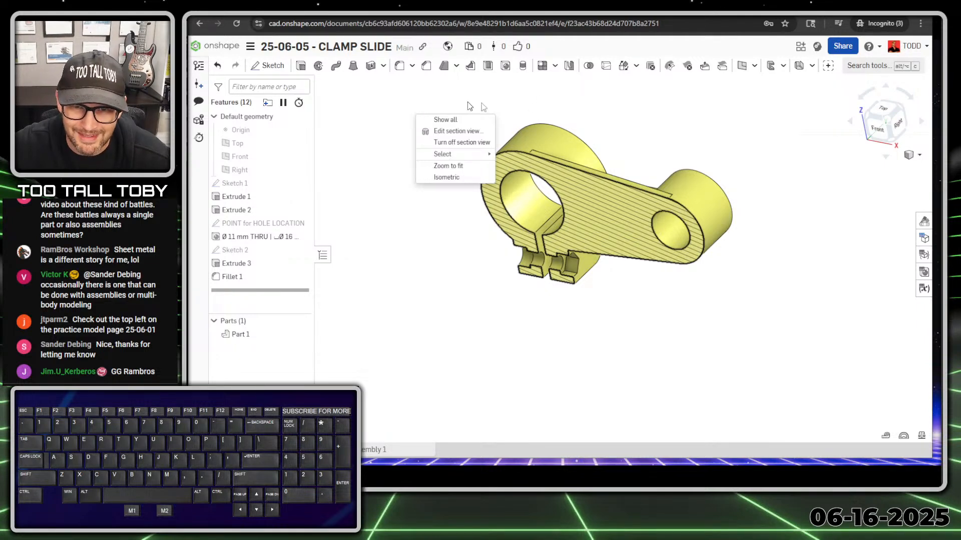
click(455, 143)
middle_drag(620, 327, 575, 266)
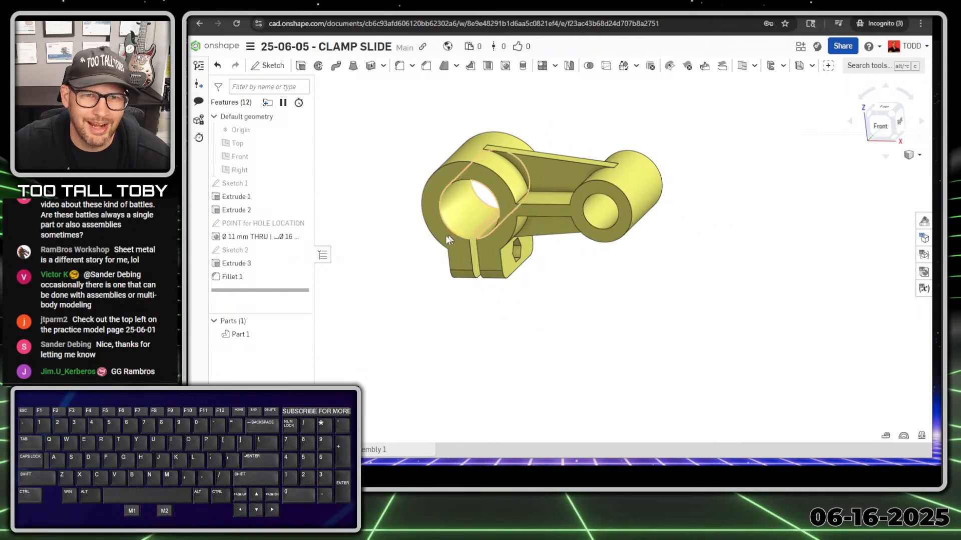
key(alt+1)
Check Part 1's mass properties: 431 g, volume 422591.47 mm³.
click(908, 425)
ctrl+shift+drag(909, 425, 869, 369)
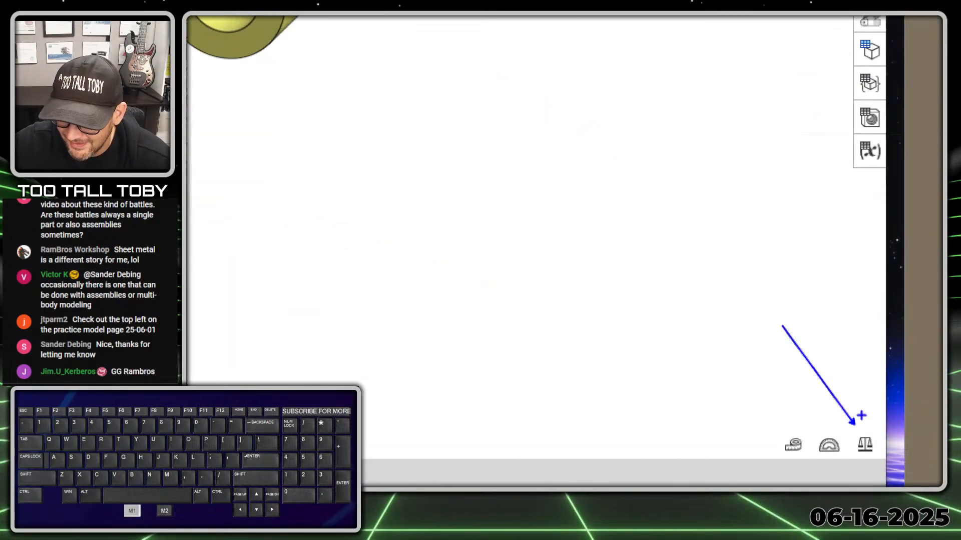
key(alt+1)
click(922, 436)
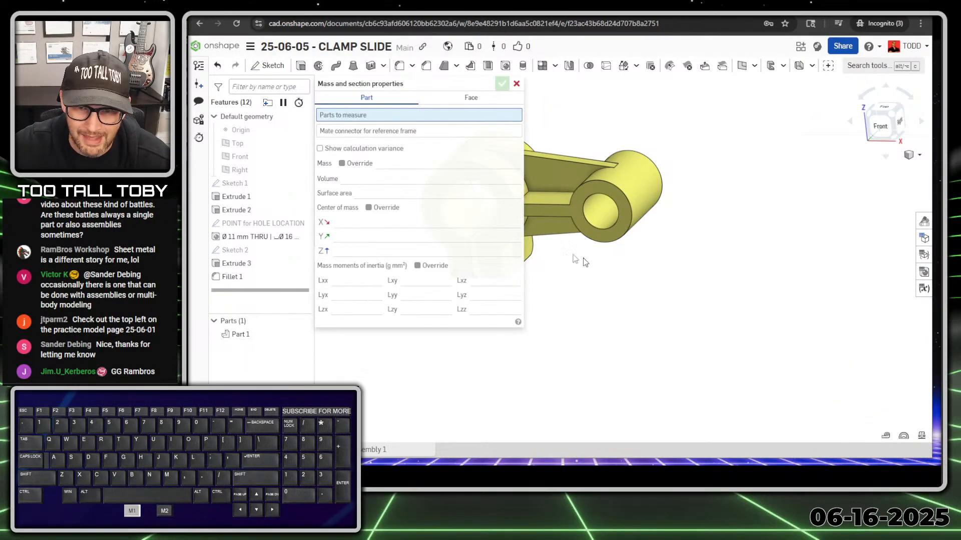
click(549, 173)
right_drag(592, 274, 626, 157)
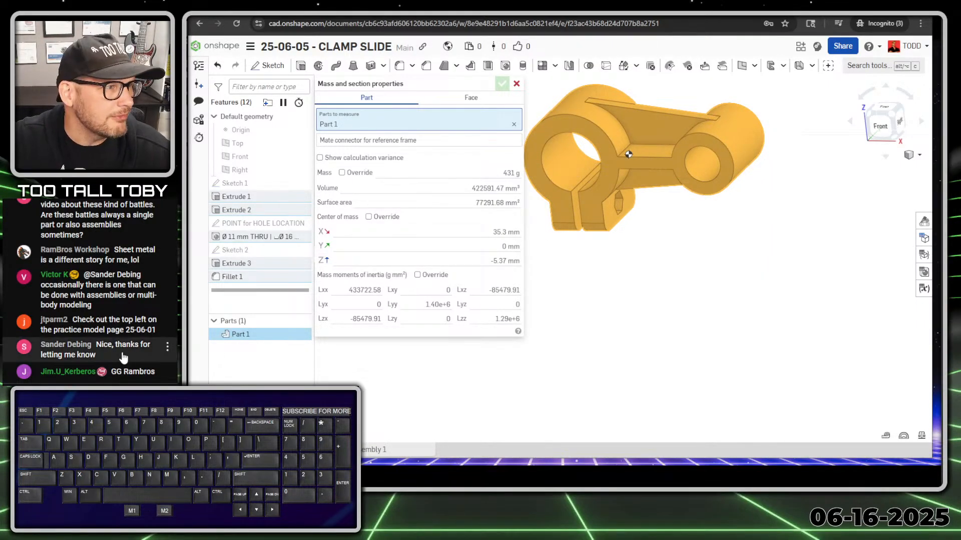
scroll(111, 360, up, 5)
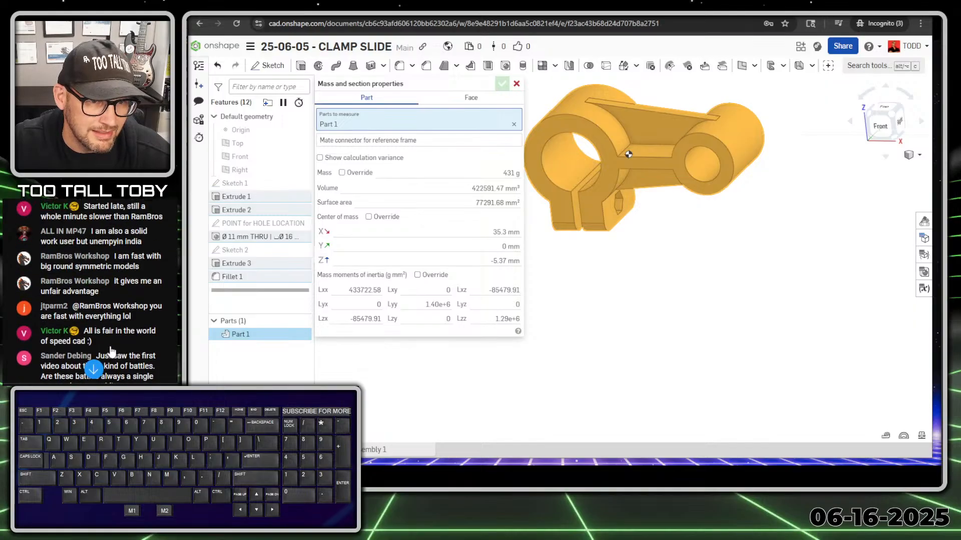
scroll(117, 302, down, 5)
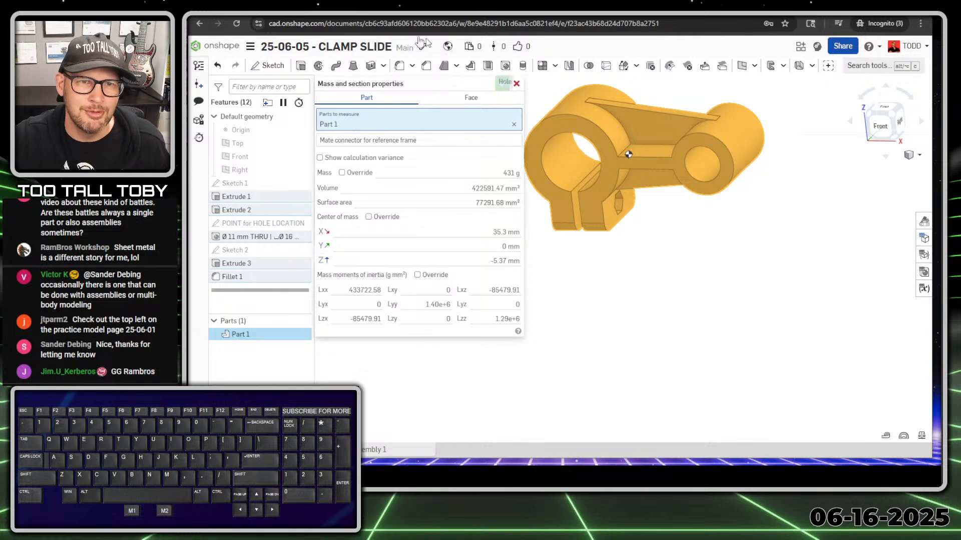
Enter 431 in the Too Tall Toby MASS field and submit the correct answer.
key(alt+Tab)
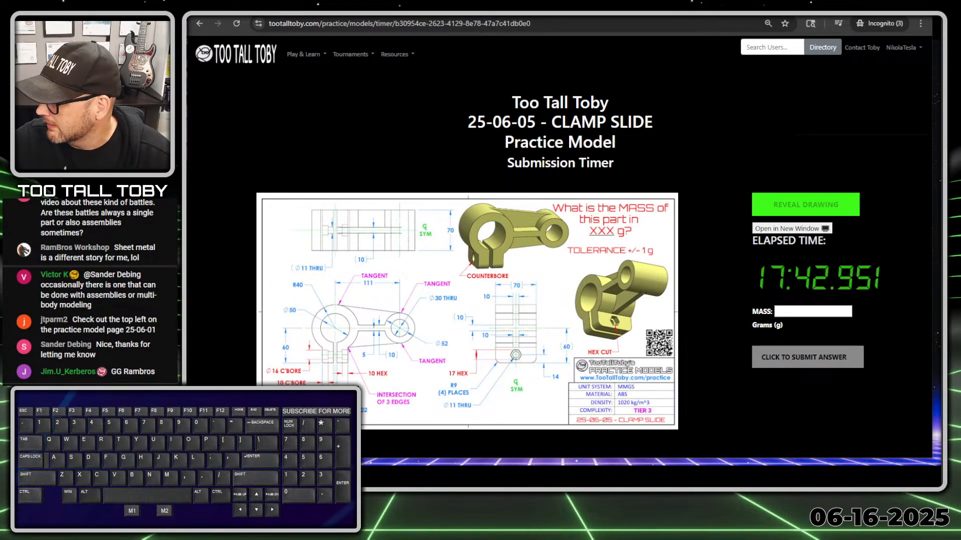
click(812, 311)
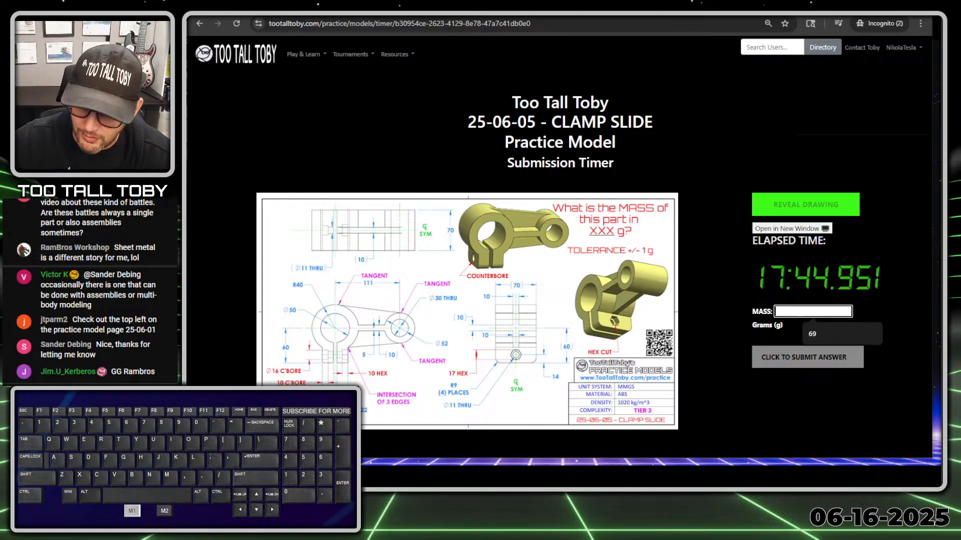
text(431)
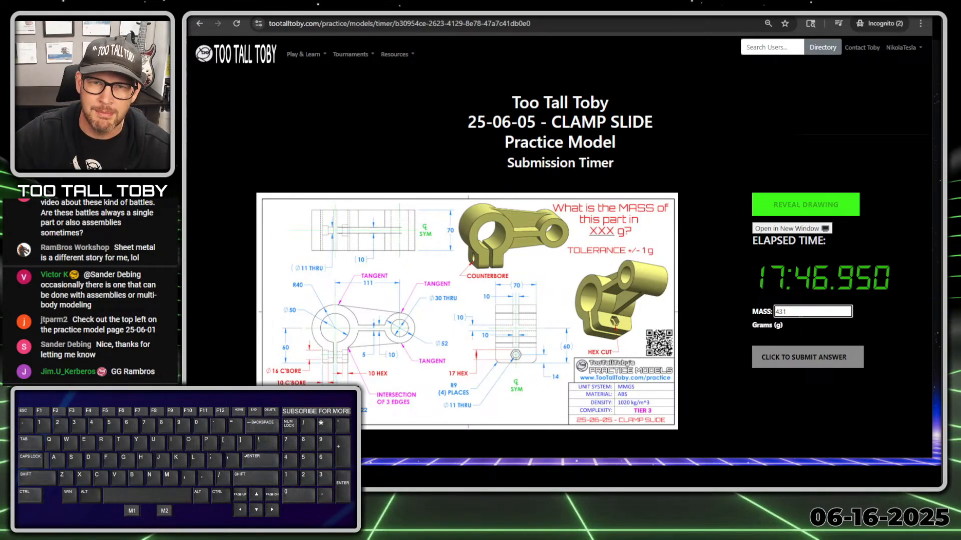
key(Return)
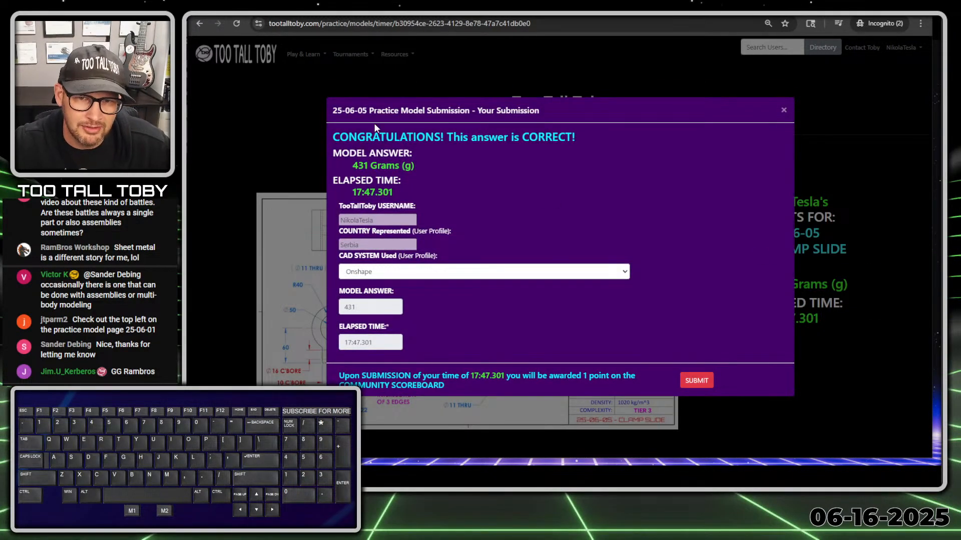
click(697, 380)
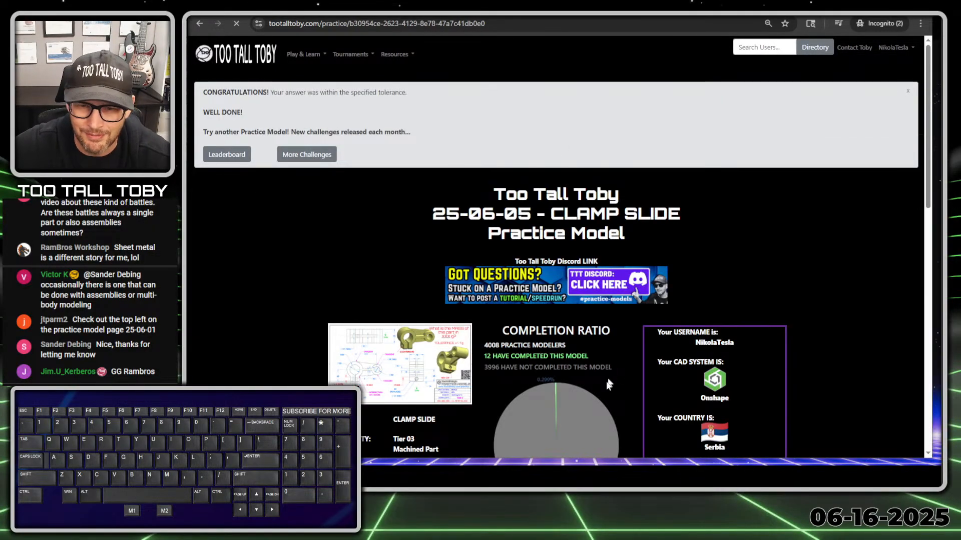
Sketch a ZoomIt pen mark on the practice page, then scroll further down.
key(alt+1)
click(481, 298)
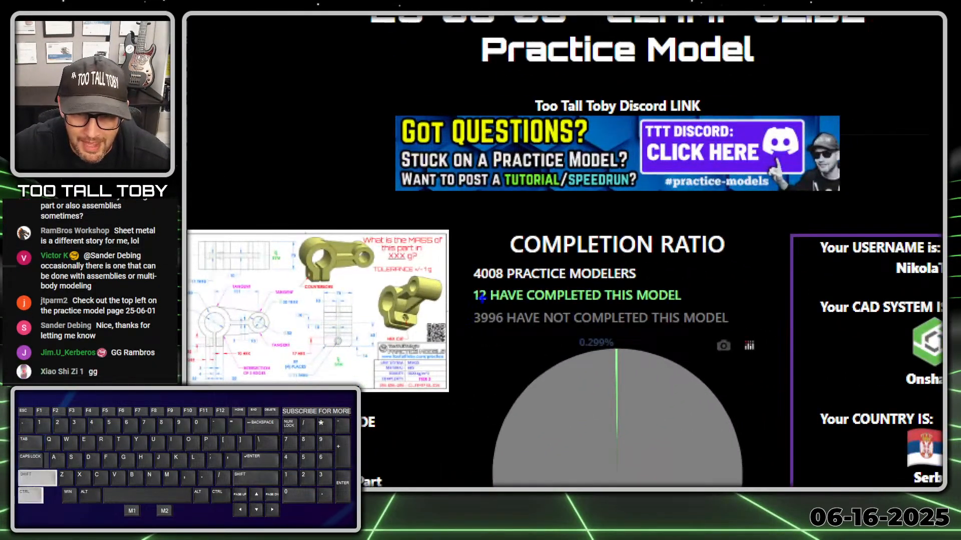
ctrl+shift+drag(482, 297, 437, 356)
key(r)
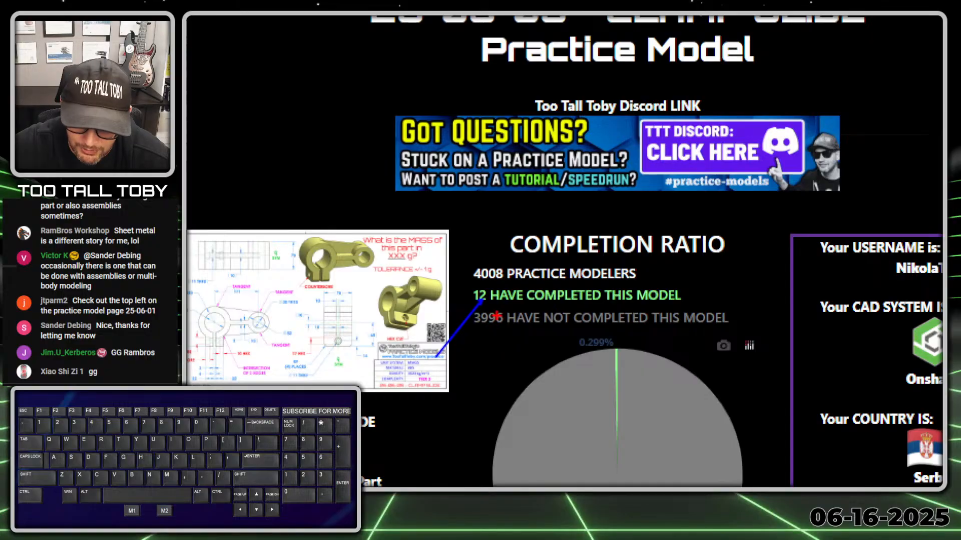
key(Escape)
scroll(612, 316, down, 5)
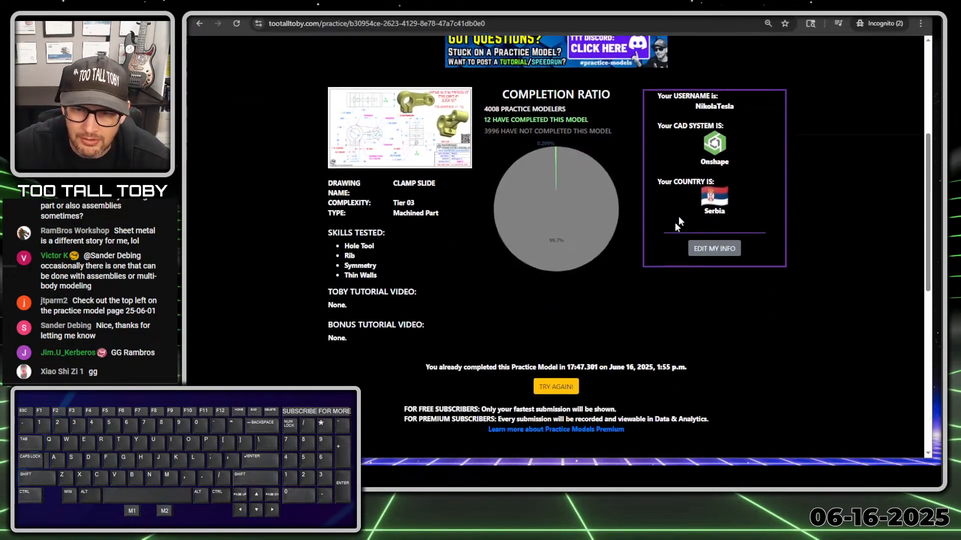
scroll(695, 169, down, 6)
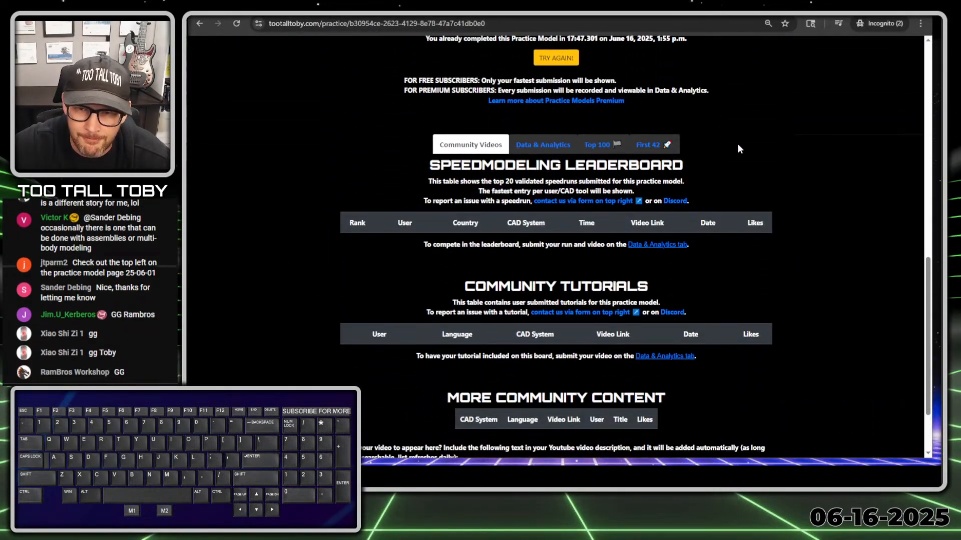
Show the First 42 submissions ranking and mark an entry in it.
click(647, 145)
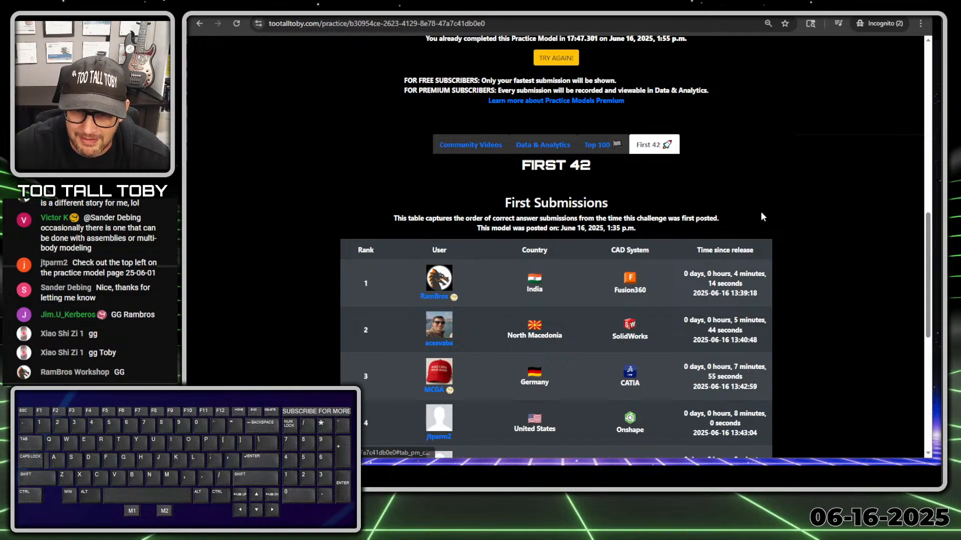
scroll(761, 211, down, 2)
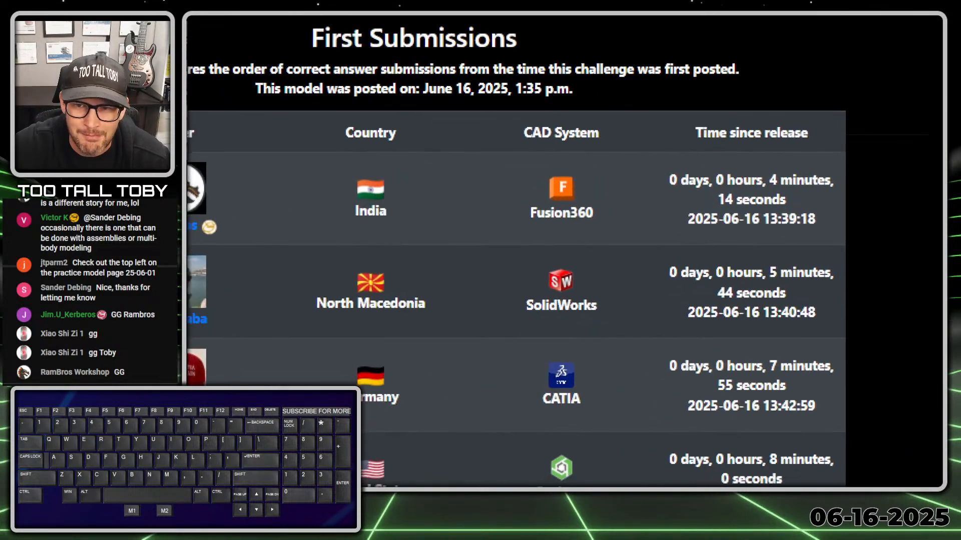
click(671, 166)
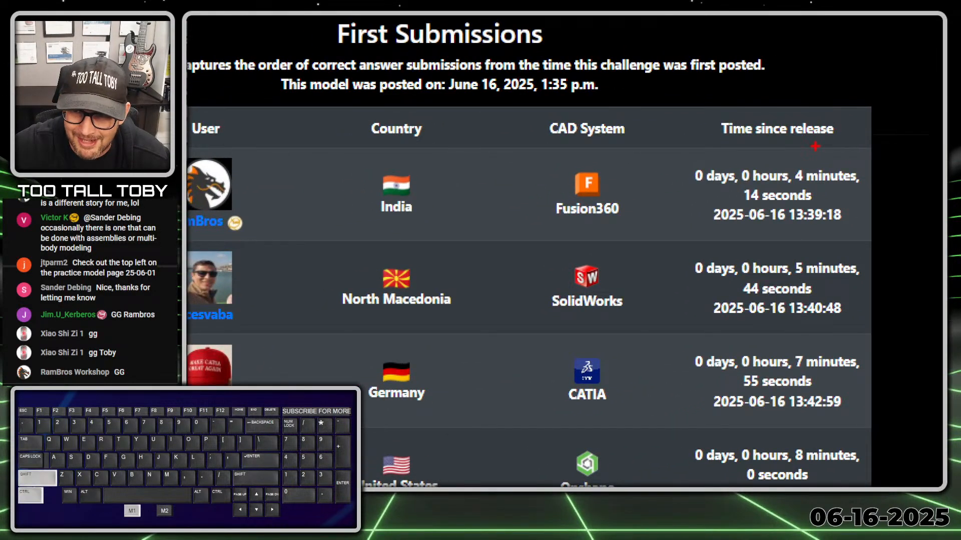
ctrl+shift+drag(828, 164, 897, 83)
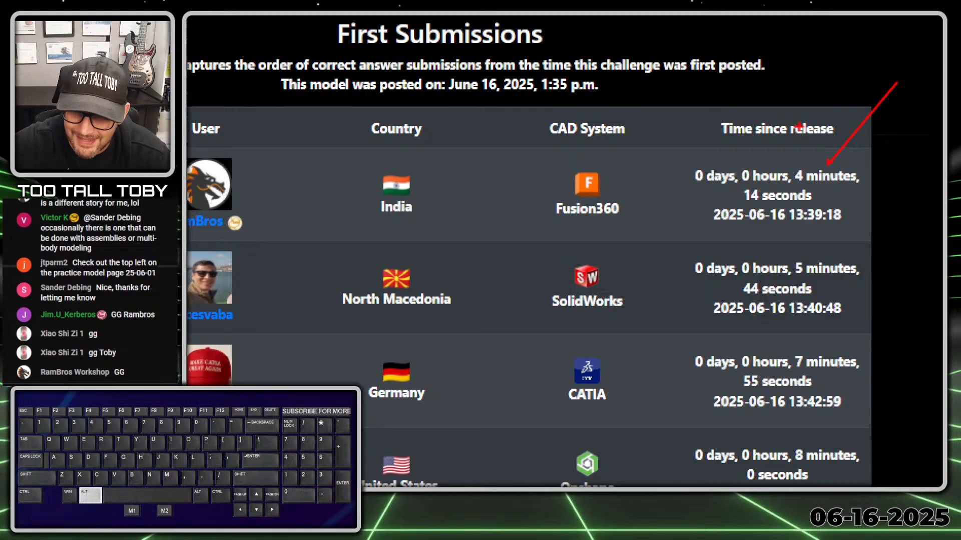
scroll(621, 203, up, 5)
scroll(620, 205, down, 3)
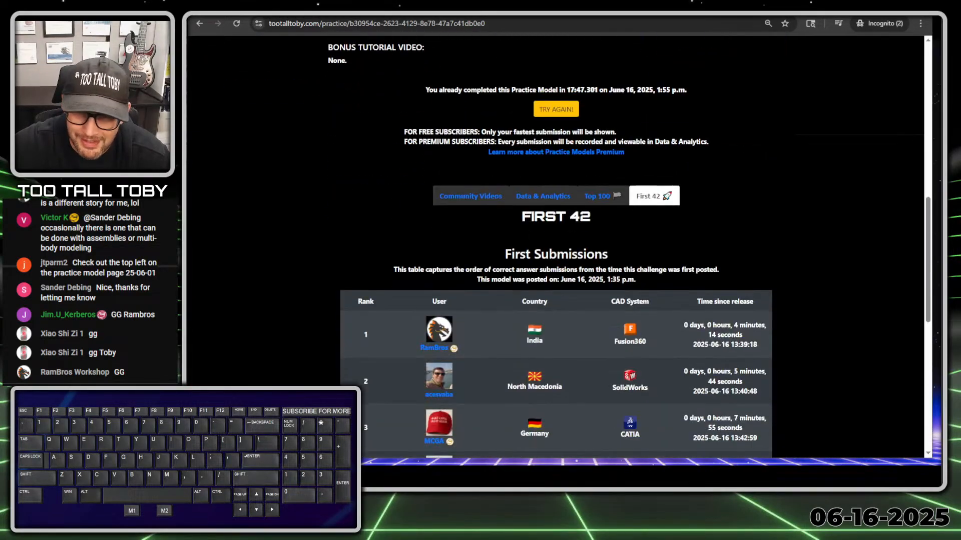
Open Data & Analytics, arrow-mark the 17:47.301 run time, and scroll back up.
click(542, 196)
scroll(556, 245, down, 5)
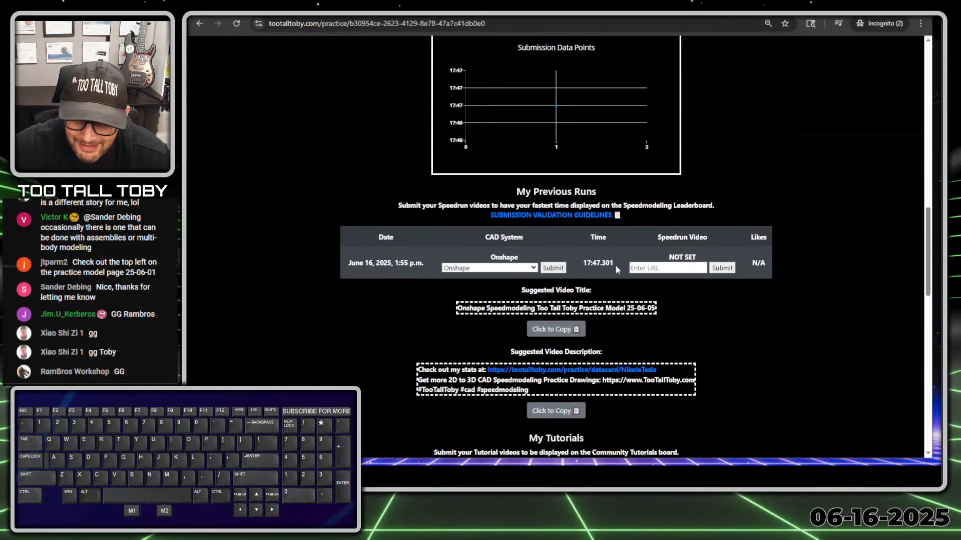
scroll(616, 269, down, 1)
key(alt+1)
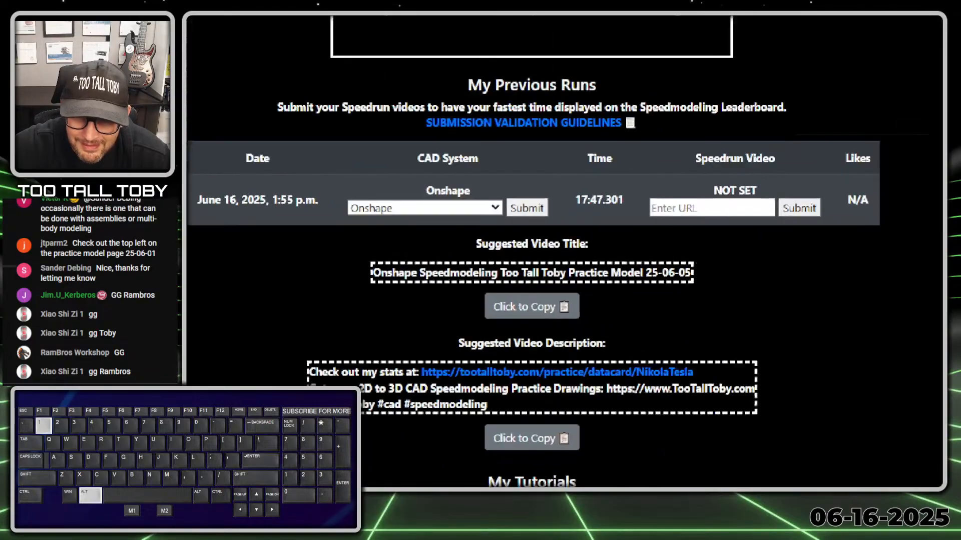
click(600, 221)
ctrl+shift+drag(587, 205, 586, 288)
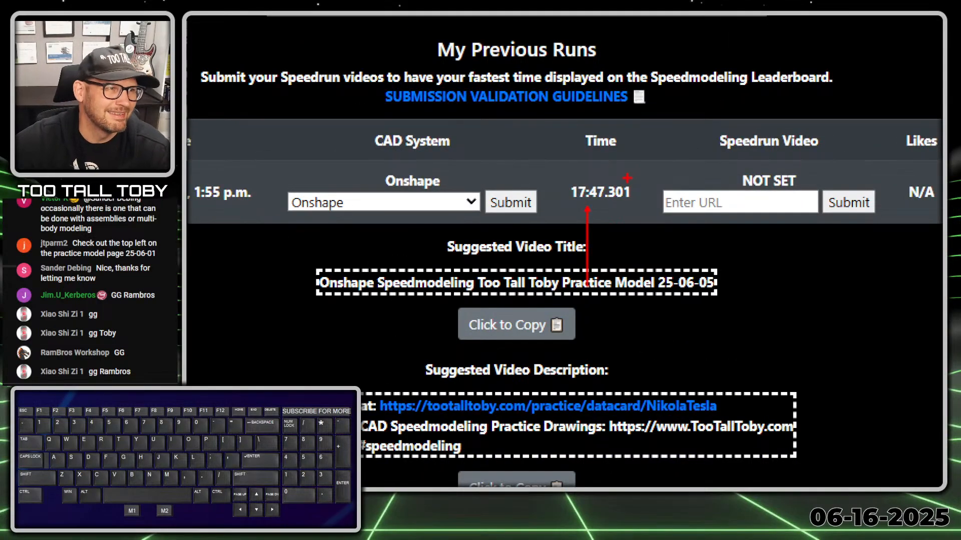
key(alt+1)
scroll(619, 165, up, 6)
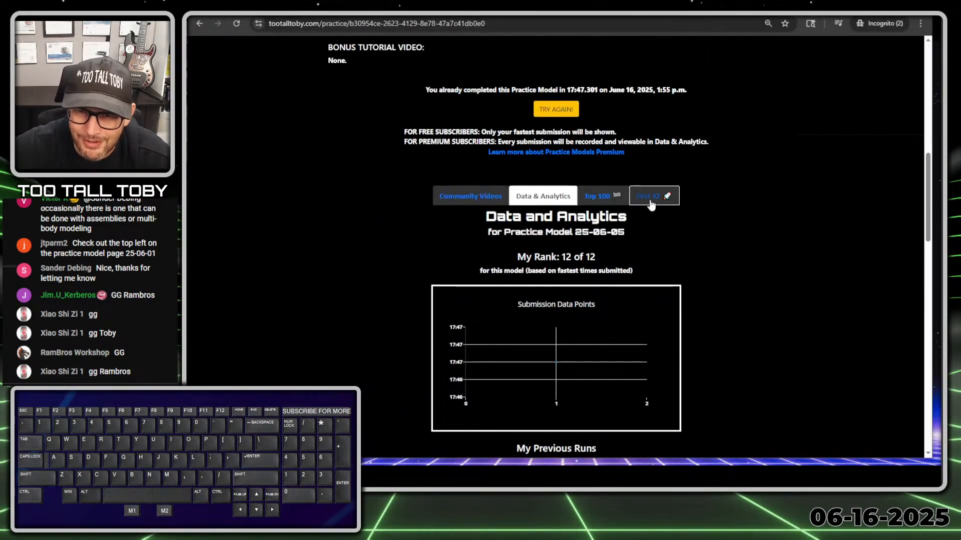
Open the First 42 table and mark the winning 4 minutes 14 seconds time.
click(650, 201)
scroll(780, 213, down, 3)
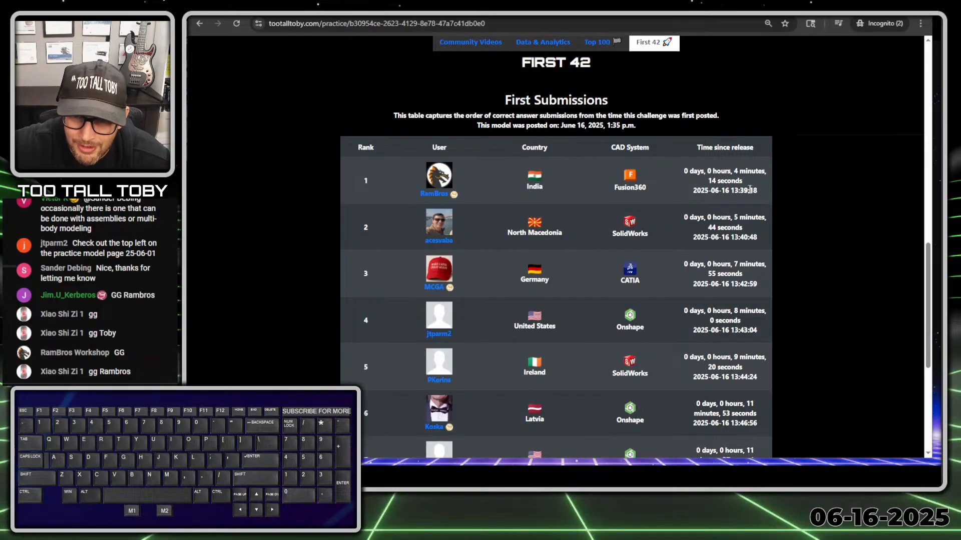
key(alt+1)
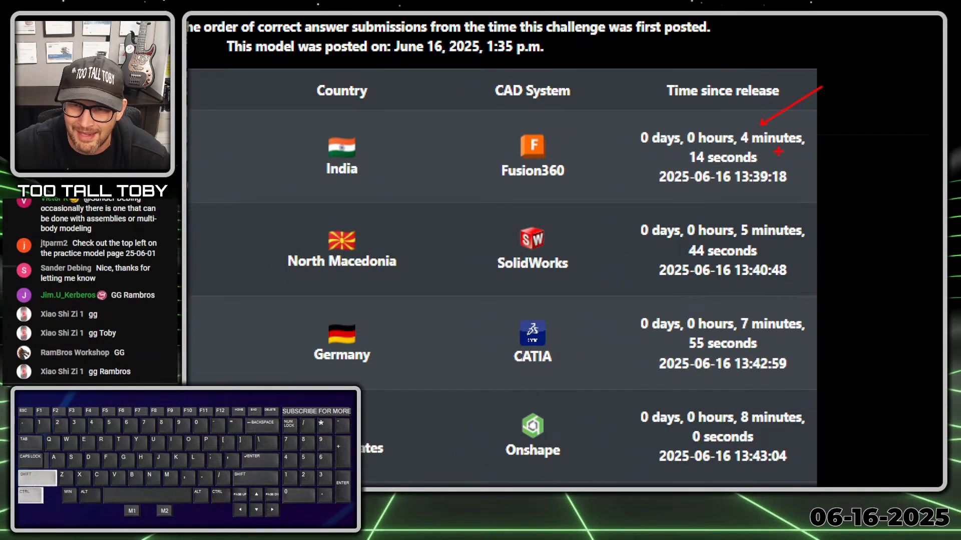
ctrl+shift+drag(775, 156, 820, 152)
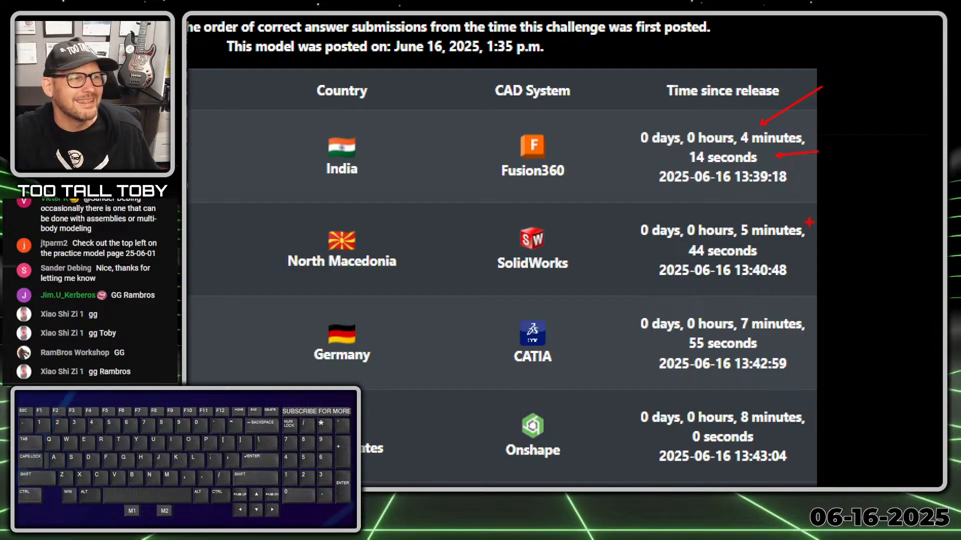
scroll(820, 298, down, 2)
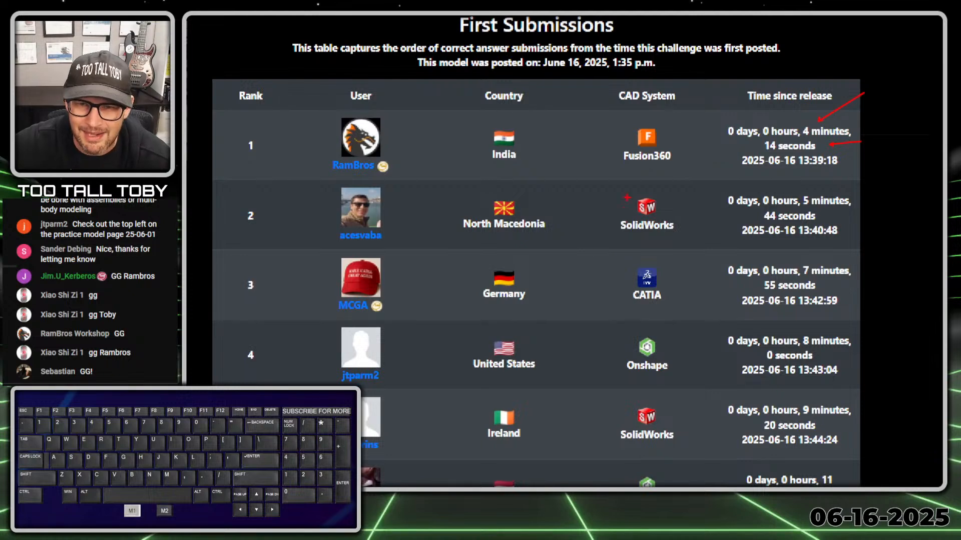
Mark second place (North Macedonia, SolidWorks, 5:44) and third place (Germany, CATIA, 7:55).
ctrl+shift+drag(545, 231, 569, 274)
ctrl+shift+drag(674, 245, 702, 276)
shift+drag(804, 211, 864, 210)
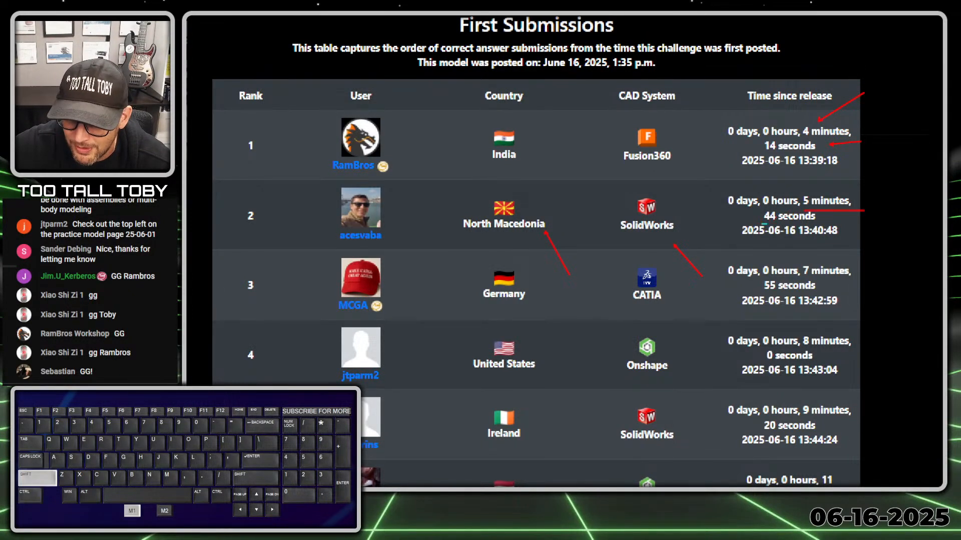
shift+drag(761, 223, 832, 223)
ctrl+shift+drag(392, 304, 427, 347)
ctrl+shift+drag(533, 316, 596, 358)
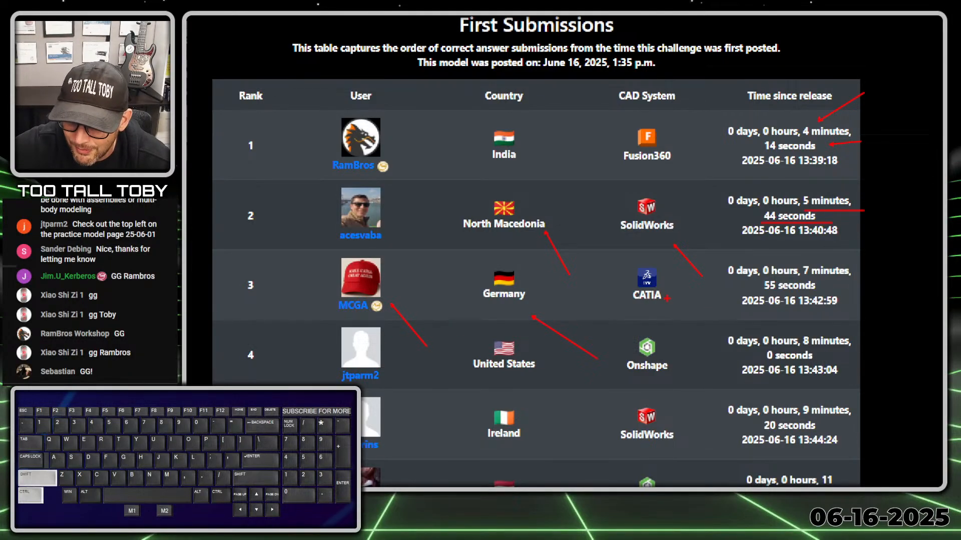
ctrl+shift+drag(668, 299, 714, 351)
shift+drag(803, 282, 861, 282)
shift+drag(766, 294, 841, 293)
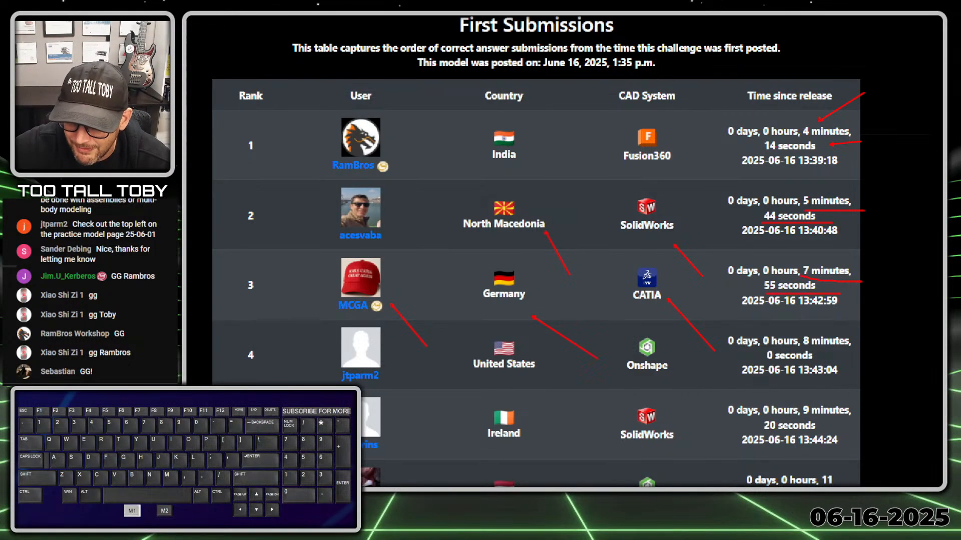
Mark the fourth-place United States Onshape entry with its 8-minute time.
ctrl+shift+drag(394, 378, 423, 428)
ctrl+shift+drag(555, 375, 598, 410)
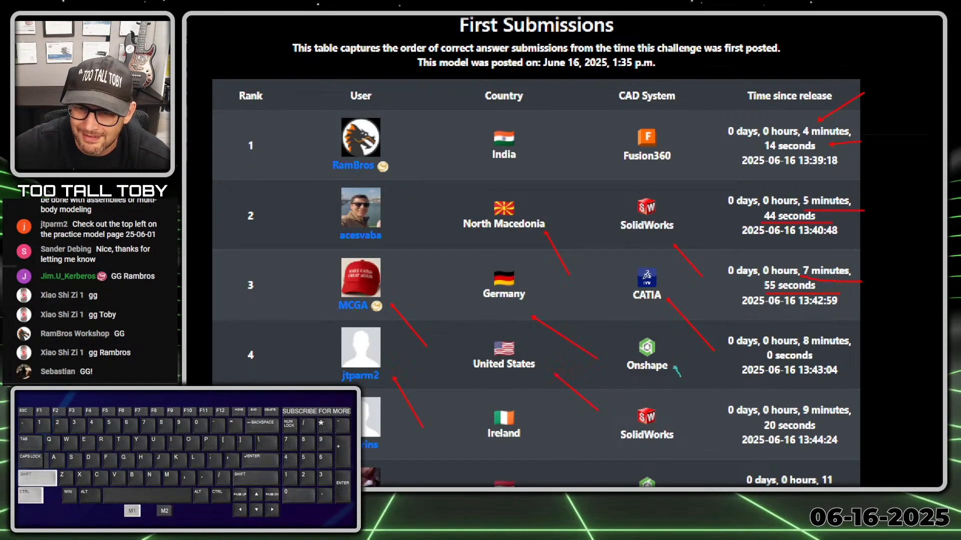
ctrl+shift+drag(677, 371, 715, 406)
drag(873, 346, 803, 346)
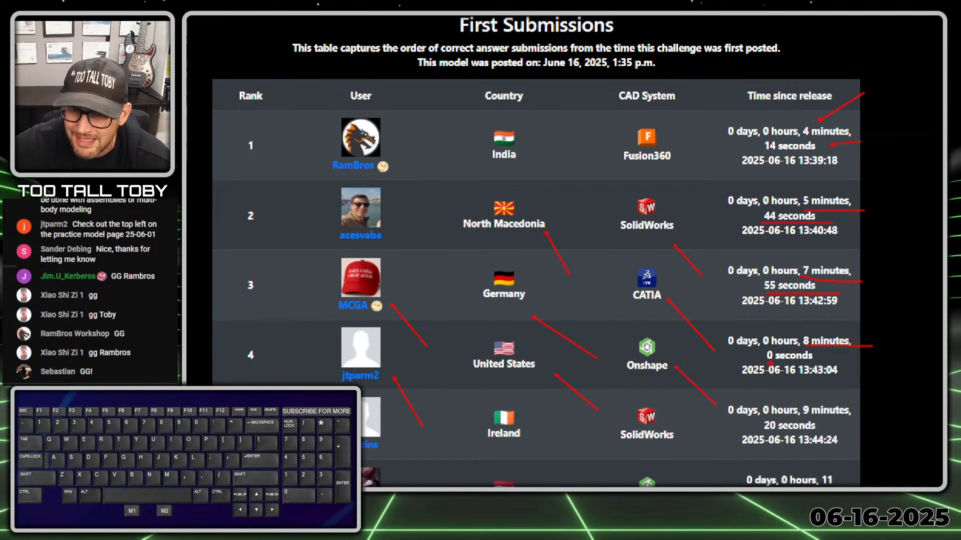
right_click(770, 364)
click(367, 330)
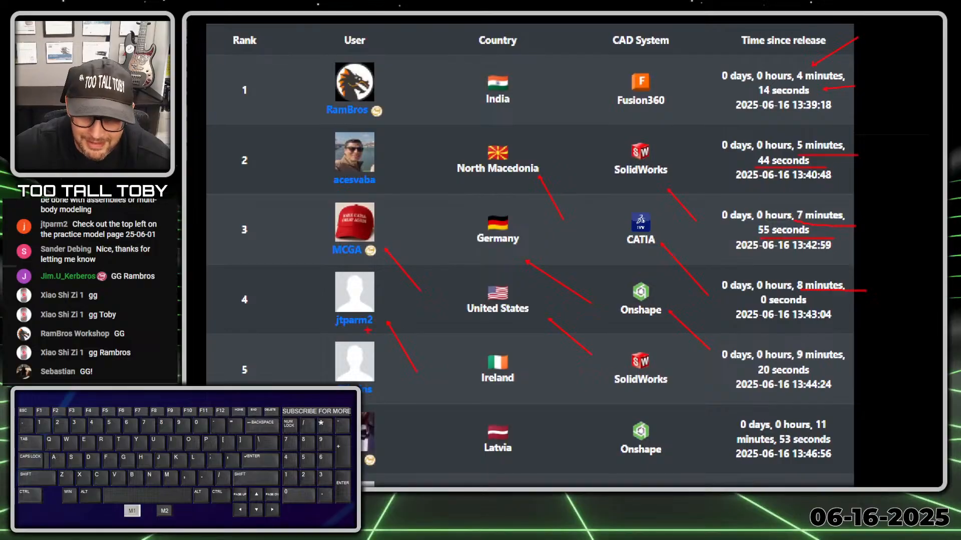
Scroll down the First 42 table and circle the eighth-place Creo entry.
key(Escape)
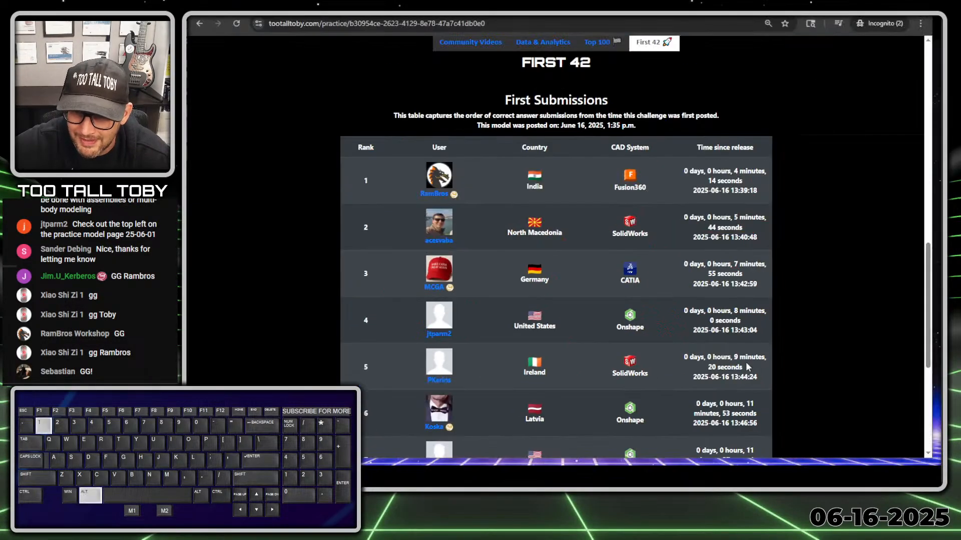
scroll(666, 340, down, 5)
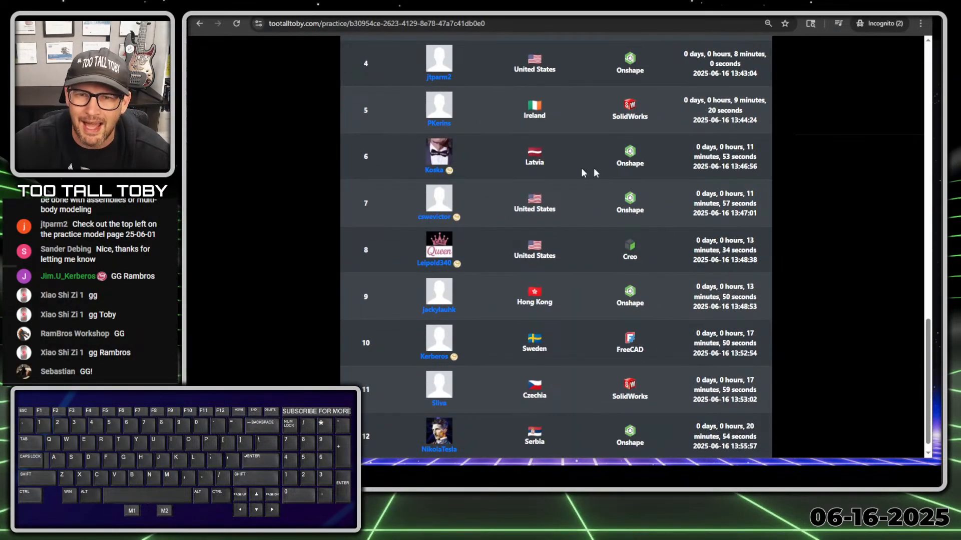
scroll(482, 154, down, 1)
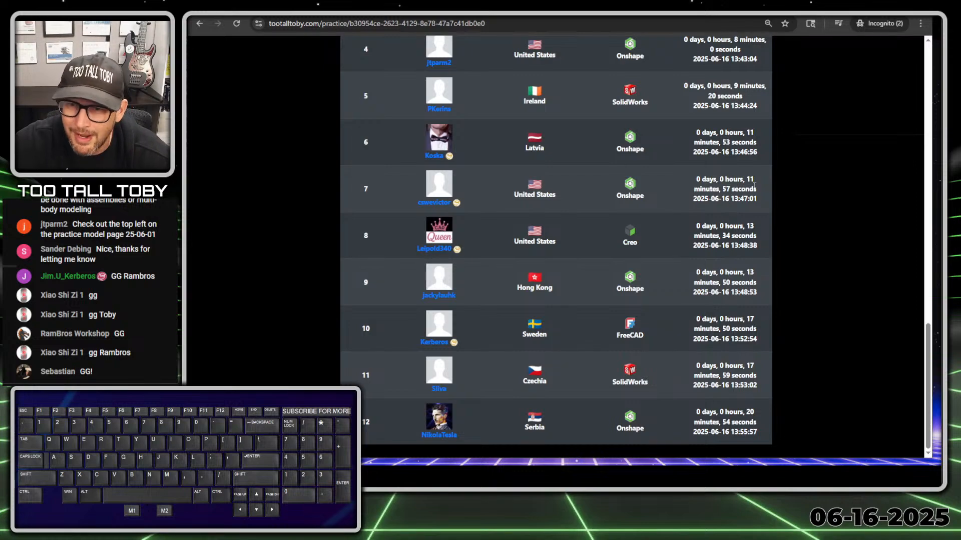
scroll(754, 185, up, 3)
scroll(653, 241, down, 3)
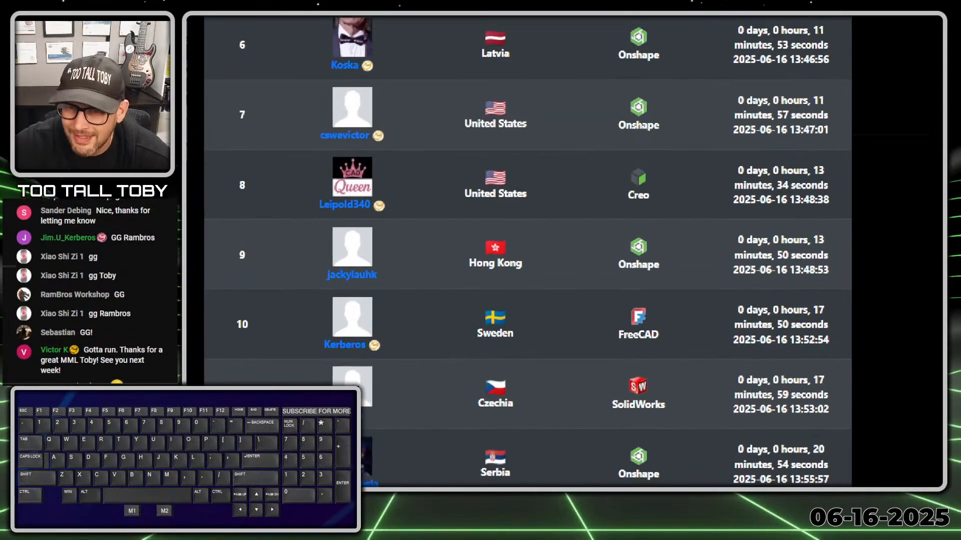
click(633, 279)
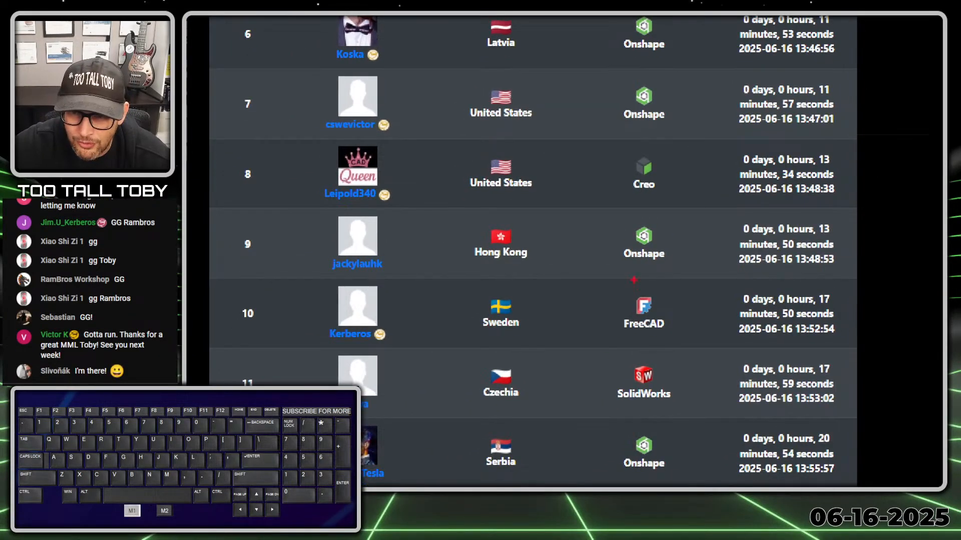
drag(652, 145, 635, 200)
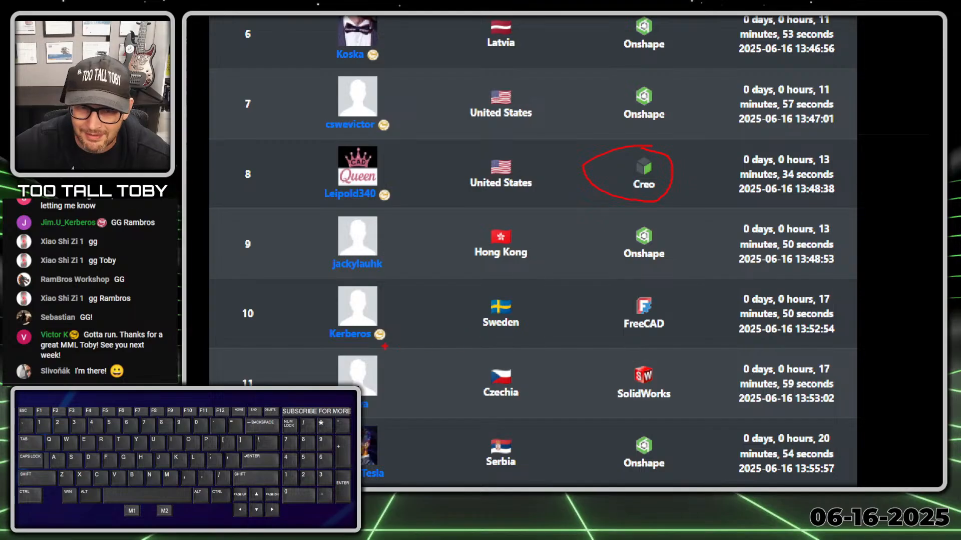
Underline ranks 10–12 (Sweden/FreeCAD, Czechia/SolidWorks, Serbia 20:54), then scroll back up.
drag(329, 344, 401, 344)
drag(474, 338, 531, 332)
drag(632, 337, 659, 330)
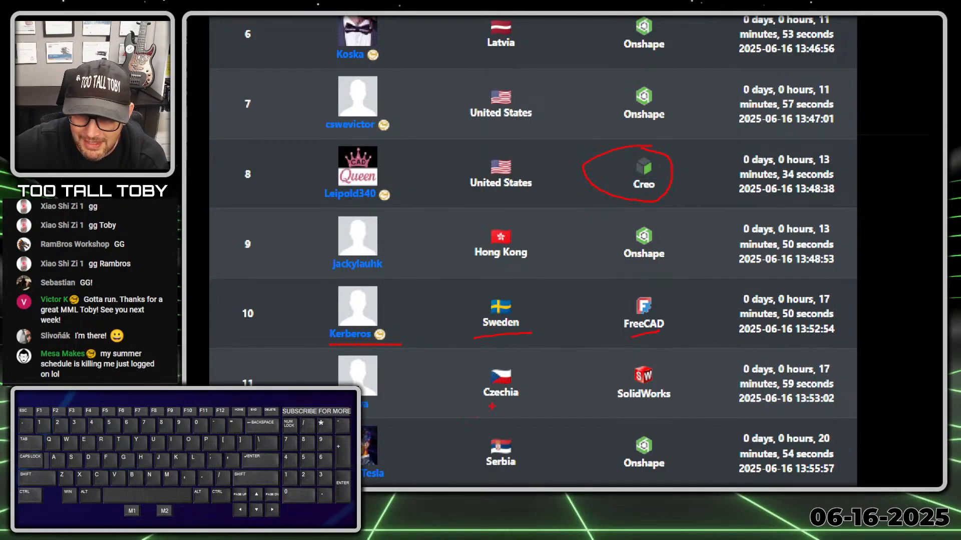
drag(484, 404, 542, 402)
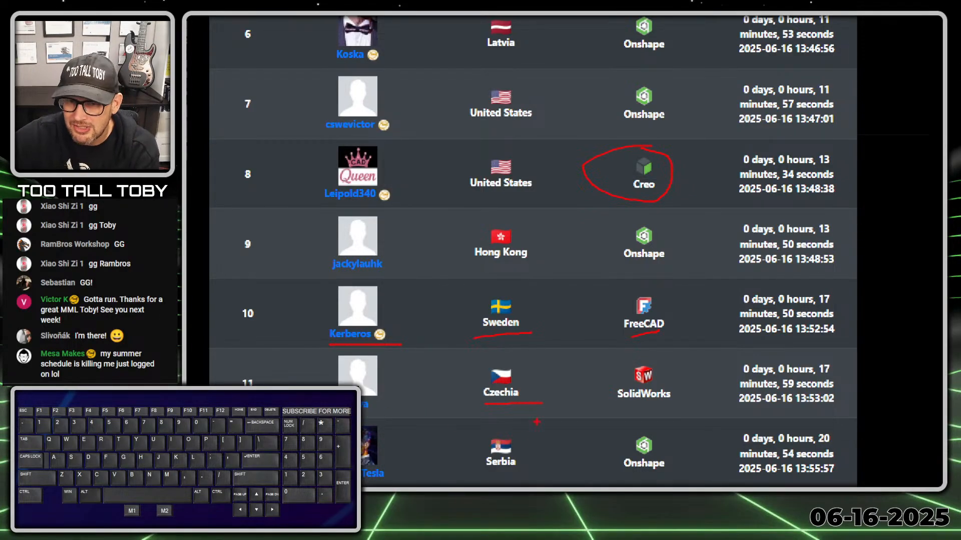
drag(618, 407, 690, 404)
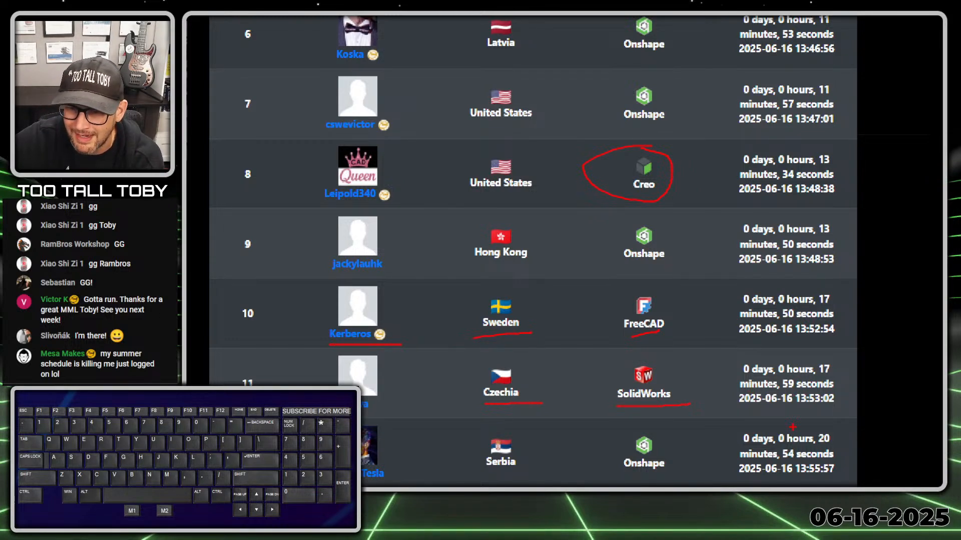
drag(362, 483, 381, 482)
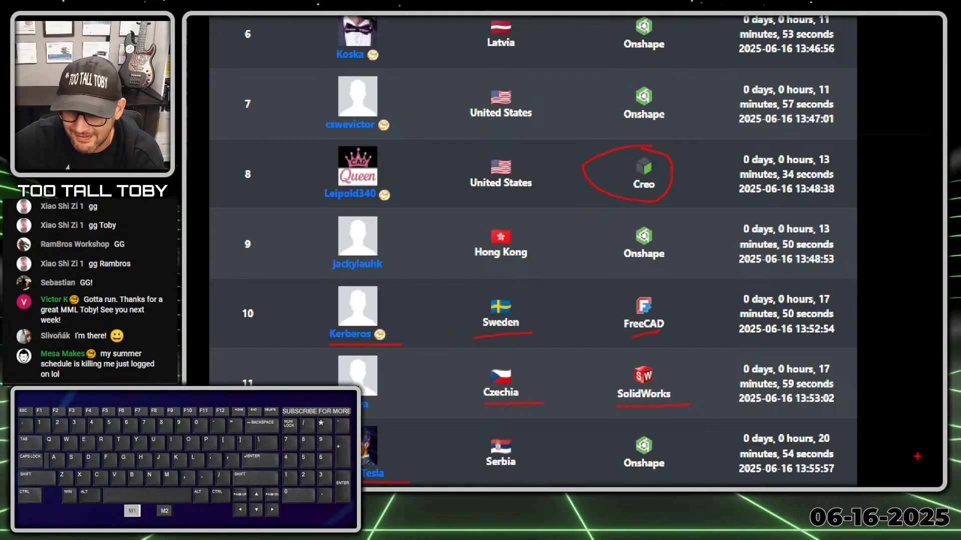
drag(814, 444, 840, 446)
drag(781, 460, 870, 462)
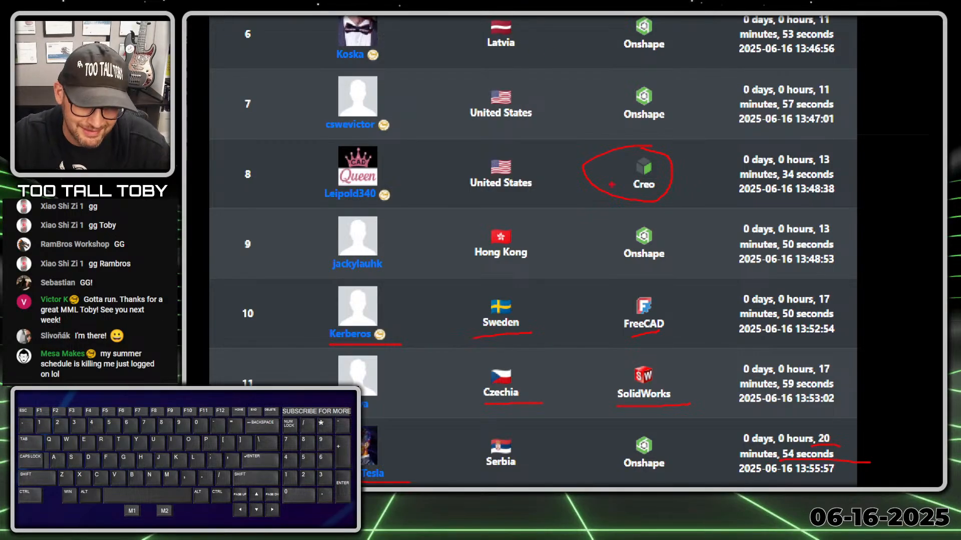
key(Escape)
scroll(711, 221, up, 10)
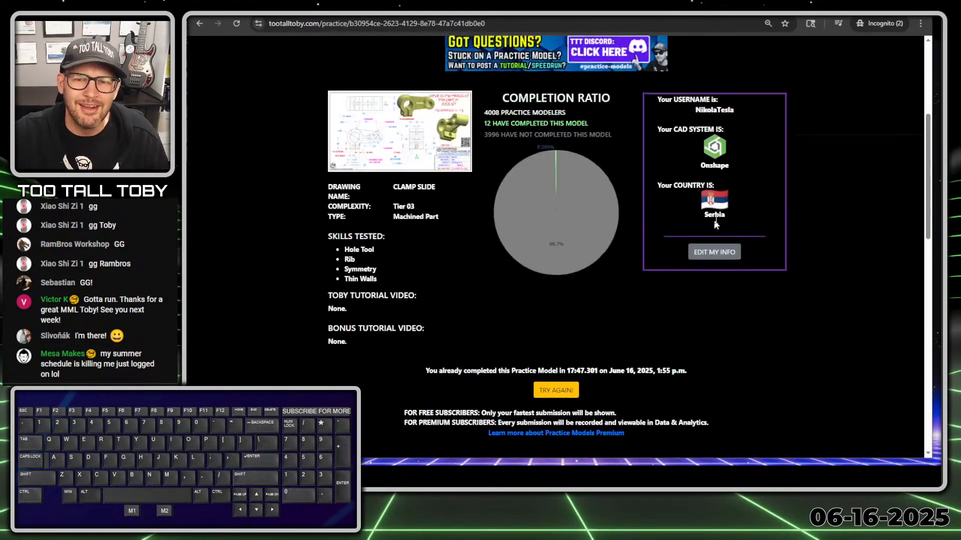
Switch to the Top 100 table and highlight the row-1 fastest time of 02:53.401.
scroll(715, 222, up, 3)
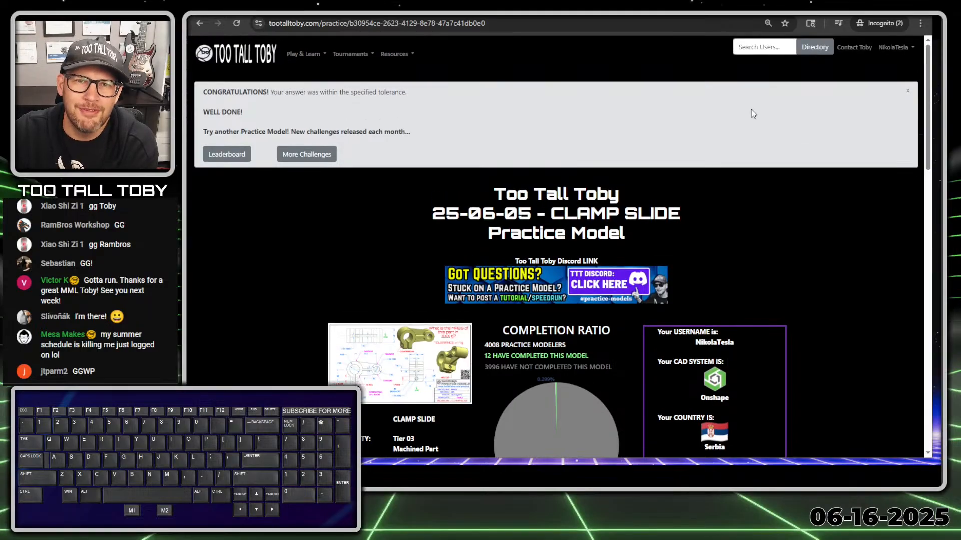
key(M1)
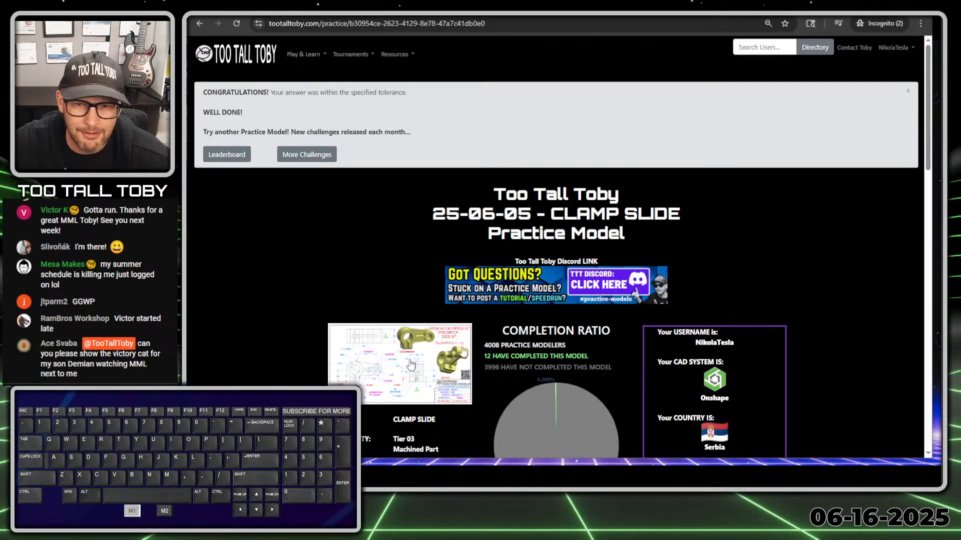
scroll(670, 198, down, 9)
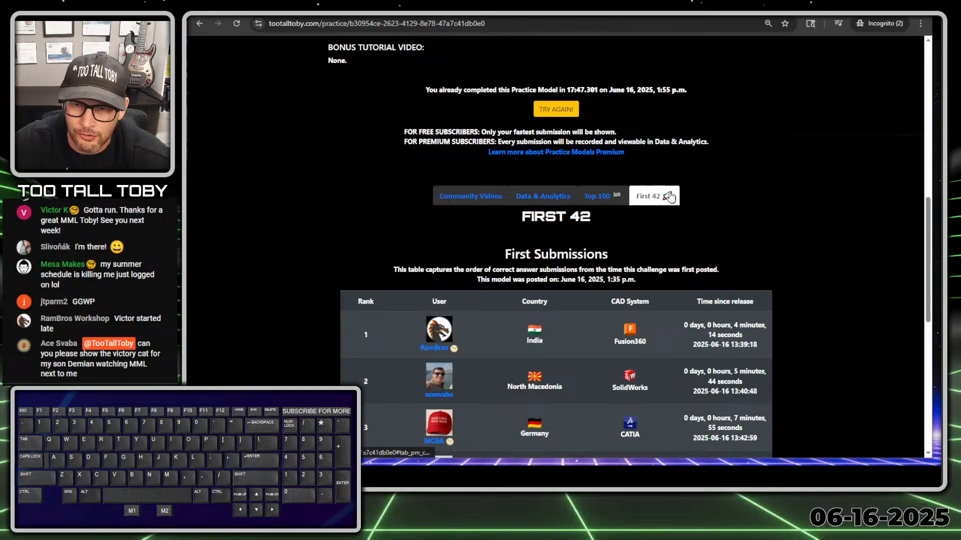
click(600, 196)
scroll(605, 195, down, 3)
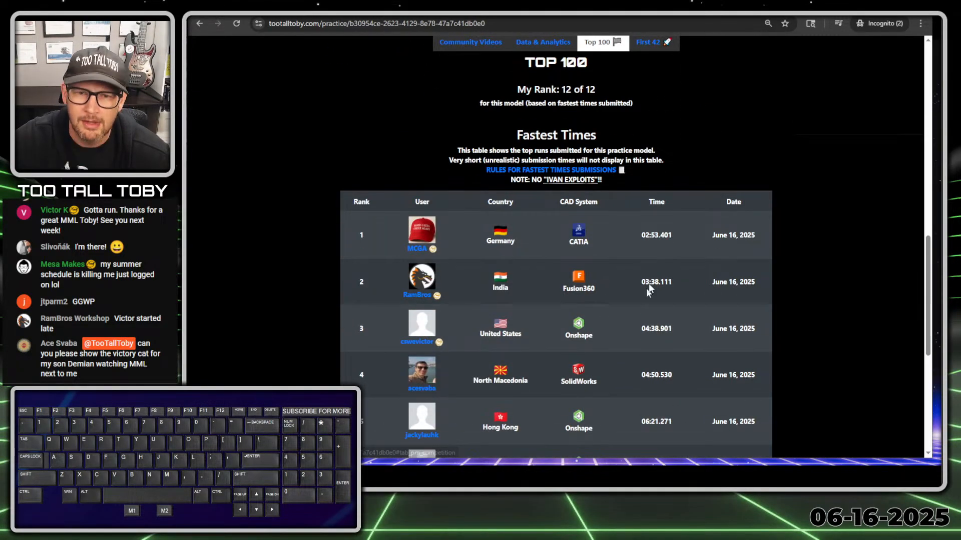
scroll(657, 244, down, 1)
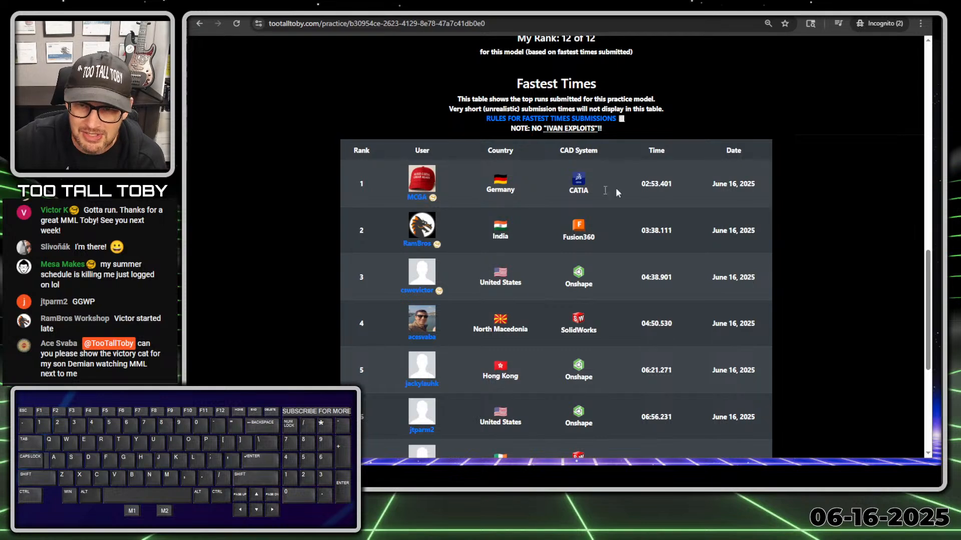
drag(638, 189, 677, 187)
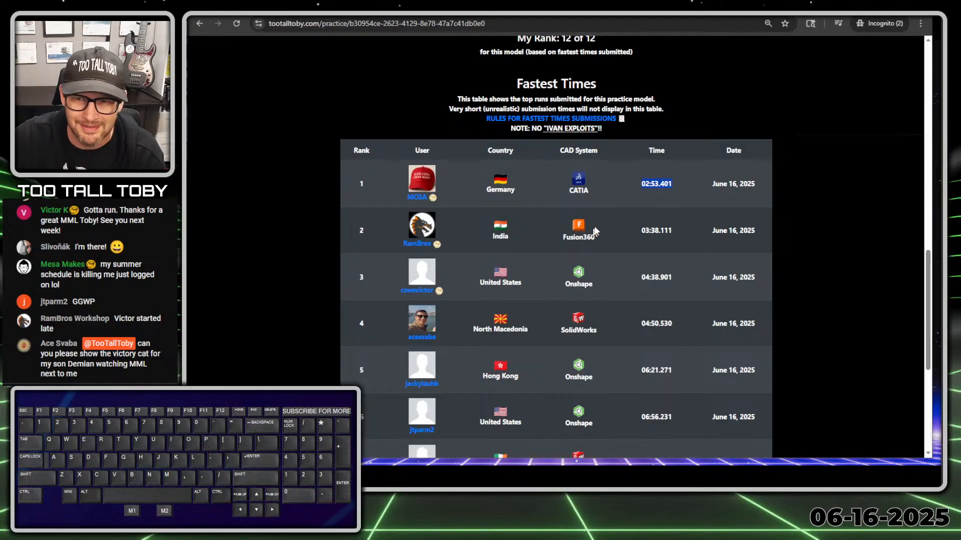
scroll(657, 159, up, 15)
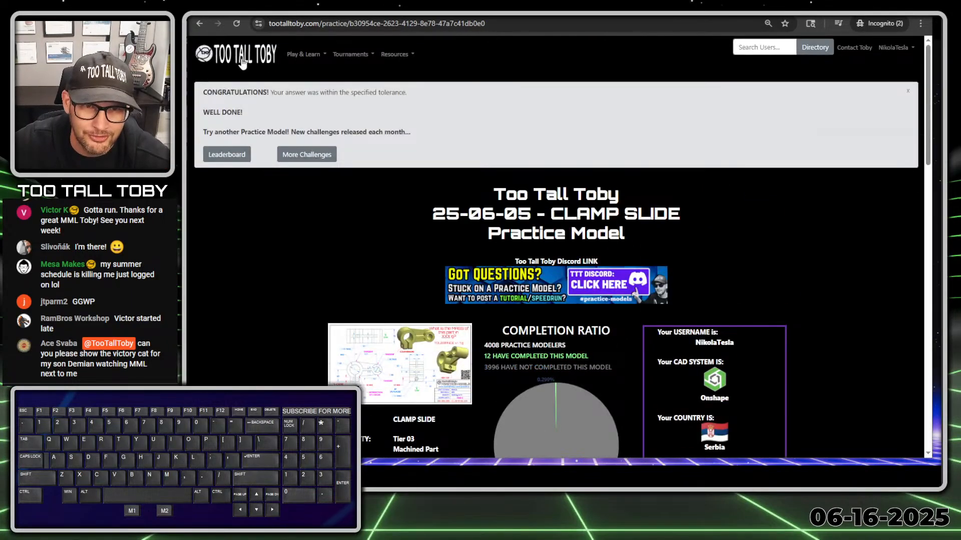
Go to the Too Tall Toby home page and open the Practice Models page.
click(266, 54)
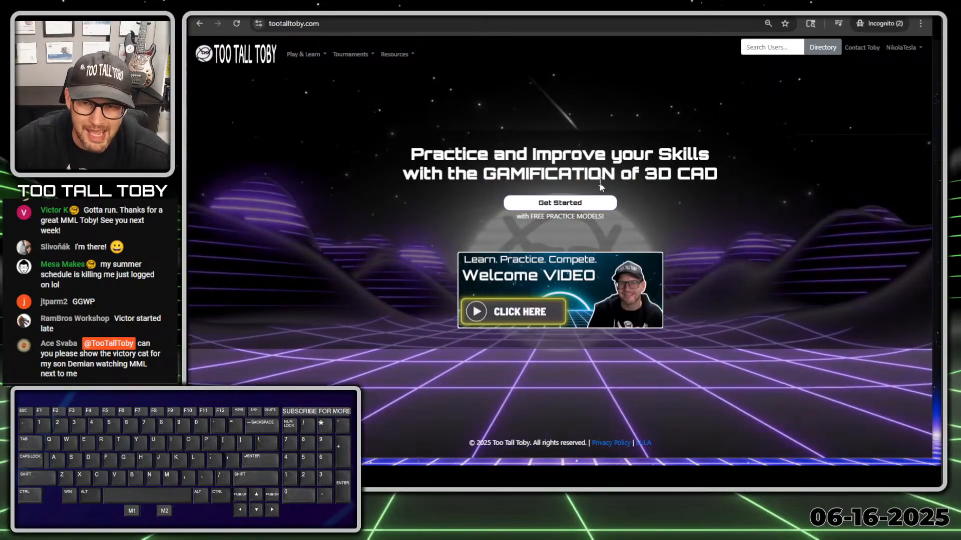
click(556, 203)
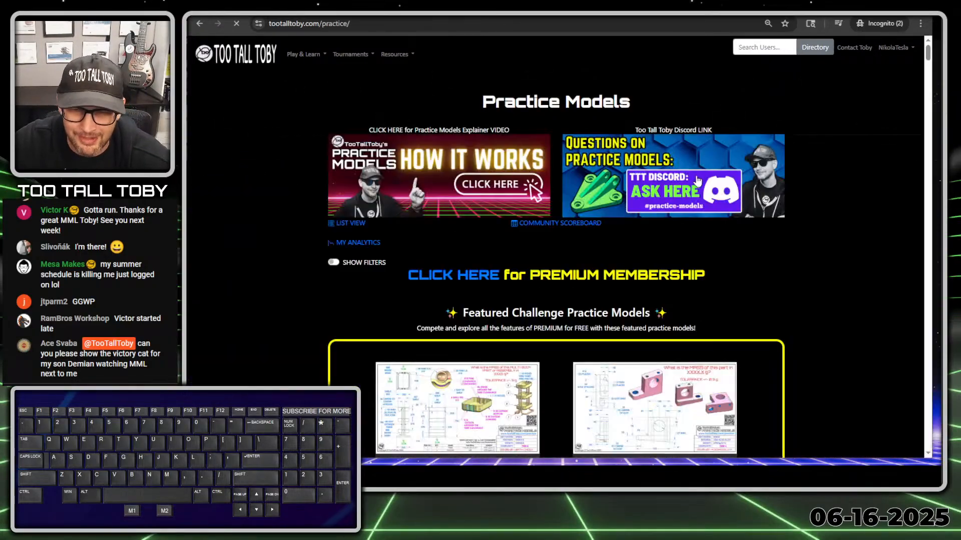
scroll(733, 176, down, 4)
scroll(743, 165, down, 3)
Mark the featured models' current leaders, then open the 25-06-05 Clamp Slide card.
key(alt+1)
click(513, 153)
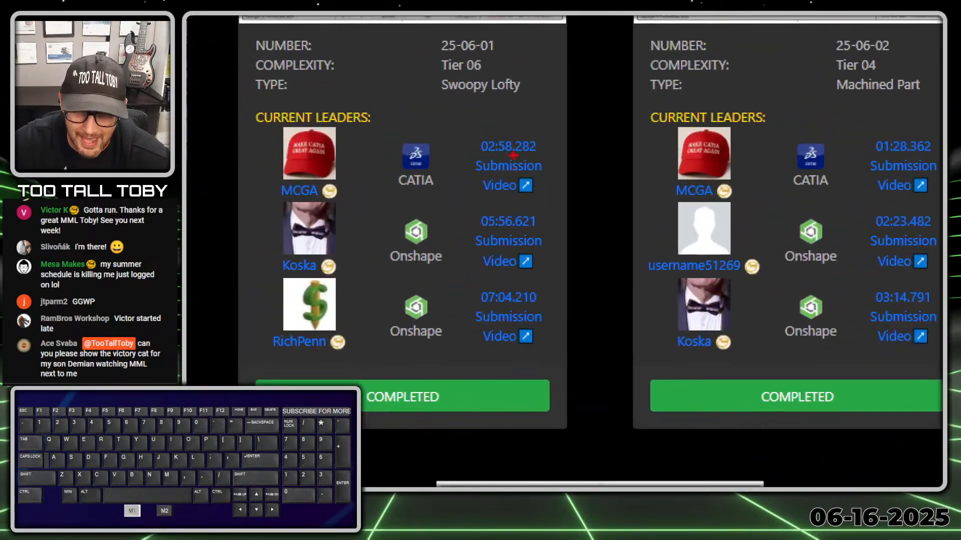
ctrl+shift+drag(501, 128, 594, 94)
ctrl+shift+drag(877, 133, 822, 105)
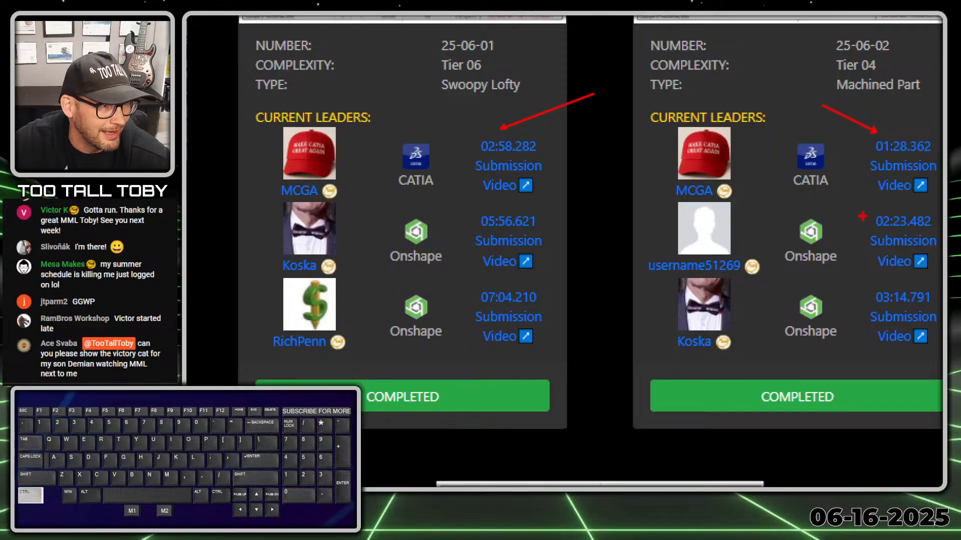
right_click(863, 215)
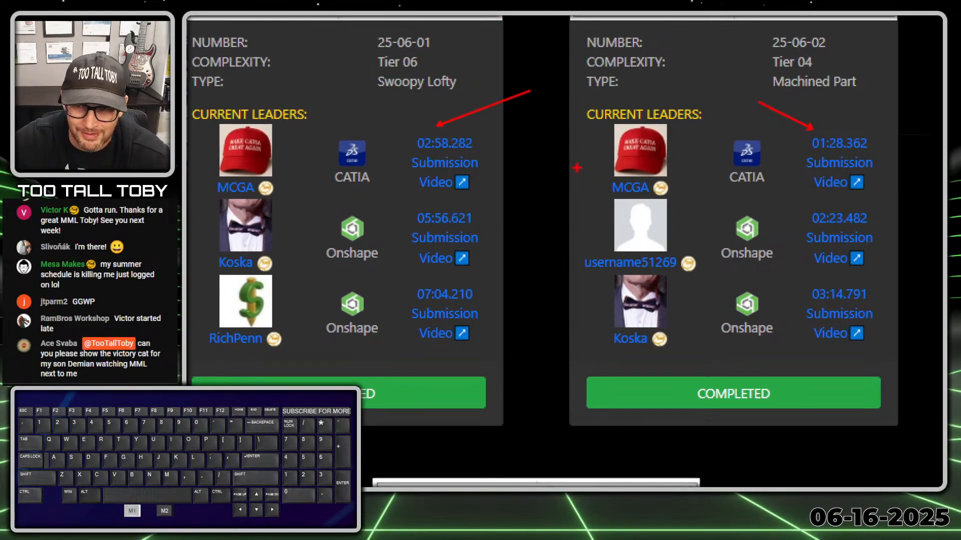
key(alt+1)
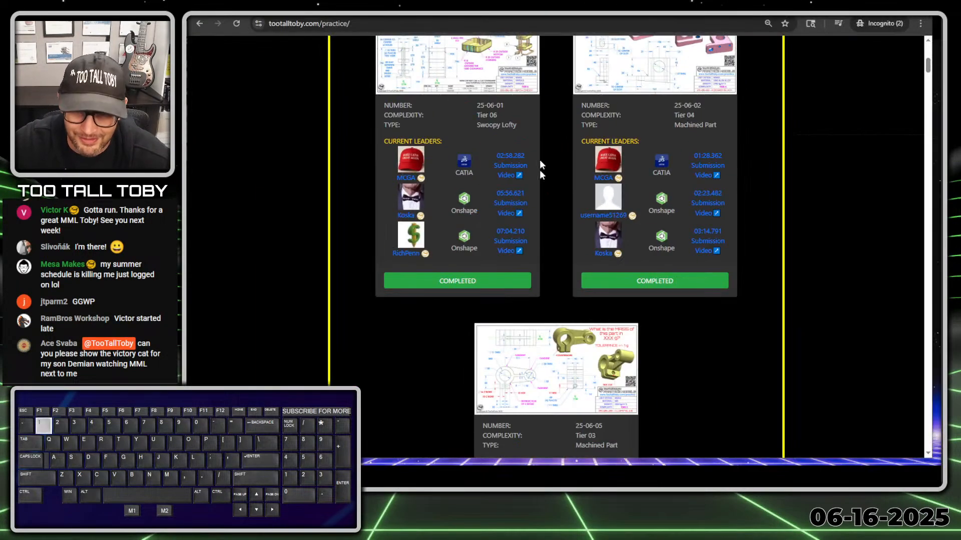
scroll(678, 178, down, 3)
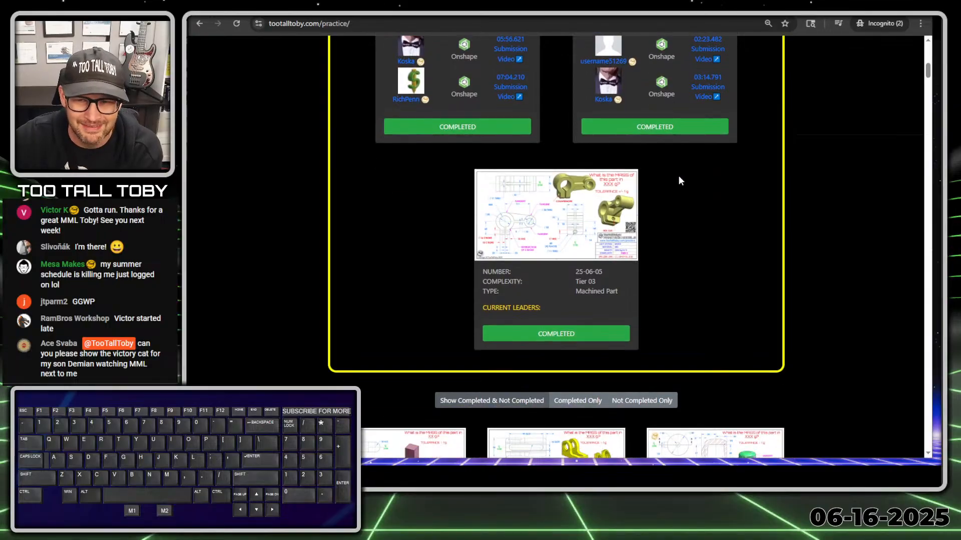
click(559, 338)
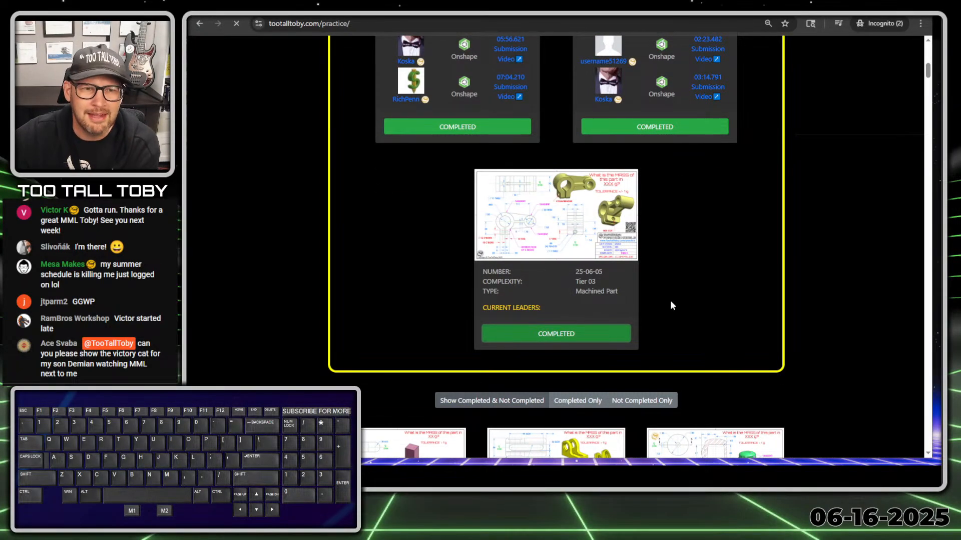
Show the Clamp Slide's Top 100 fastest times table.
scroll(671, 301, down, 7)
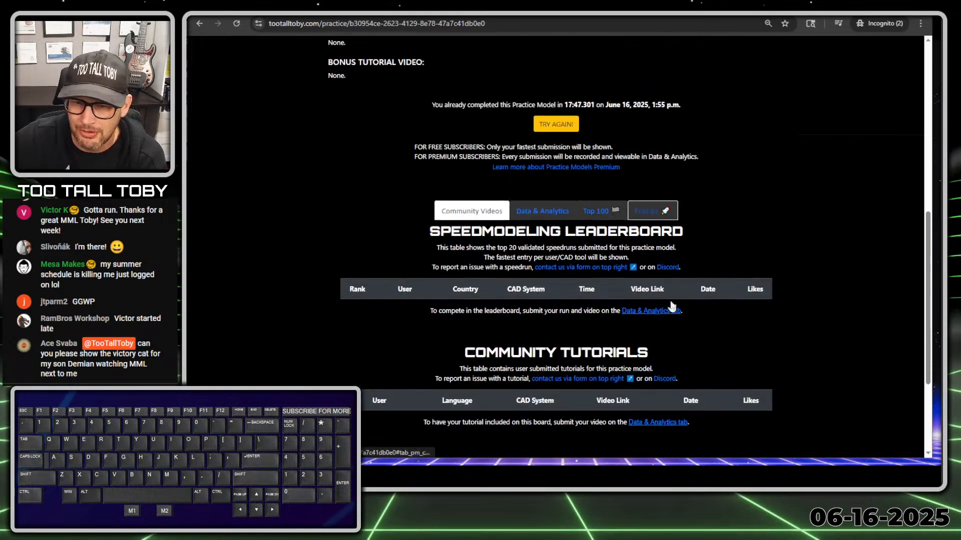
scroll(672, 305, down, 2)
click(600, 103)
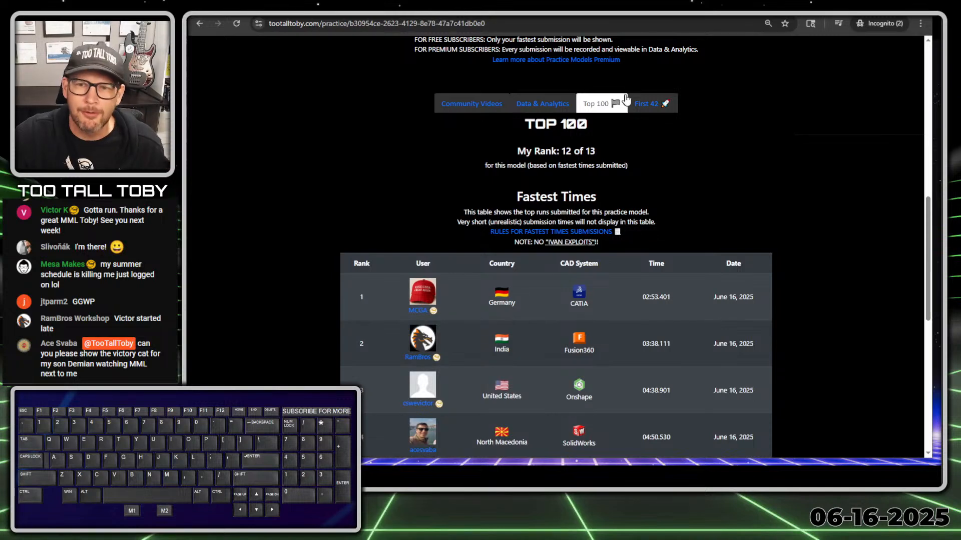
scroll(644, 107, down, 1)
Switch to the First 42 table and underline entries in the first-submissions order.
click(658, 57)
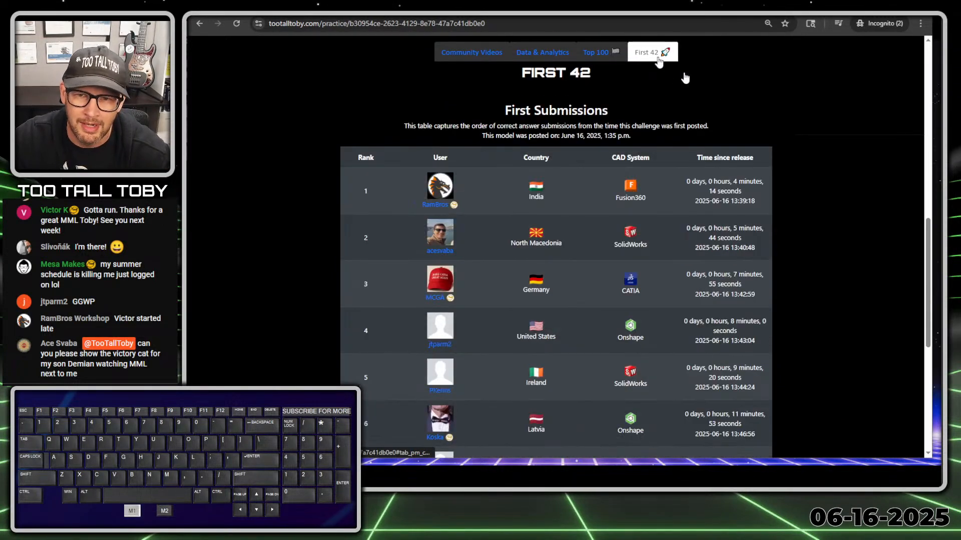
scroll(670, 97, up, 1)
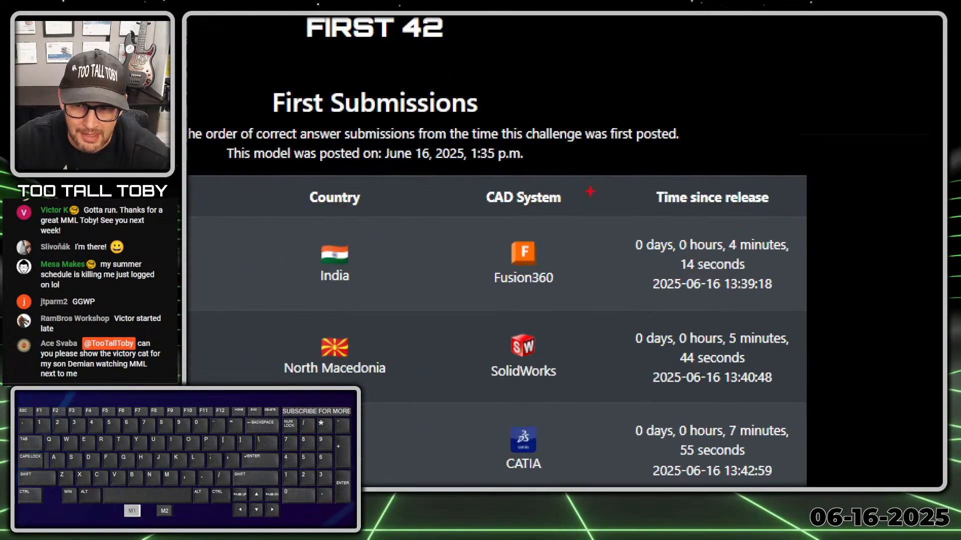
drag(470, 164, 554, 170)
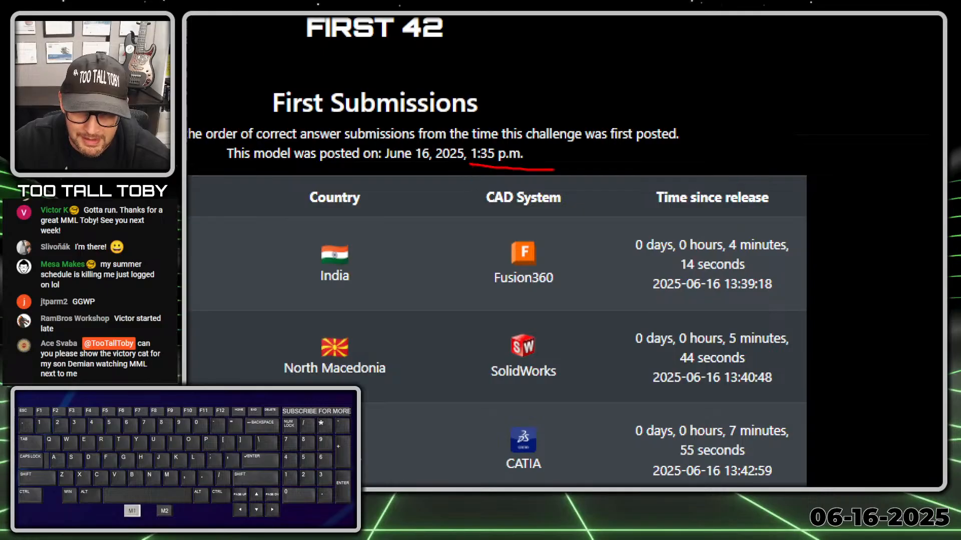
drag(727, 297, 825, 297)
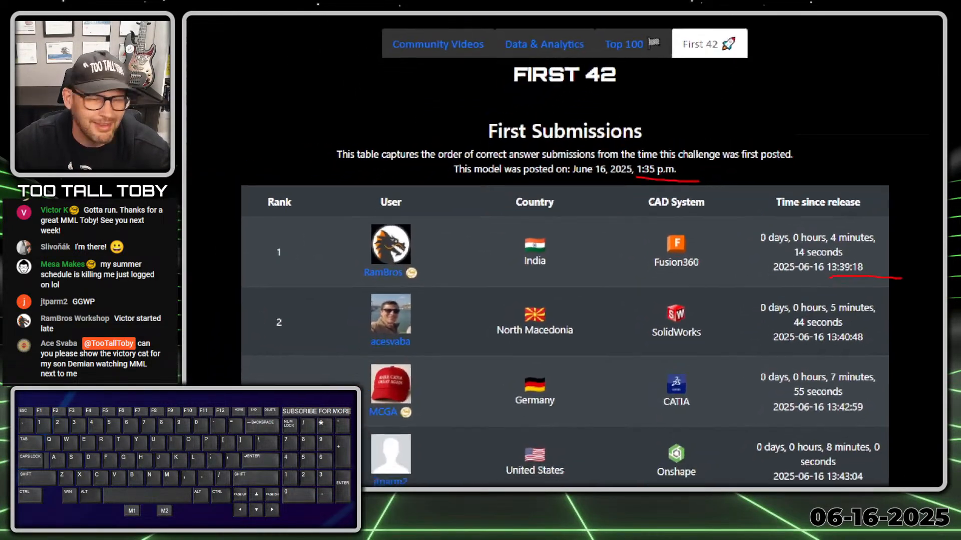
scroll(539, 275, down, 1)
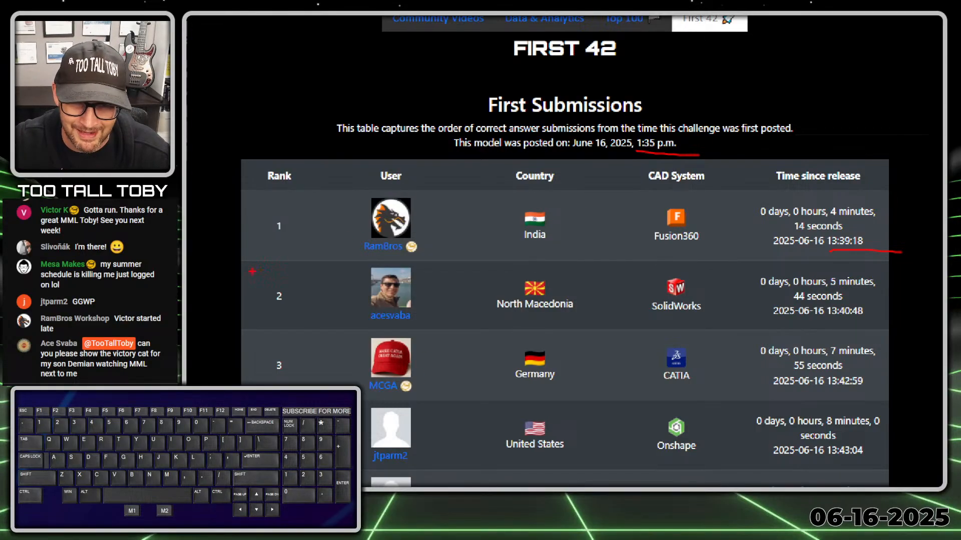
drag(274, 254, 502, 261)
mouse_move(736, 259)
mouse_down()
mouse_move(930, 258)
mouse_move(935, 176)
mouse_move(270, 156)
mouse_move(260, 247)
mouse_move(287, 253)
mouse_up()
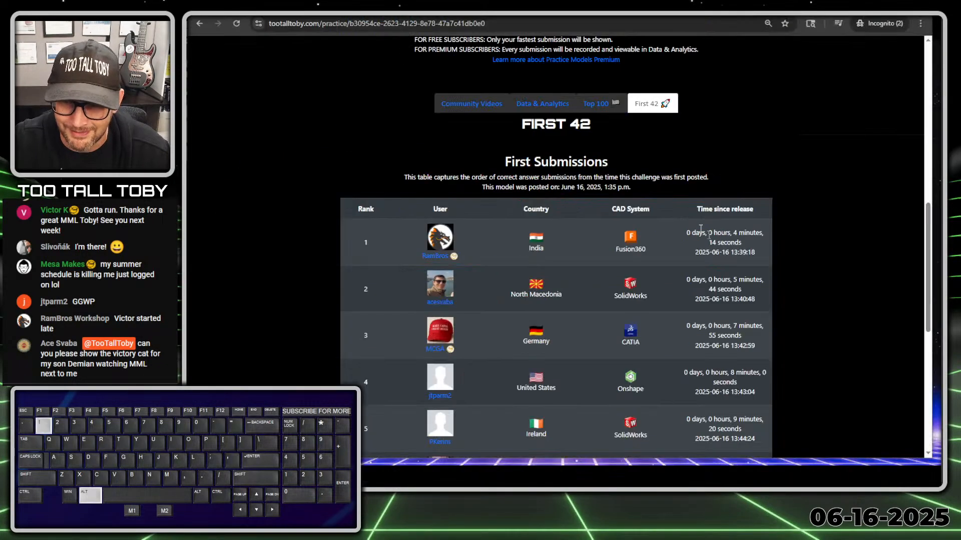
Return to the Top 100 times, then open the model's Data & Analytics view.
click(623, 19)
scroll(538, 180, down, 3)
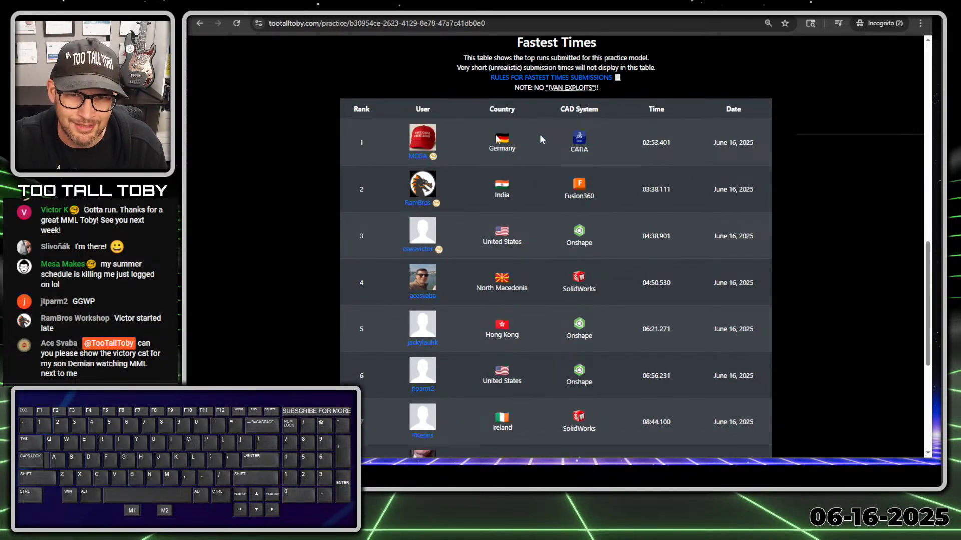
scroll(539, 135, up, 4)
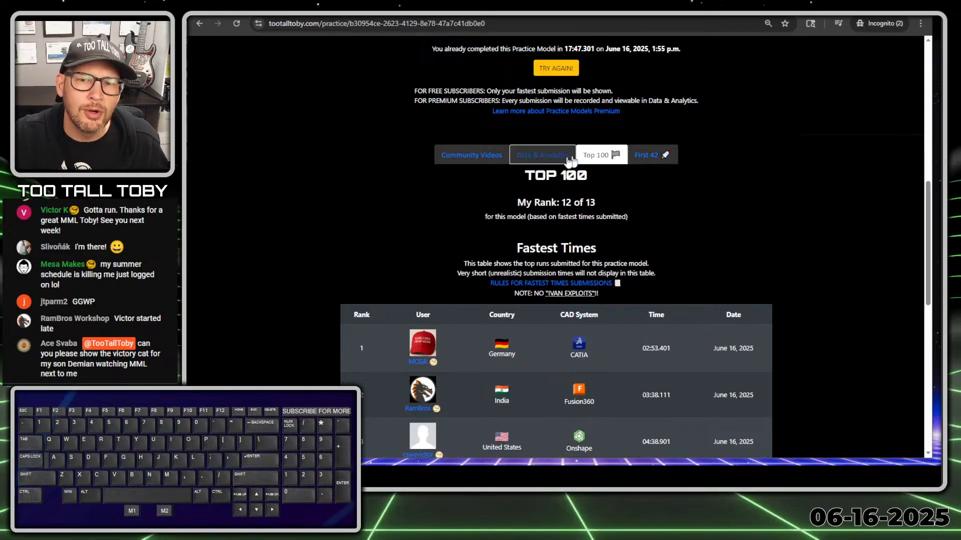
click(547, 159)
Look over My Previous Runs and the Community Videos leaderboard for the Clamp Slide.
scroll(521, 170, down, 6)
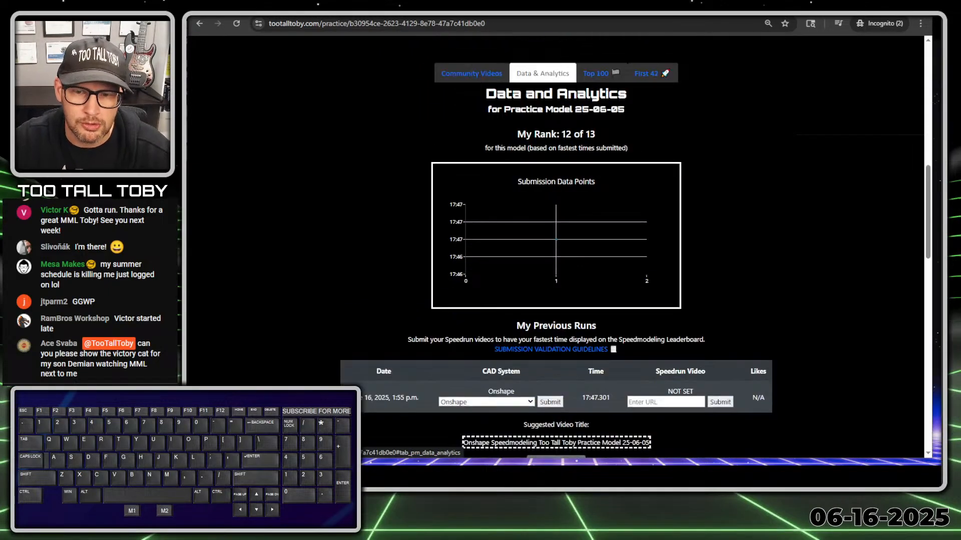
scroll(397, 191, up, 4)
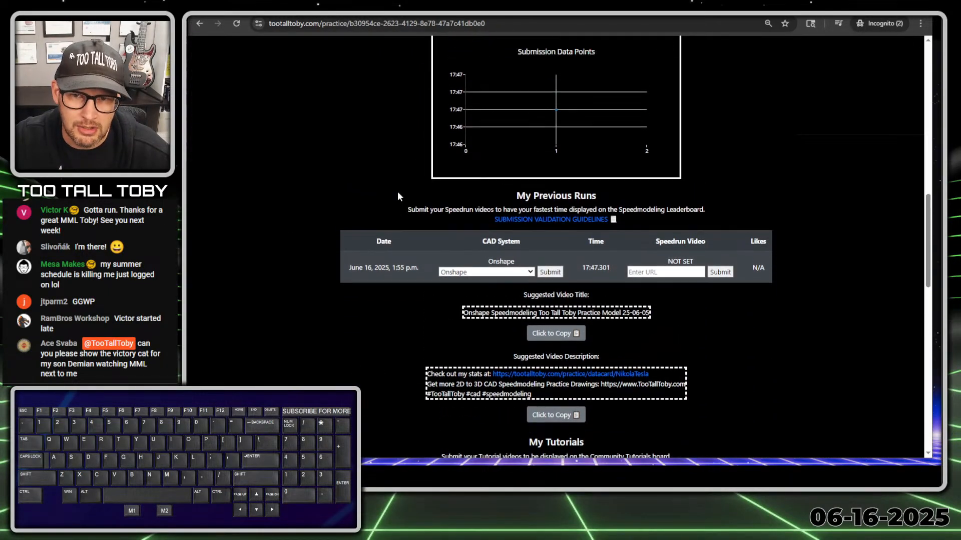
scroll(373, 276, down, 2)
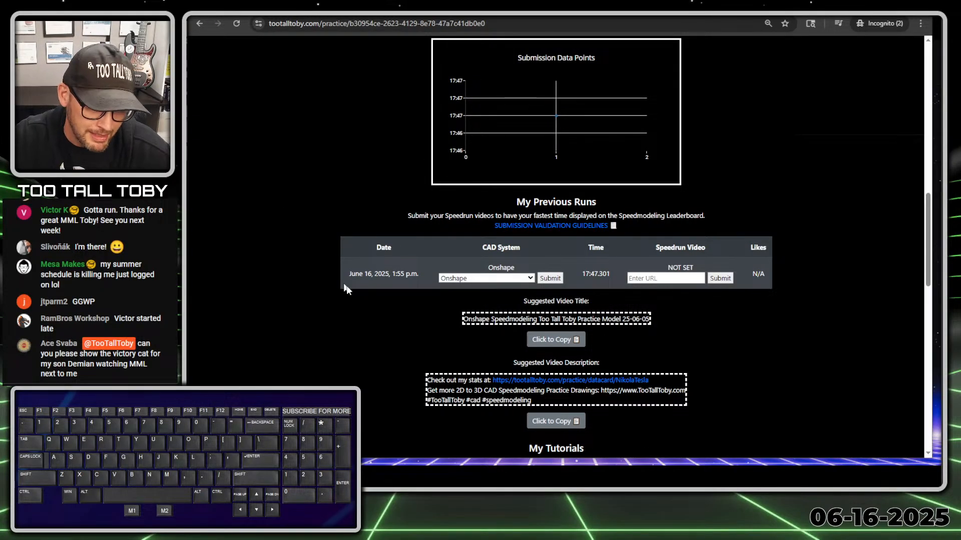
scroll(424, 263, up, 5)
click(472, 206)
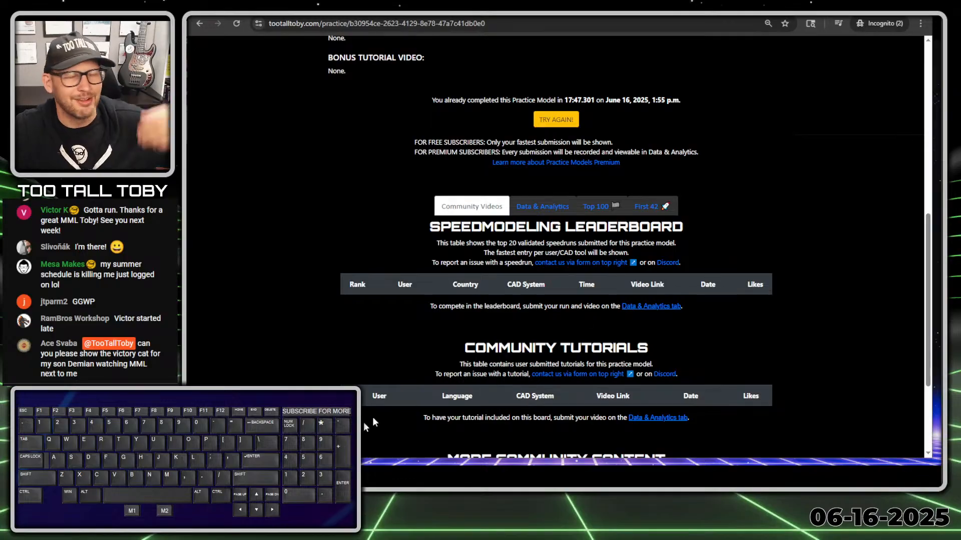
scroll(502, 278, up, 4)
scroll(503, 277, up, 4)
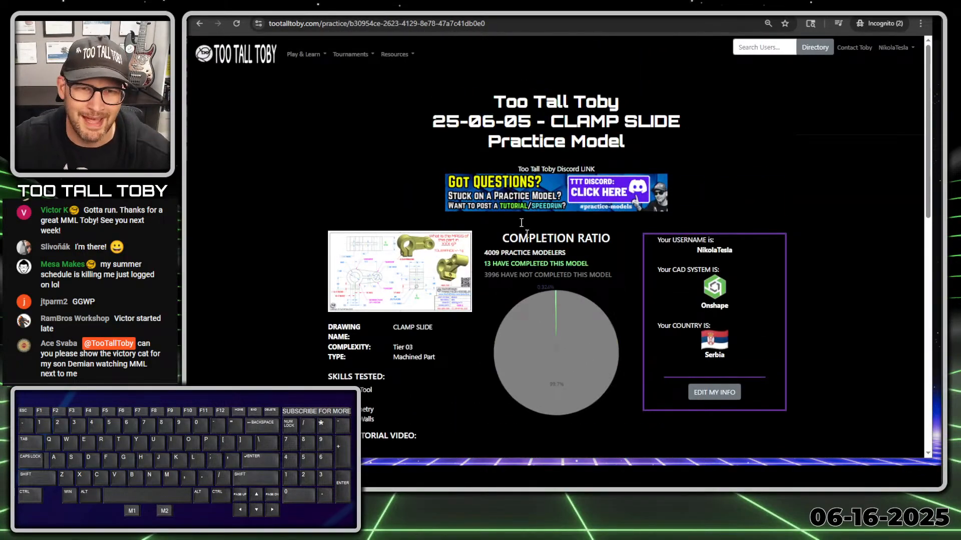
scroll(560, 224, down, 9)
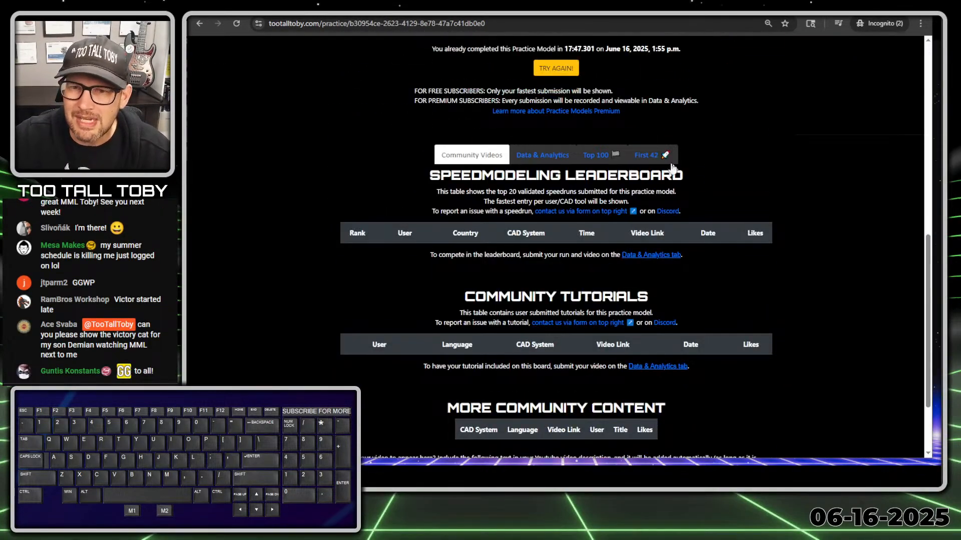
Bring up the First 42 submissions table again and scroll through it.
click(650, 156)
scroll(660, 166, down, 2)
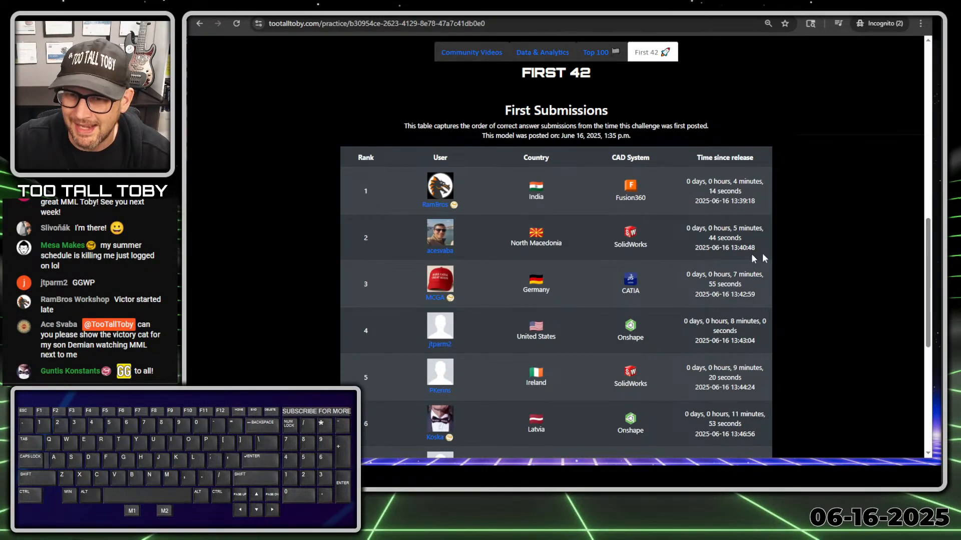
key(M1)
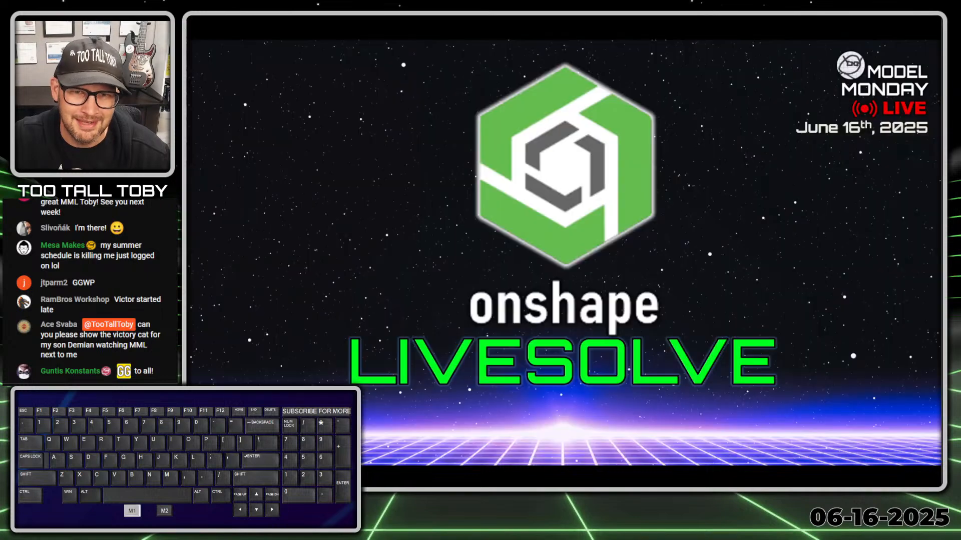